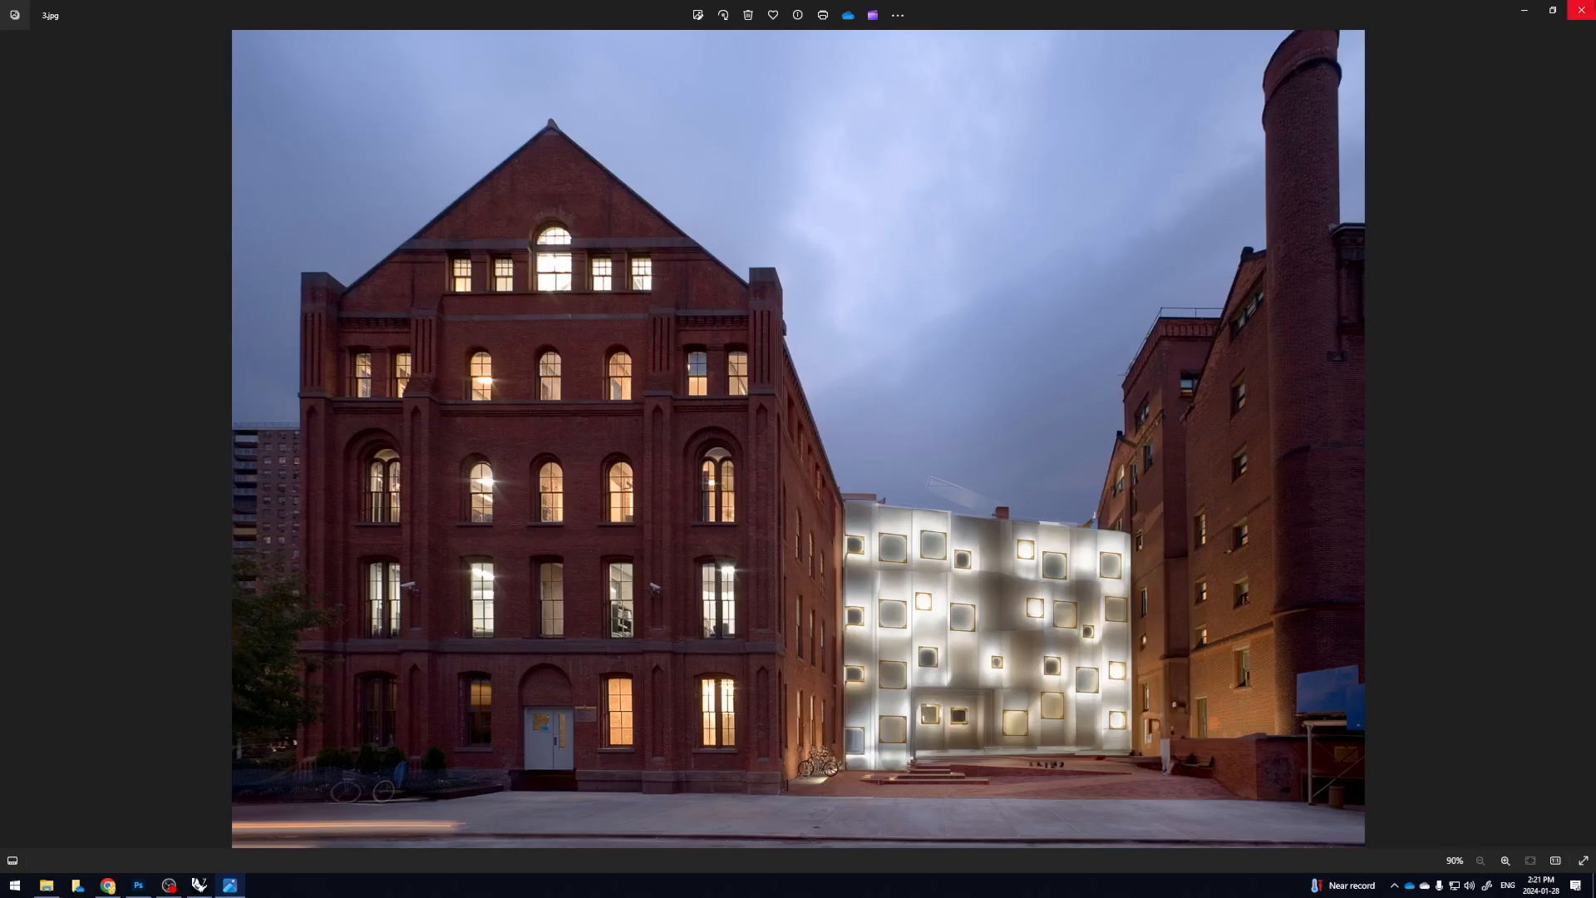
Close the open example photo and open BG IMAGE from the Rendering project's WORKING FILES folder
click(1589, 7)
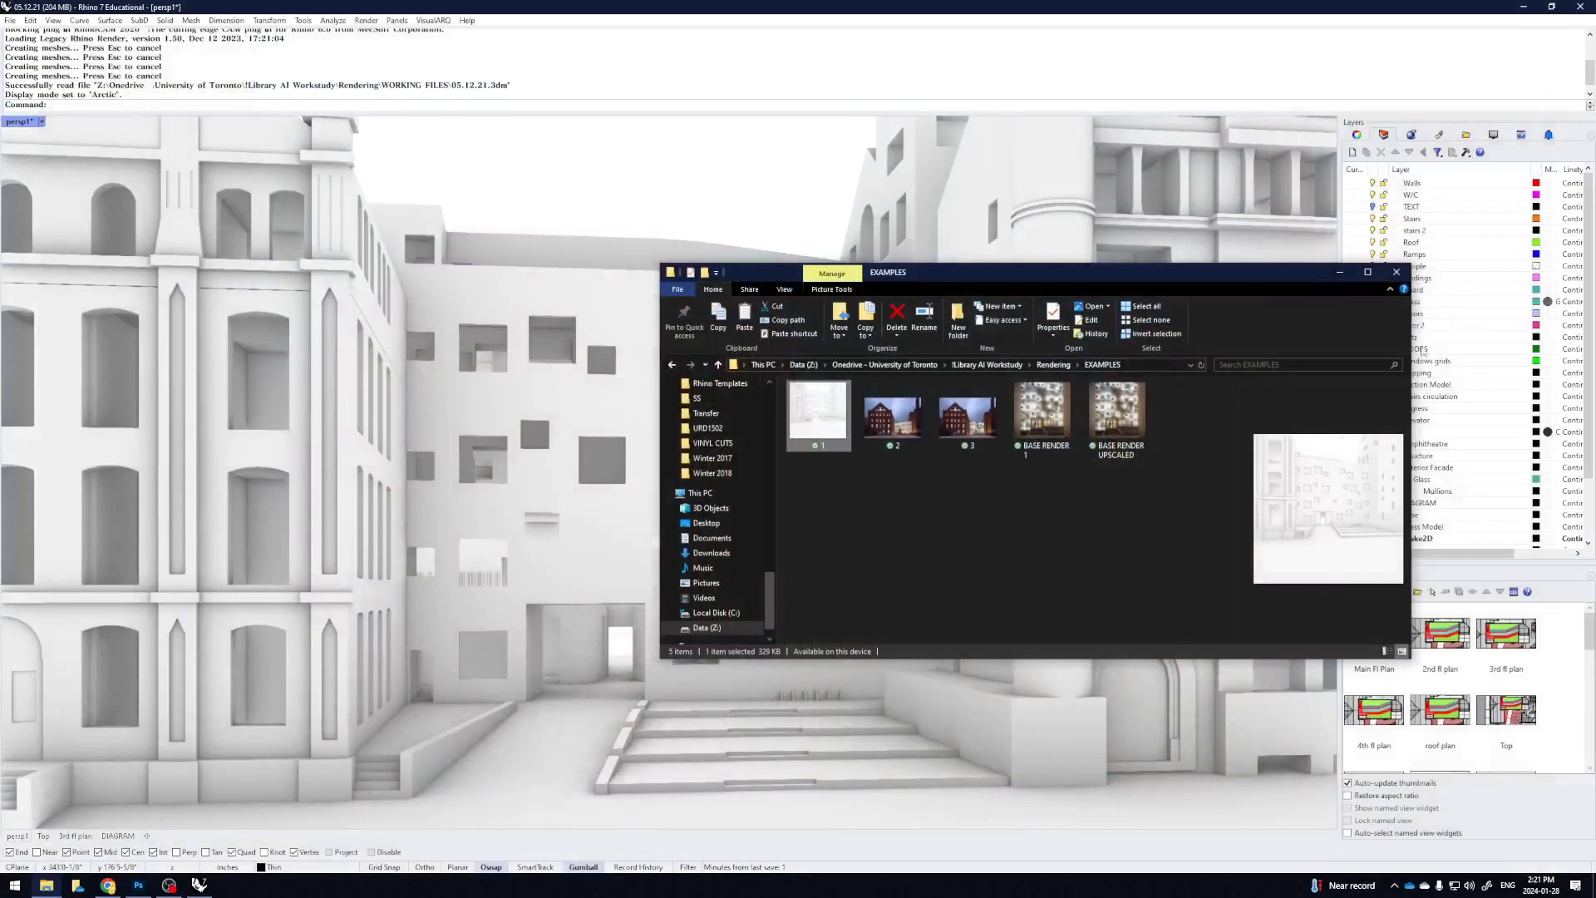
click(1051, 366)
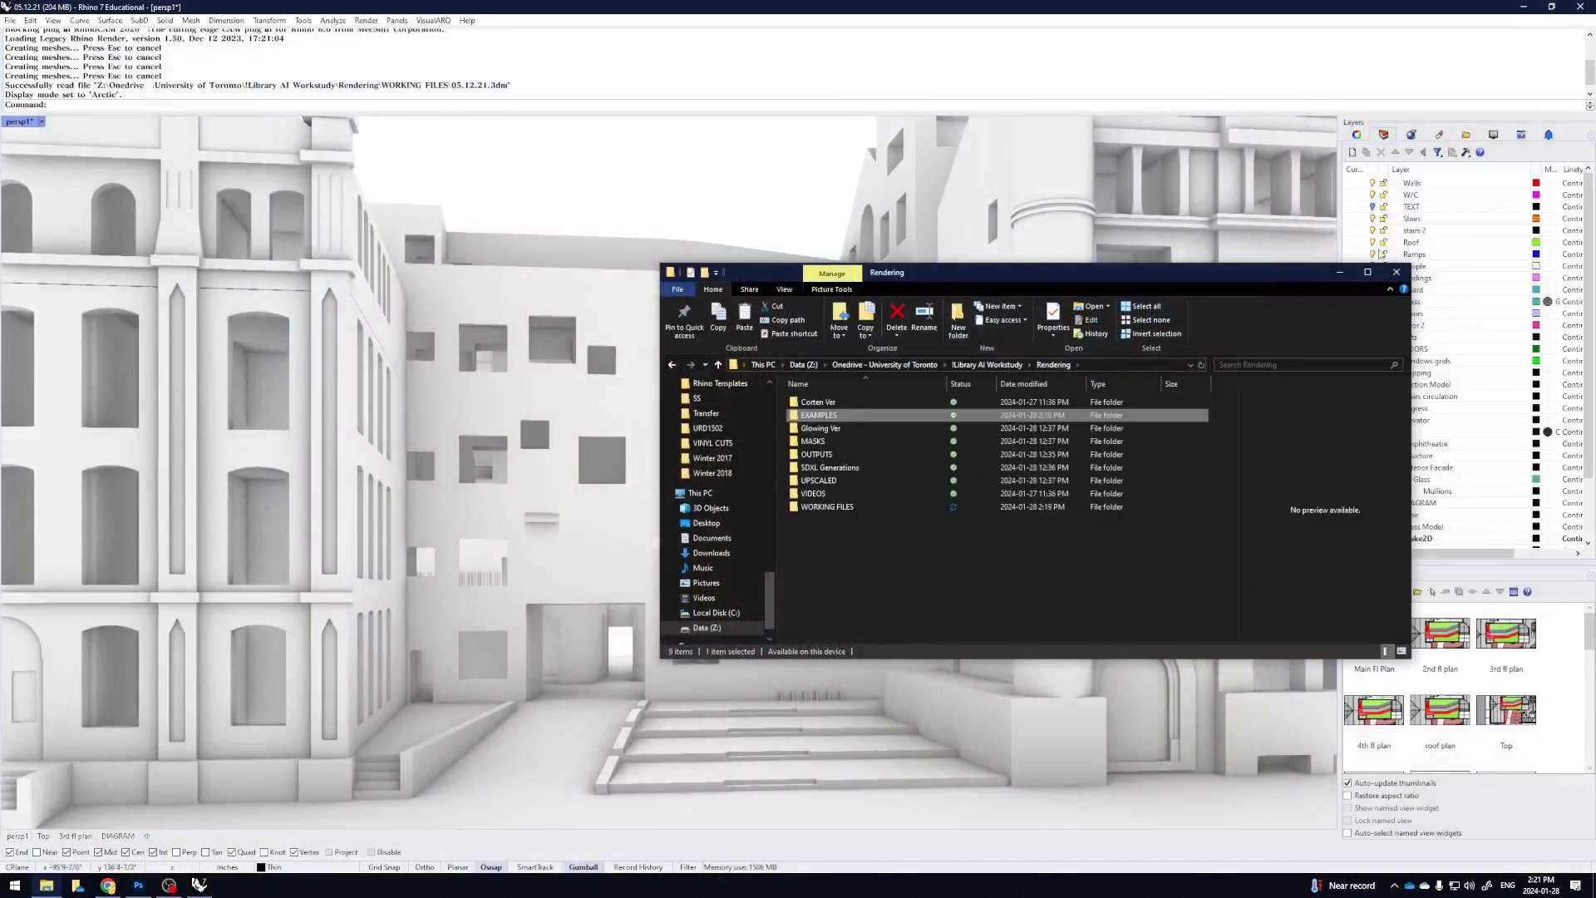
click(1340, 272)
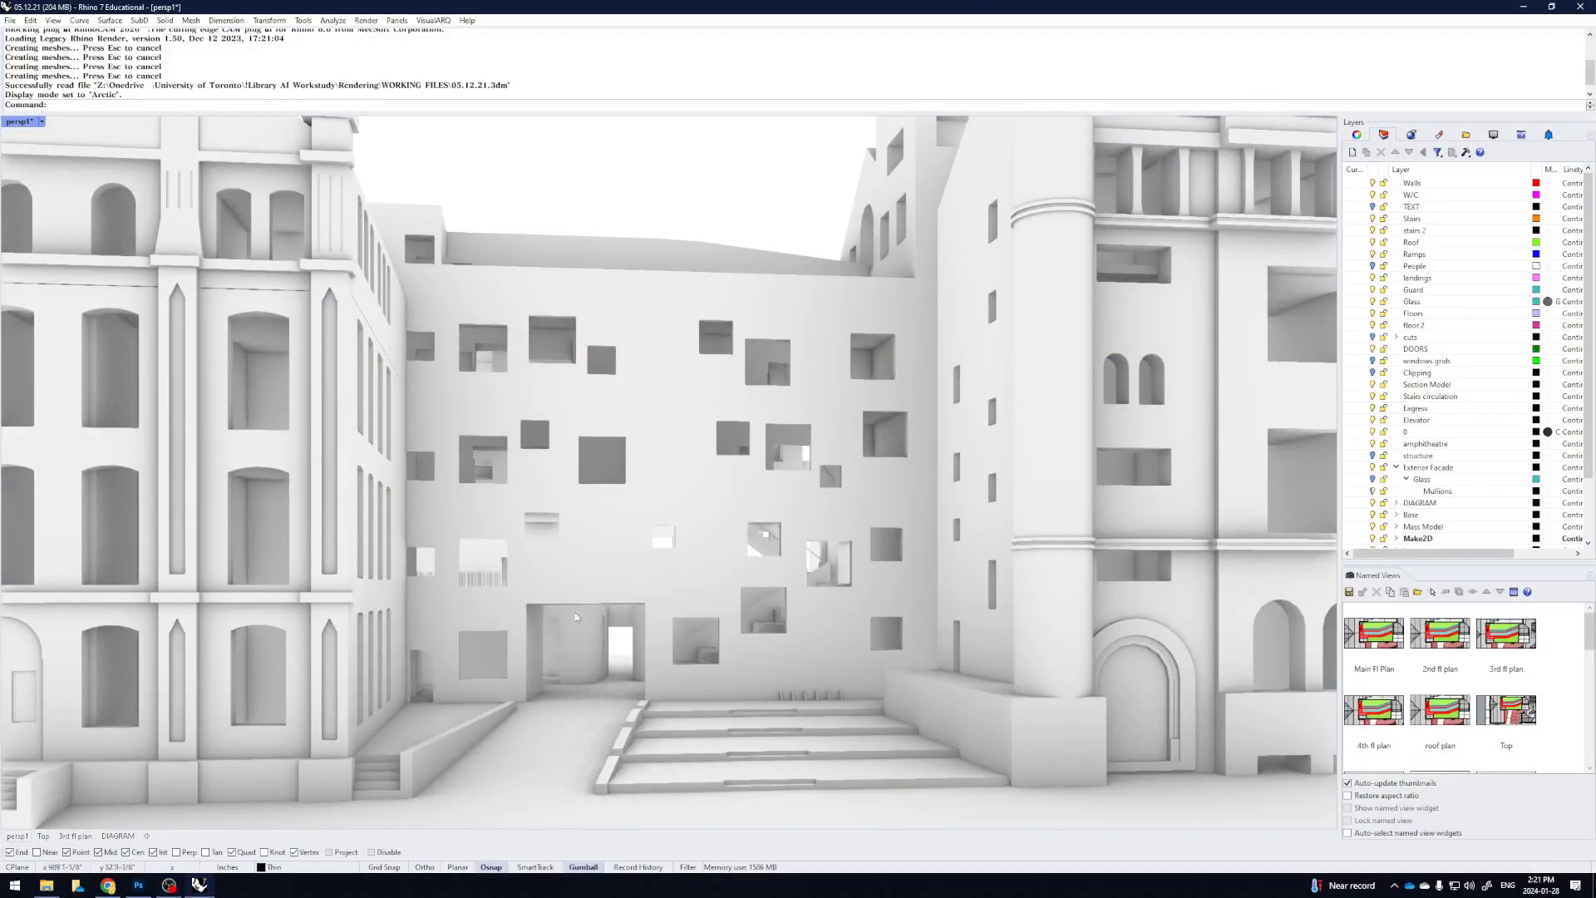
click(58, 884)
double_click(860, 509)
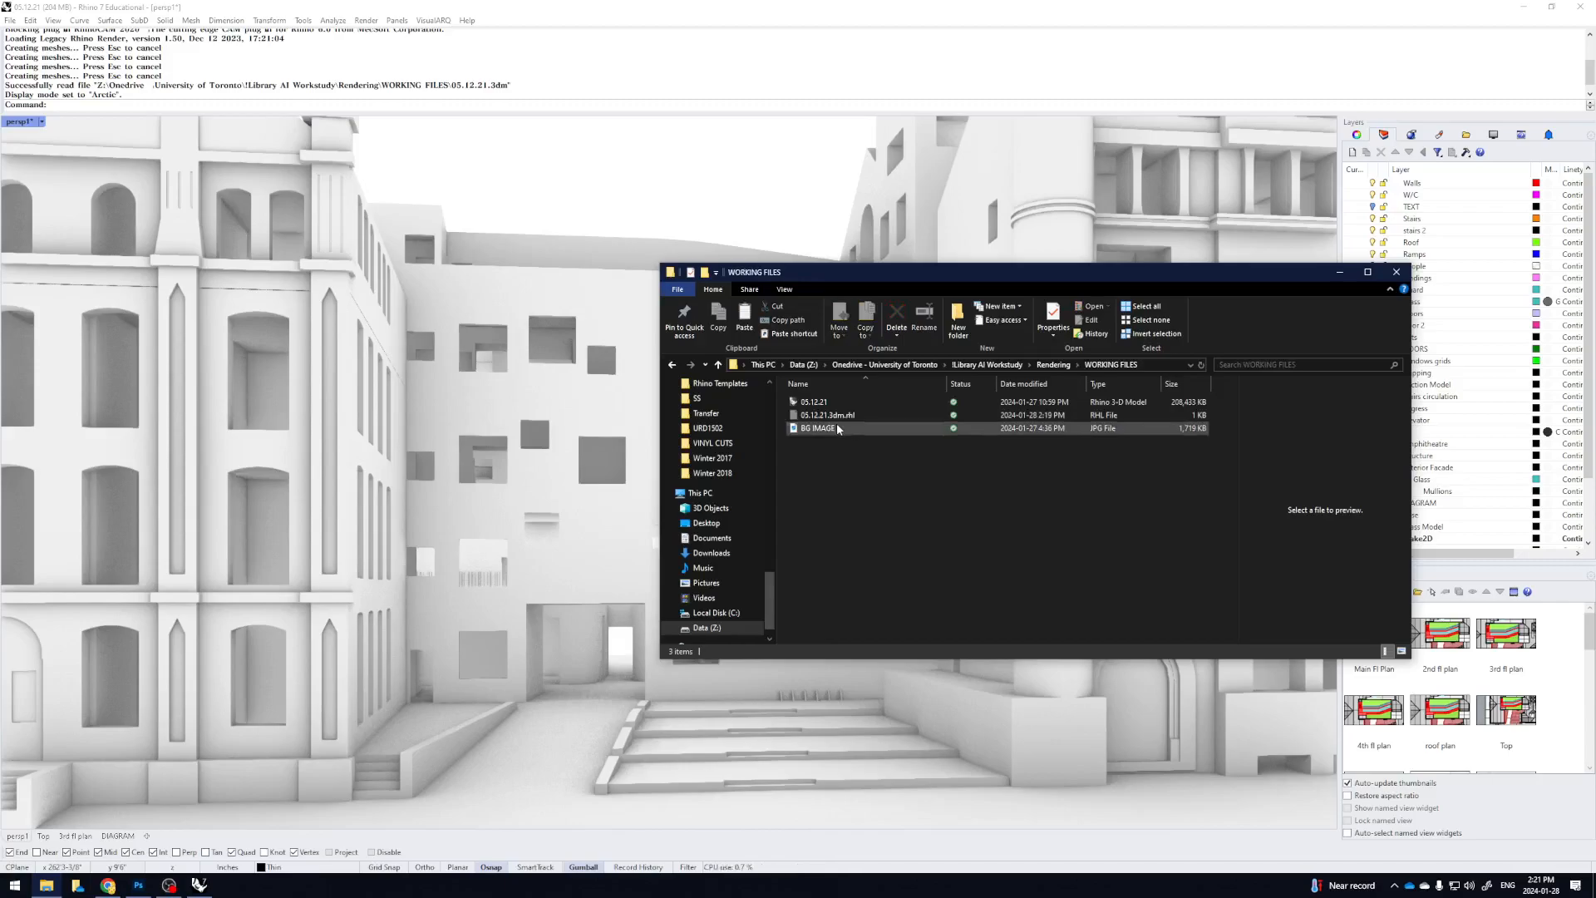
double_click(837, 426)
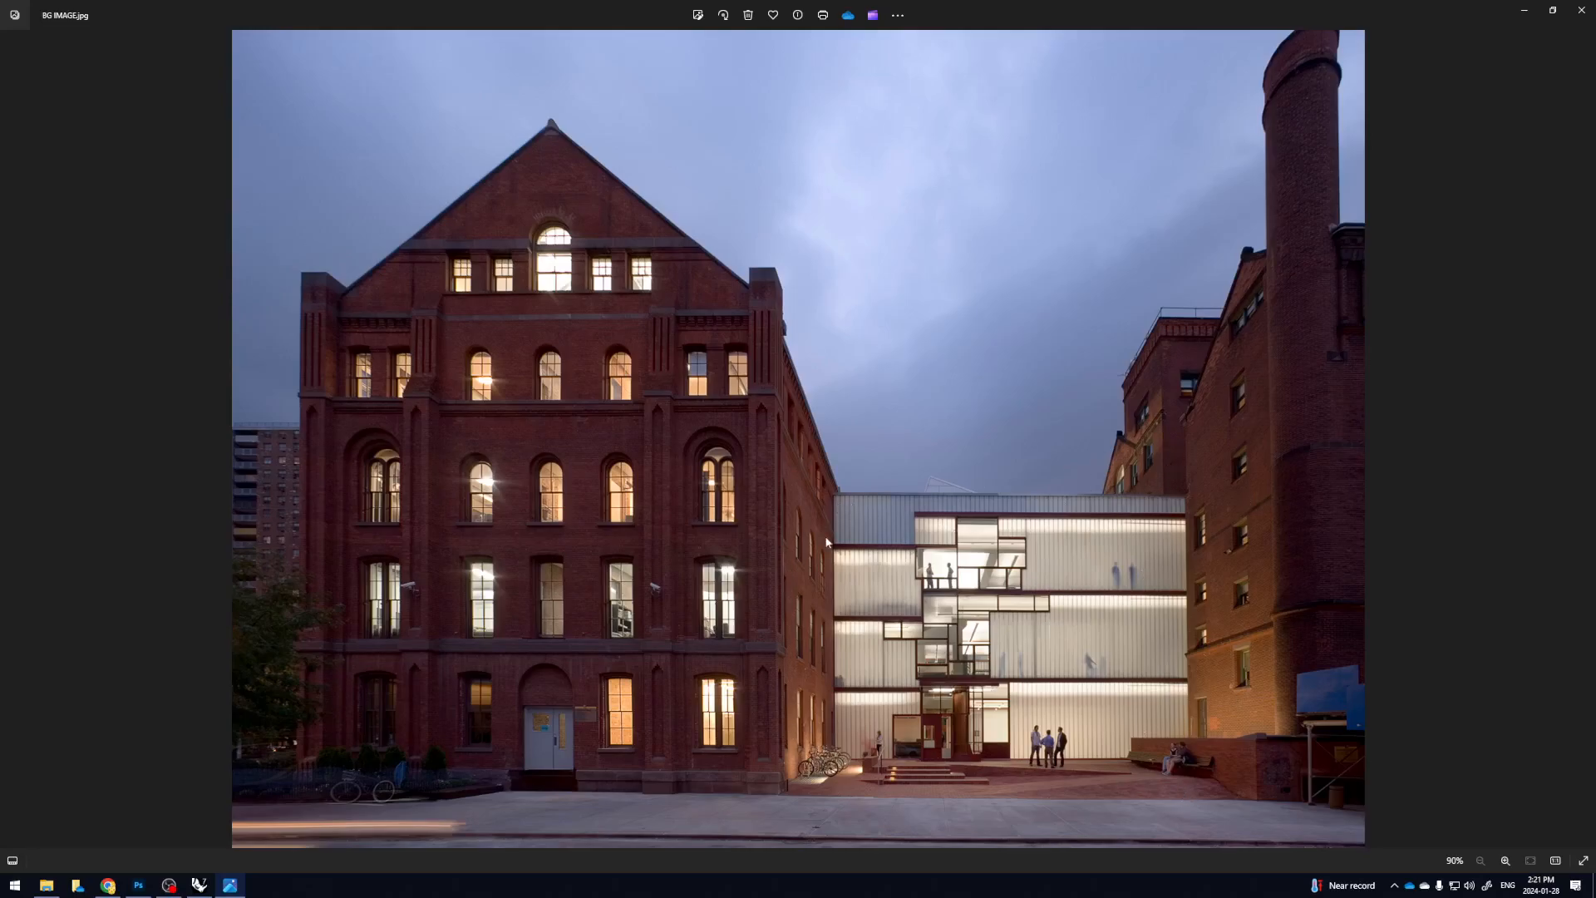
Compare the BG IMAGE photo with the Rhino perspective view by placing it in a smaller window over the model, and minimise it
click(1525, 10)
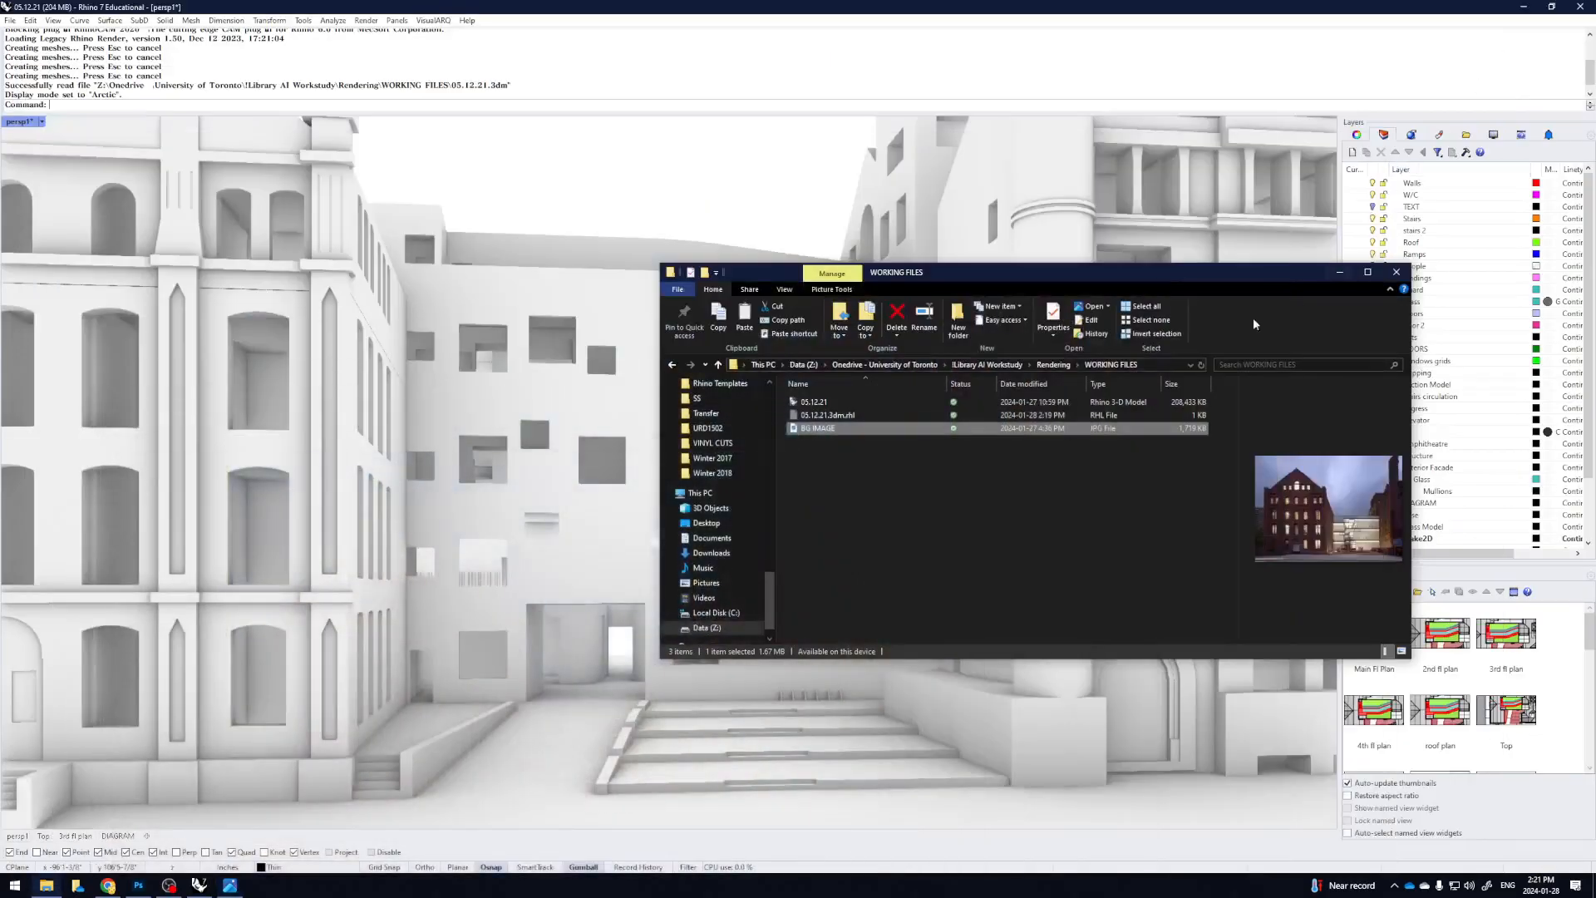
click(975, 6)
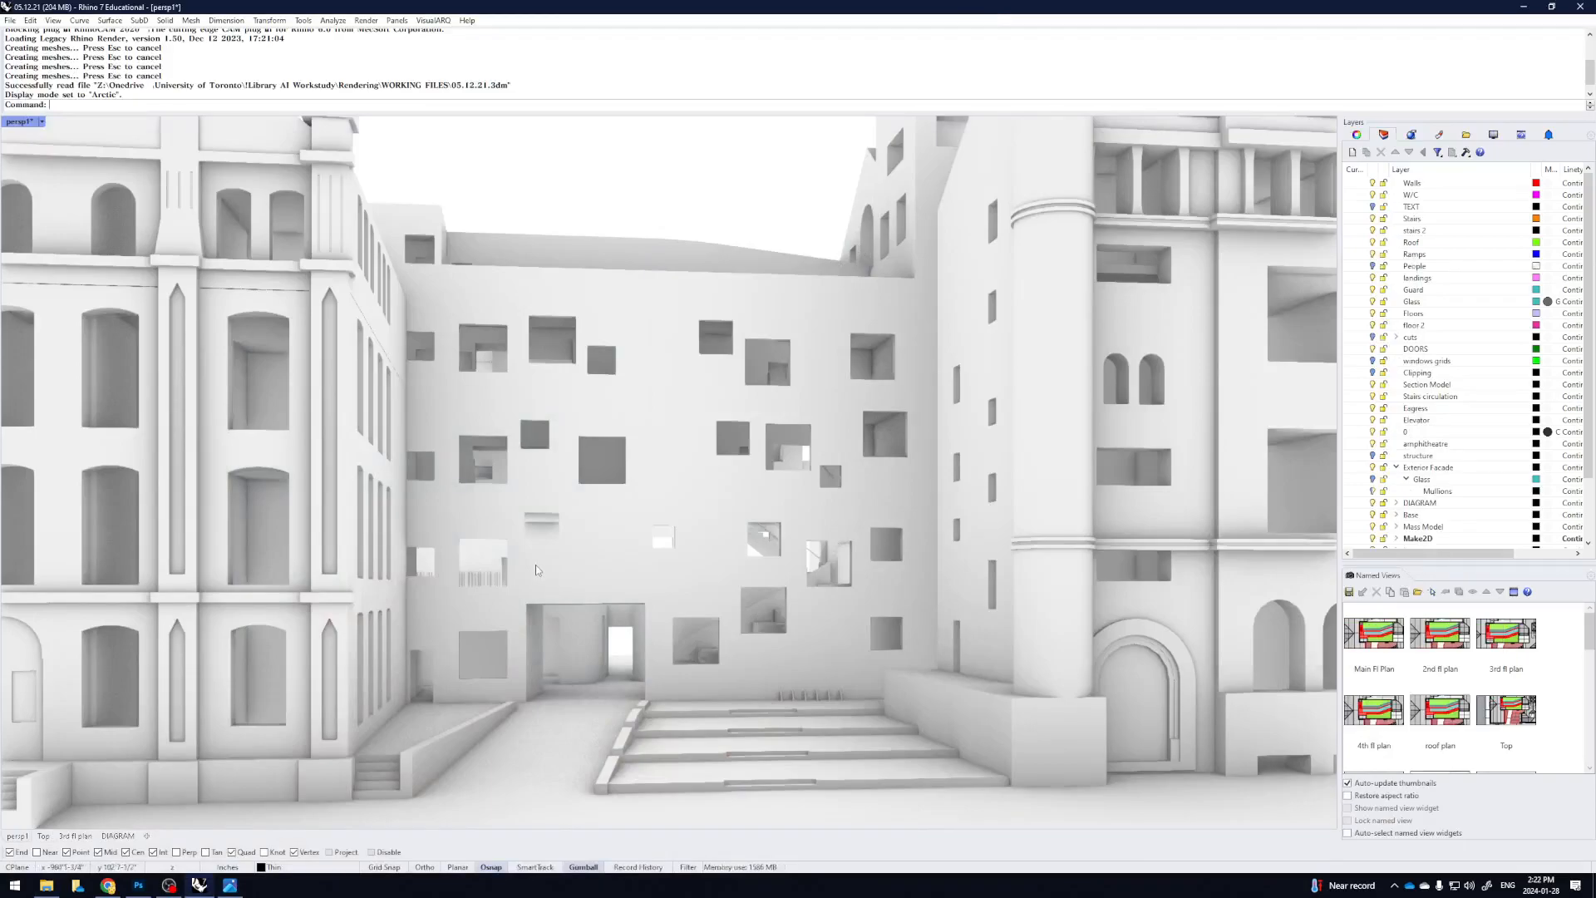
click(231, 886)
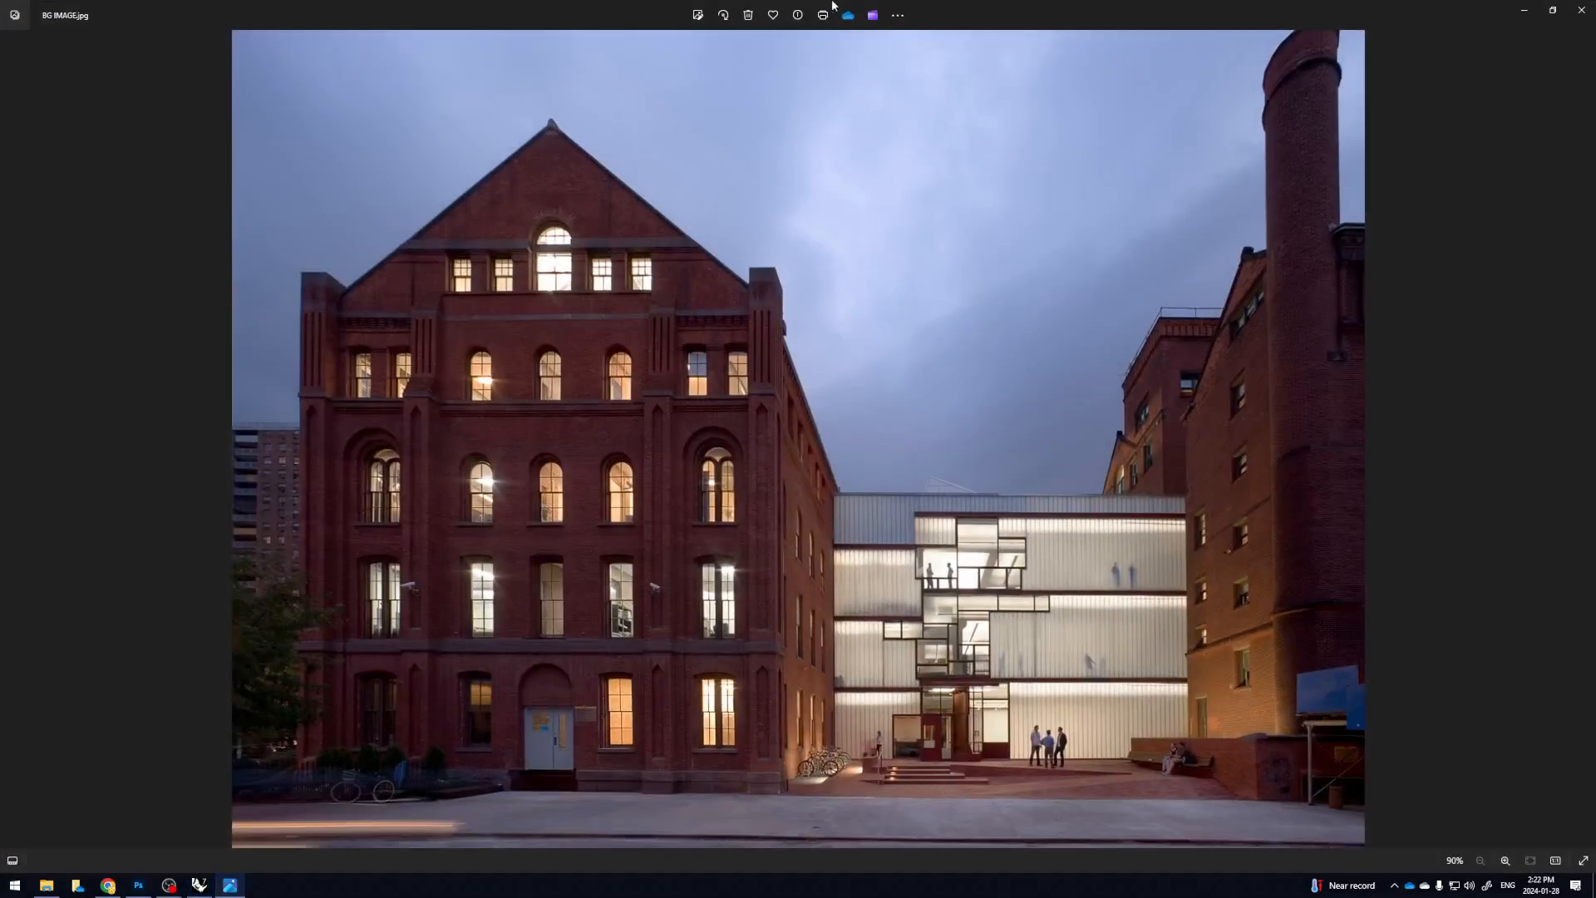
drag(956, 12, 1274, 244)
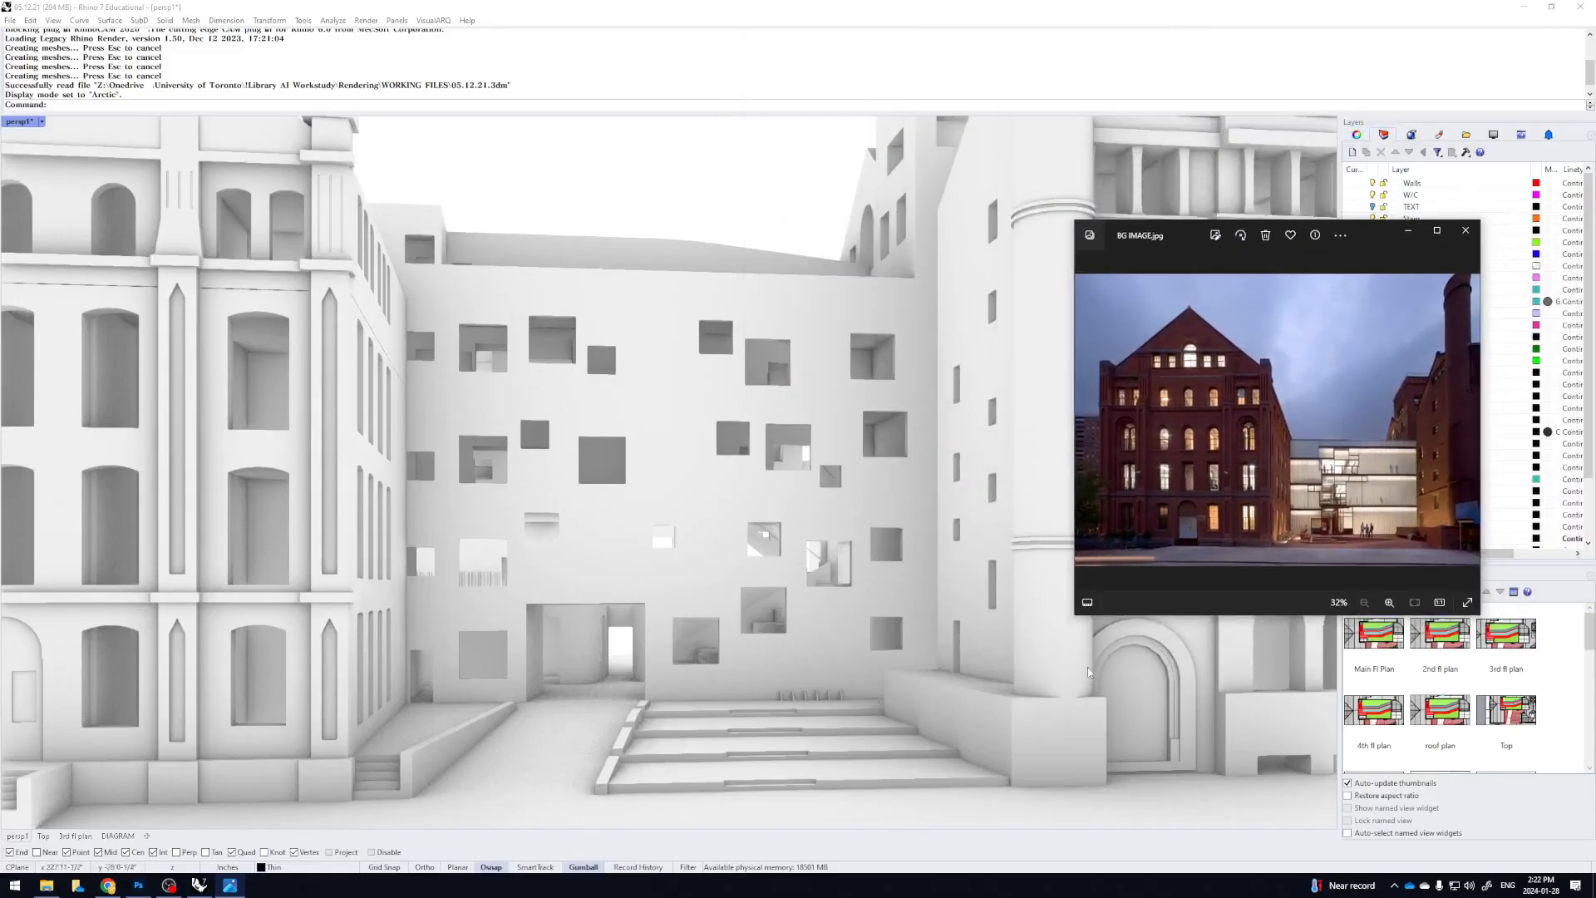
drag(1077, 625, 713, 844)
drag(1253, 235, 930, 206)
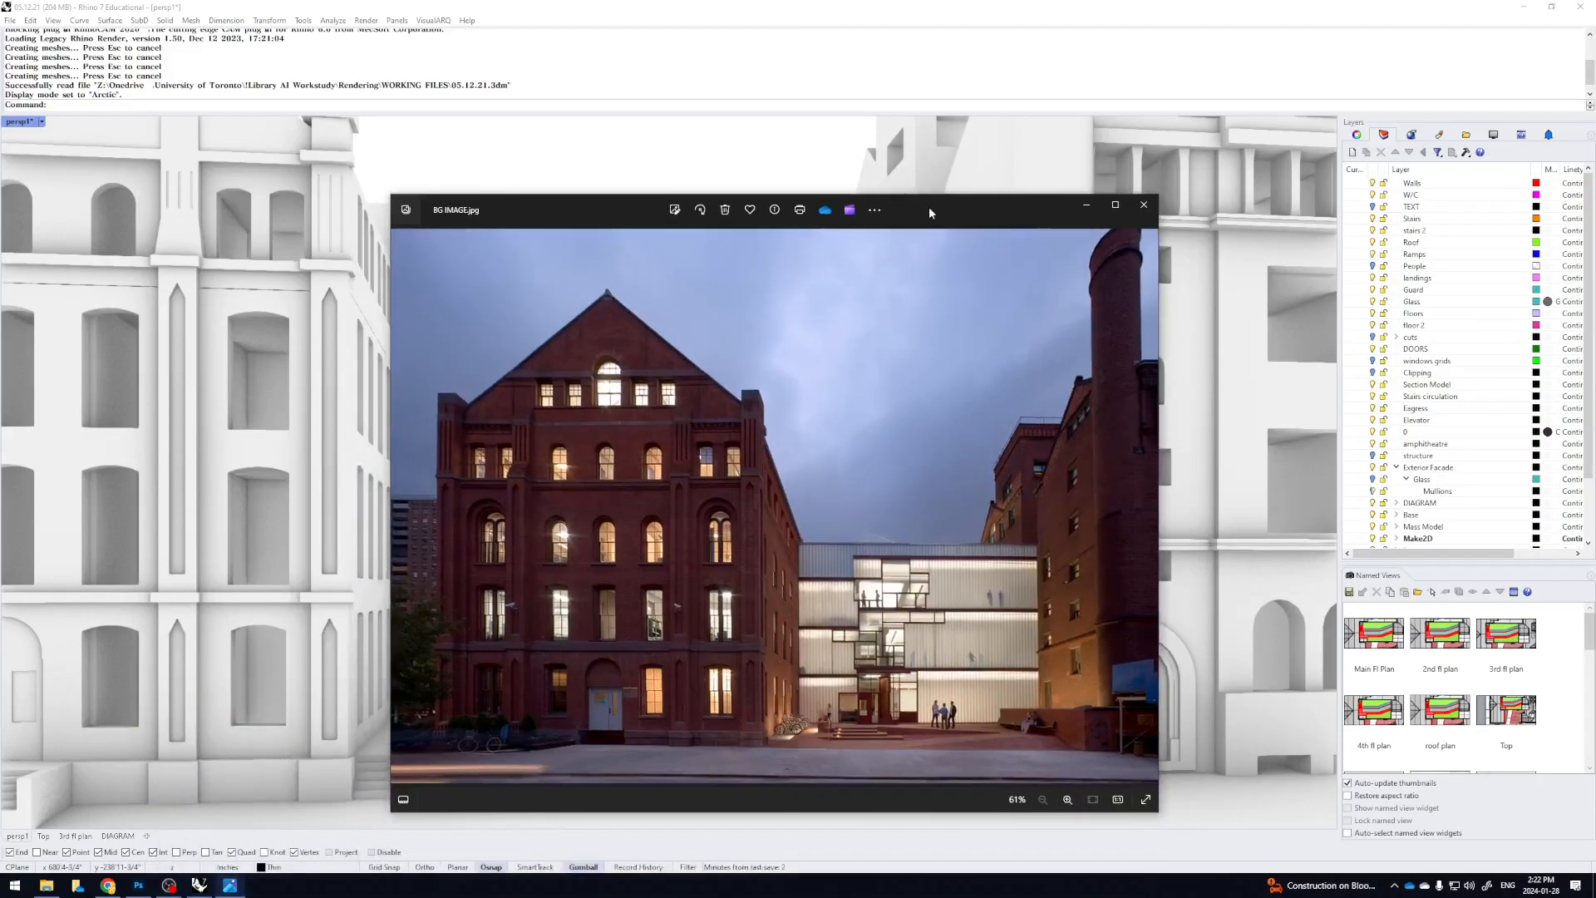
click(1088, 206)
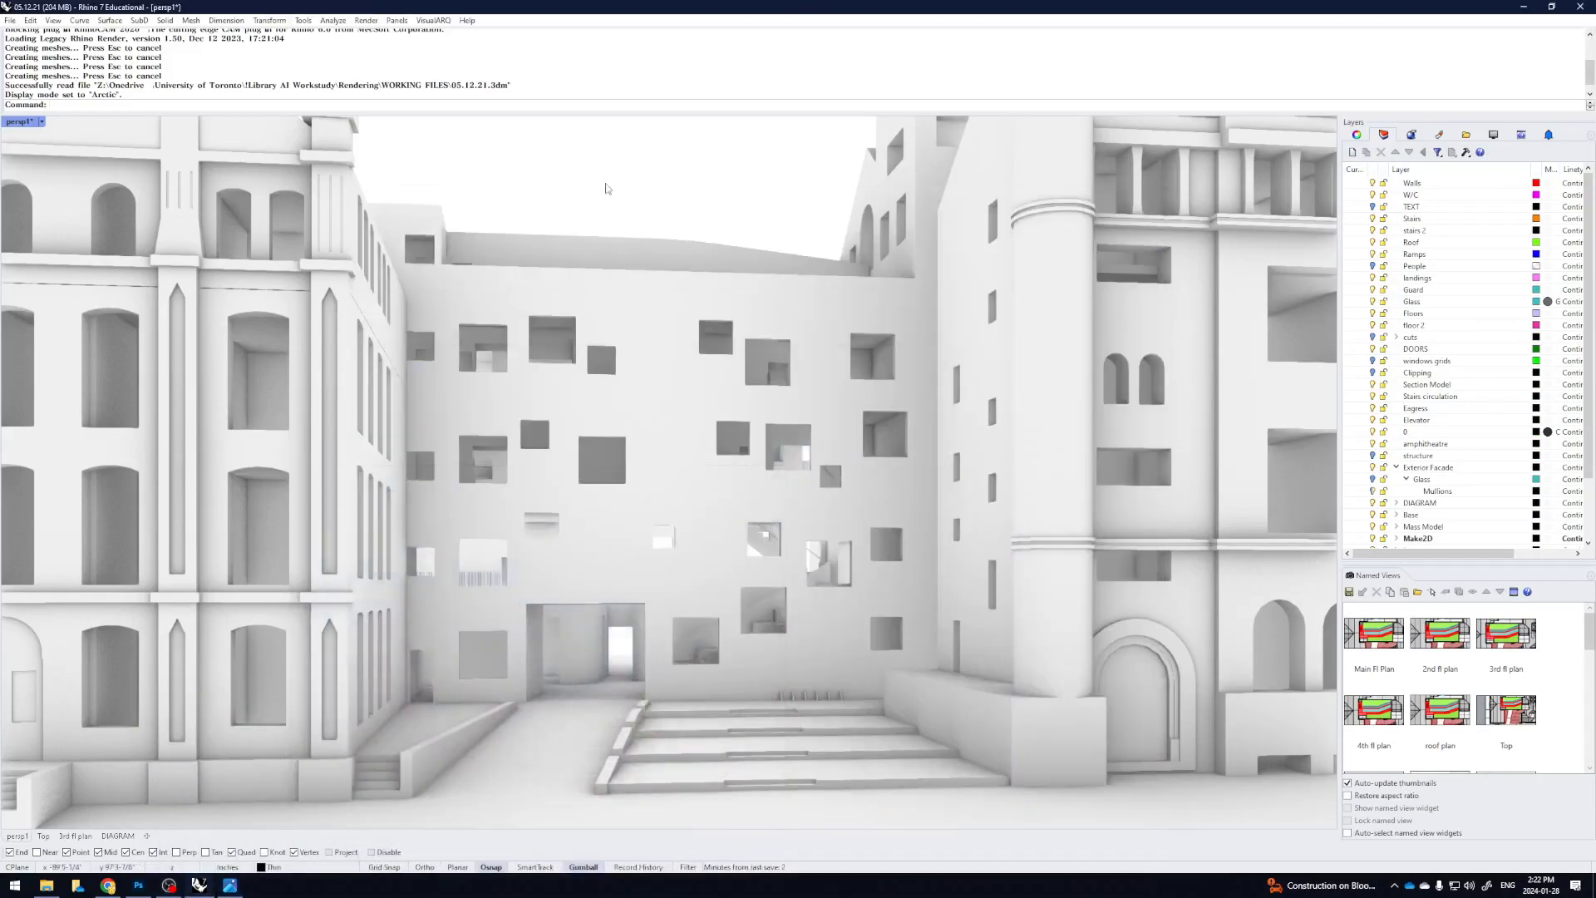
Start ViewCaptureToFile for the persp1 view and enable a transparent background
text(ViewCaptureToClipboard)
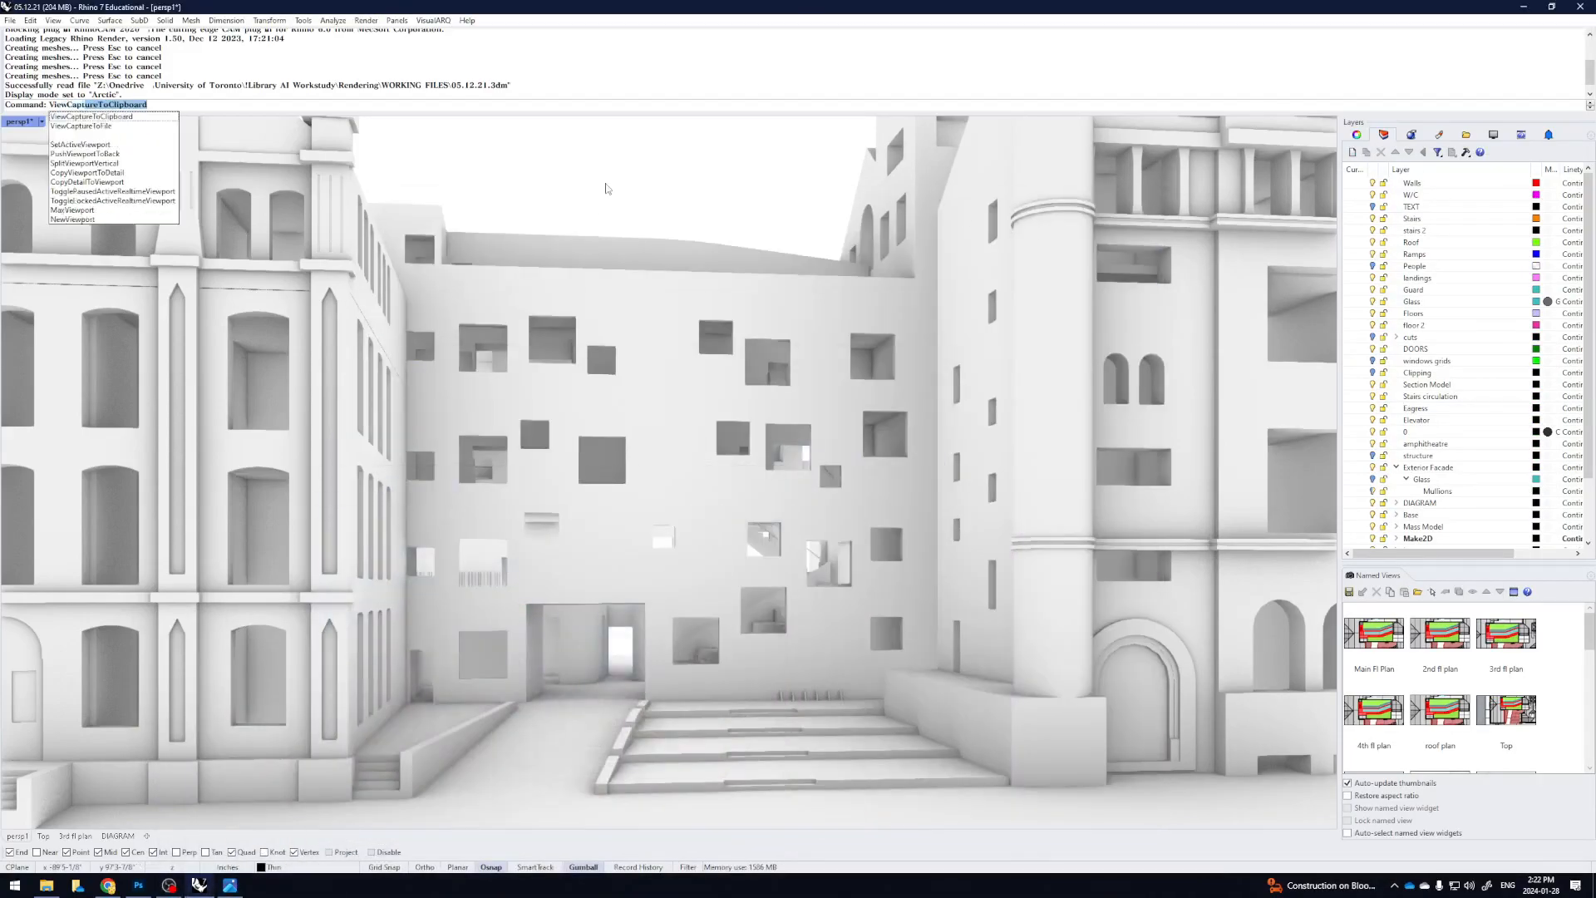
key(Down)
key(Return)
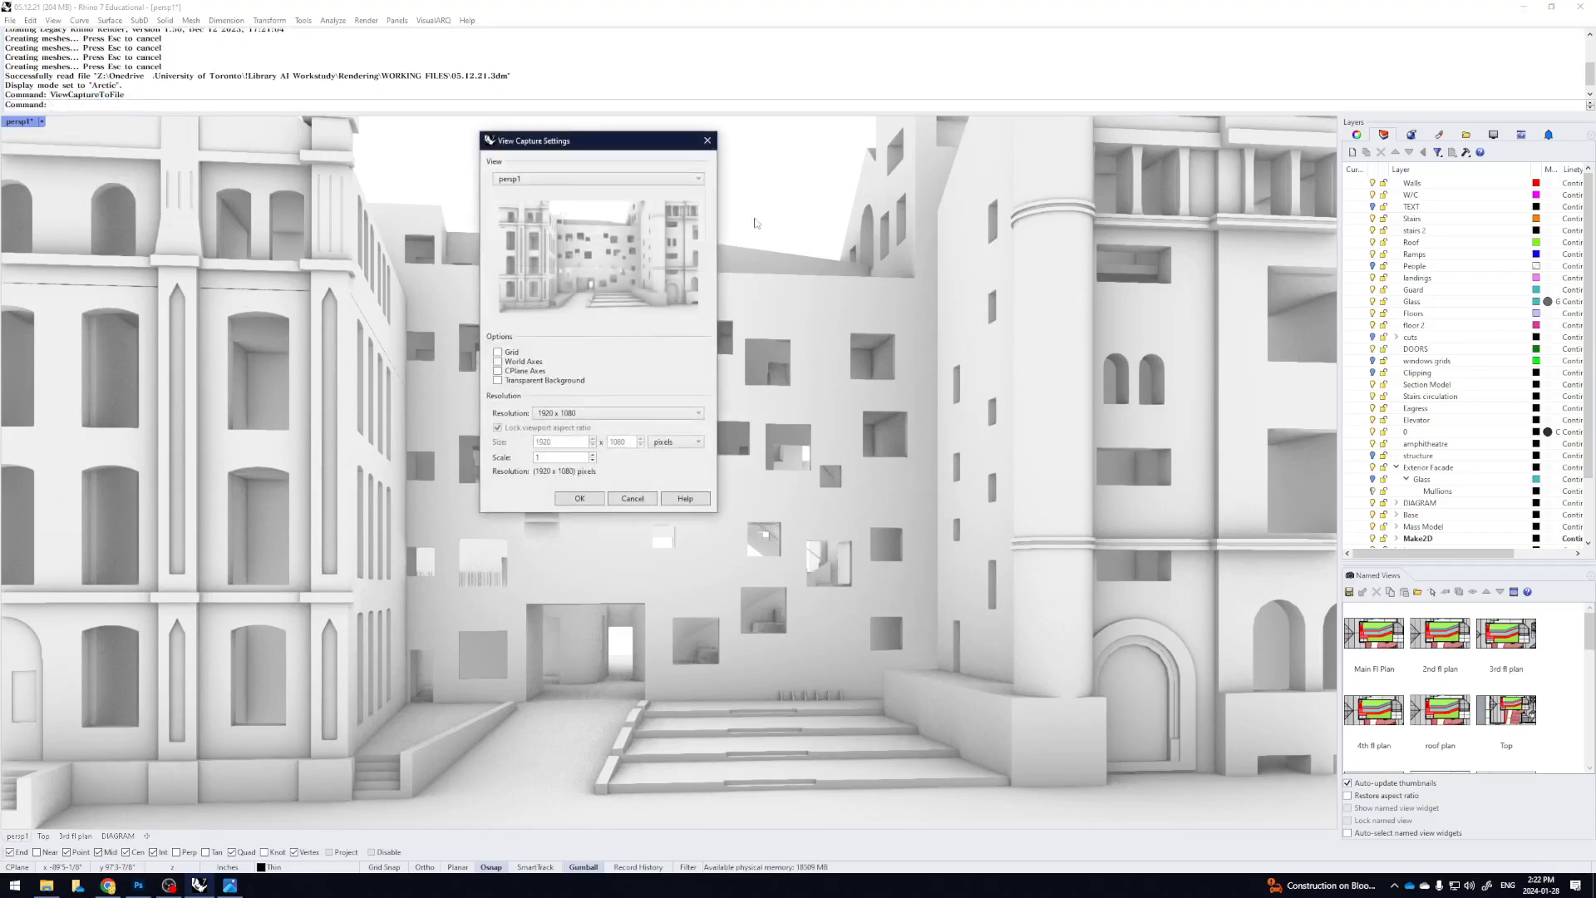
drag(621, 150, 1351, 204)
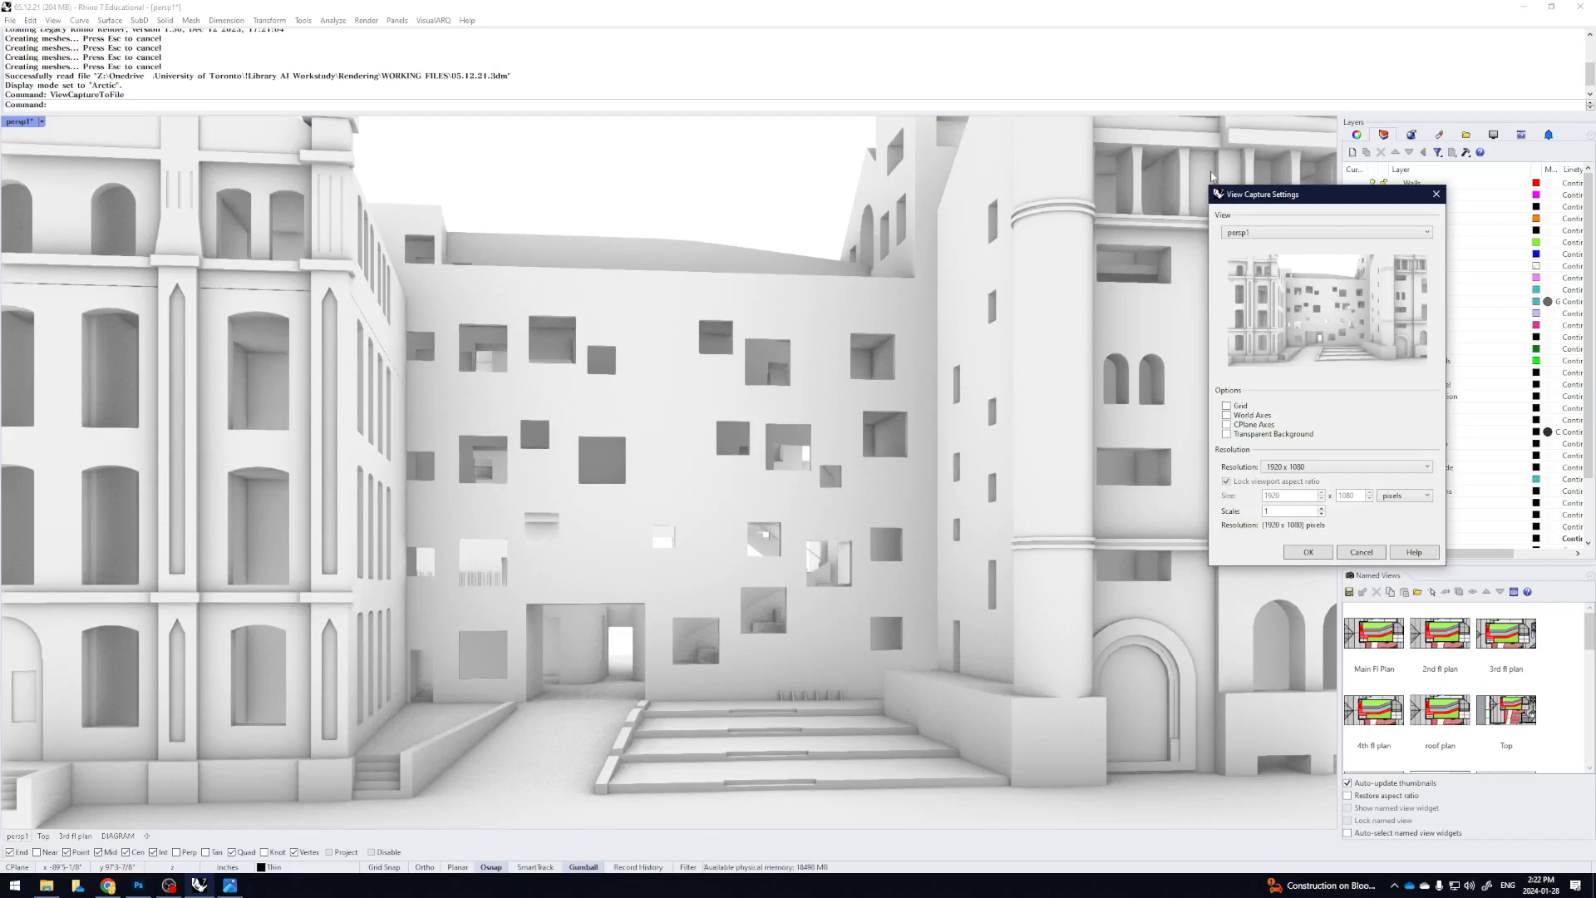
drag(1241, 196, 1158, 187)
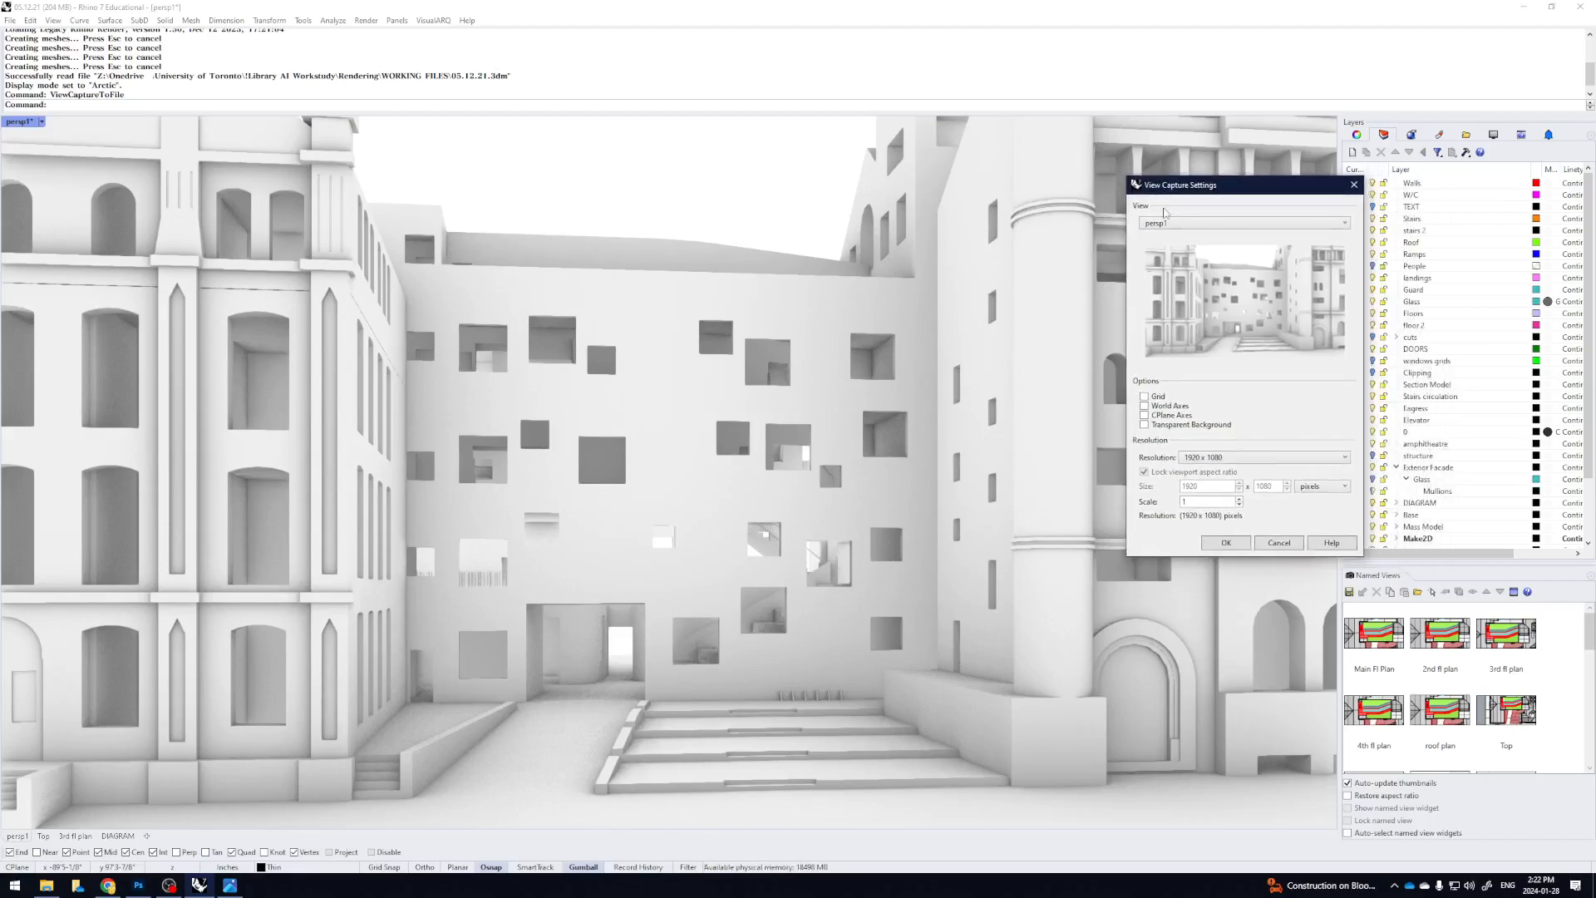
click(1220, 428)
Set a custom capture resolution of 1024 x 1024 pixels with the viewport aspect ratio unlocked, and accept the capture settings
click(1214, 464)
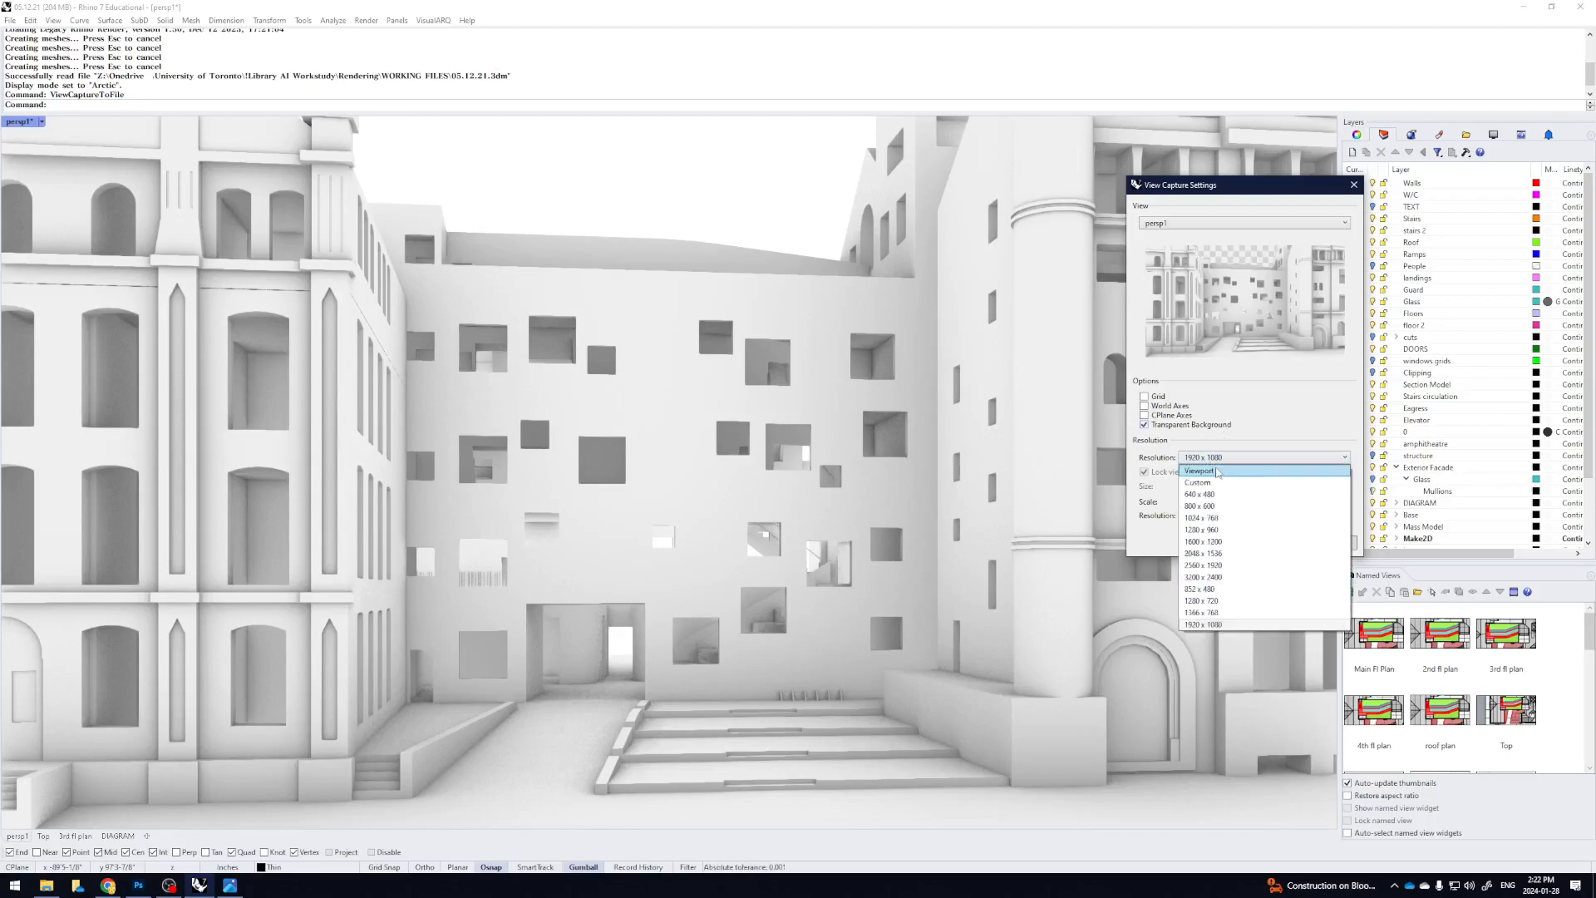
click(1222, 484)
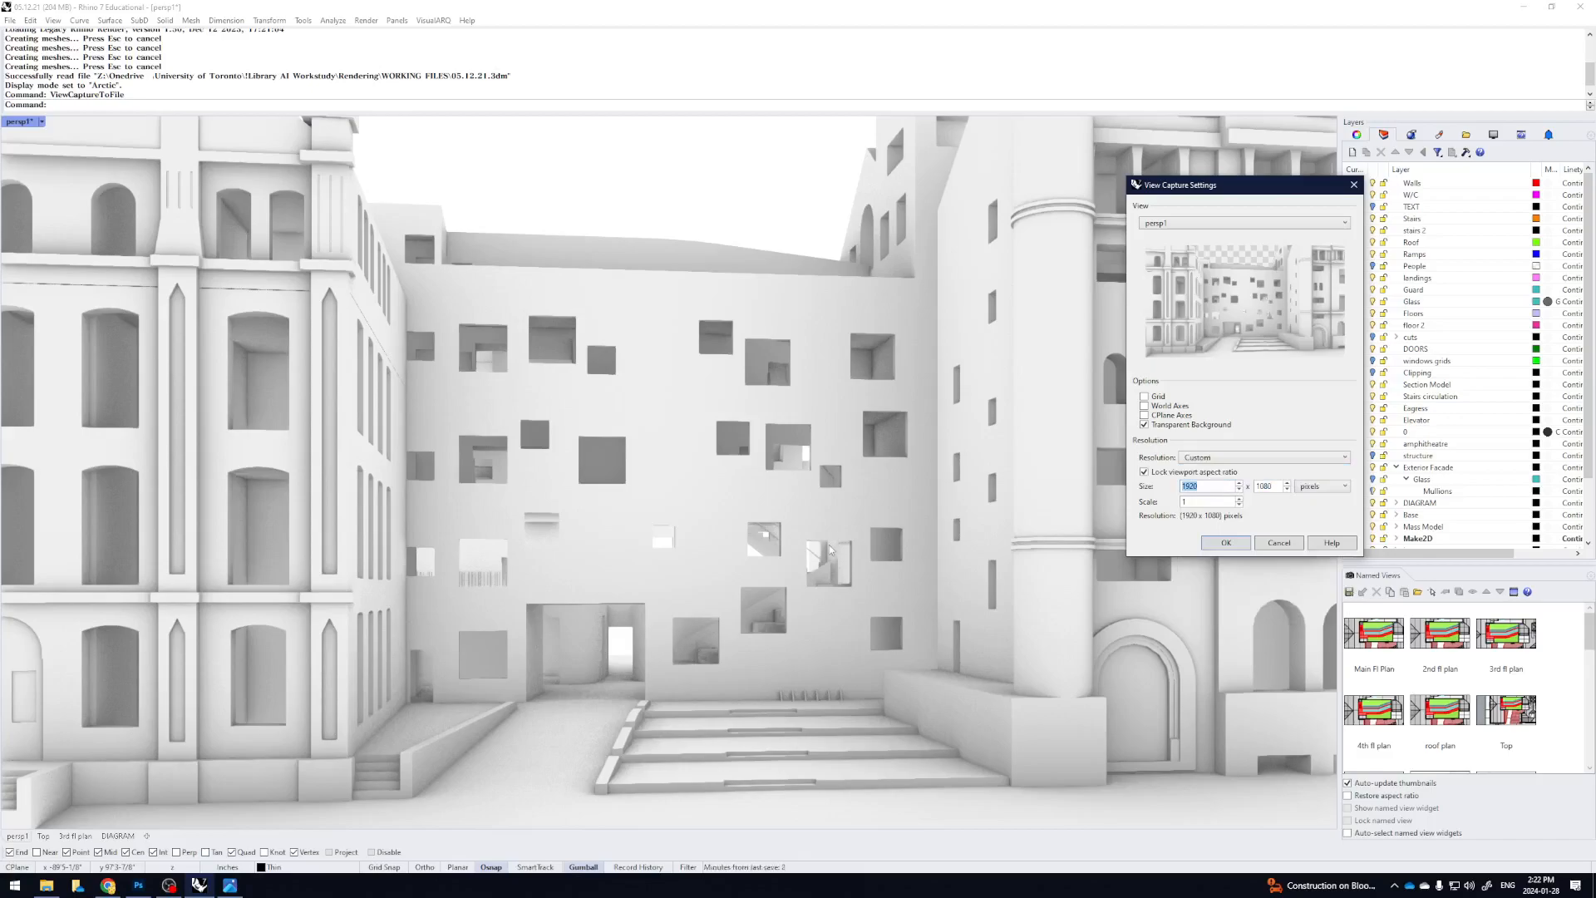
text(1920)
key(Tab)
text(1024)
key(Tab)
key(Tab)
click(1173, 475)
key(Tab)
text(1024)
key(Tab)
click(1216, 500)
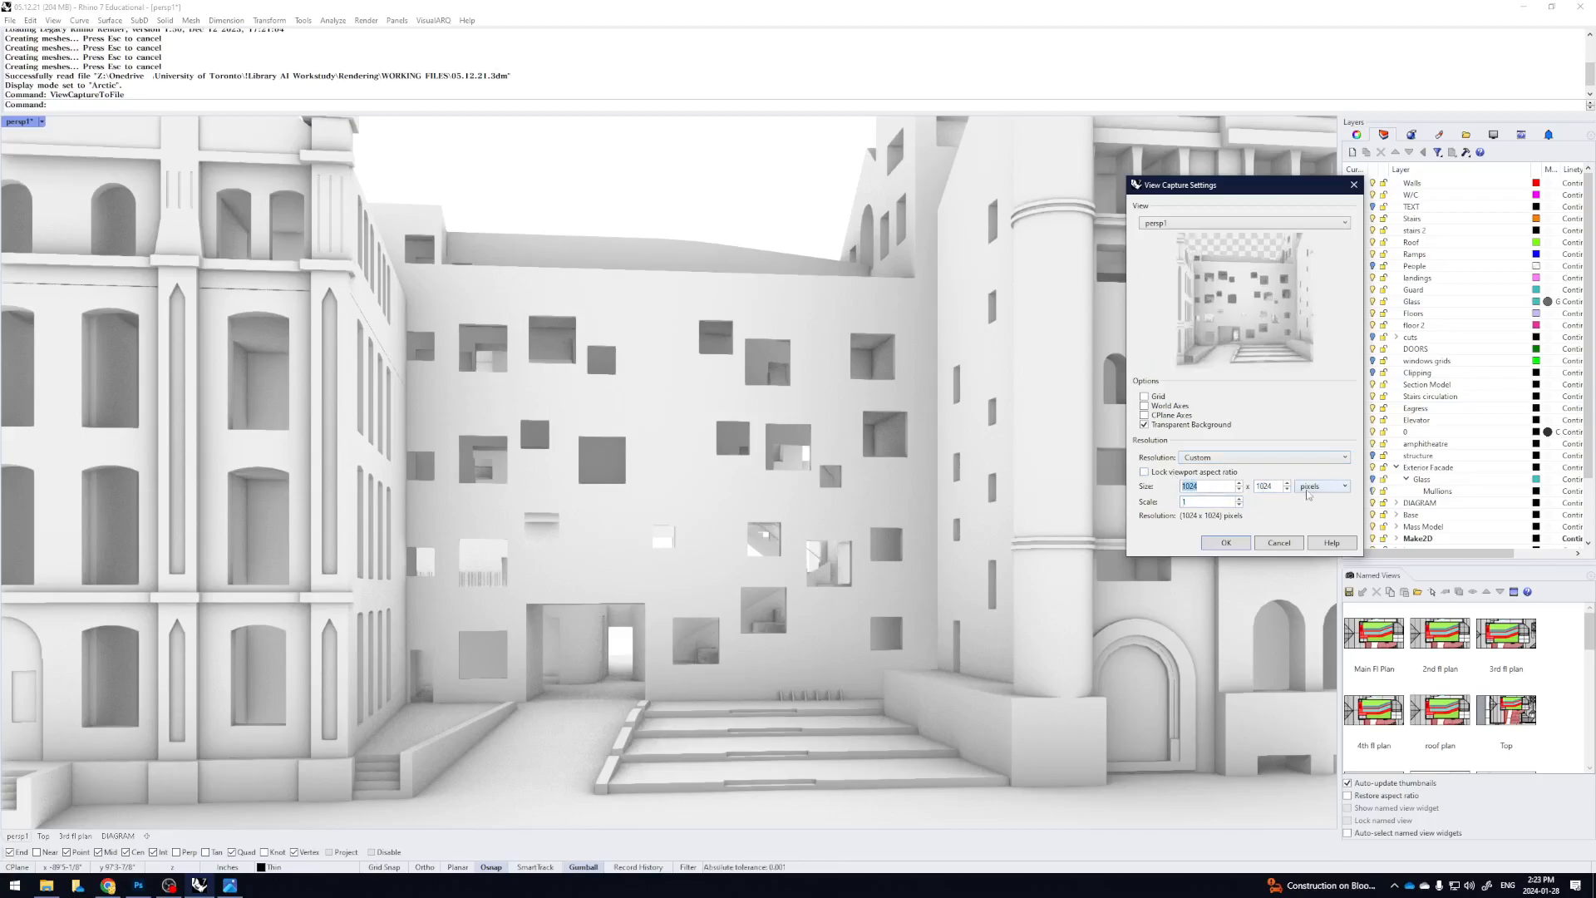
click(1265, 487)
click(1226, 542)
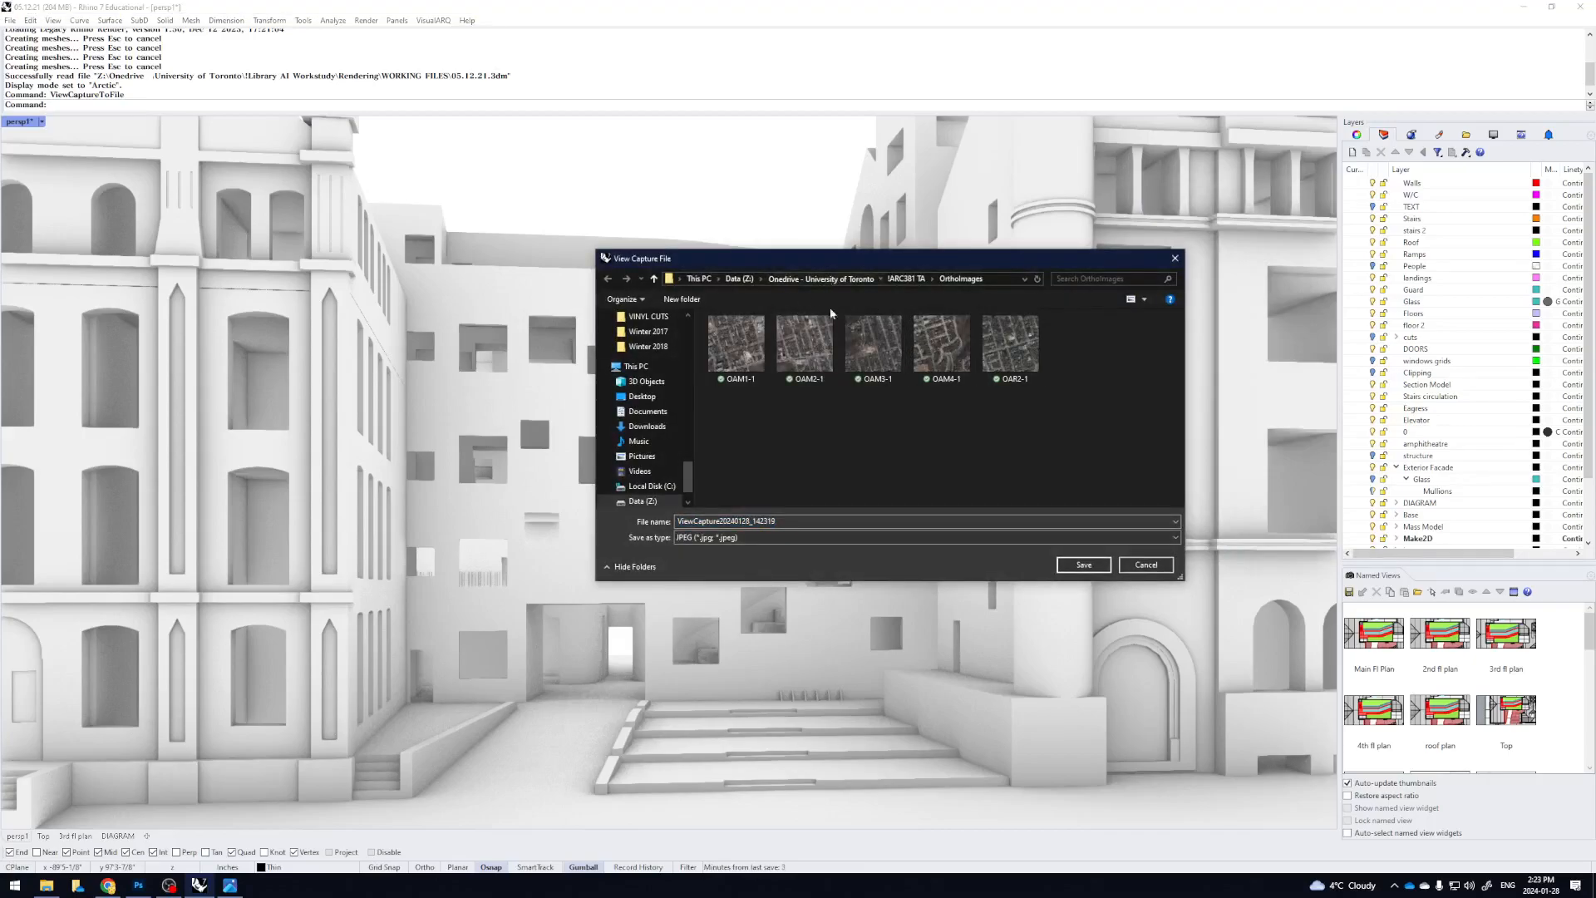
Browse to the WORKING FILES folder inside !Library AI Workstudy > Rendering as the save location for the view capture
click(838, 279)
scroll(651, 432, up, 3)
scroll(651, 441, up, 3)
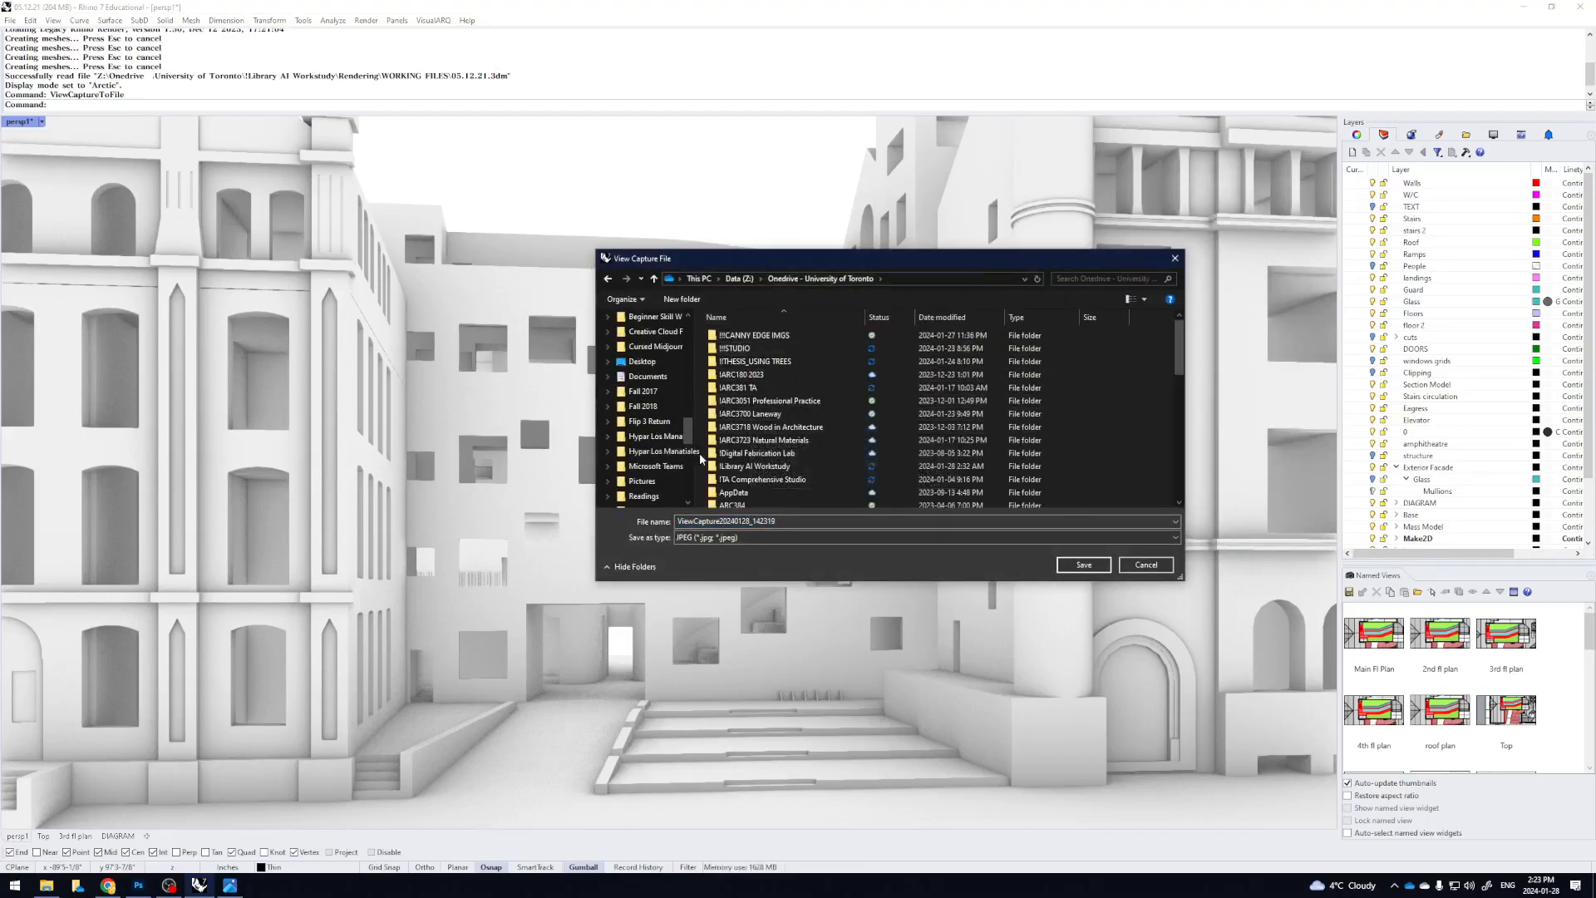
drag(692, 437, 692, 386)
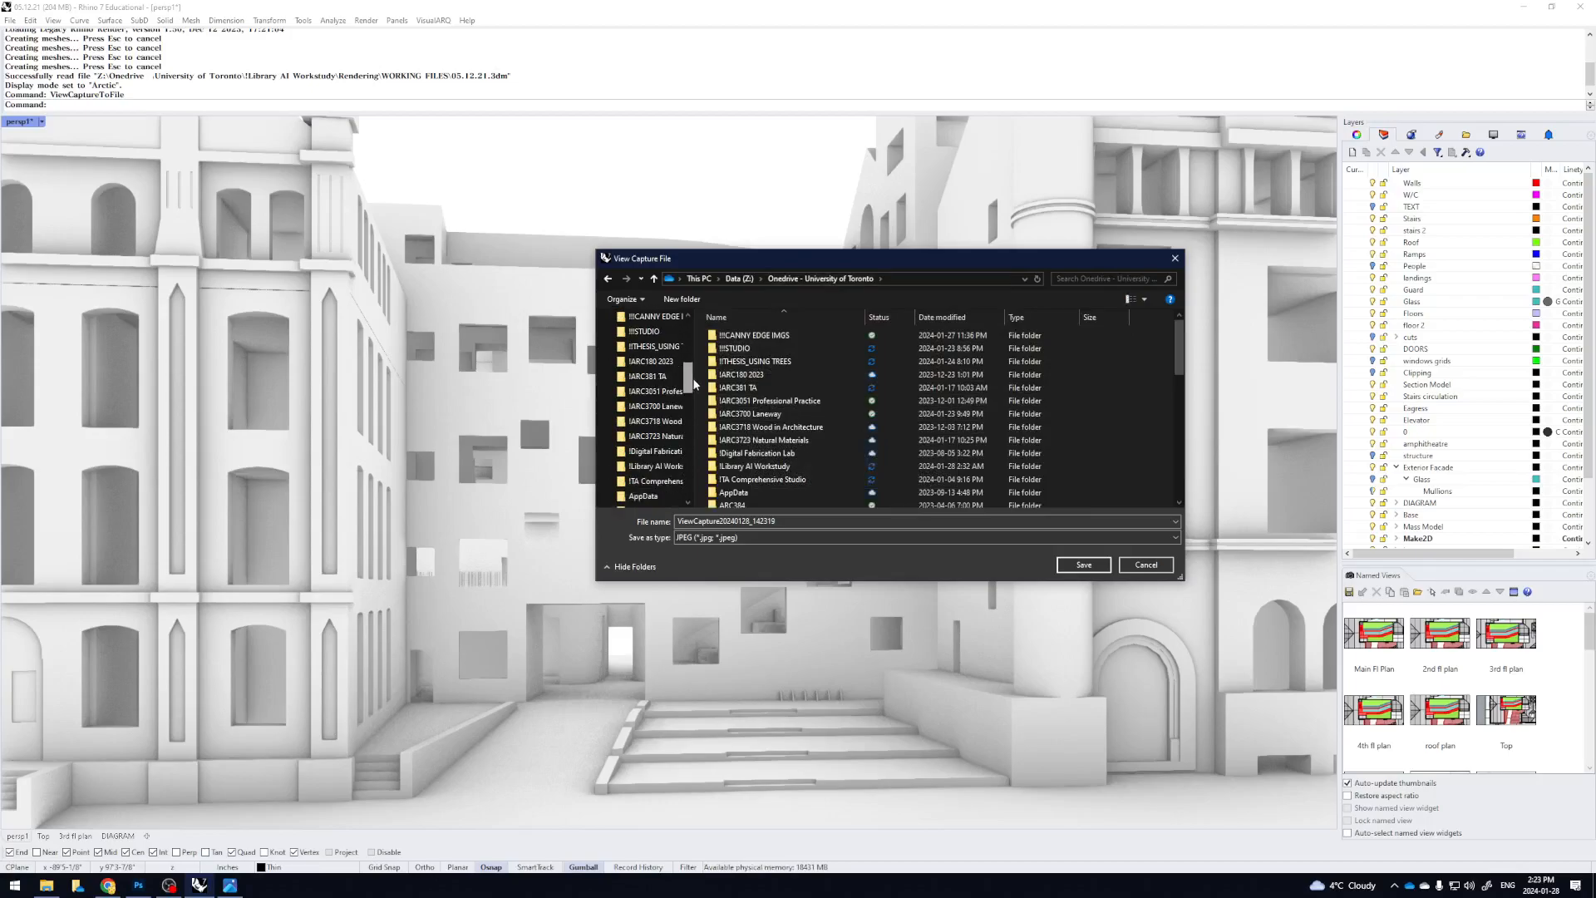
click(640, 468)
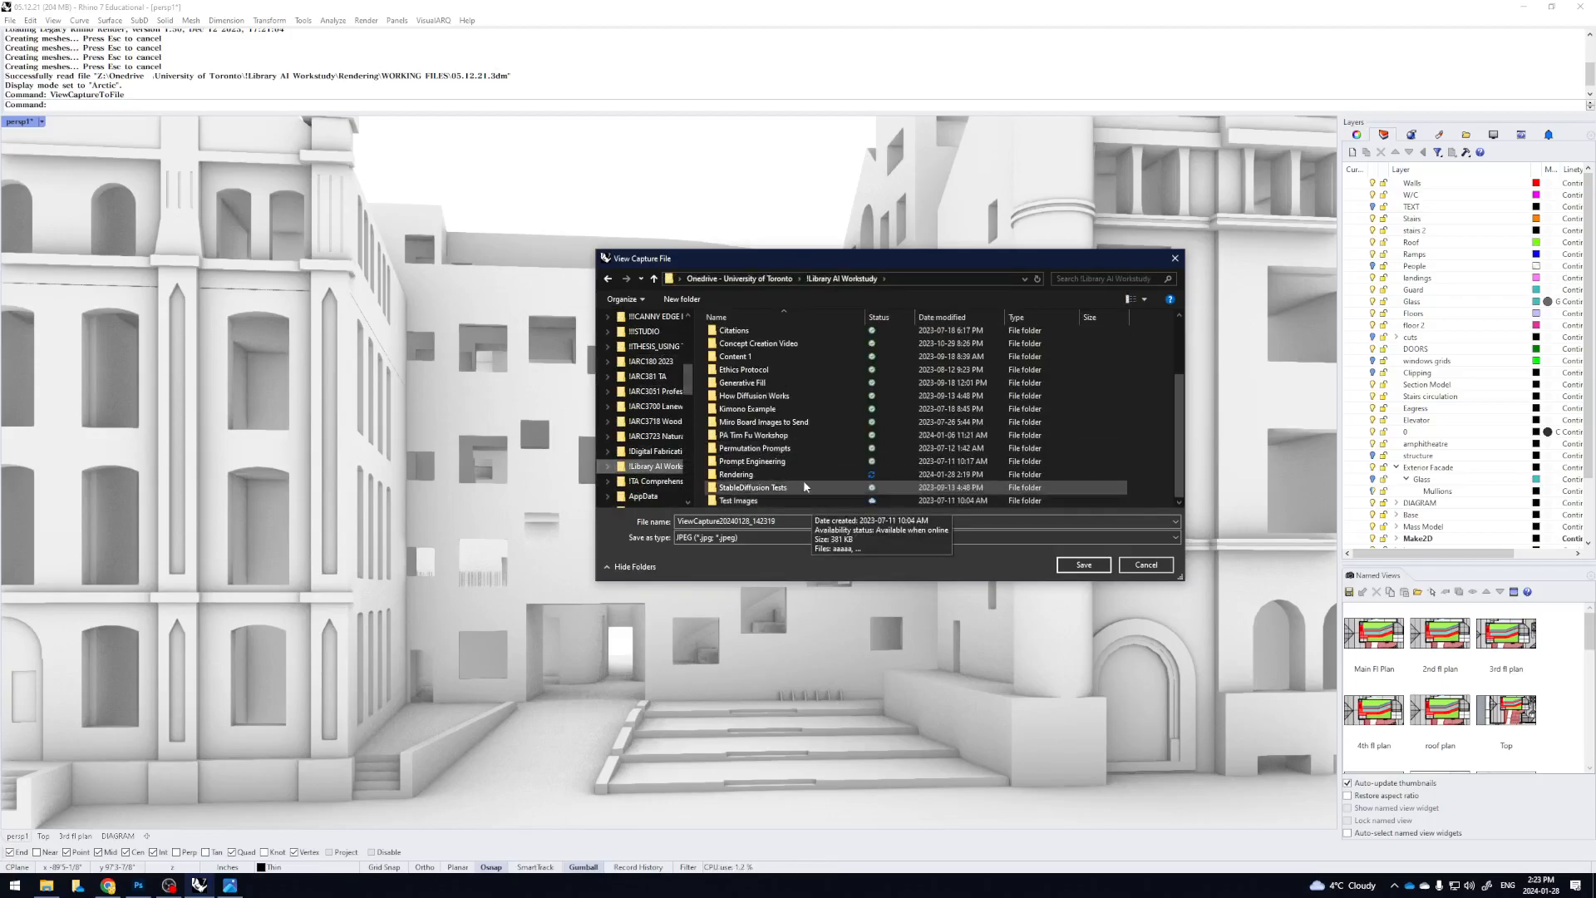
scroll(784, 420, up, 2)
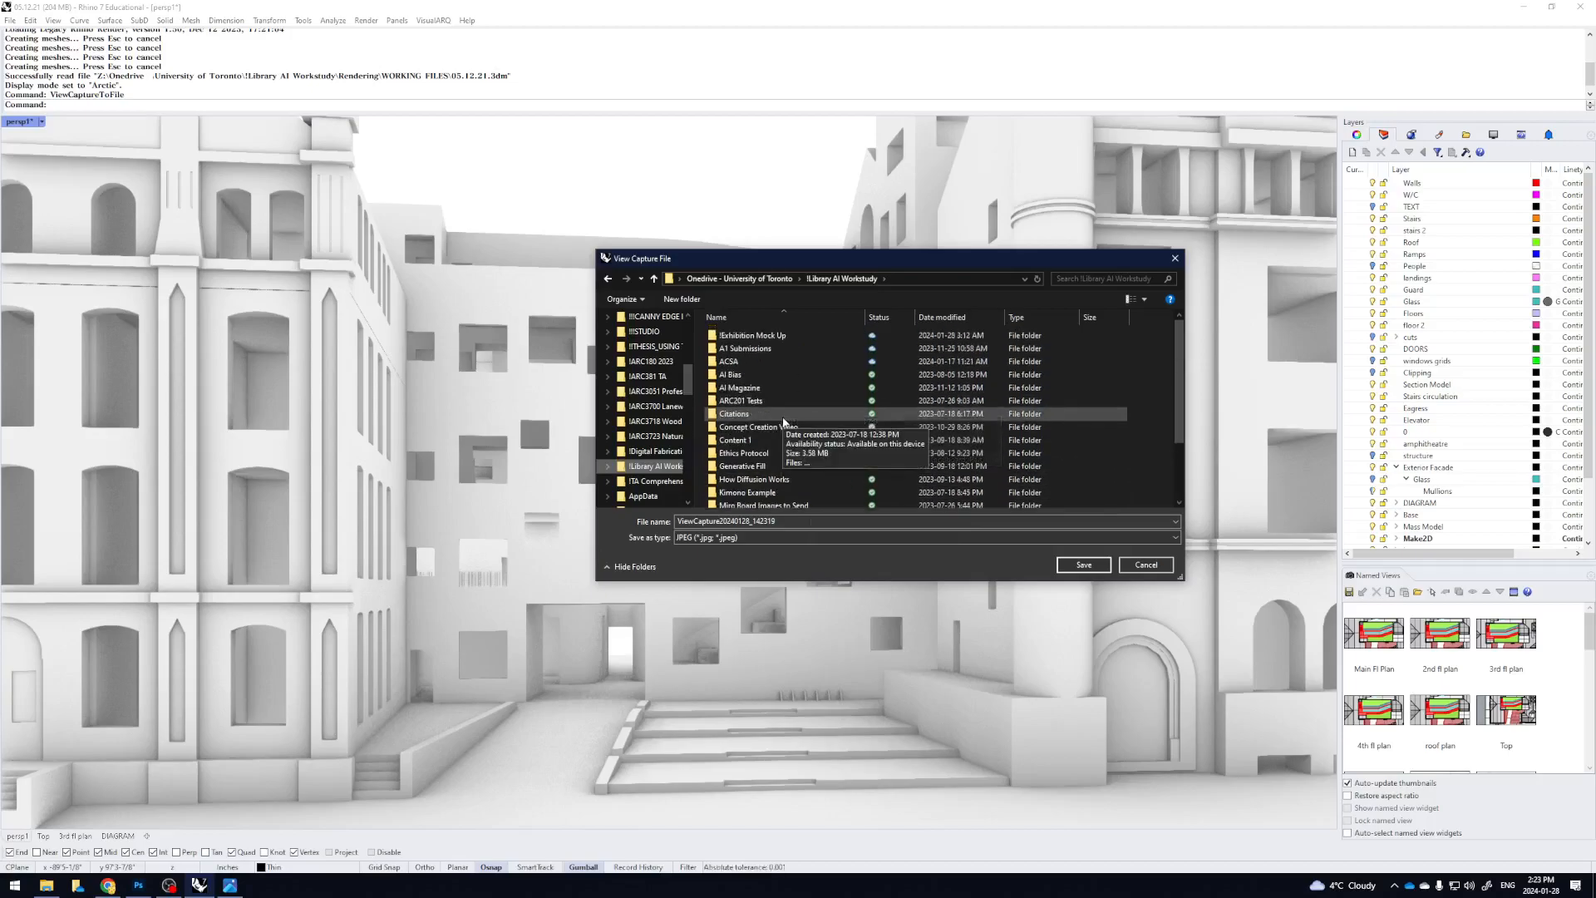
scroll(784, 423, down, 2)
scroll(784, 434, up, 2)
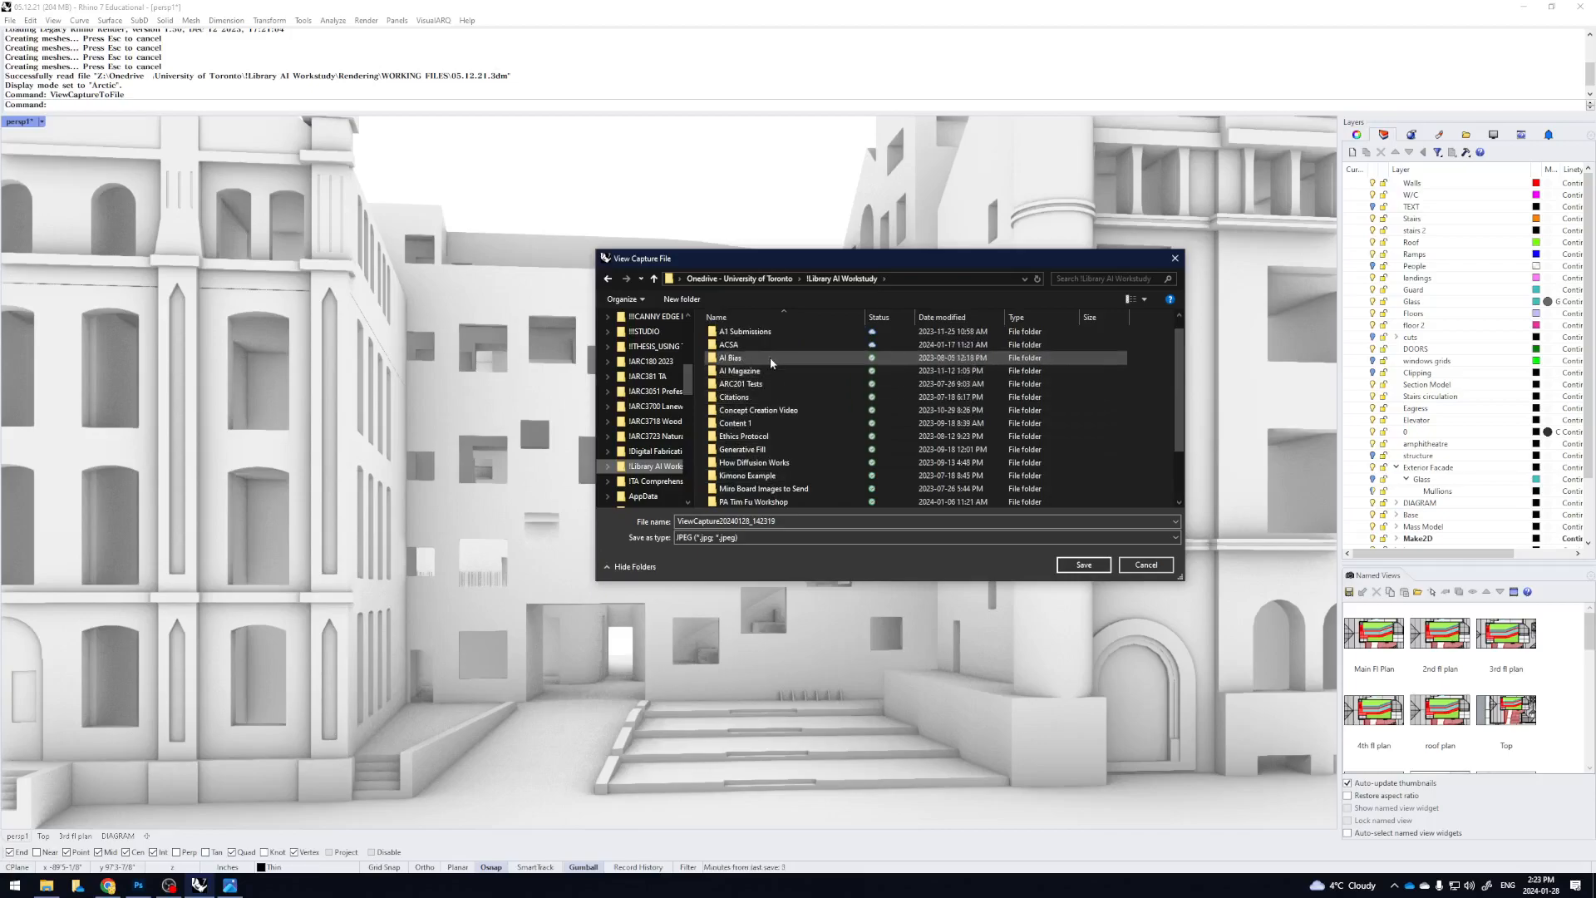
scroll(773, 416, down, 2)
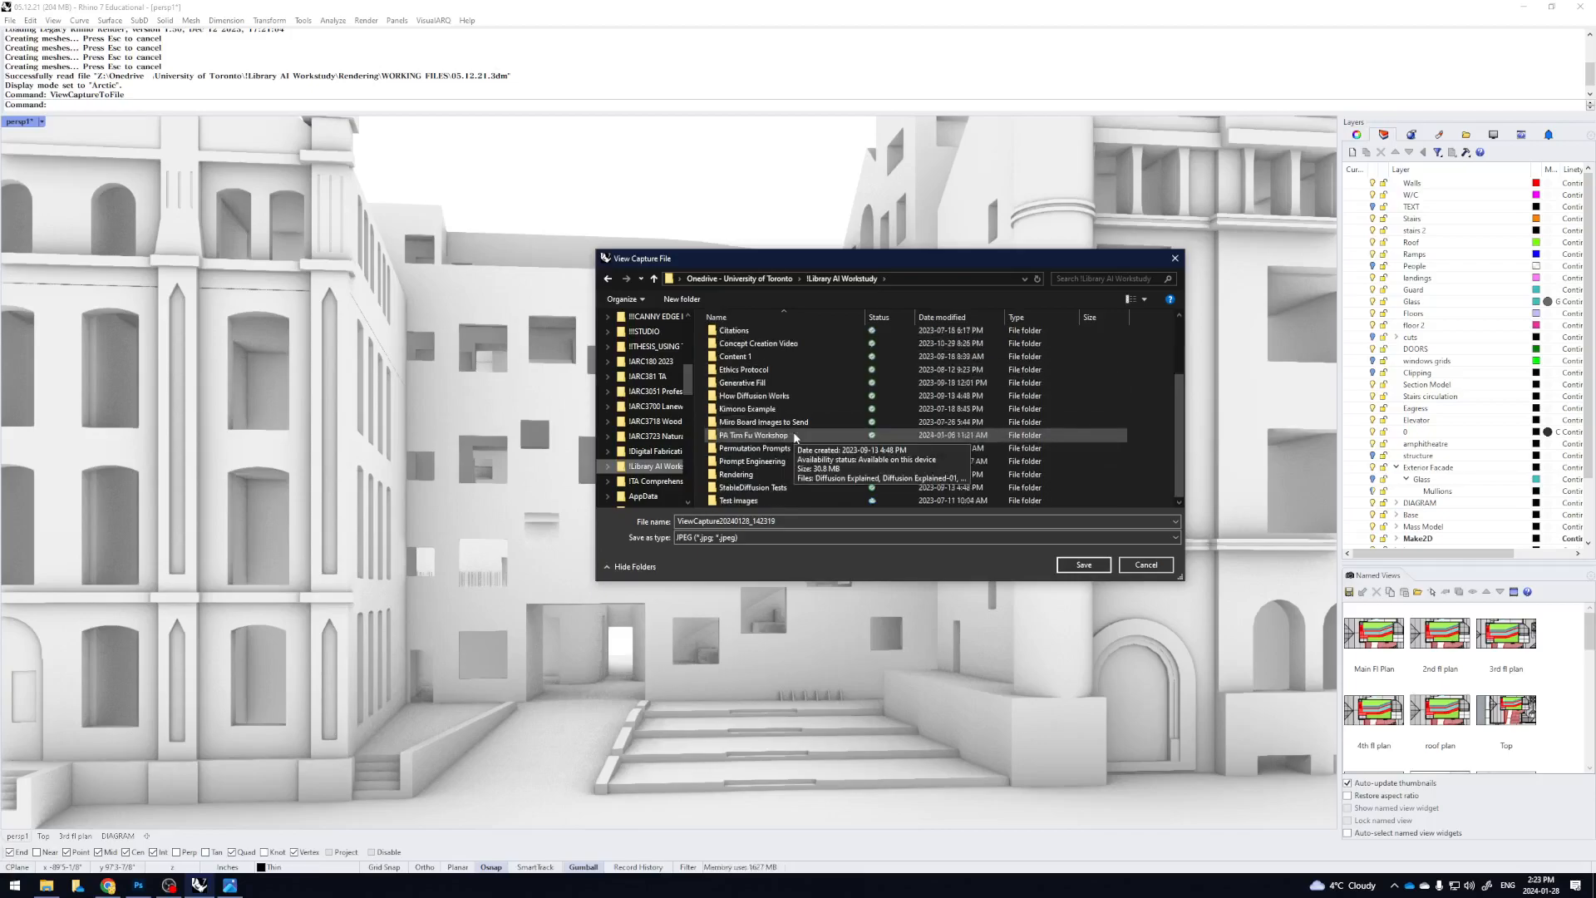
double_click(772, 482)
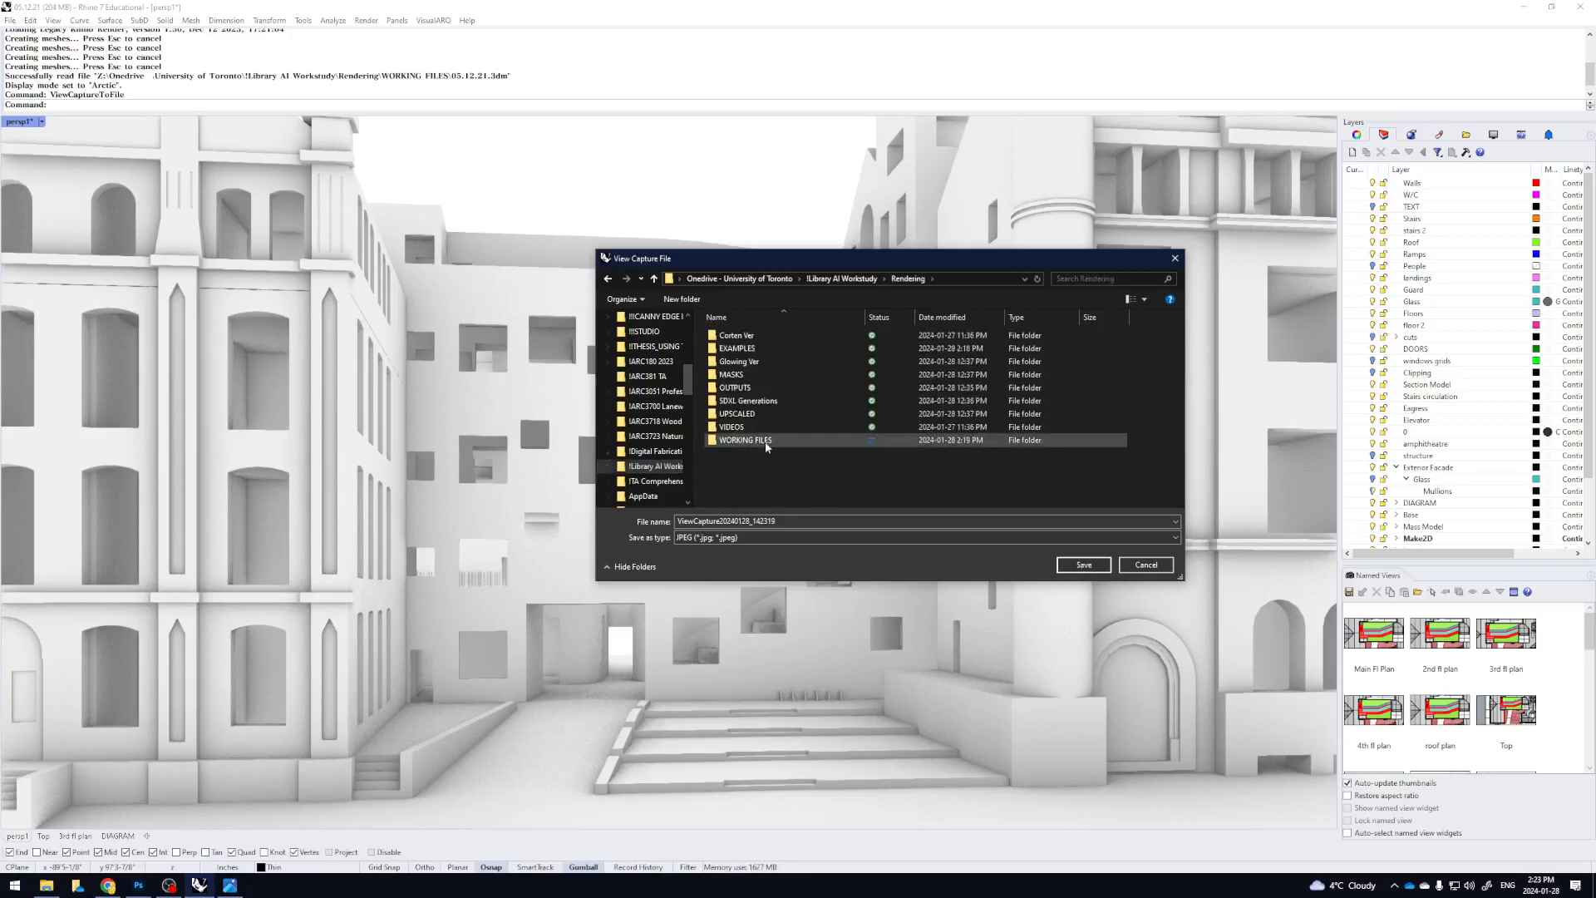
double_click(768, 439)
Name the view capture BASE IMAGE and save it
double_click(915, 521)
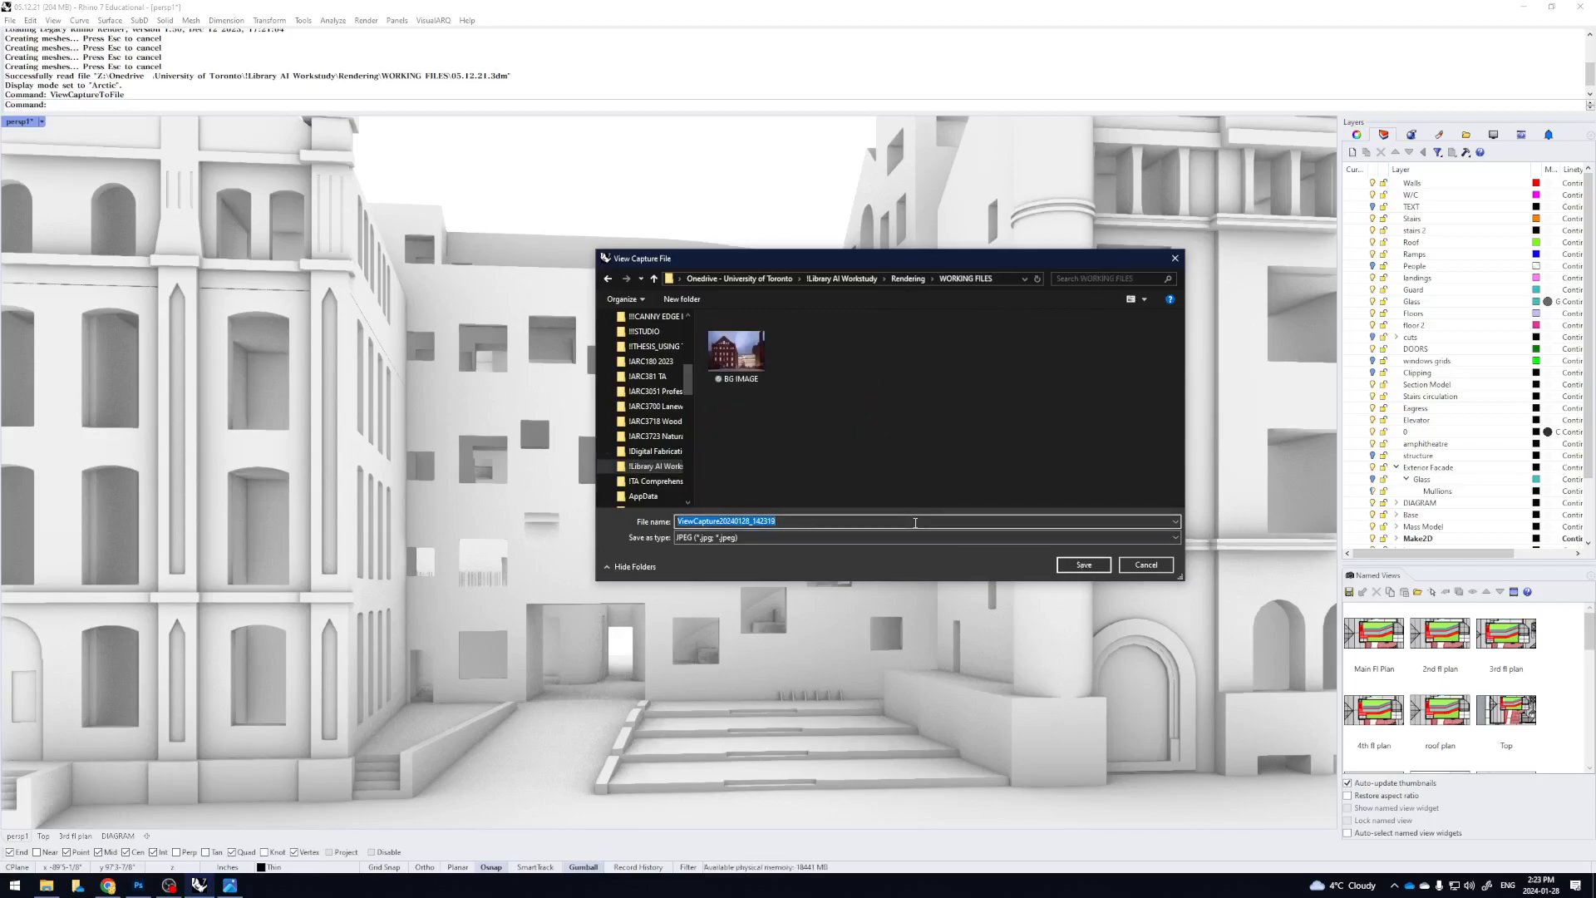
text(BASE IMAGE)
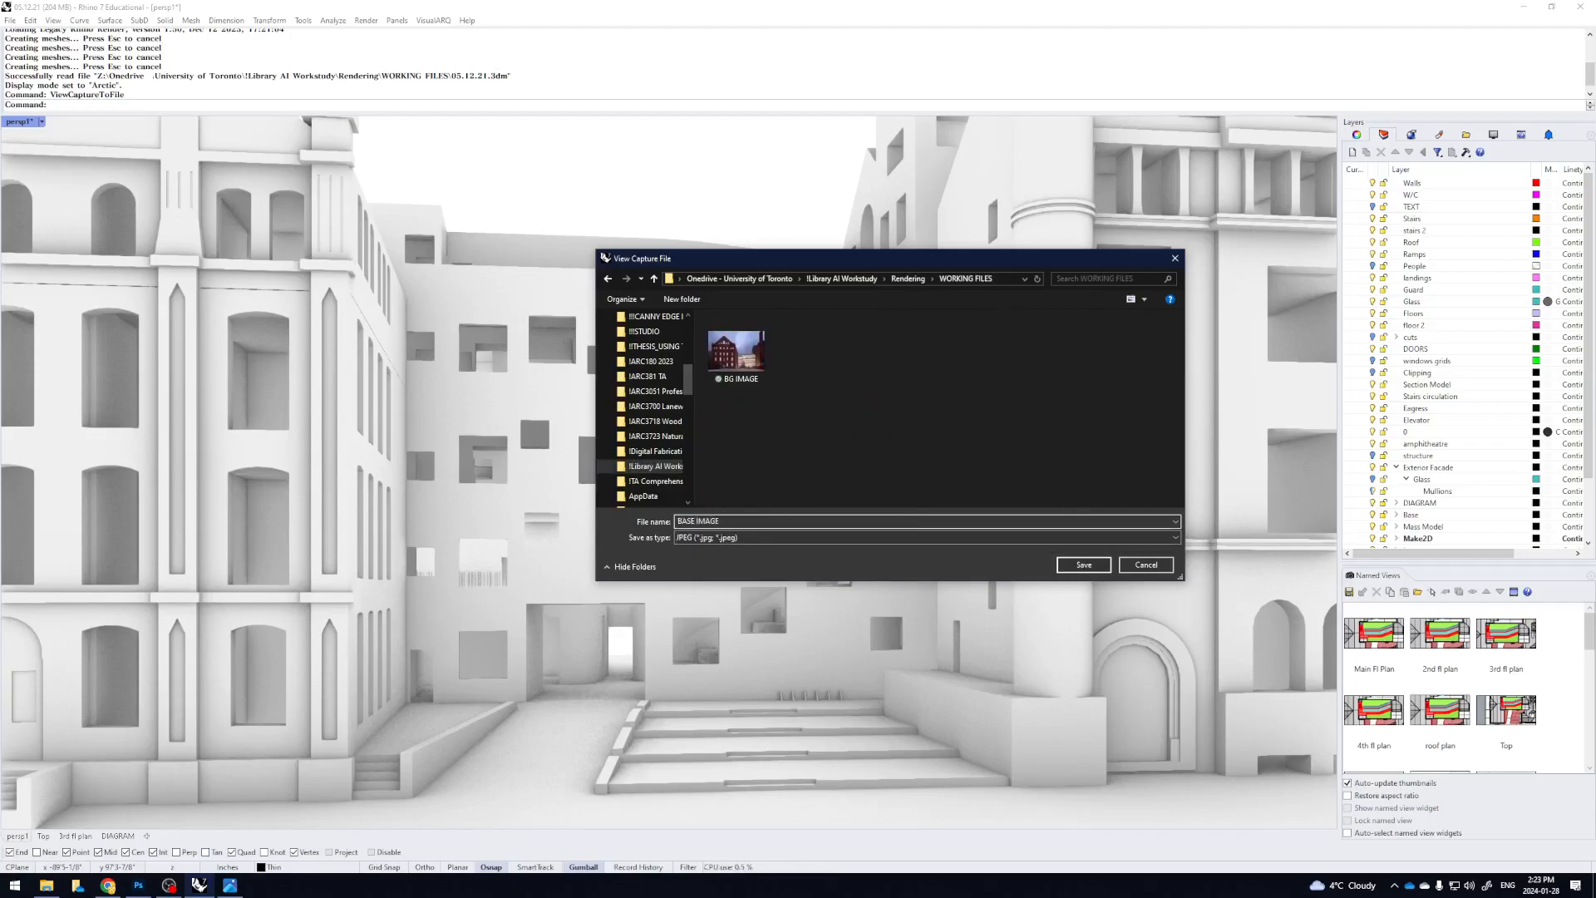
key(Return)
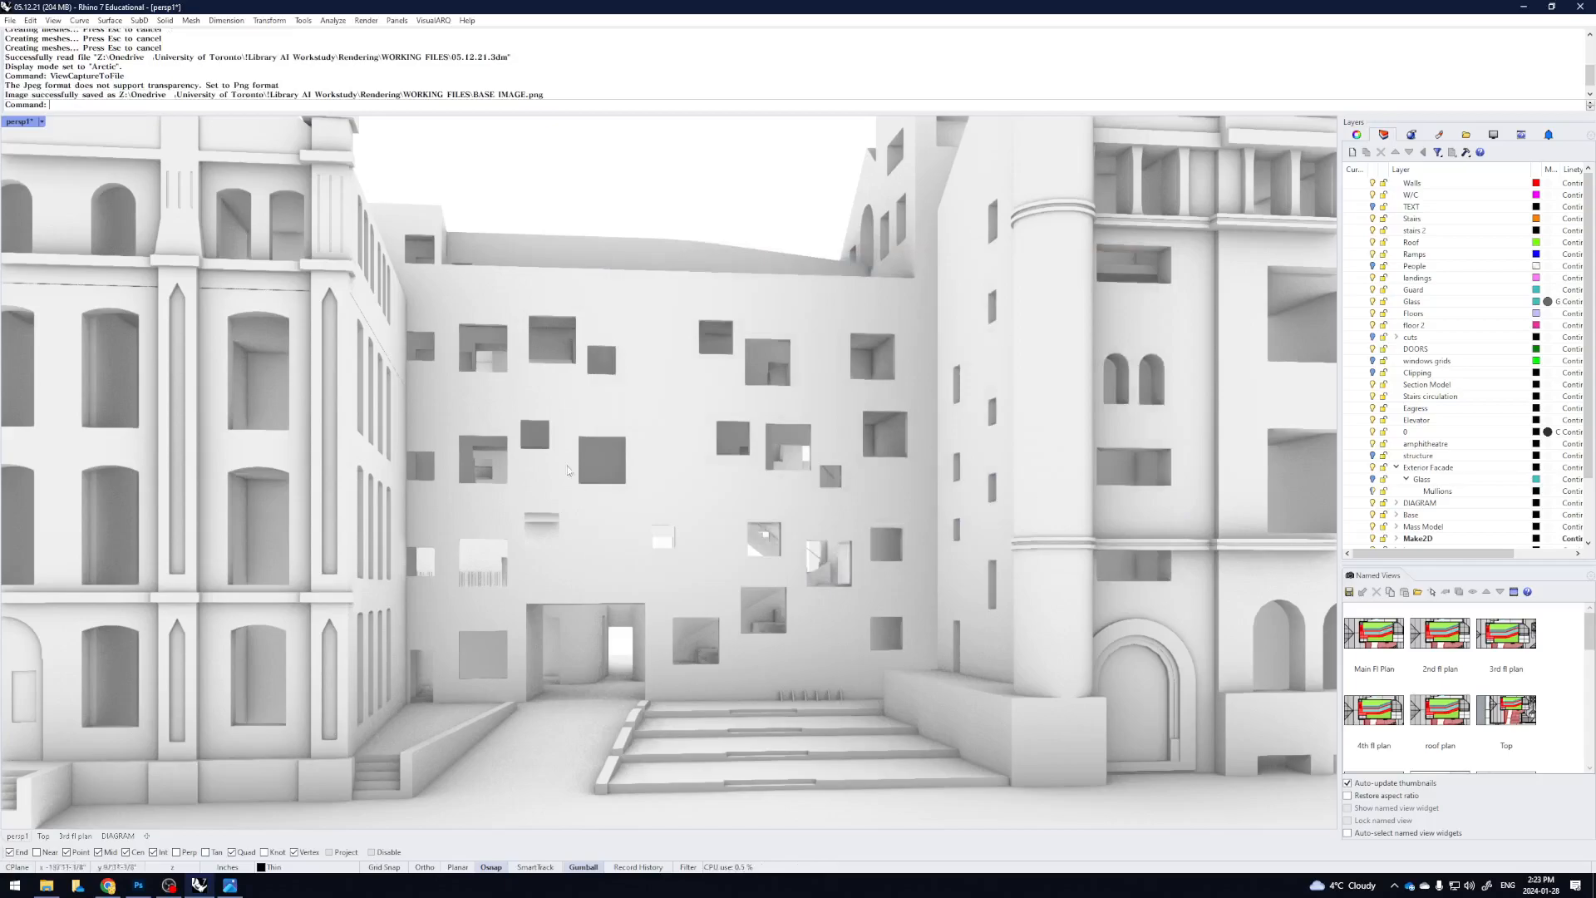
Switch to Chrome and bring up the t2i-adapter-sdxl-canny model page on Replicate
mouse_move(99, 888)
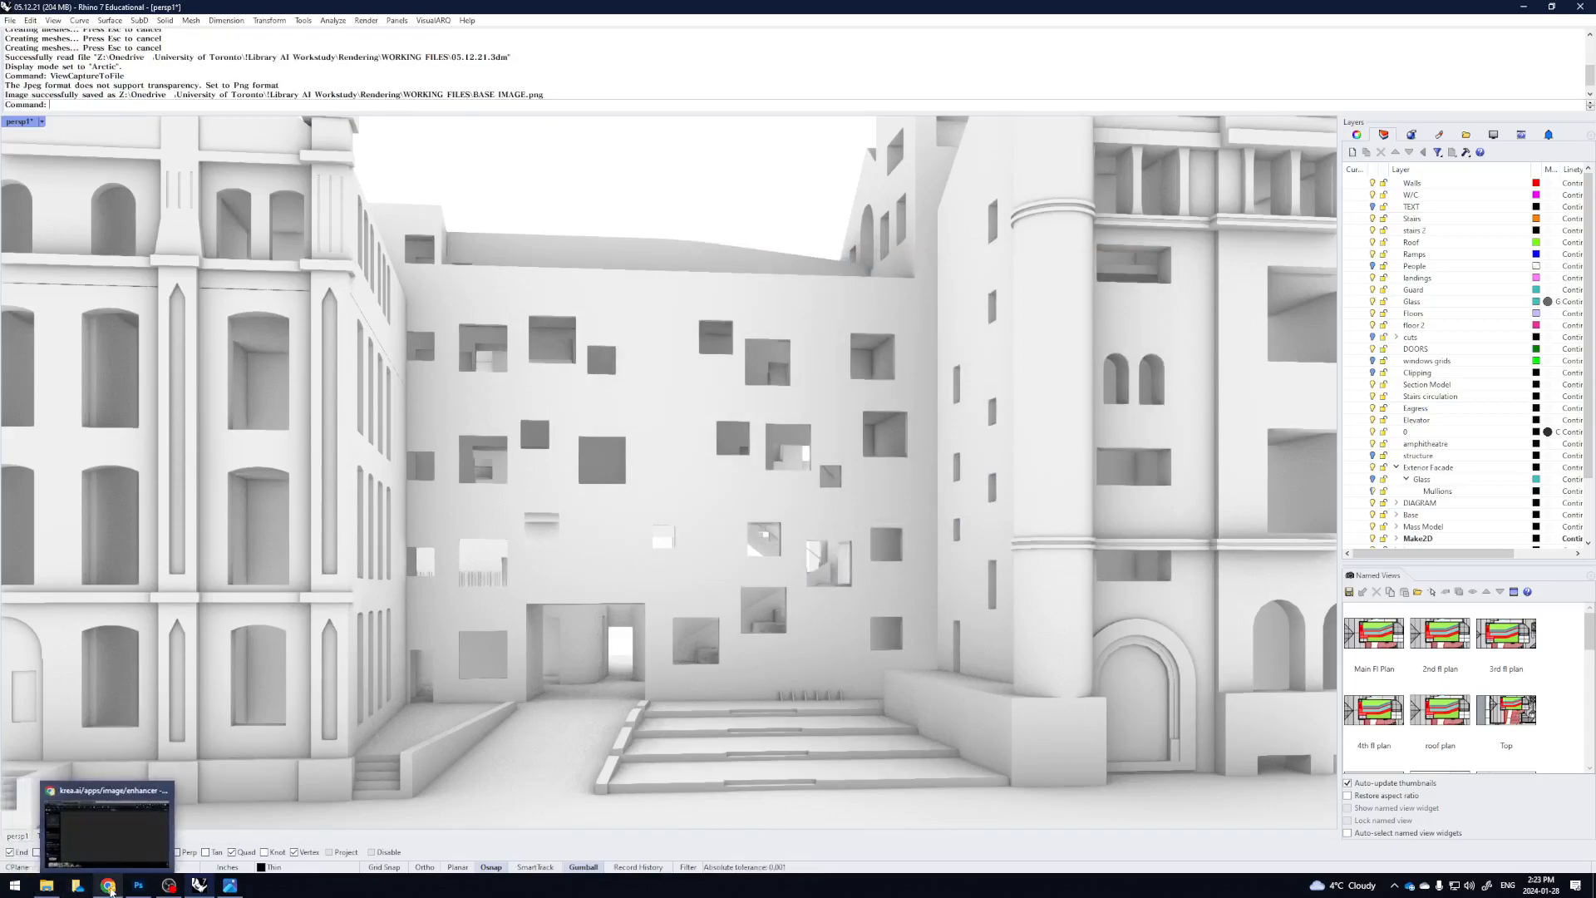
click(106, 862)
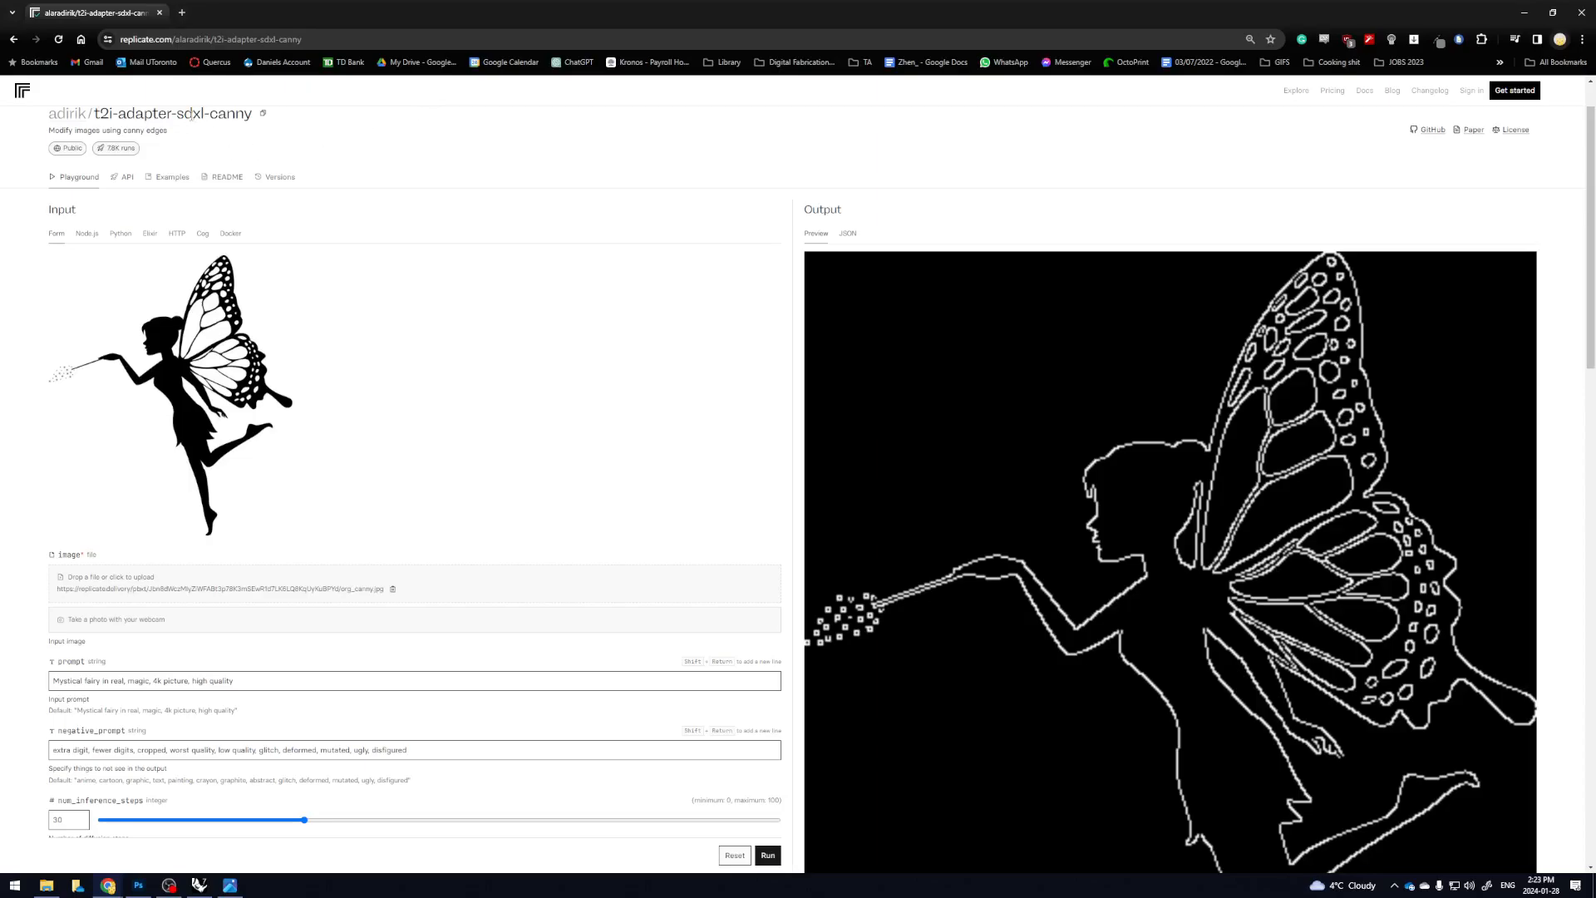
drag(178, 115, 254, 114)
click(120, 177)
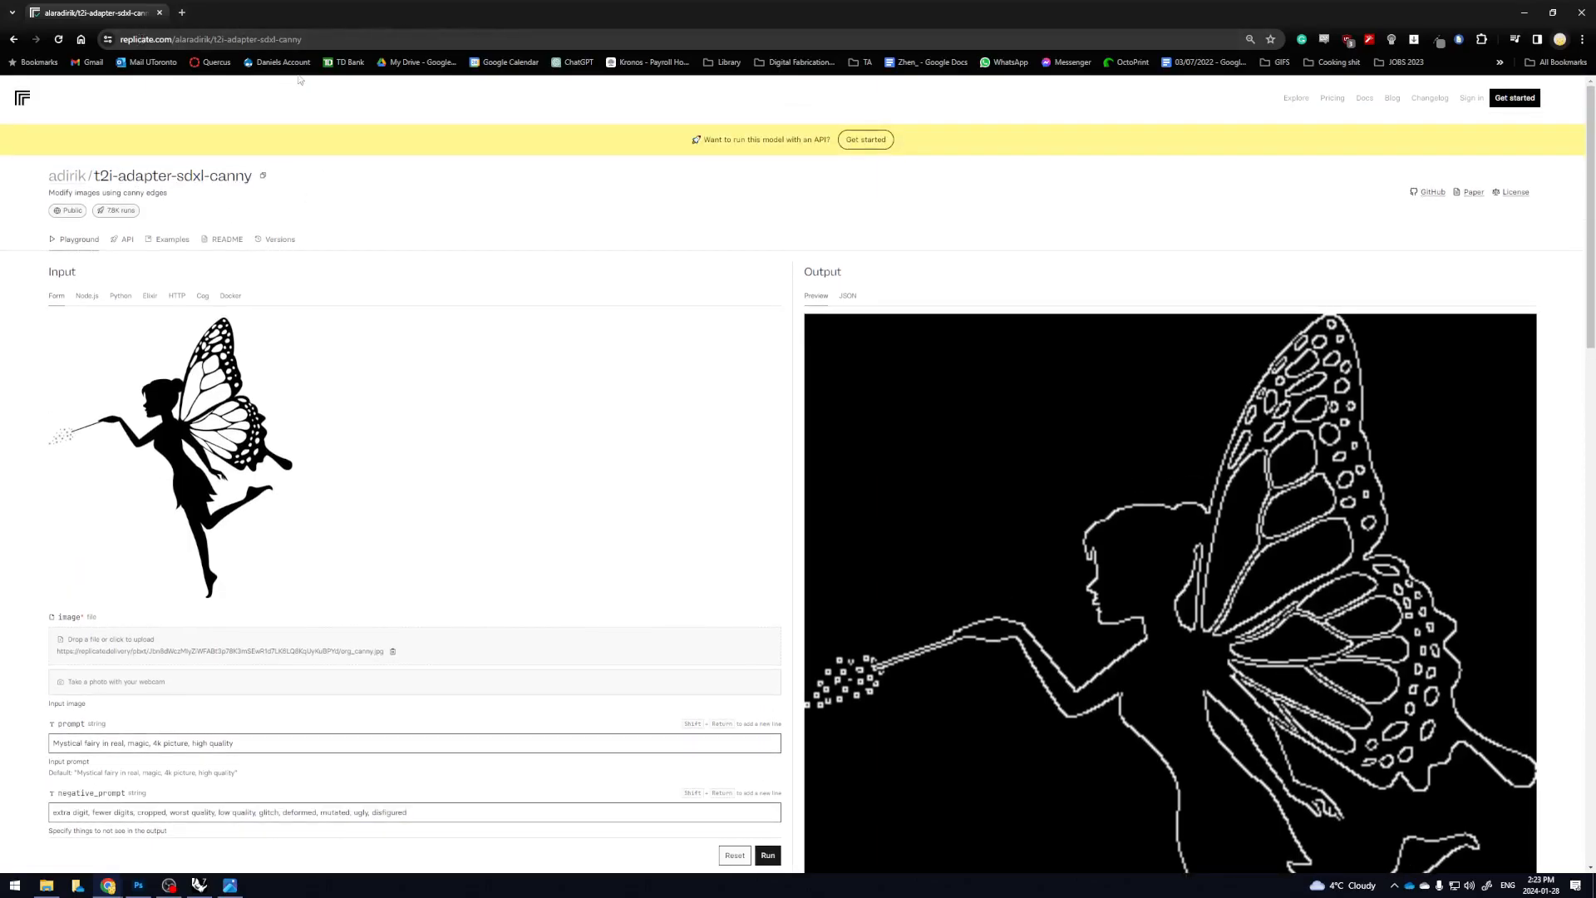
Search Google in a new tab for "replicate sdxl canny", view the alaradirik/t2i-adapter-sdxl-canny result, and close that tab
key(ctrl+t)
text(replicate sdxl canny)
key(Return)
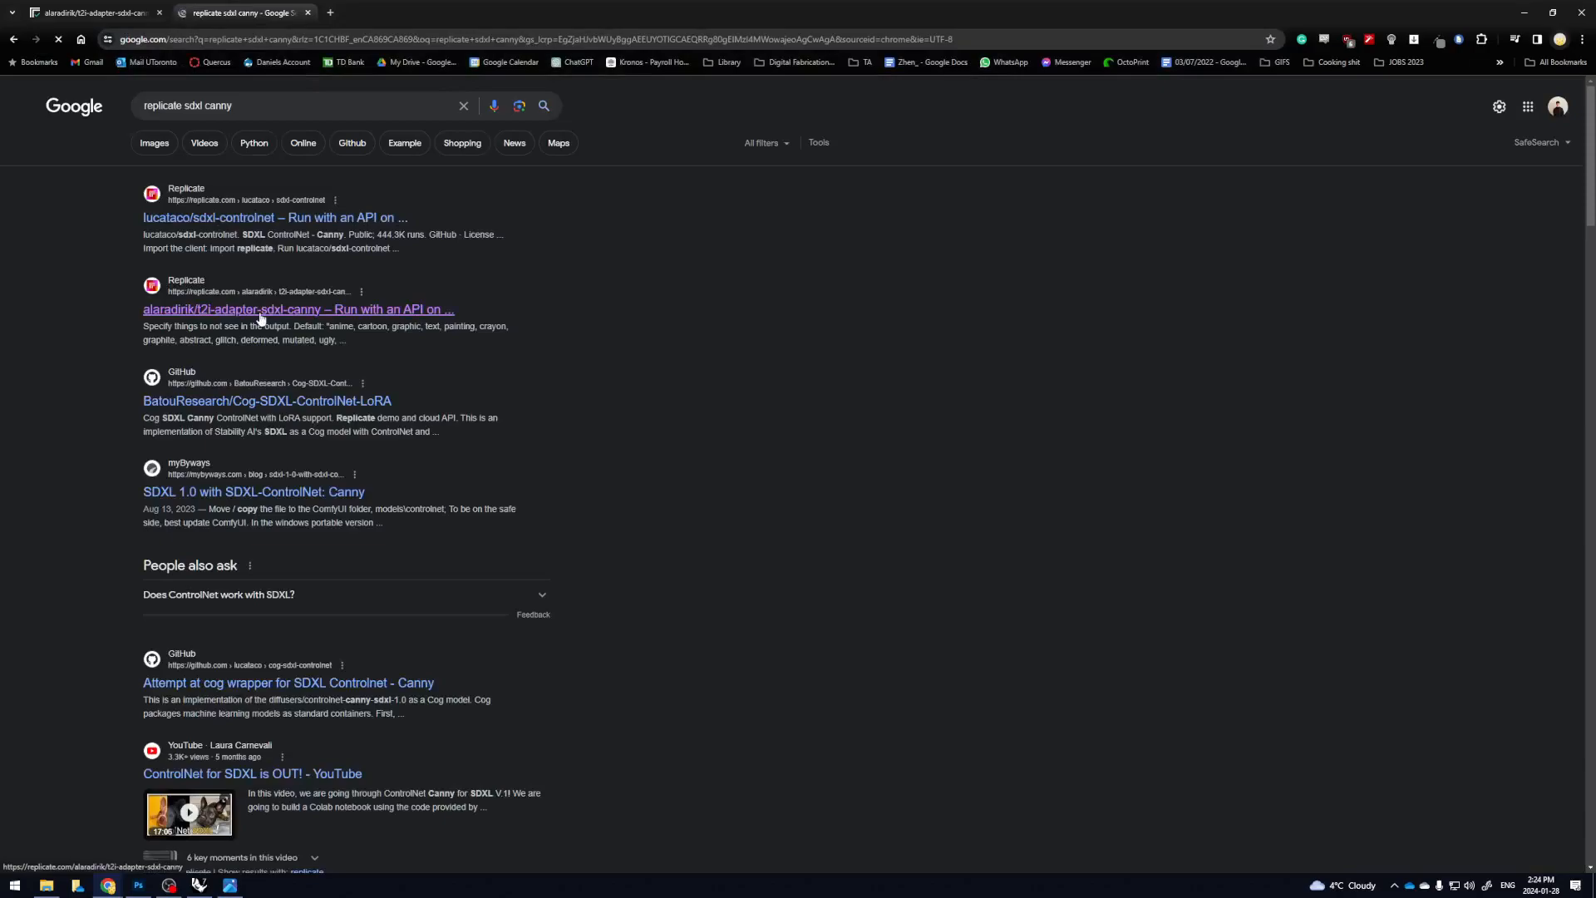
click(261, 310)
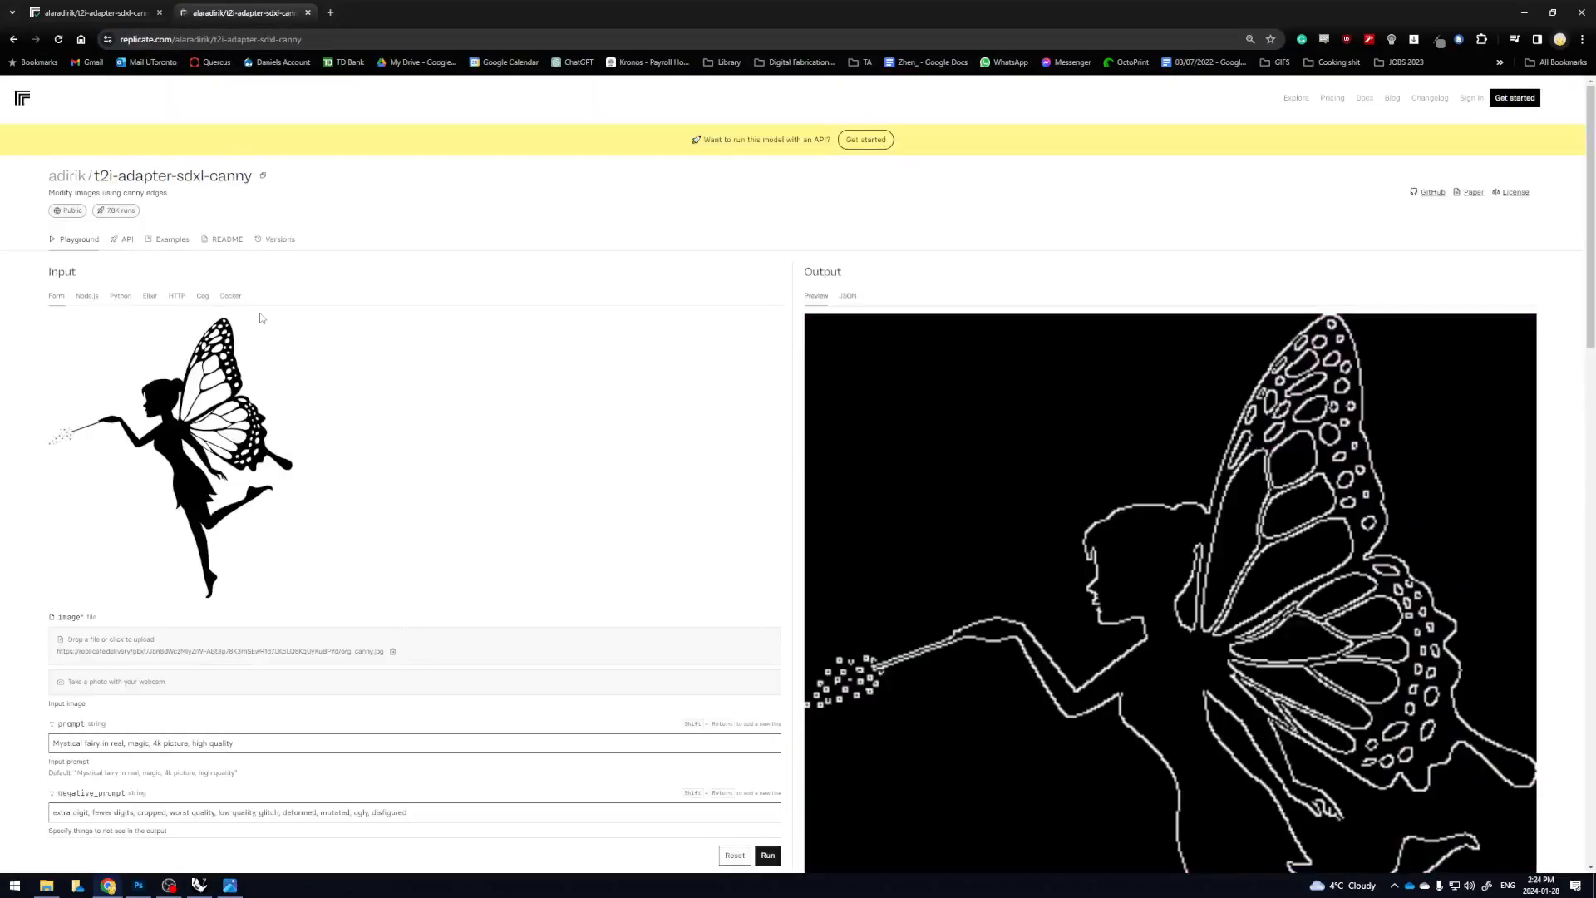
key(ctrl+w)
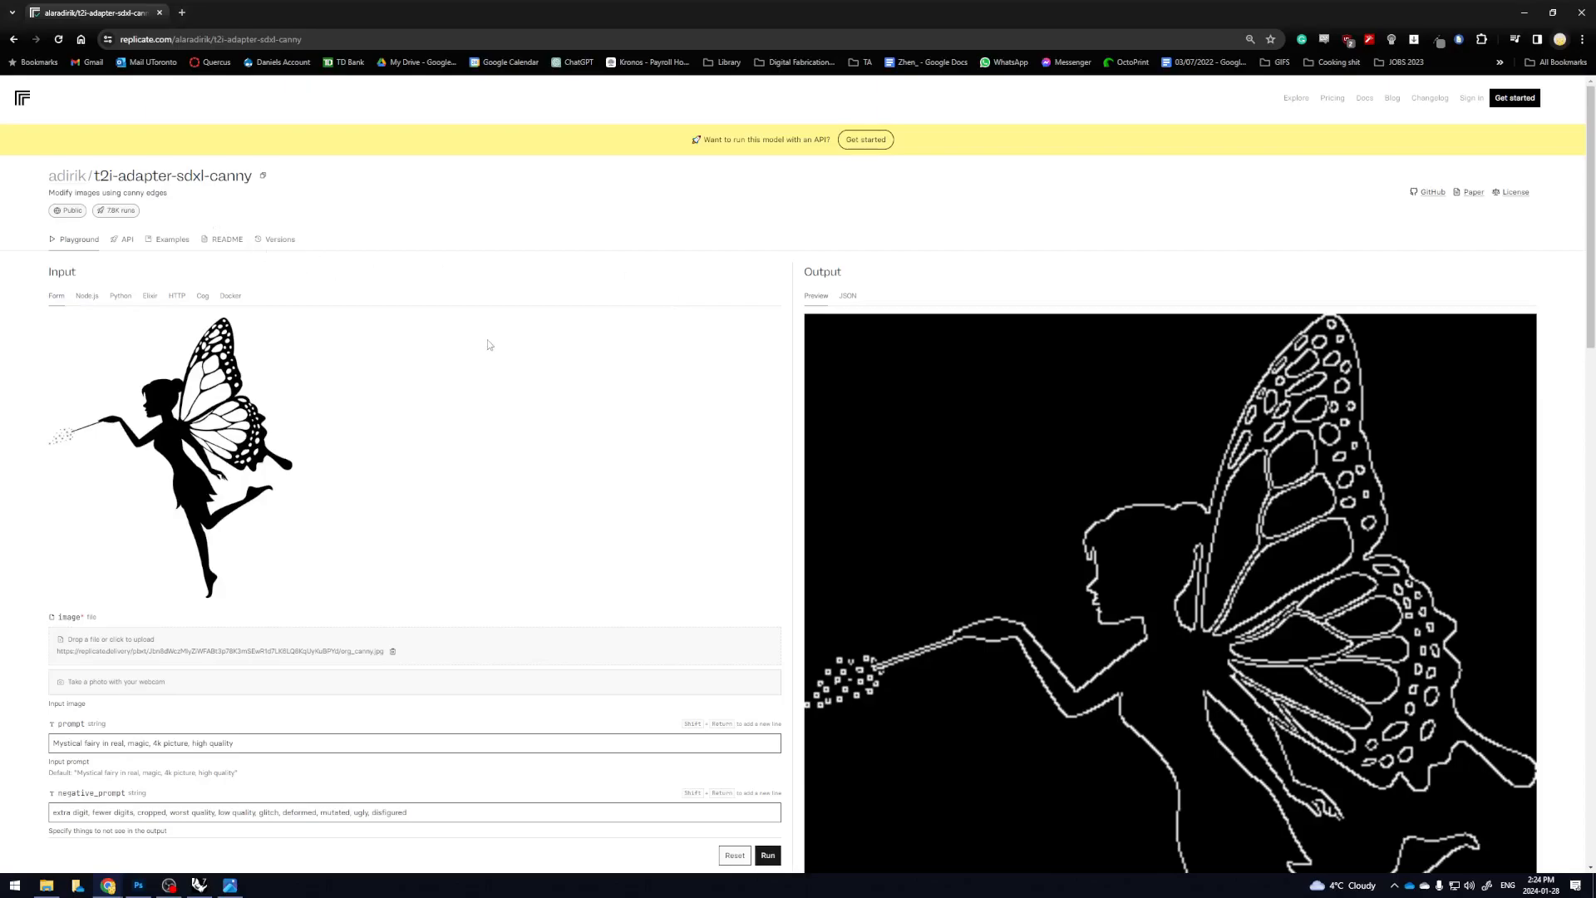
Look through the model page's sample input image, prompt and parameter settings, and its canny edge and rendered outputs
scroll(506, 321, down, 2)
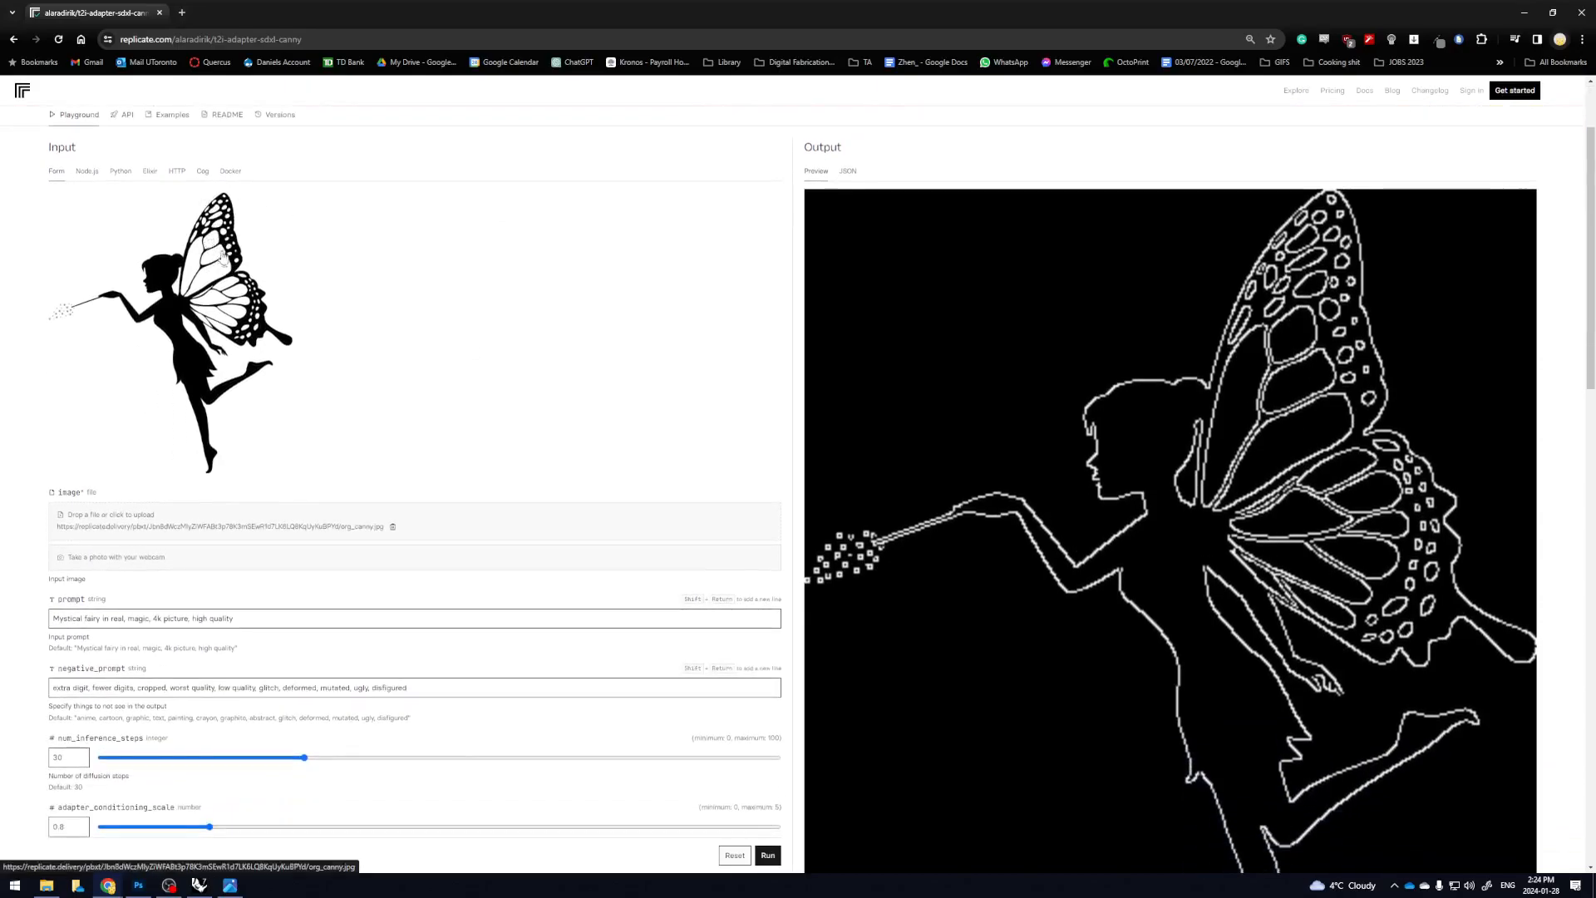
scroll(709, 349, down, 1)
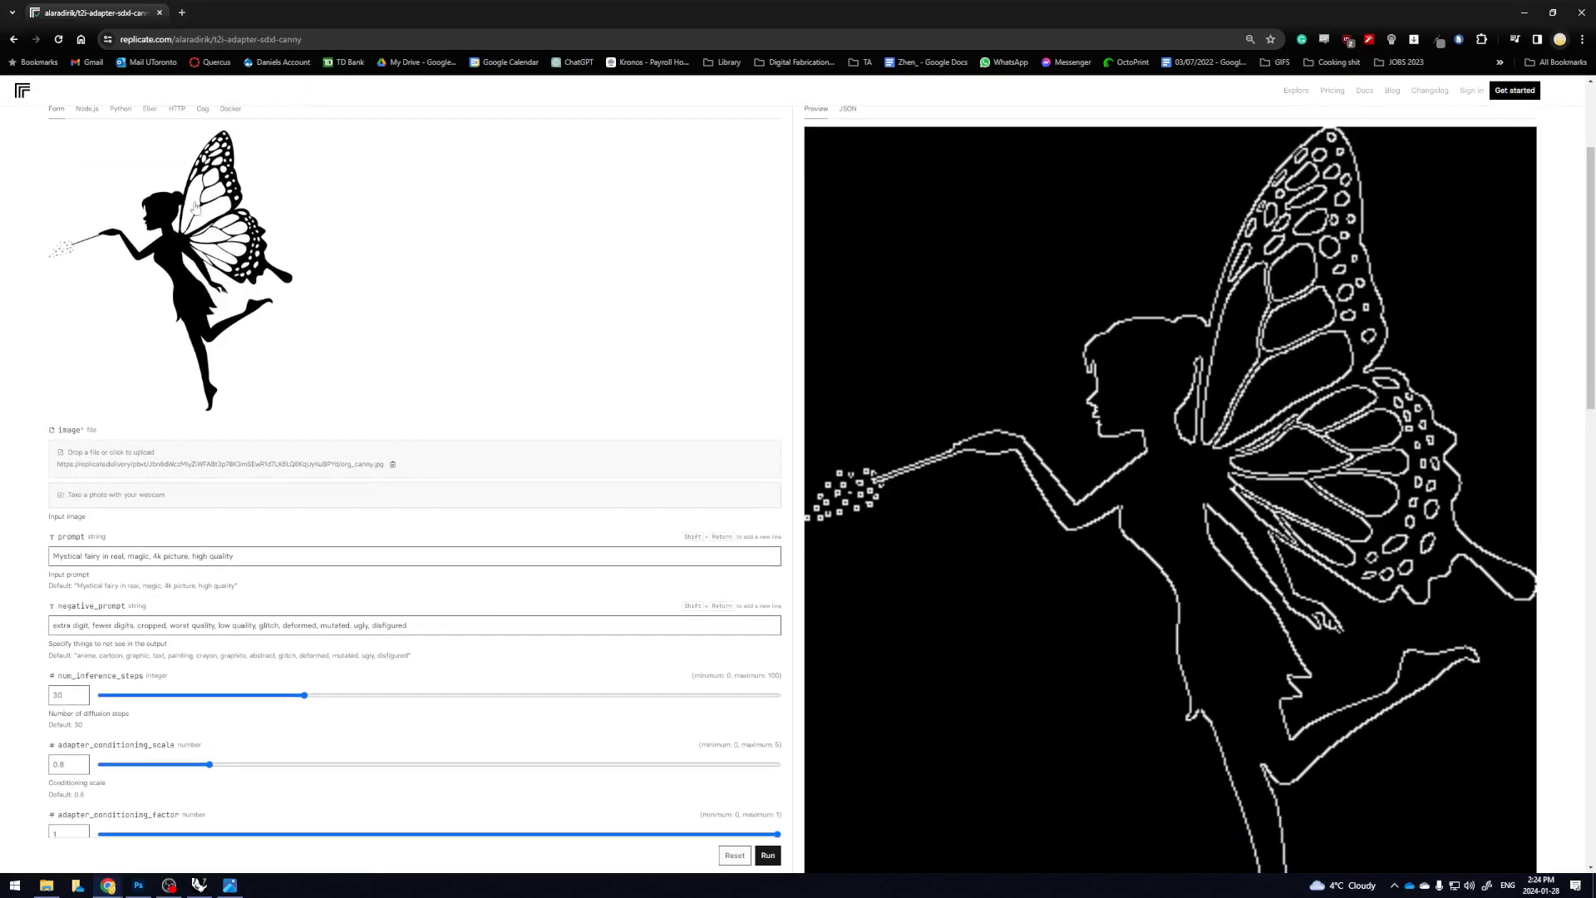
scroll(239, 261, up, 1)
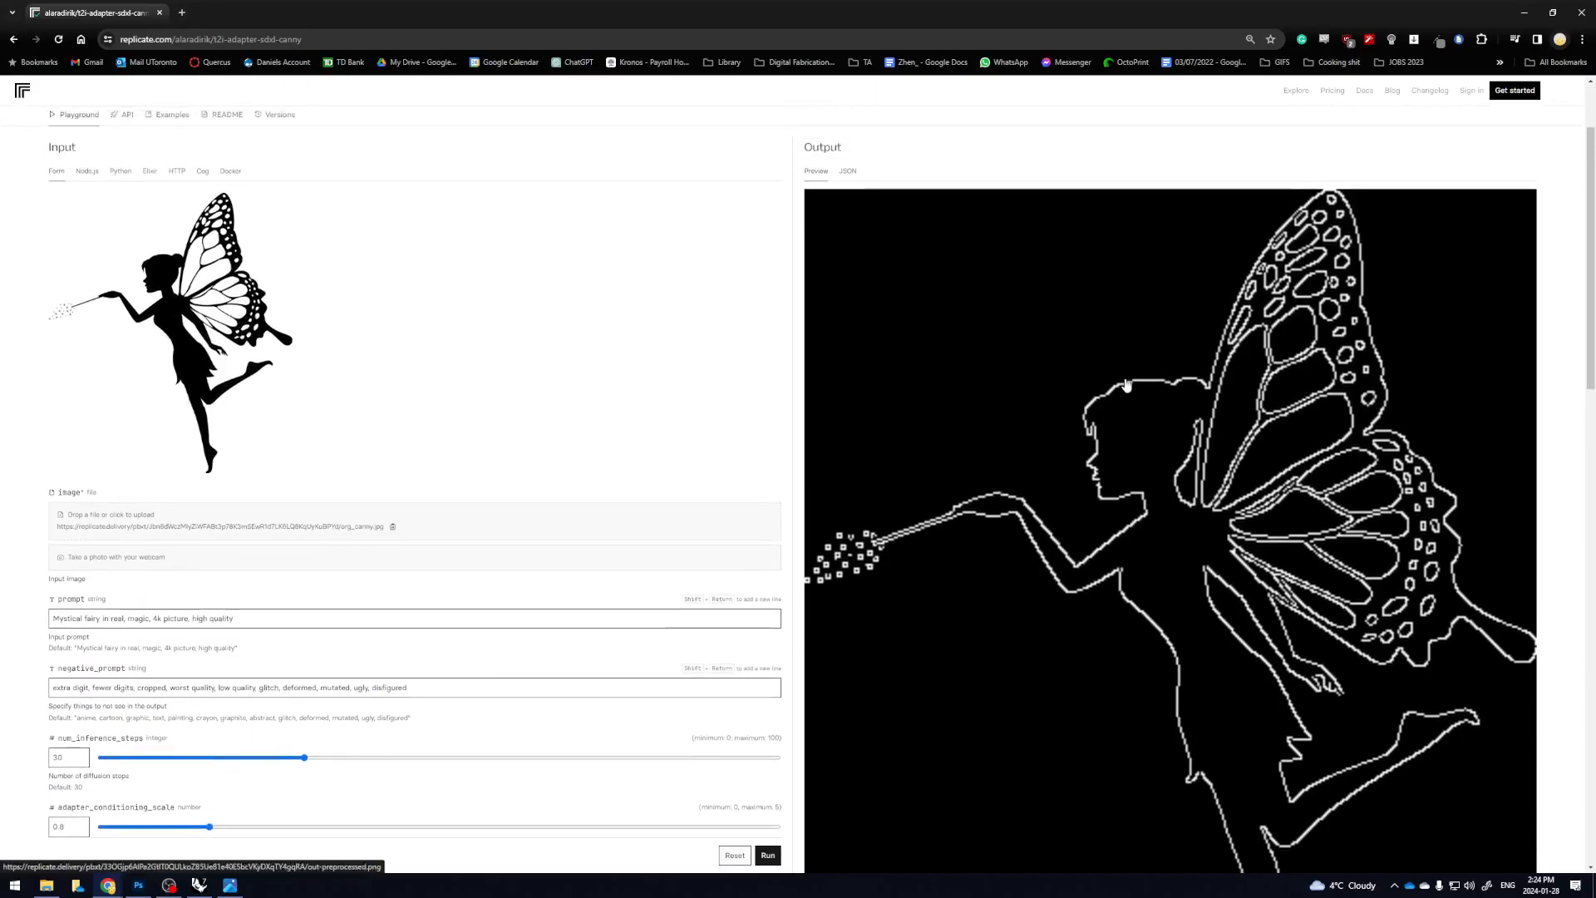
scroll(1285, 260, down, 1)
scroll(1262, 390, down, 2)
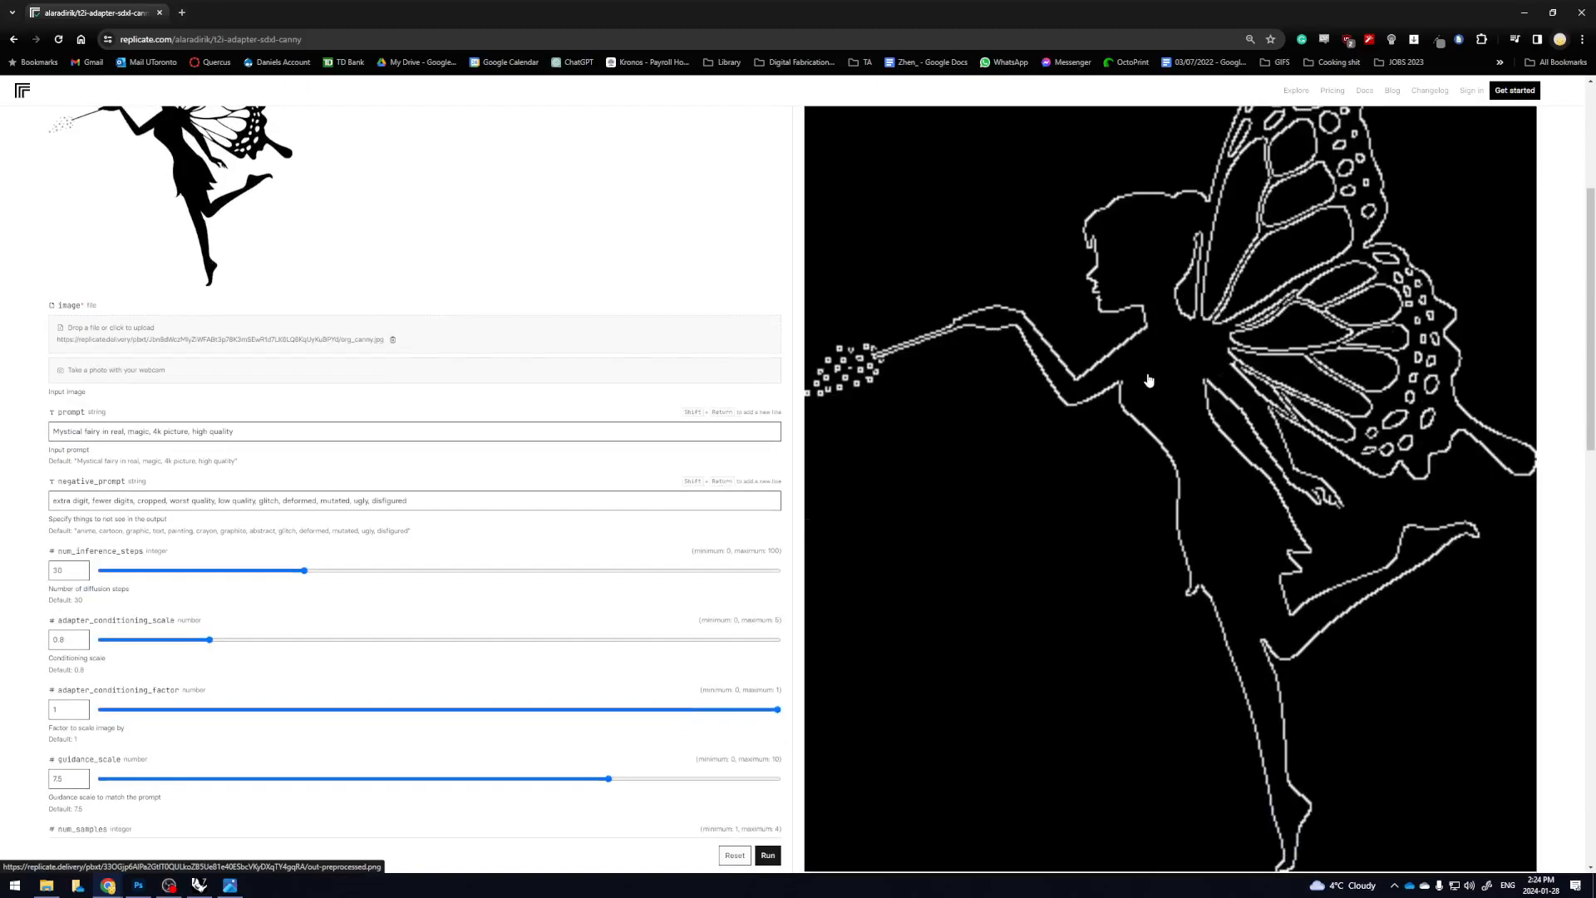
scroll(1334, 360, down, 3)
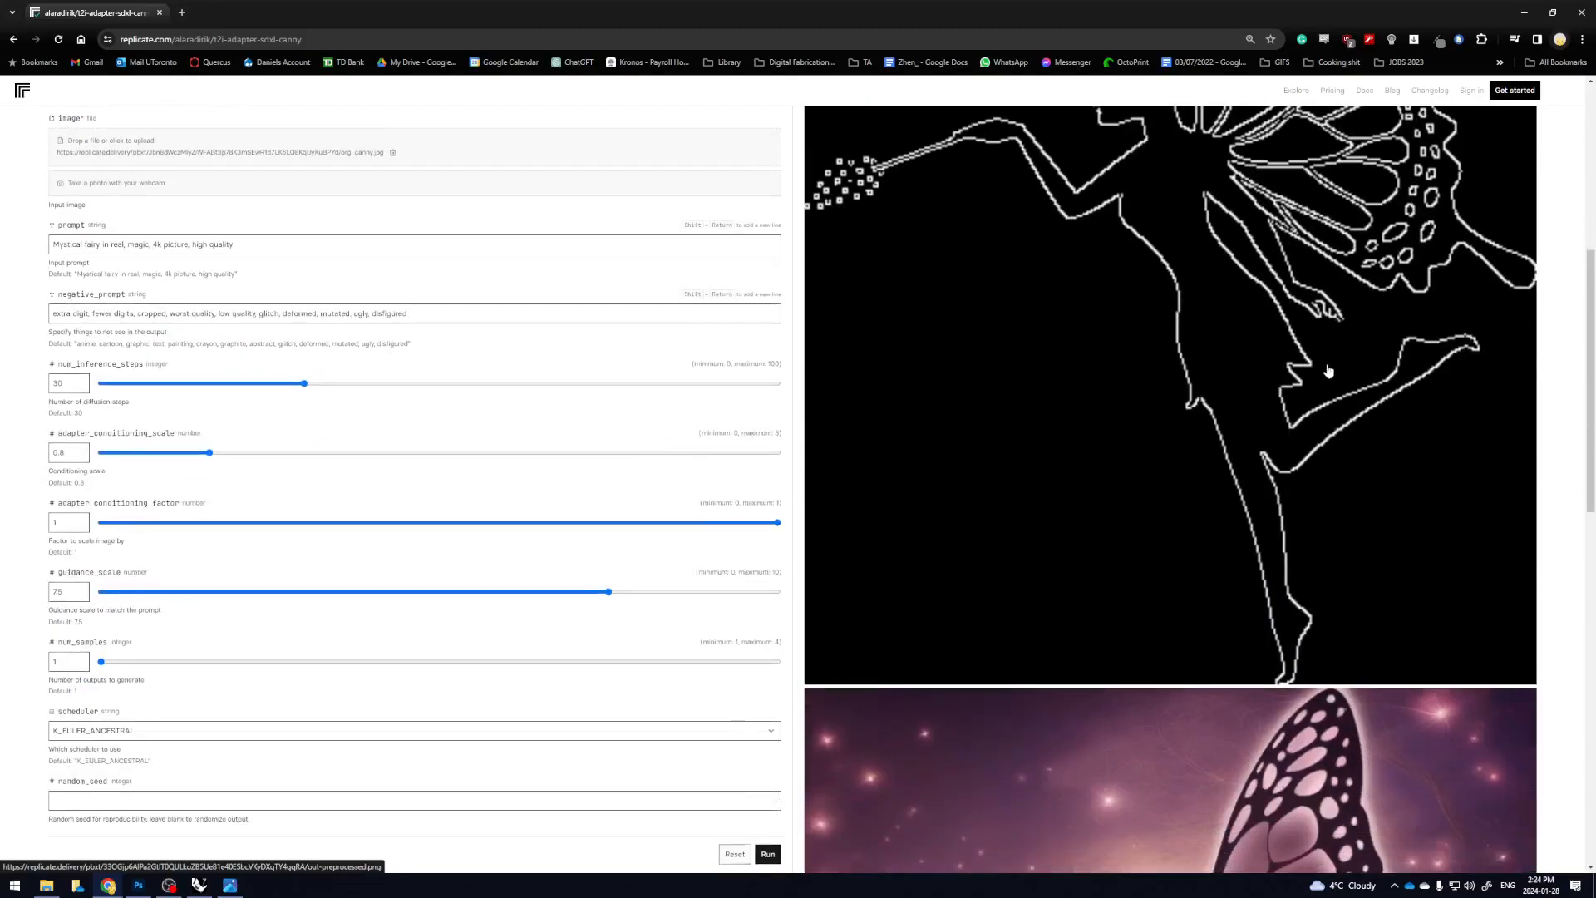
scroll(1333, 361, down, 10)
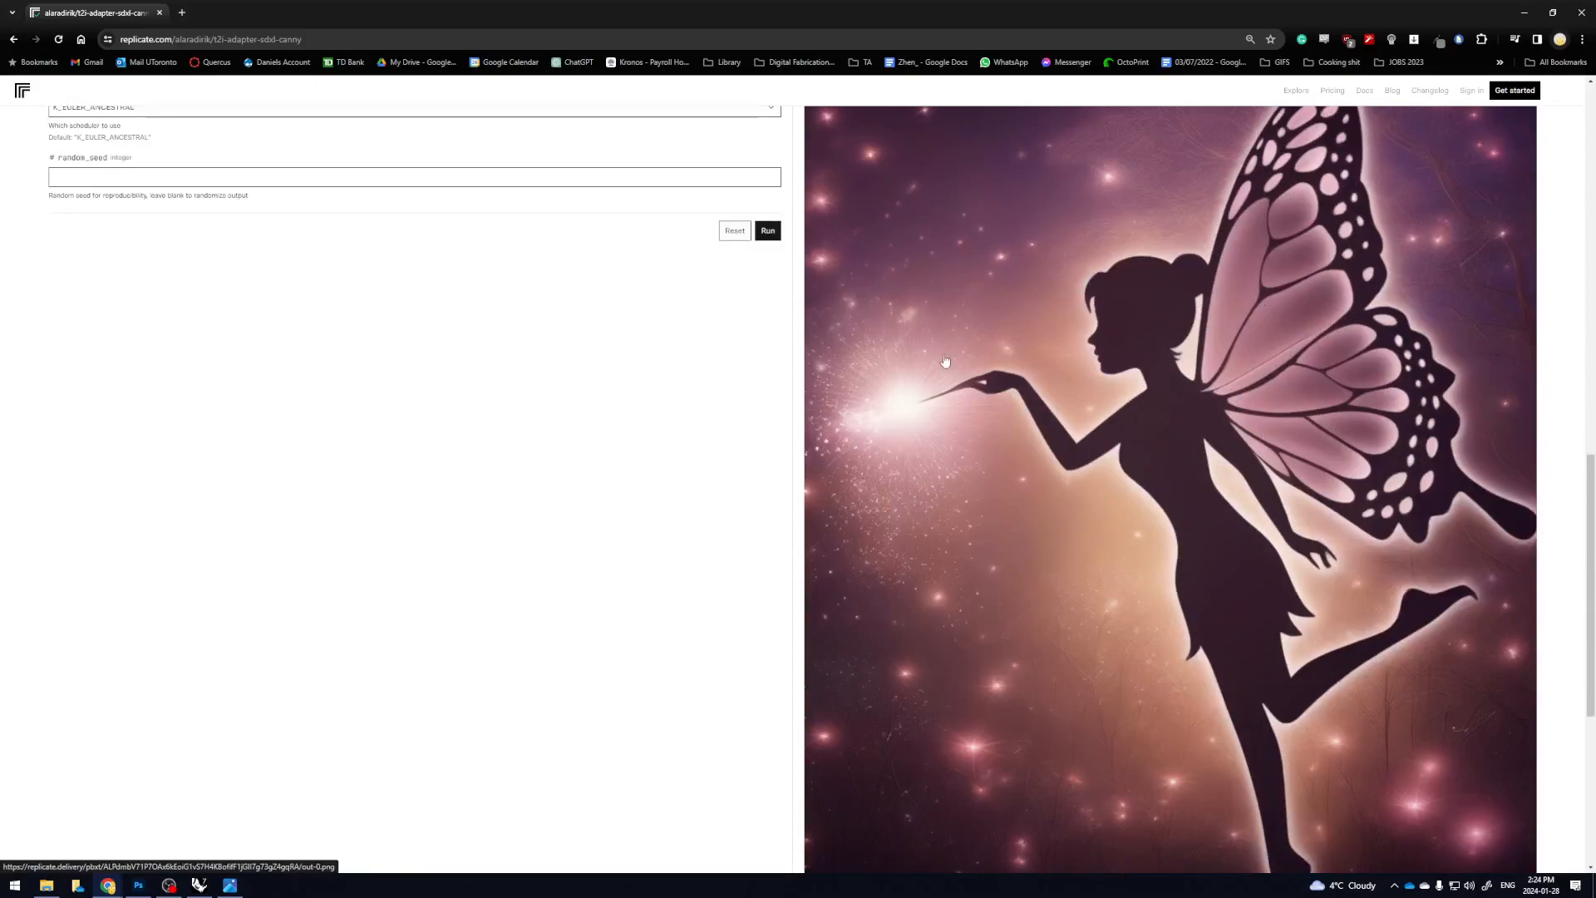
scroll(1162, 395, up, 10)
scroll(1207, 458, up, 1)
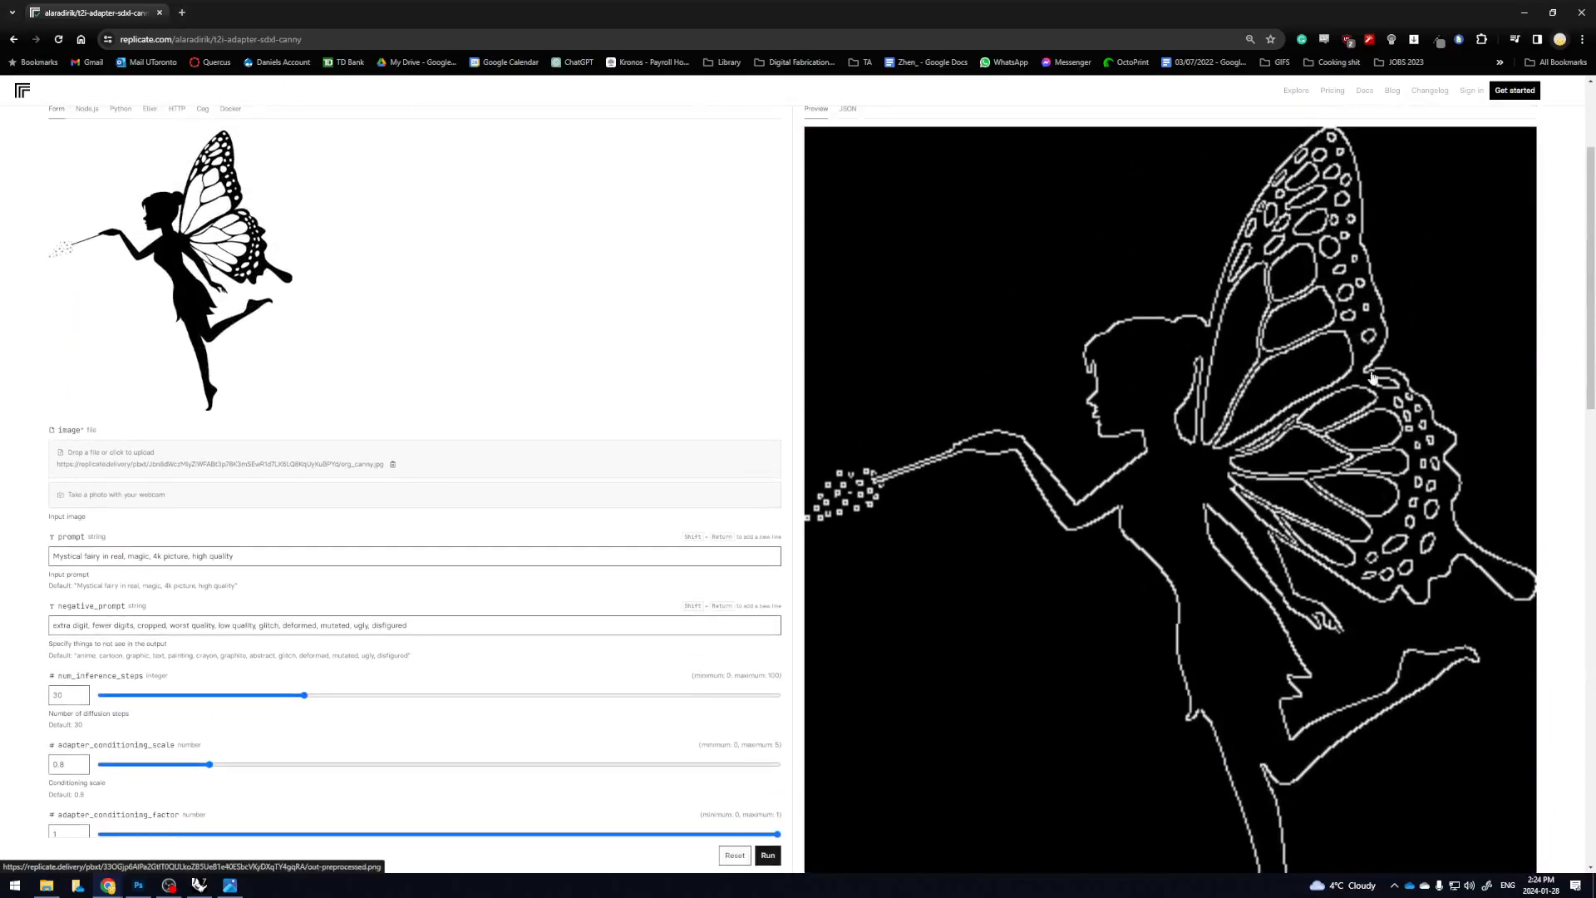
scroll(1297, 382, down, 10)
scroll(1222, 453, up, 9)
scroll(1222, 452, up, 1)
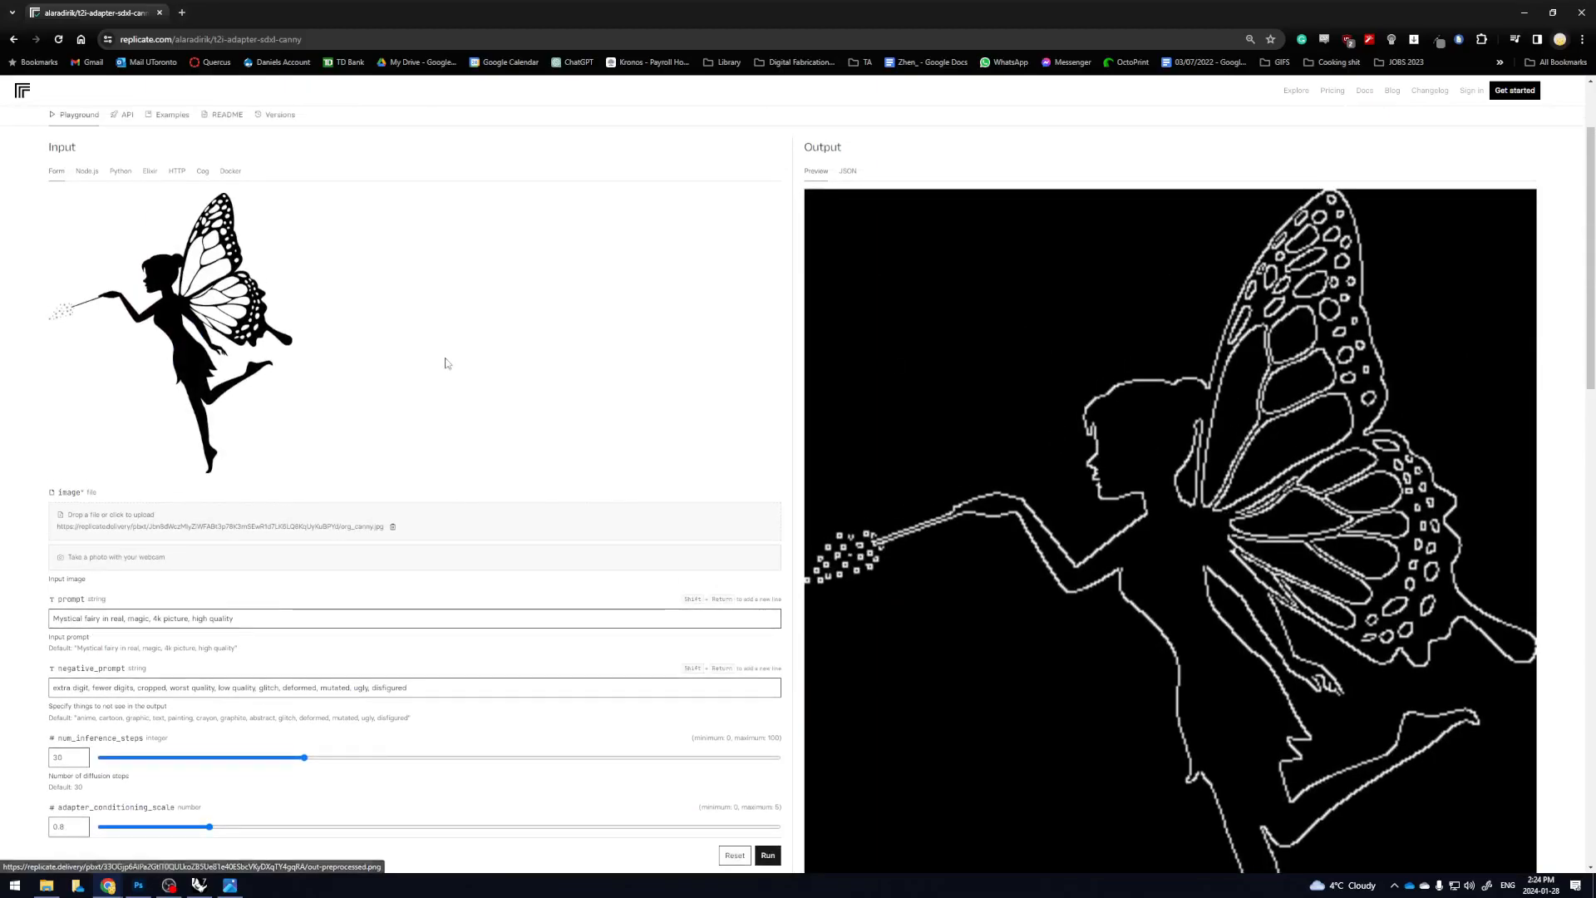
Remove the sample input image and clear the default text from the prompt and negative prompt
click(393, 527)
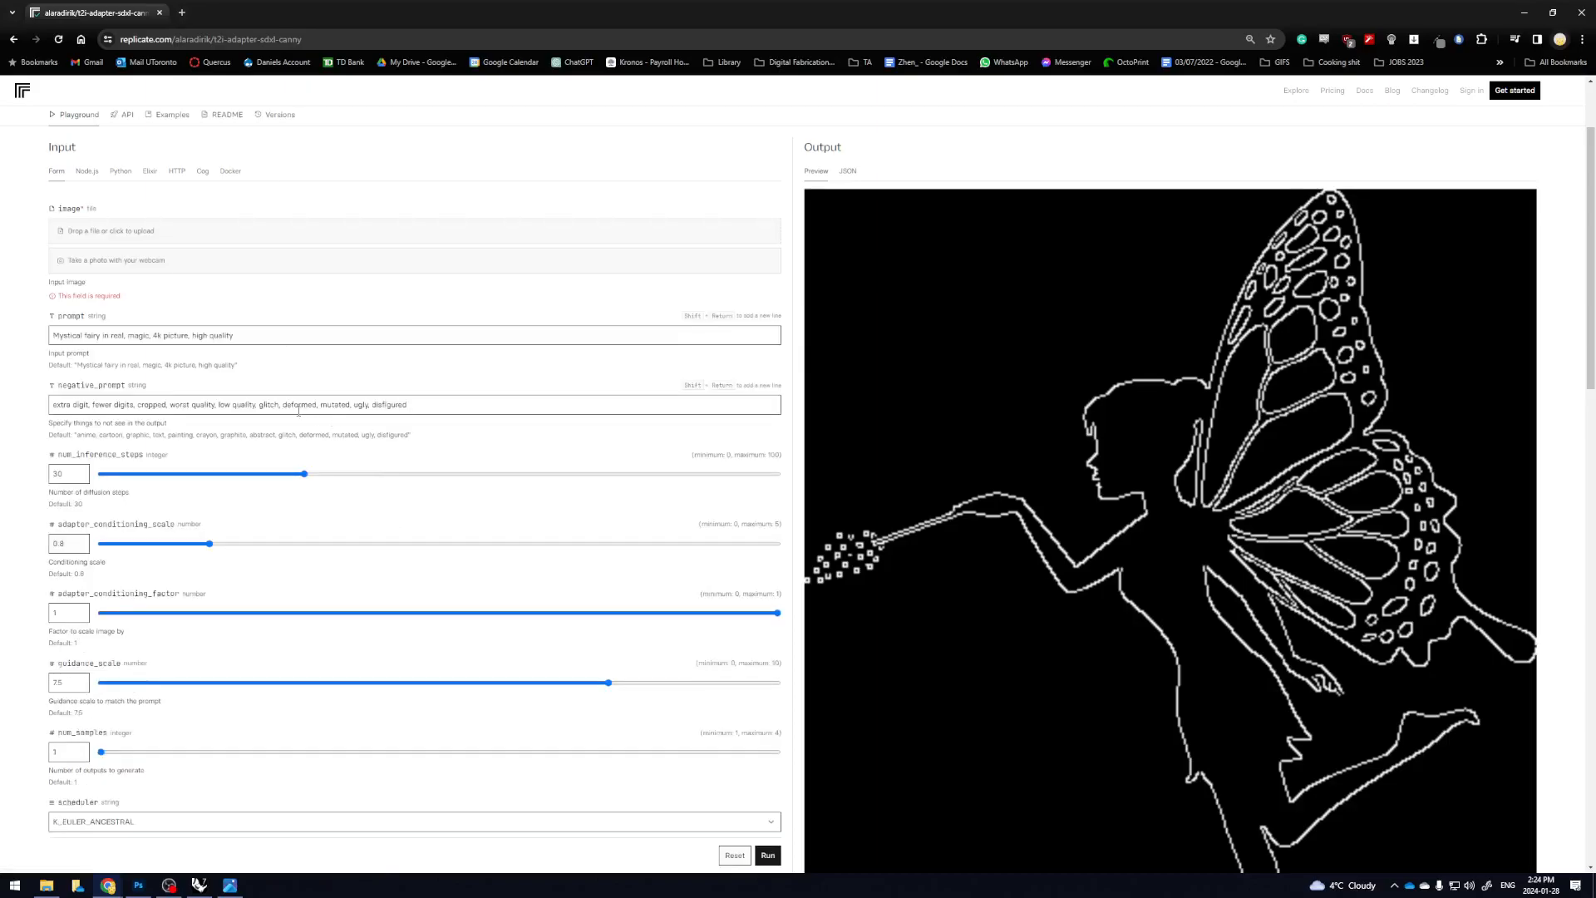
scroll(281, 510, up, 2)
key(ctrl+a)
key(BackSpace)
click(436, 528)
key(ctrl+a)
key(BackSpace)
click(417, 457)
Upload BASE IMAGE from the WORKING FILES folder as the model's input image
click(46, 885)
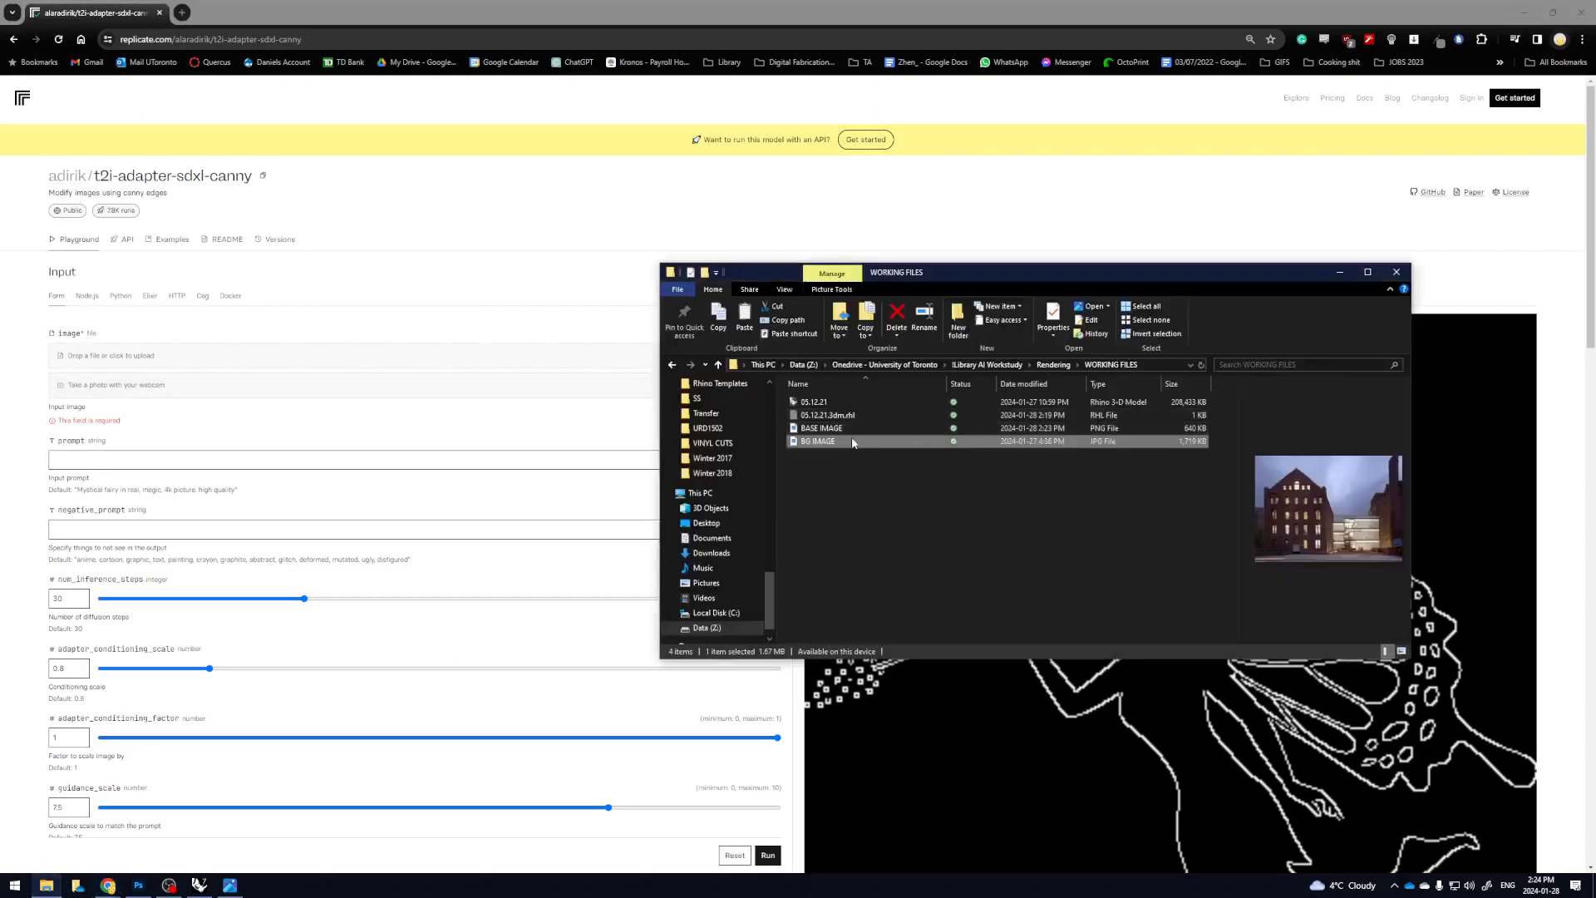
click(844, 429)
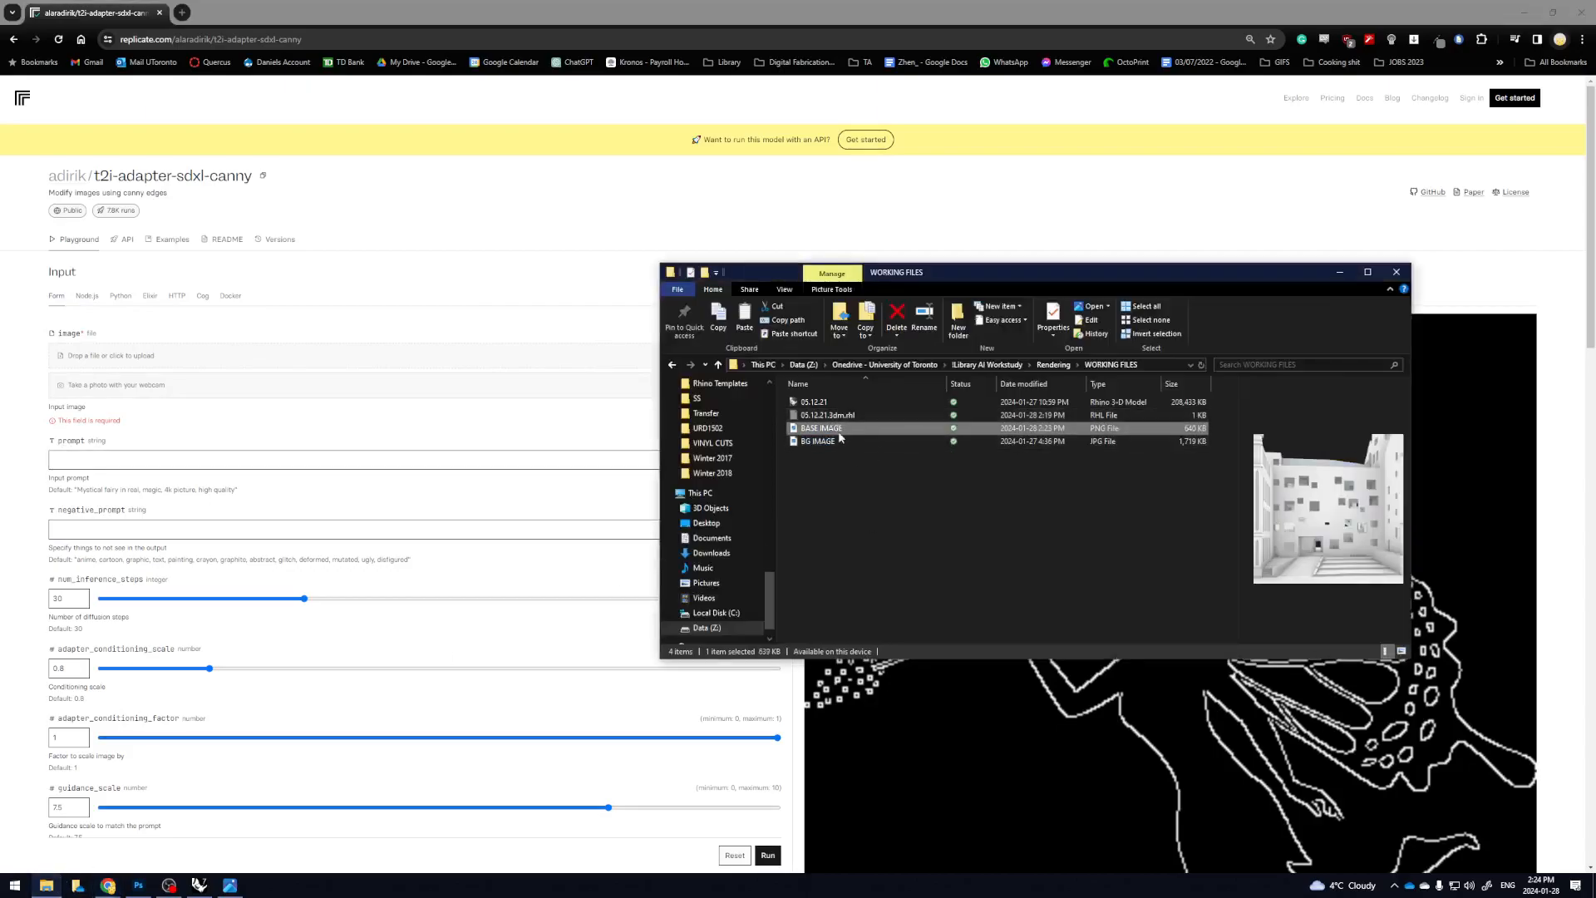
drag(844, 430, 363, 366)
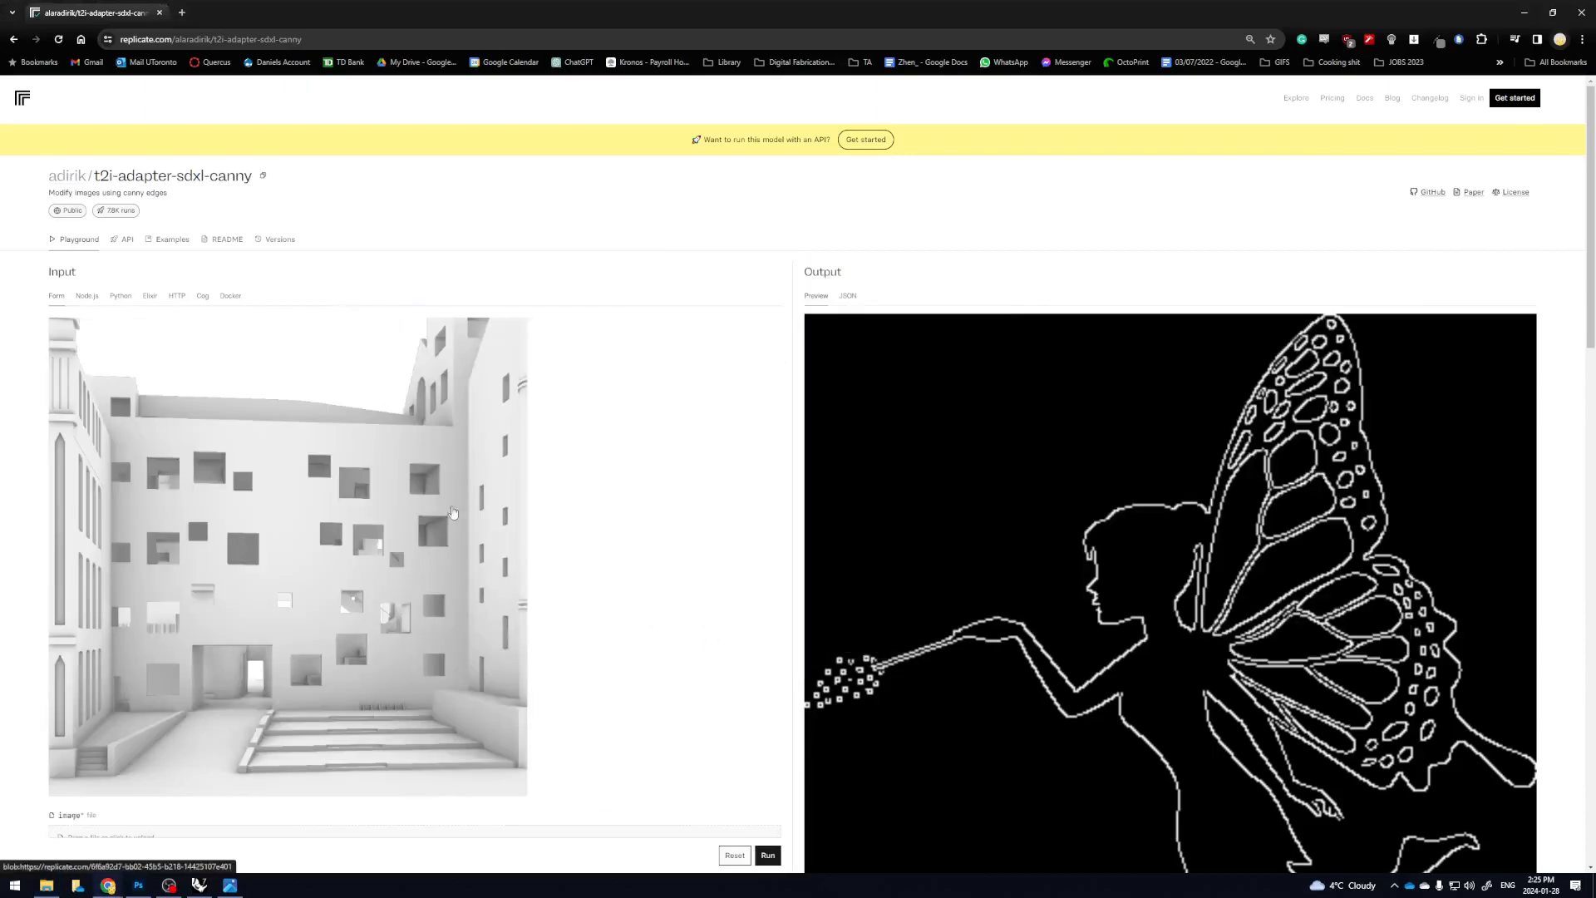
Enter the prompt "Translucent Facade, Polycarbonate, Glowing, SANAA, HD Photography, Evening"
scroll(261, 680, down, 3)
click(261, 690)
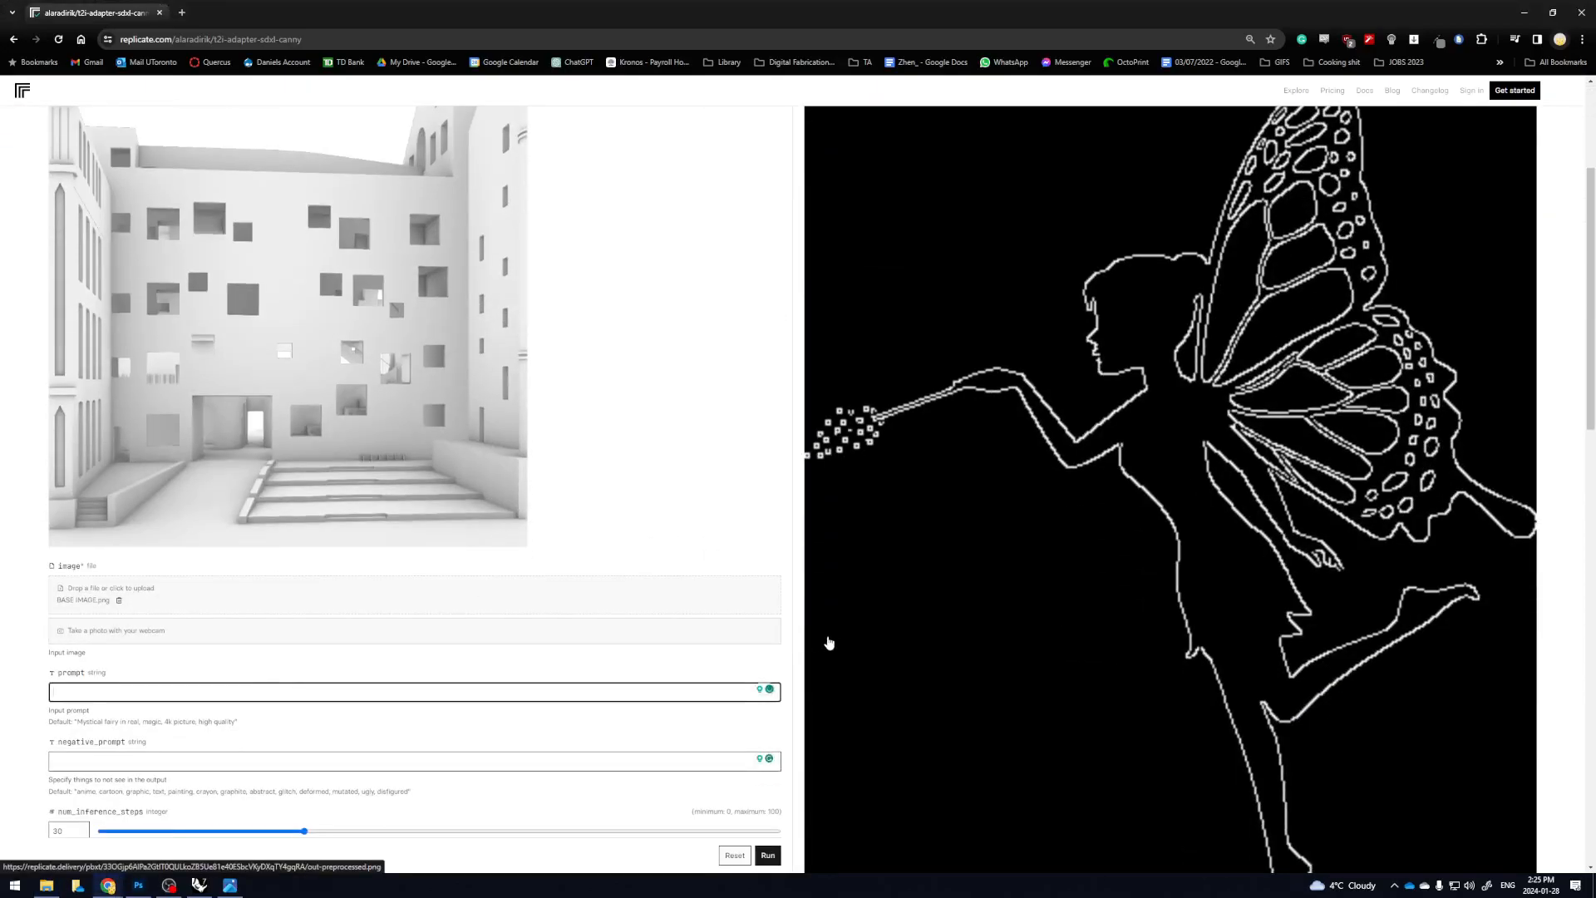
text(Tr)
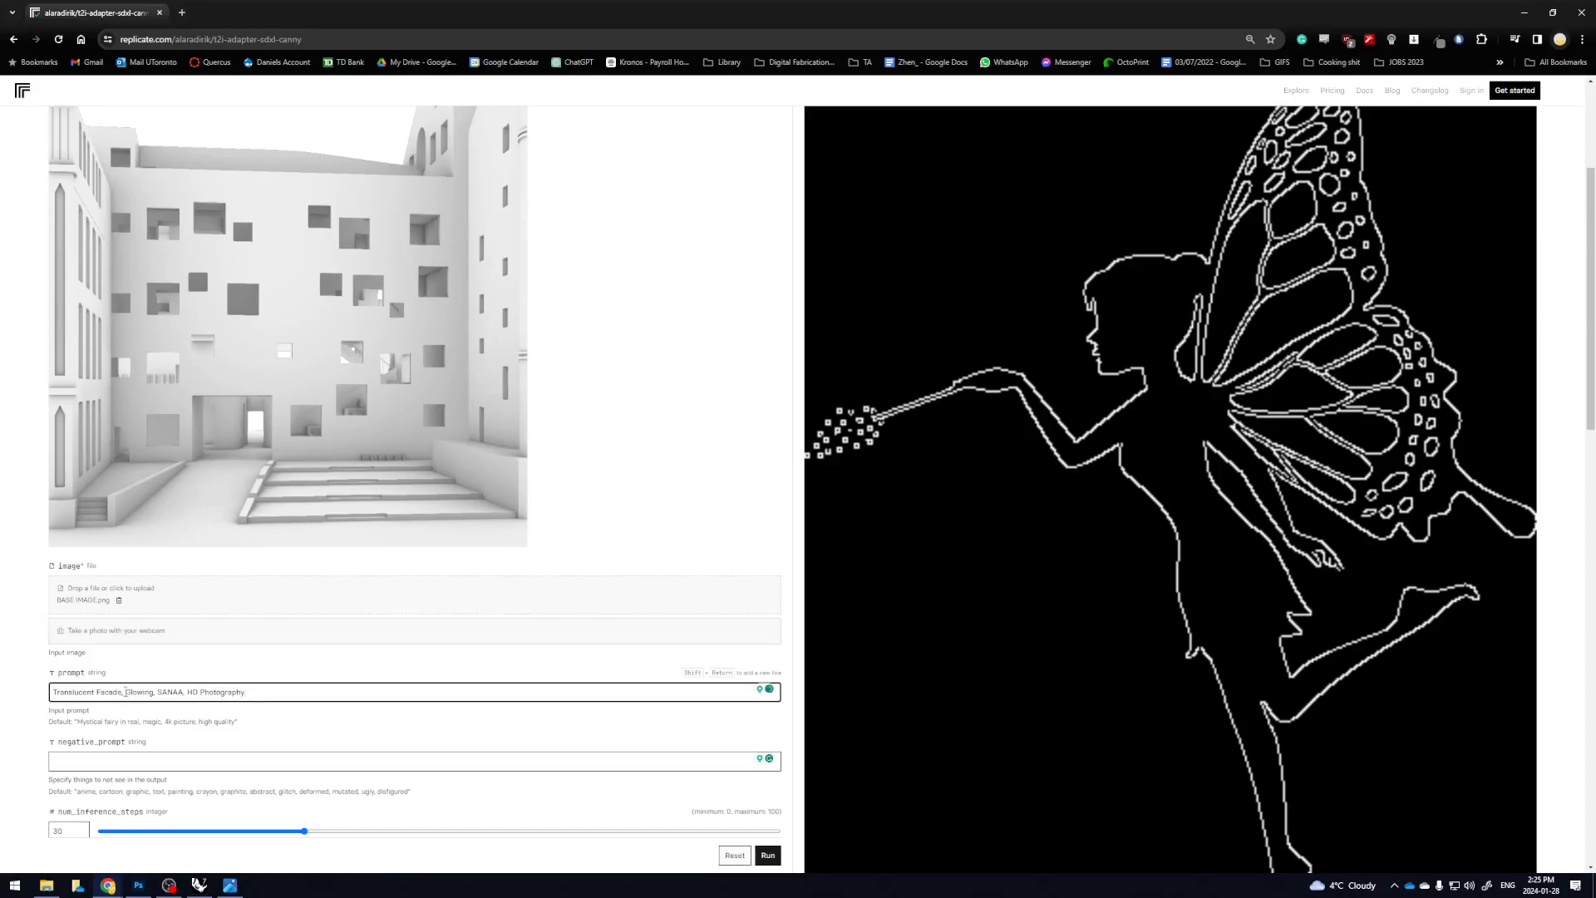
text(Polycarbonate,)
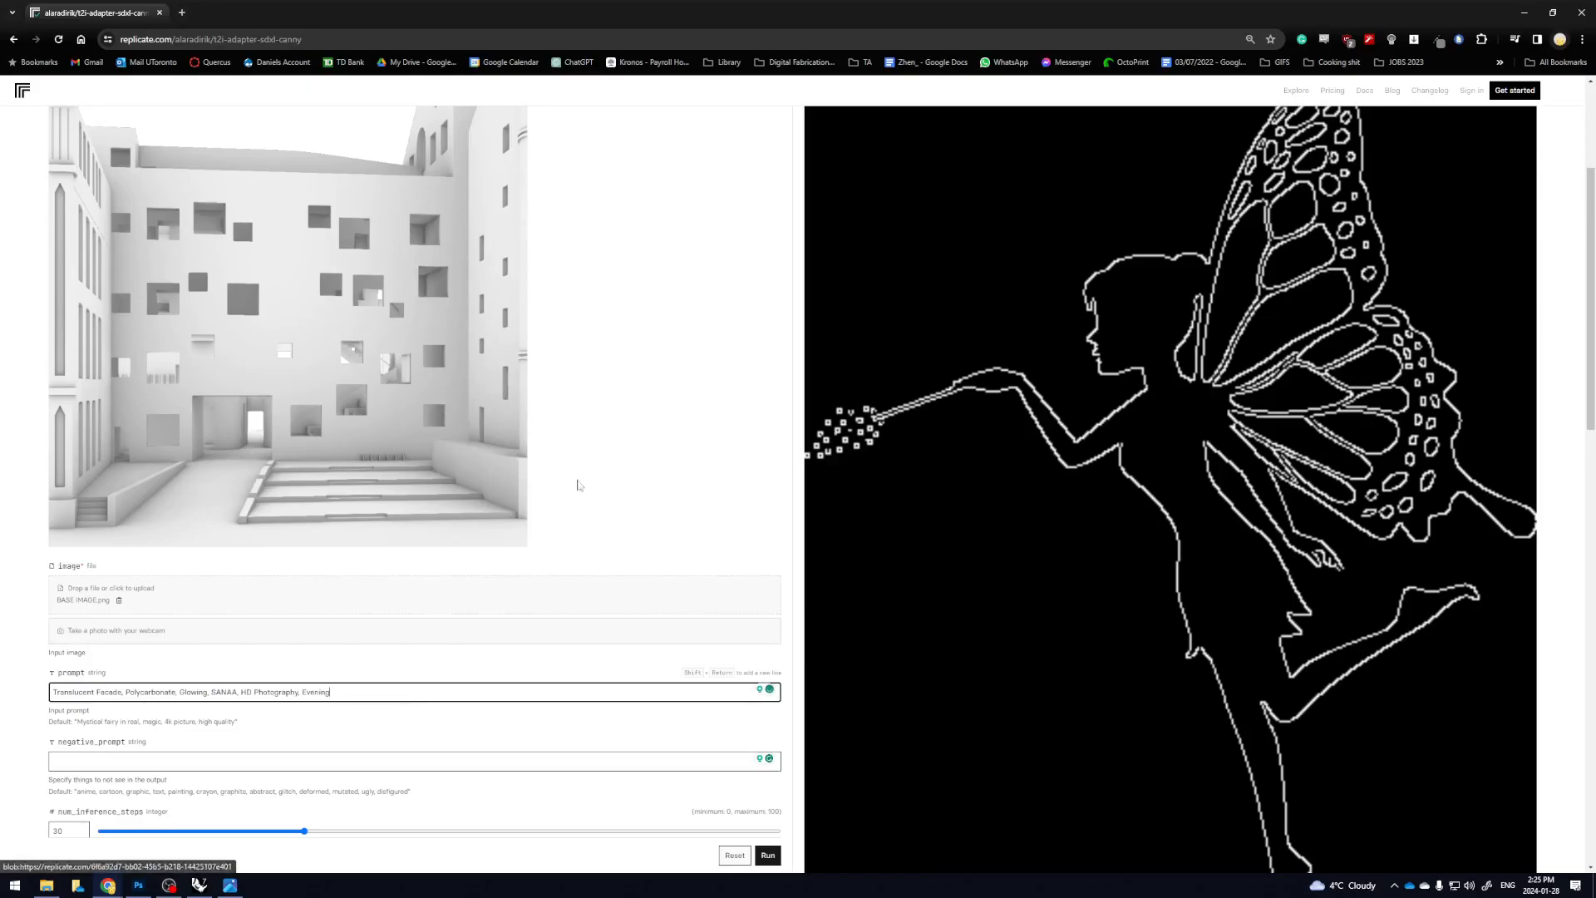
Run the model with the new image and prompt, and show the run's logs
scroll(739, 691, down, 1)
click(769, 859)
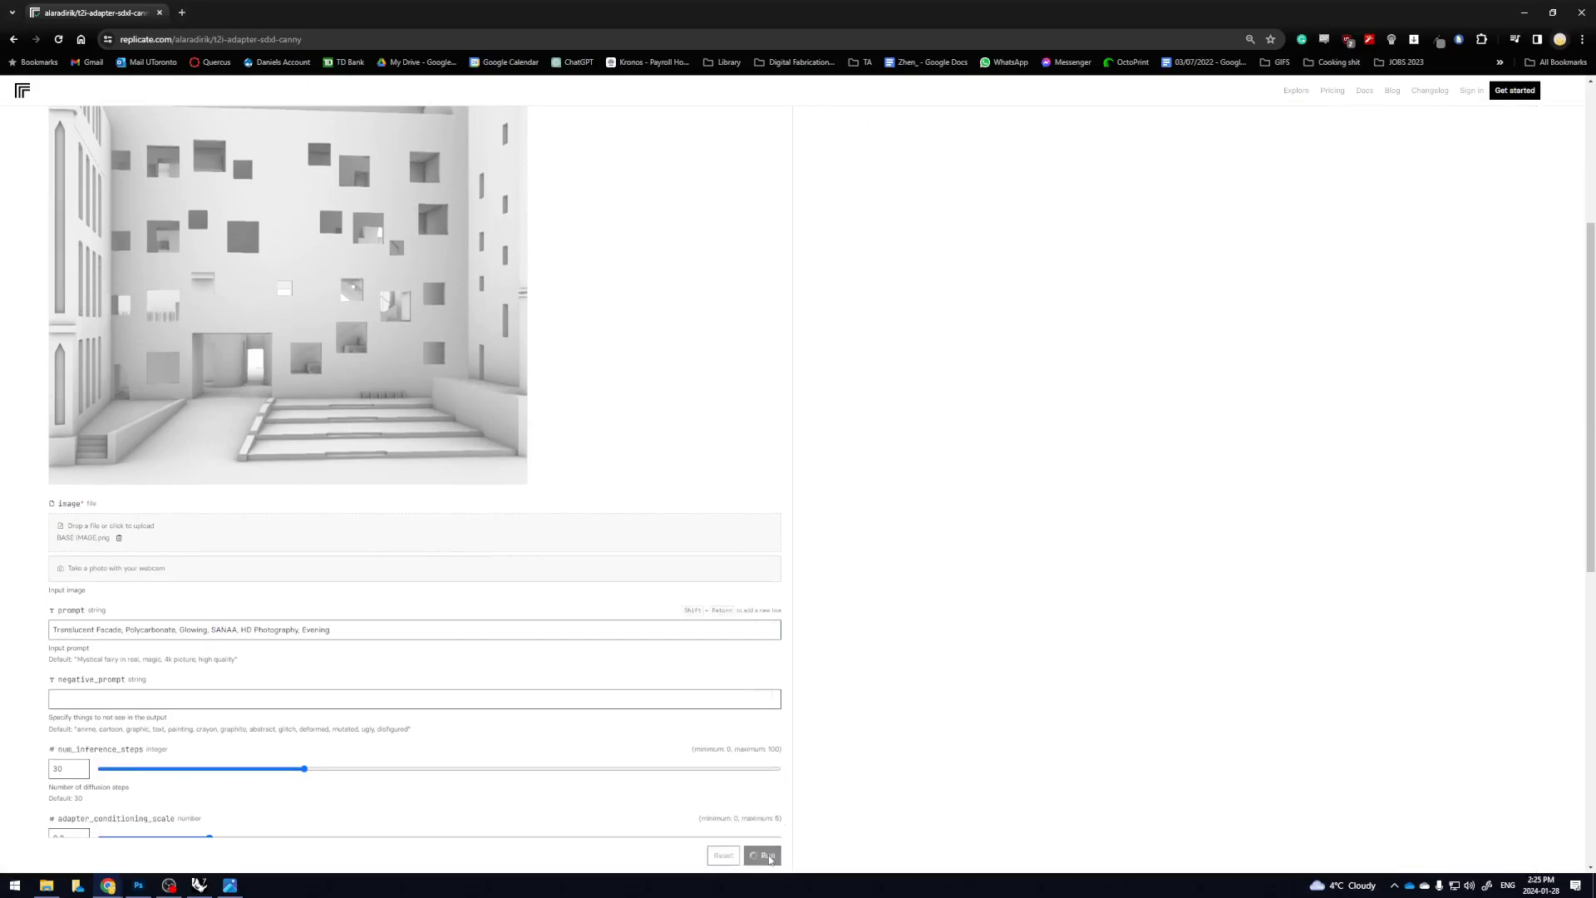
scroll(586, 567, up, 2)
scroll(586, 566, up, 2)
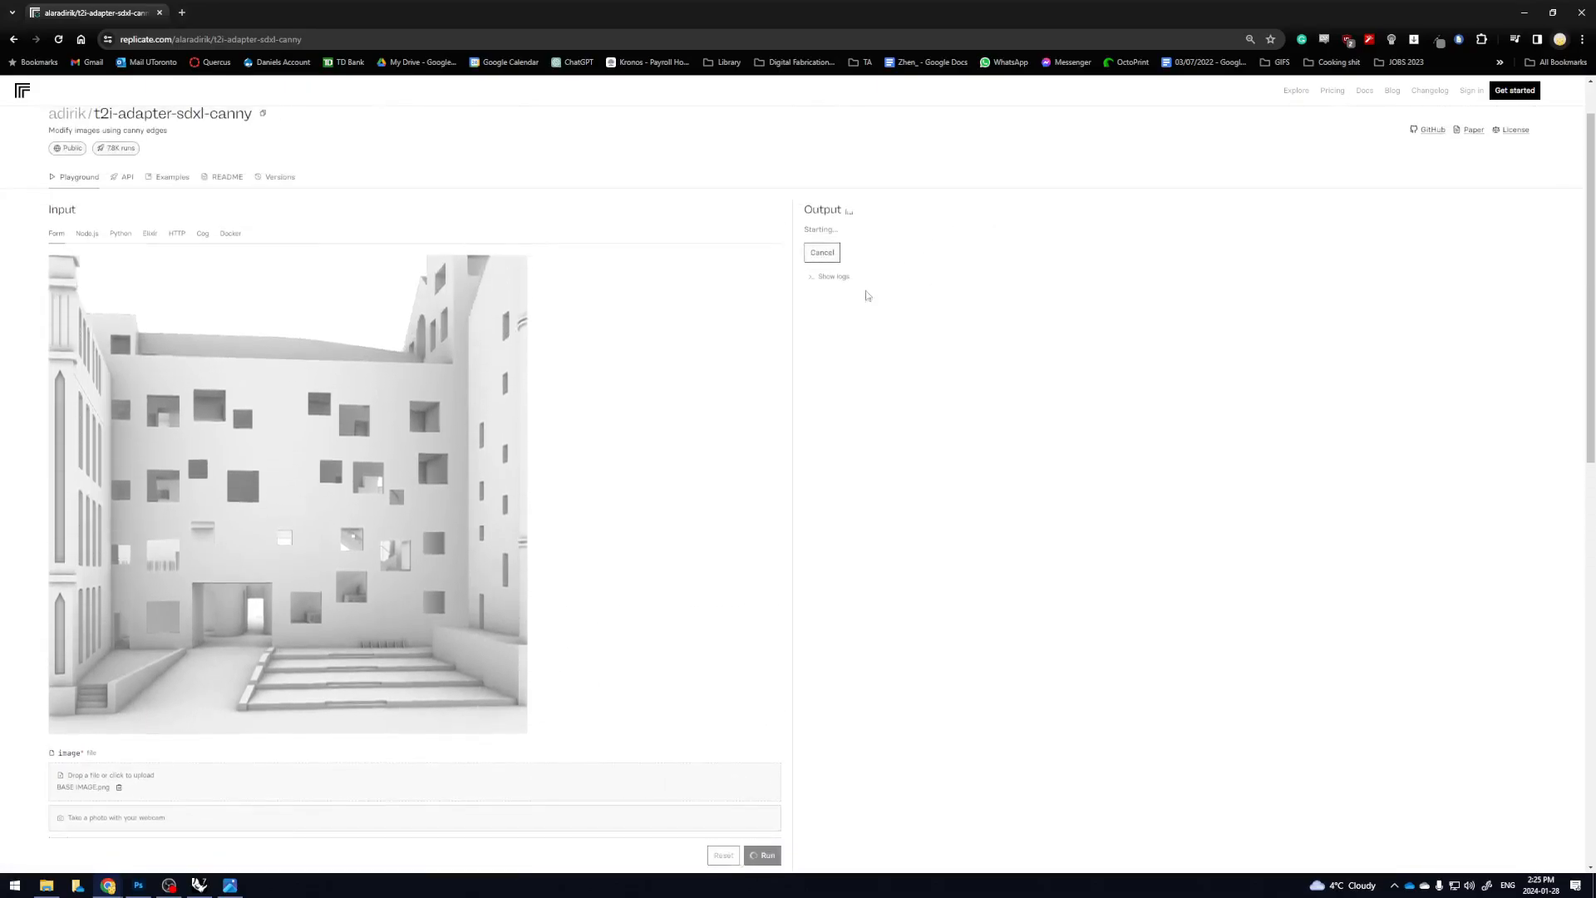
click(811, 279)
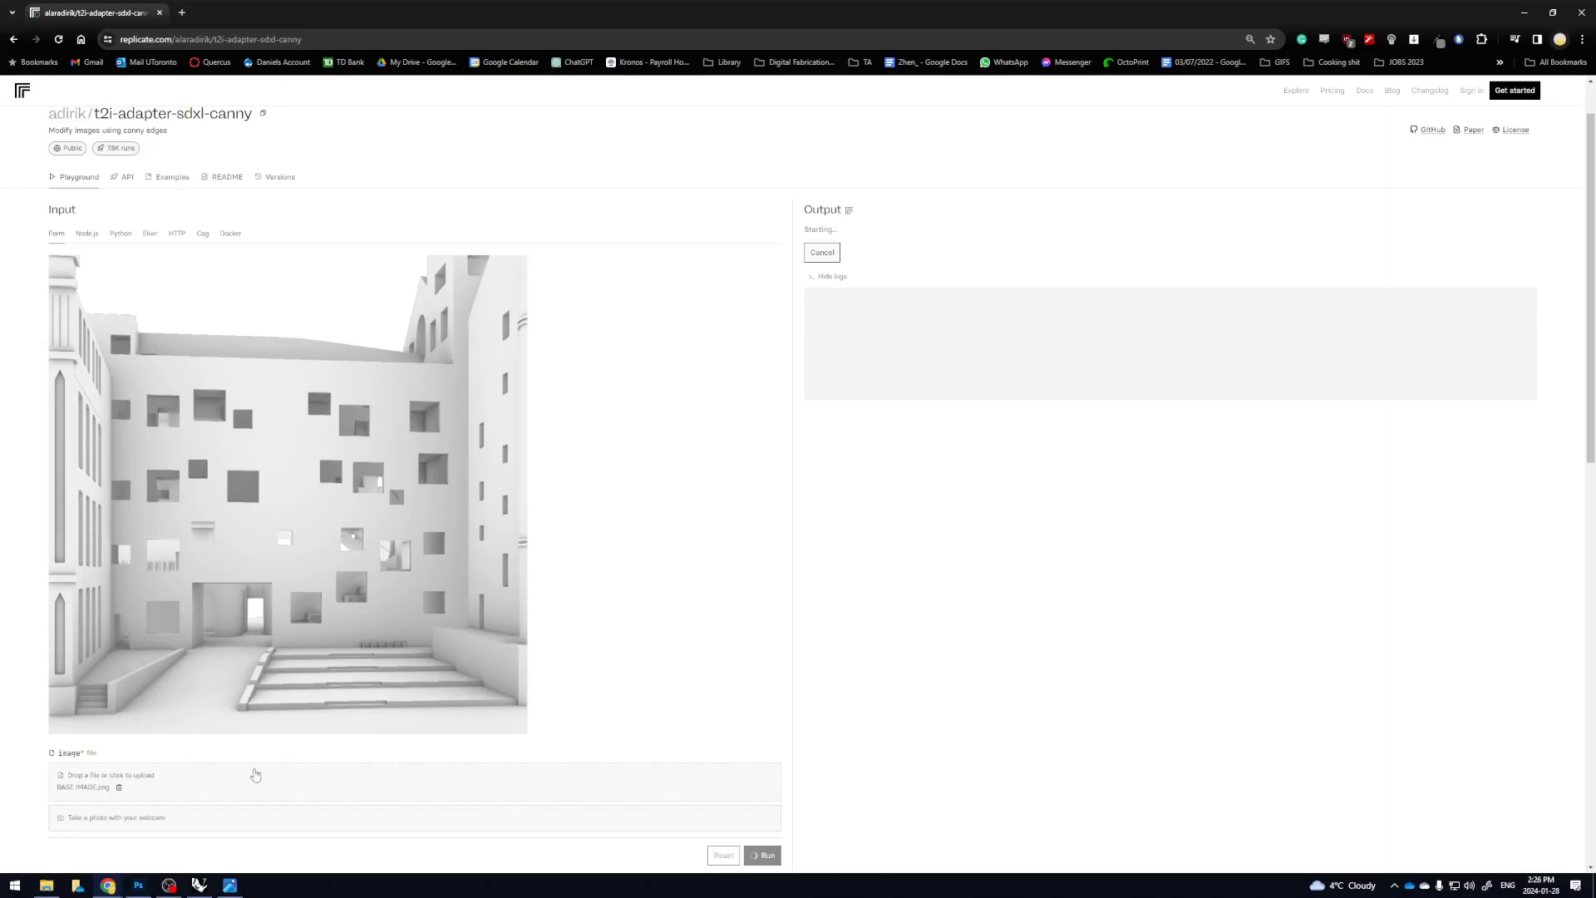
Switch to Photoshop and open BG IMAGE from the WORKING FILES folder
click(138, 885)
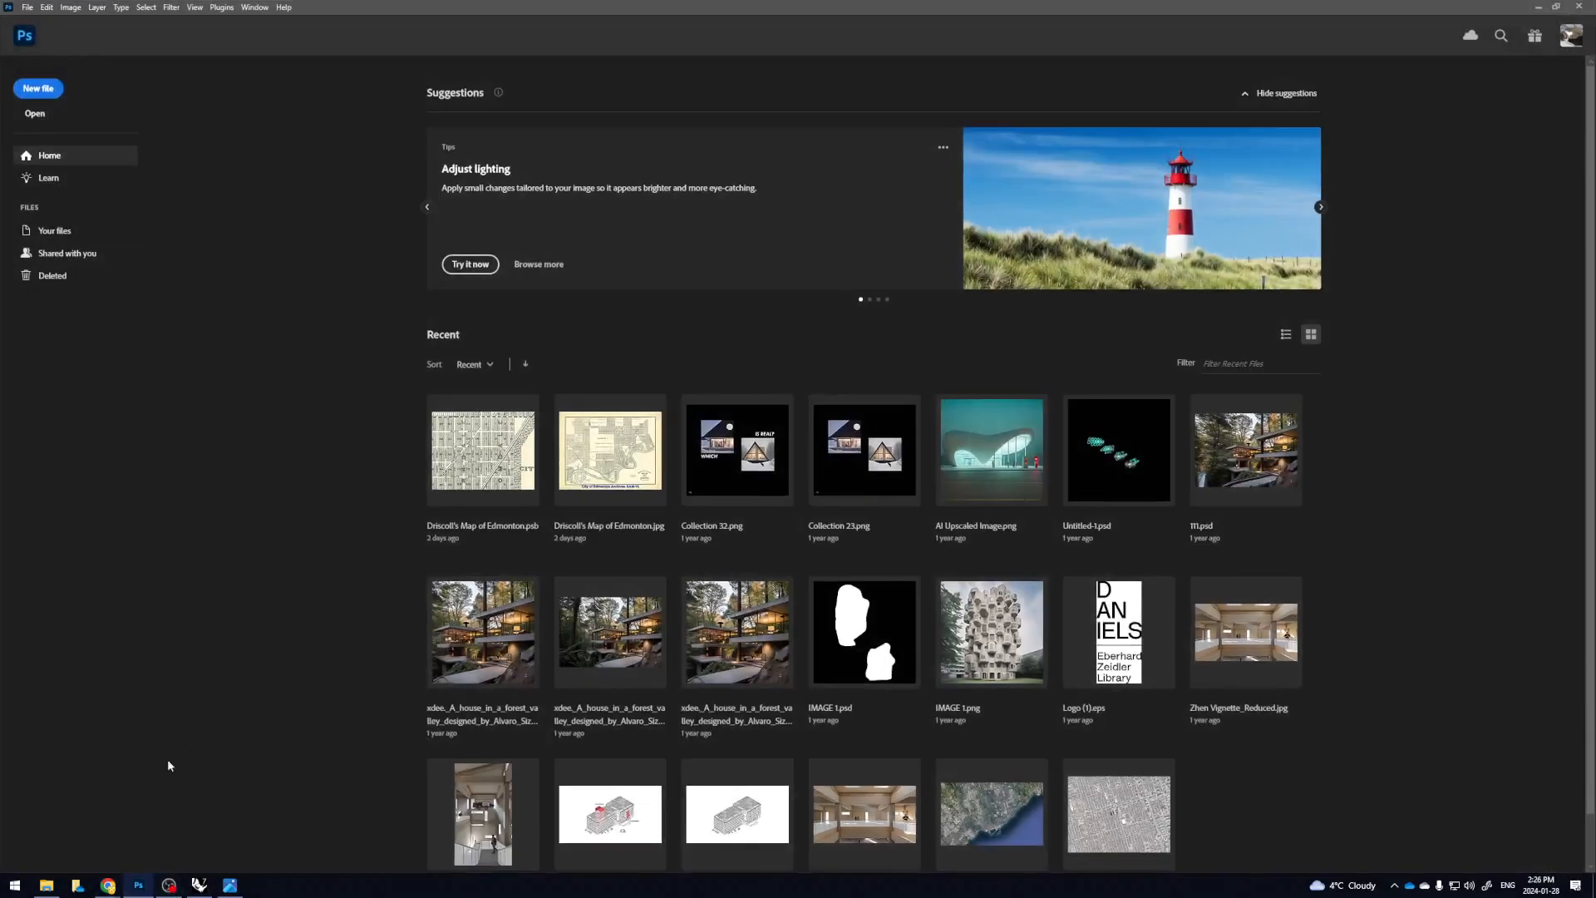
click(46, 884)
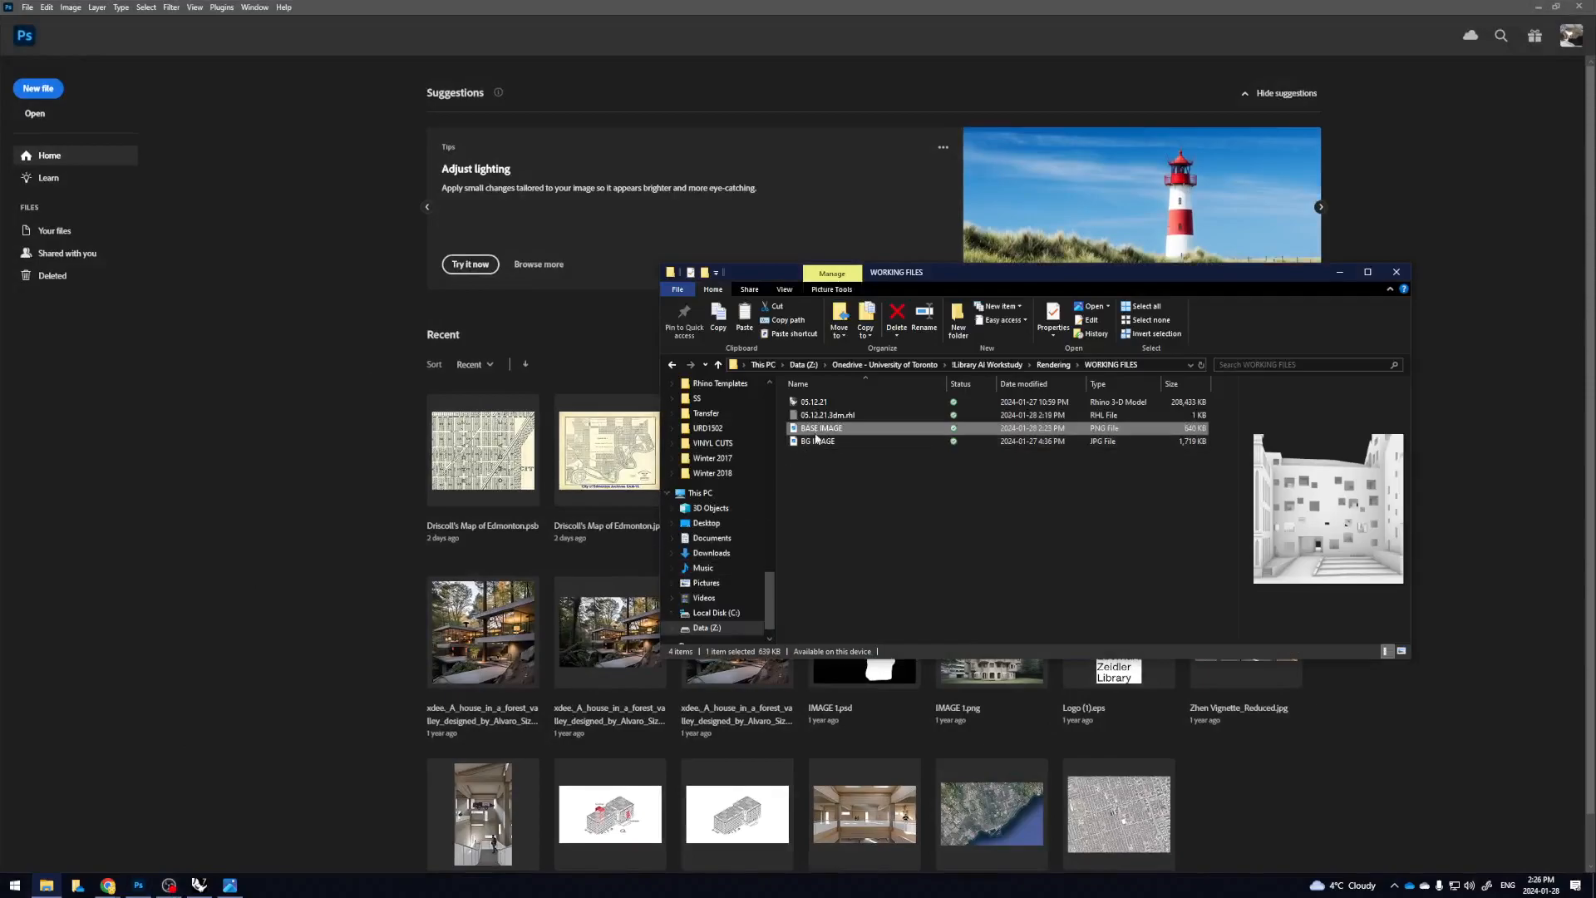
click(816, 441)
drag(815, 441, 545, 342)
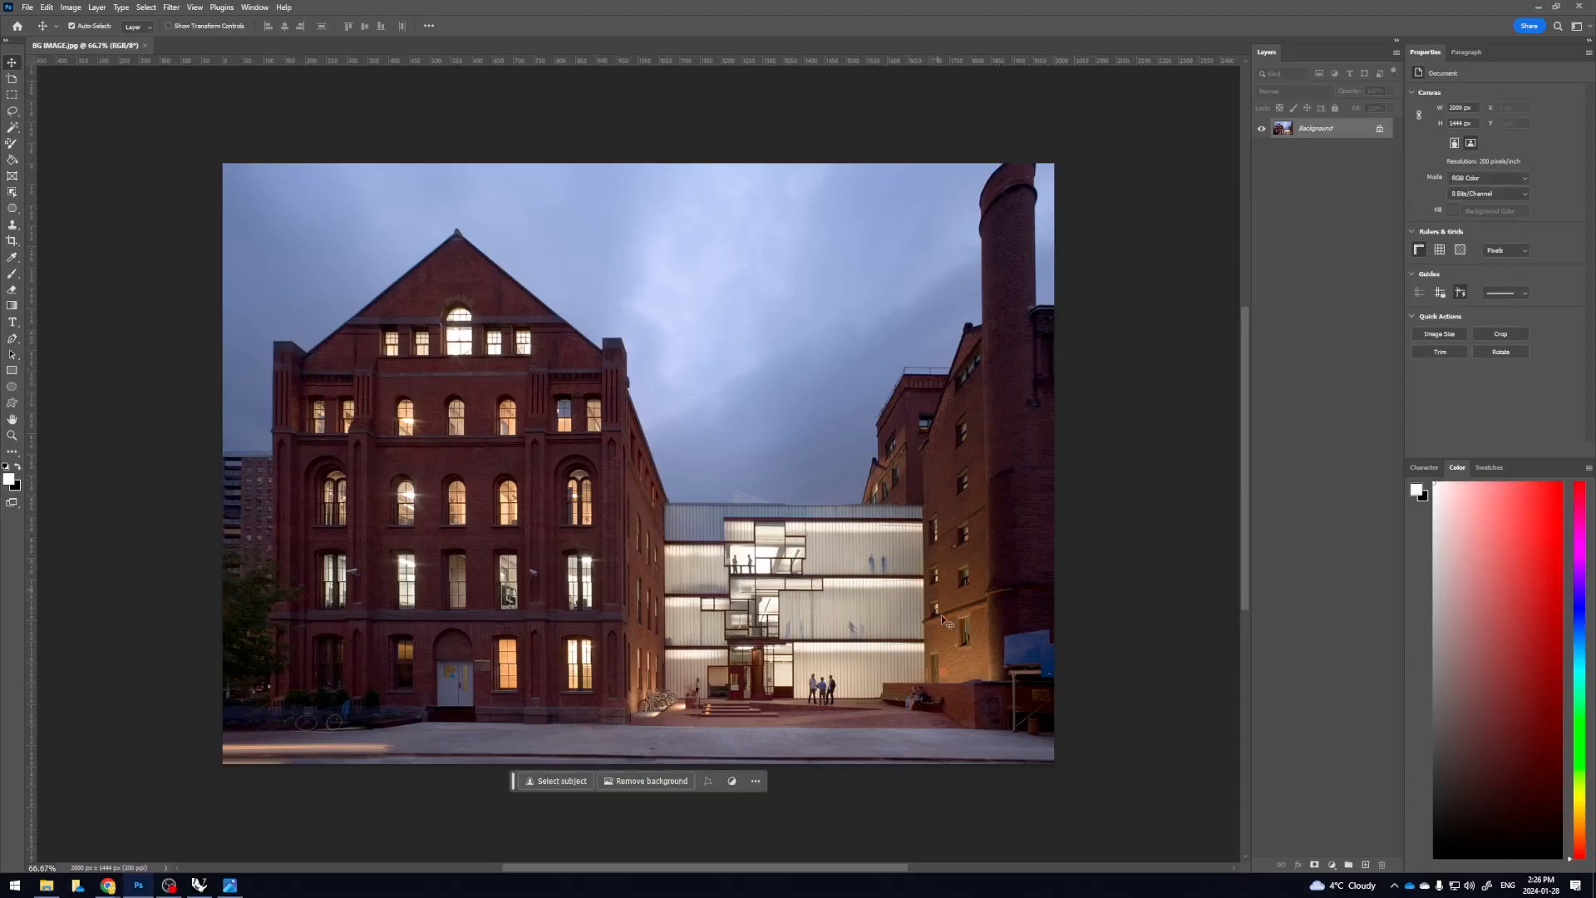
Unlock the Background layer of the street photo so that its pixels can be erased
drag(919, 639, 887, 634)
drag(702, 546, 757, 553)
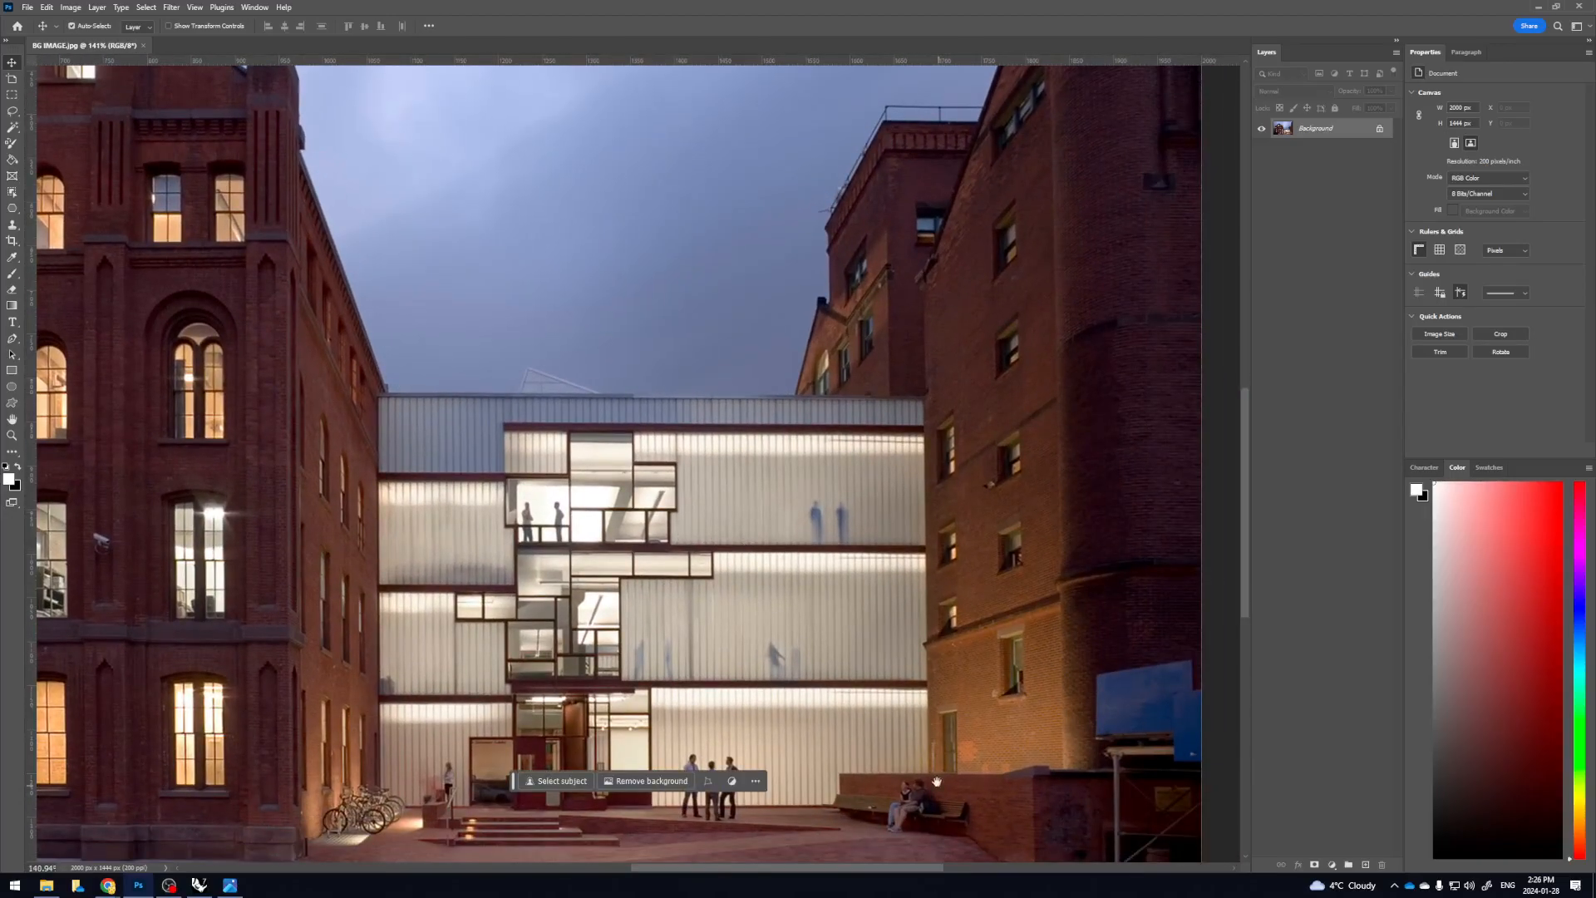
drag(930, 760, 934, 715)
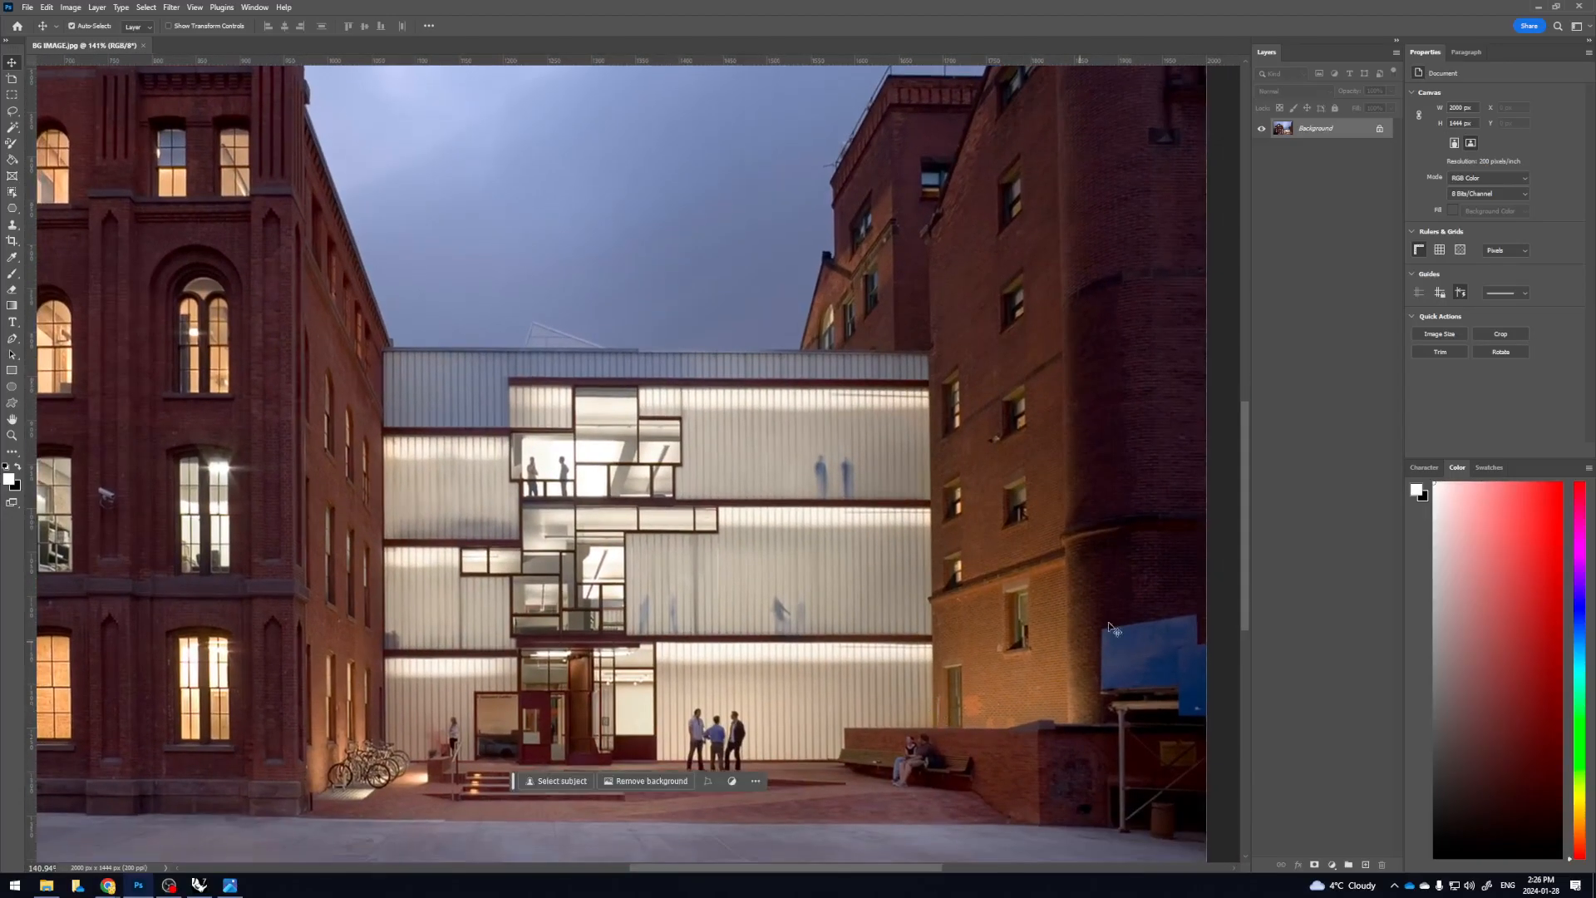
click(1380, 130)
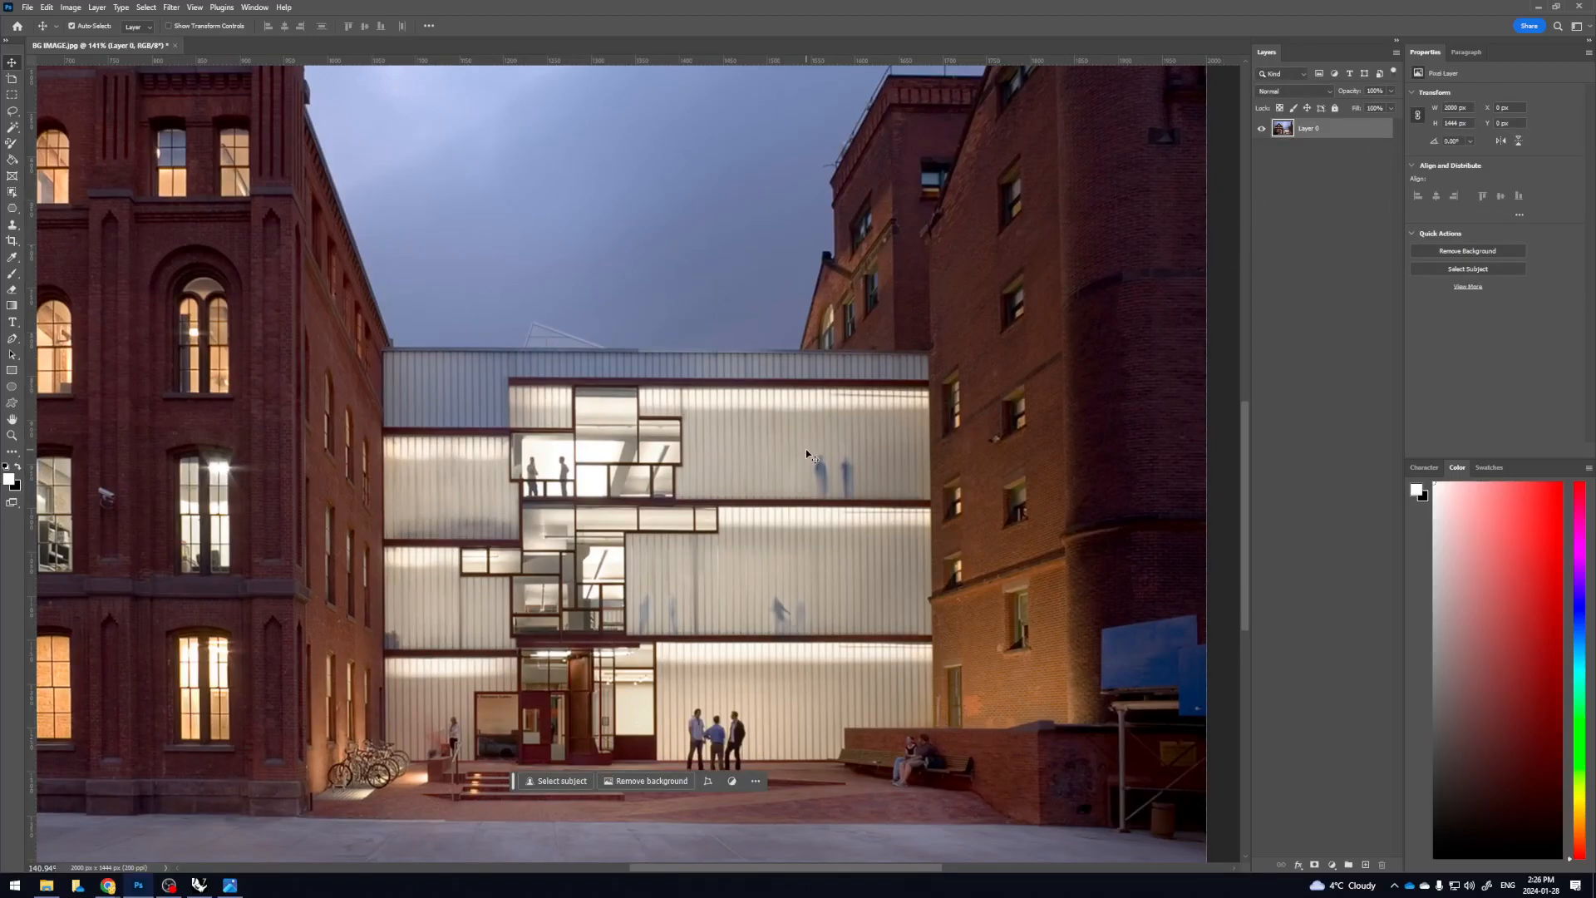
Erase the glowing glass building between the brick buildings with a rectangular selection of about 630 x 476 px, and deselect
key(m)
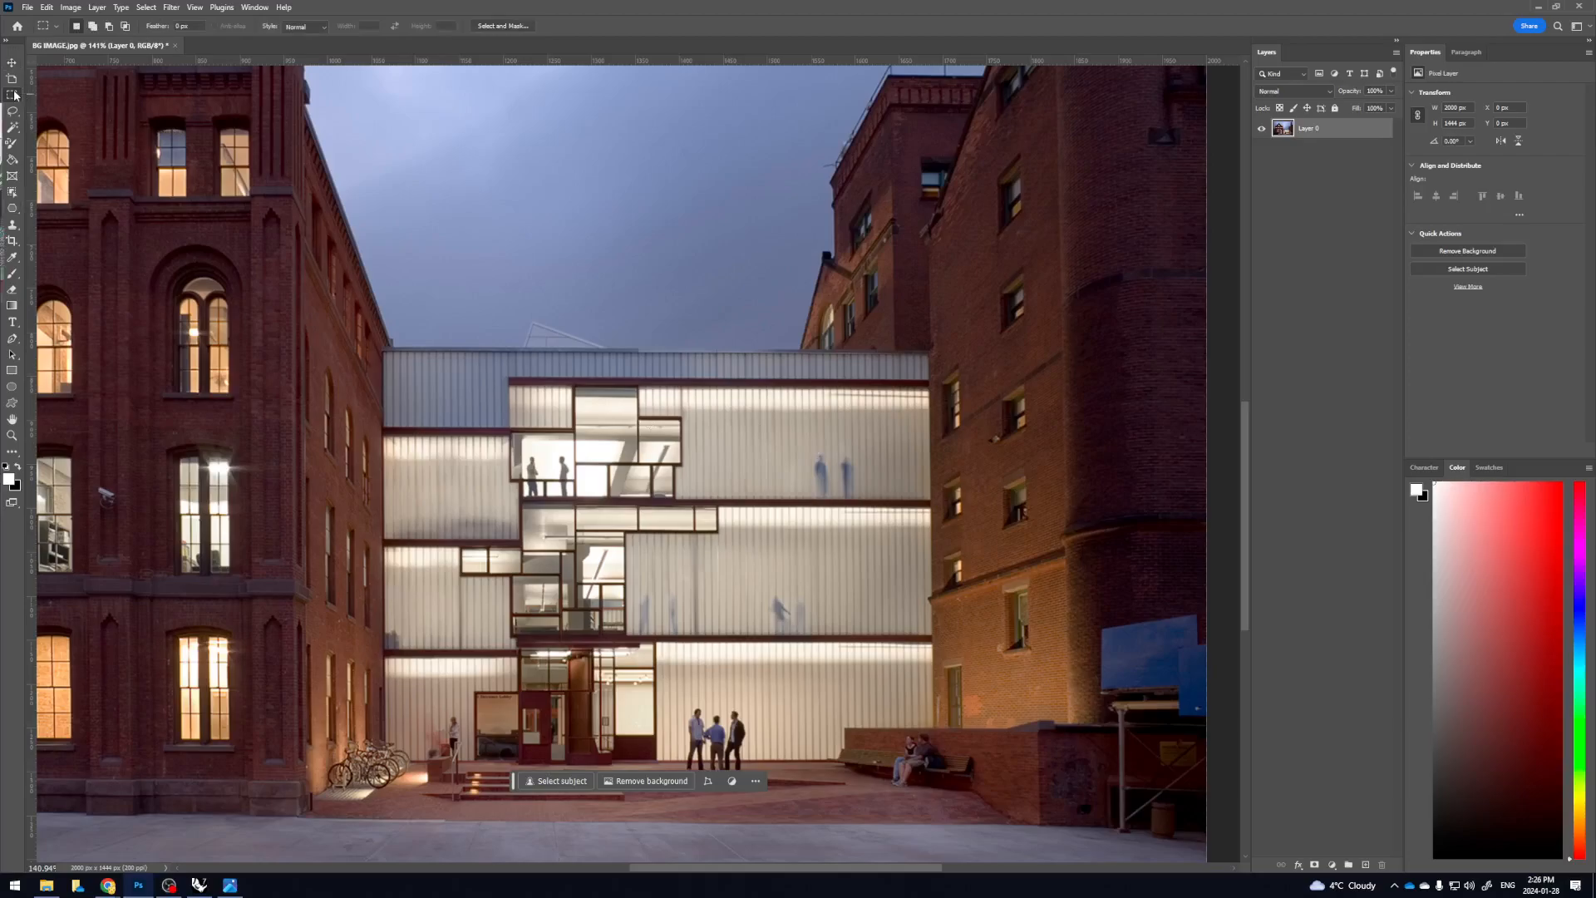
drag(385, 342, 937, 705)
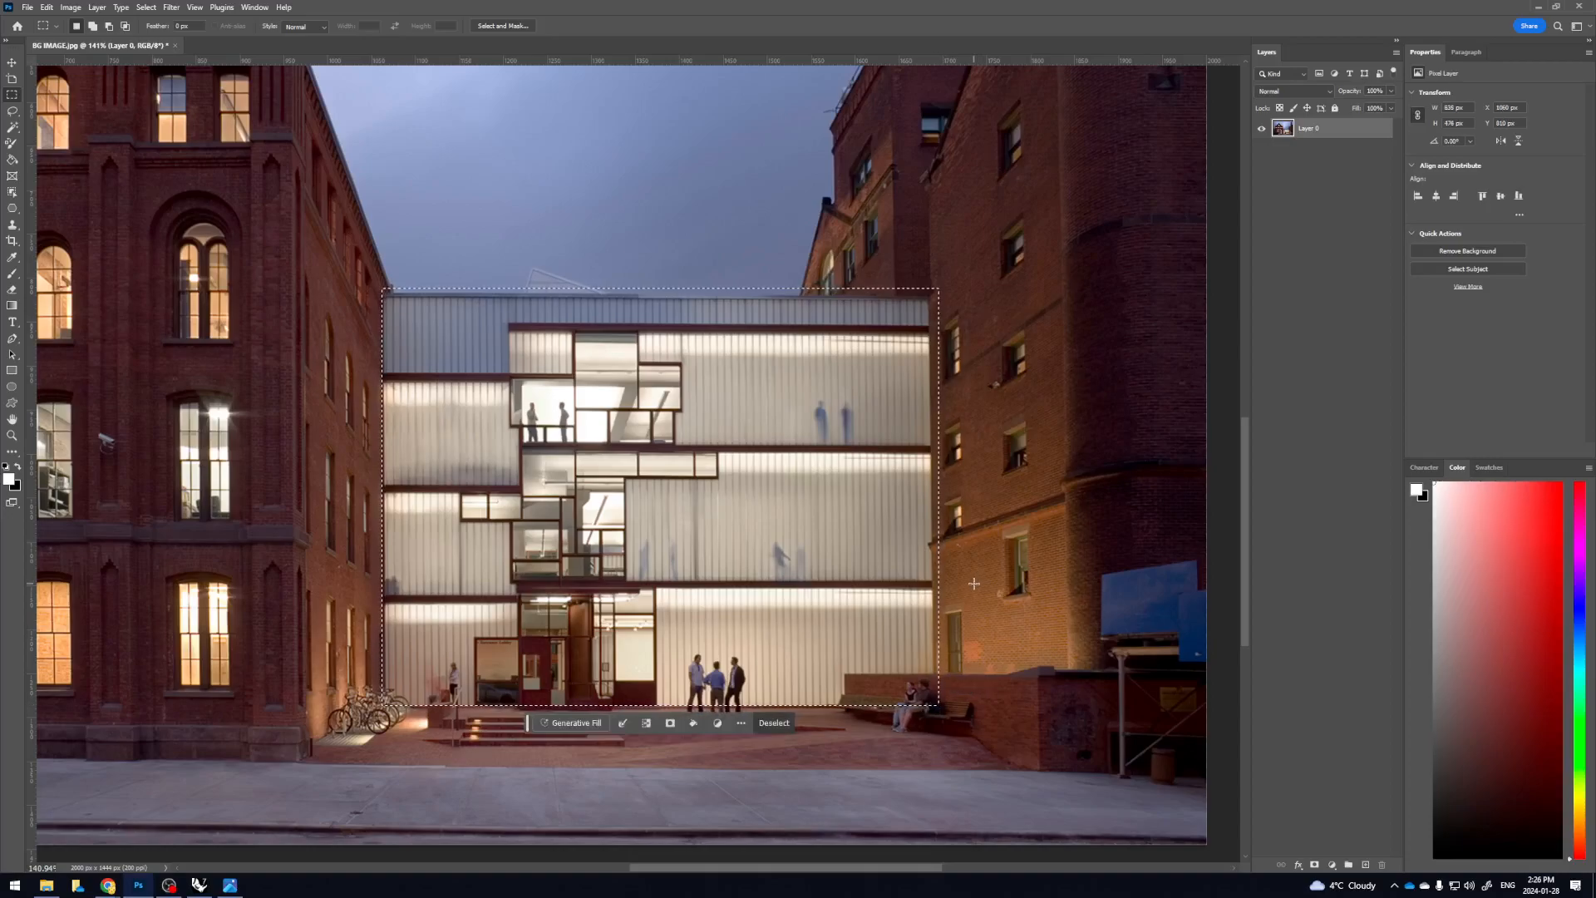
key(Delete)
key(ctrl+d)
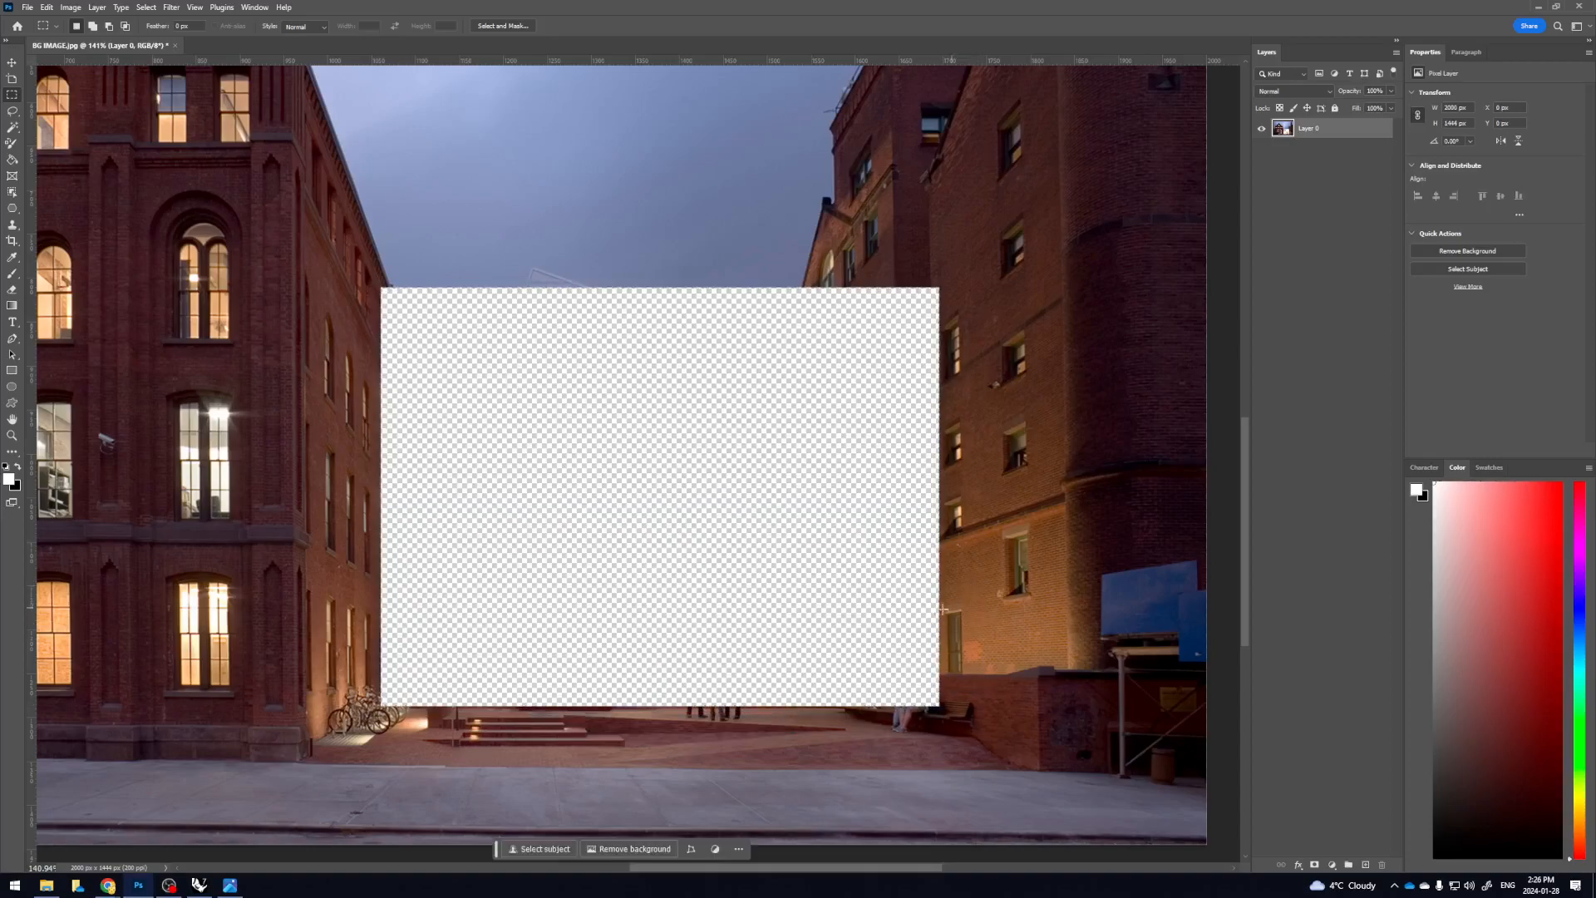
key(v)
click(147, 8)
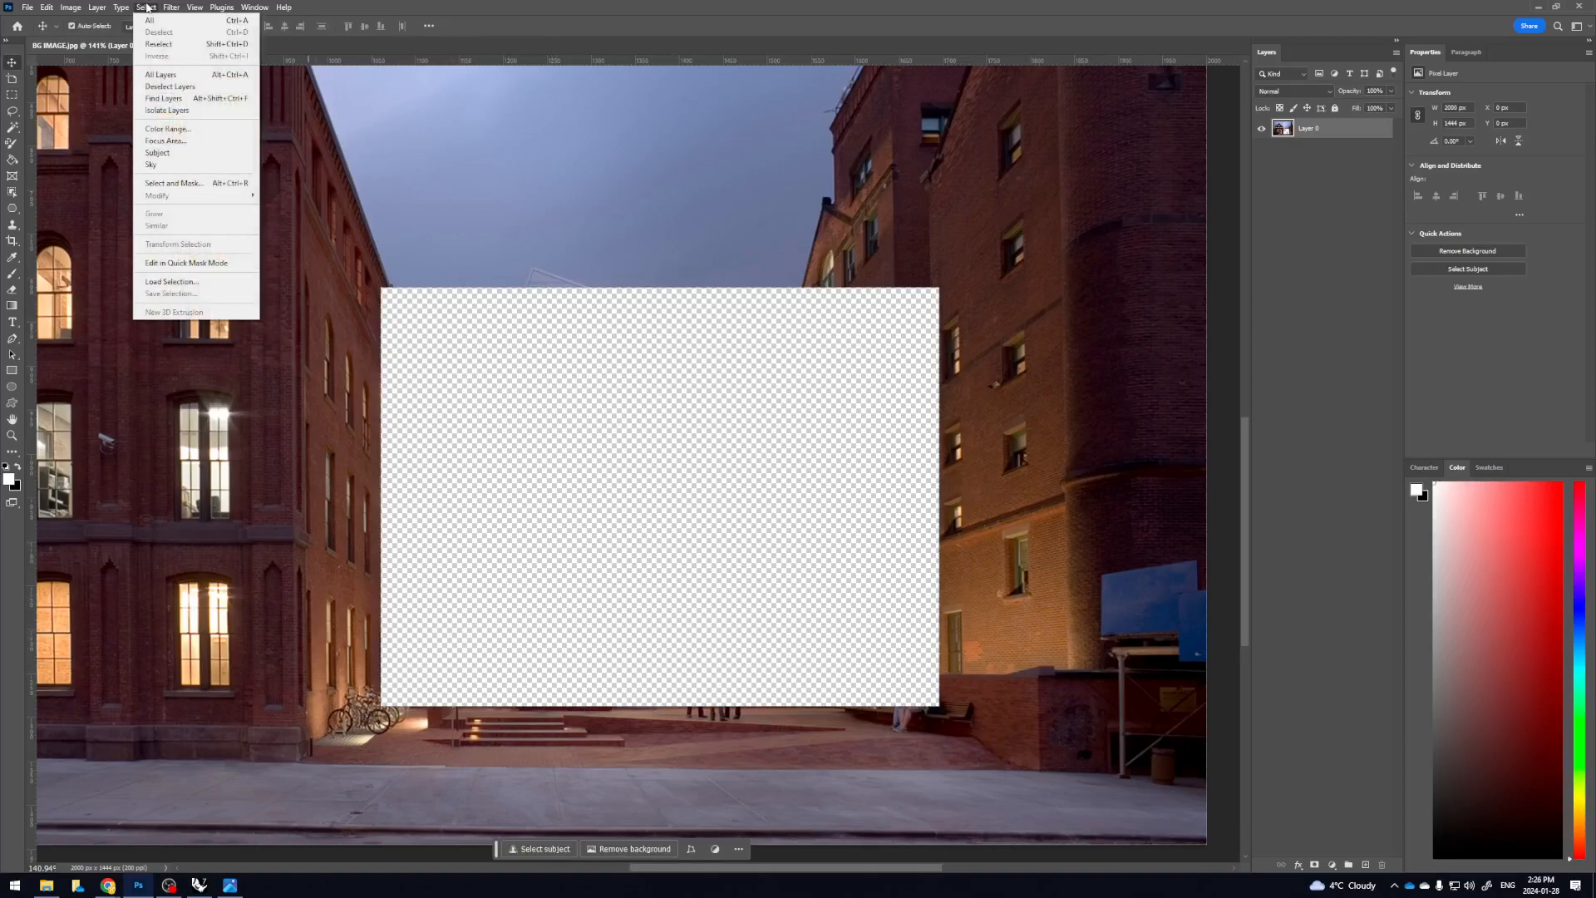
click(387, 8)
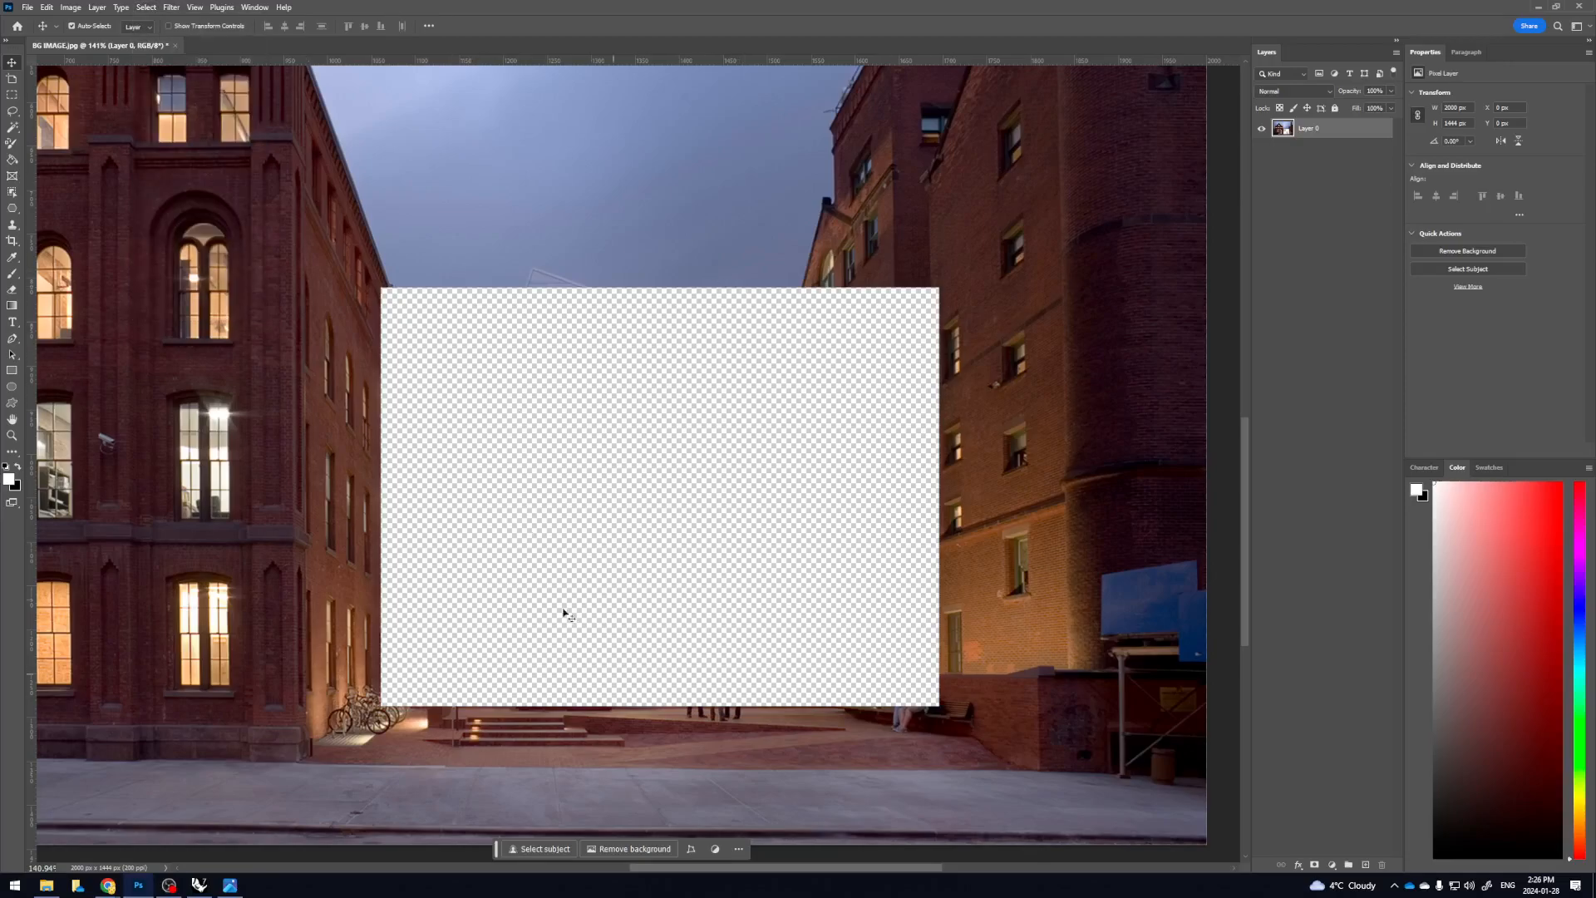
Erase the rooftop structure remaining in the sky above the removed building with a small rectangular selection, and deselect
key(m)
drag(488, 248, 608, 288)
key(Delete)
key(ctrl+d)
key(v)
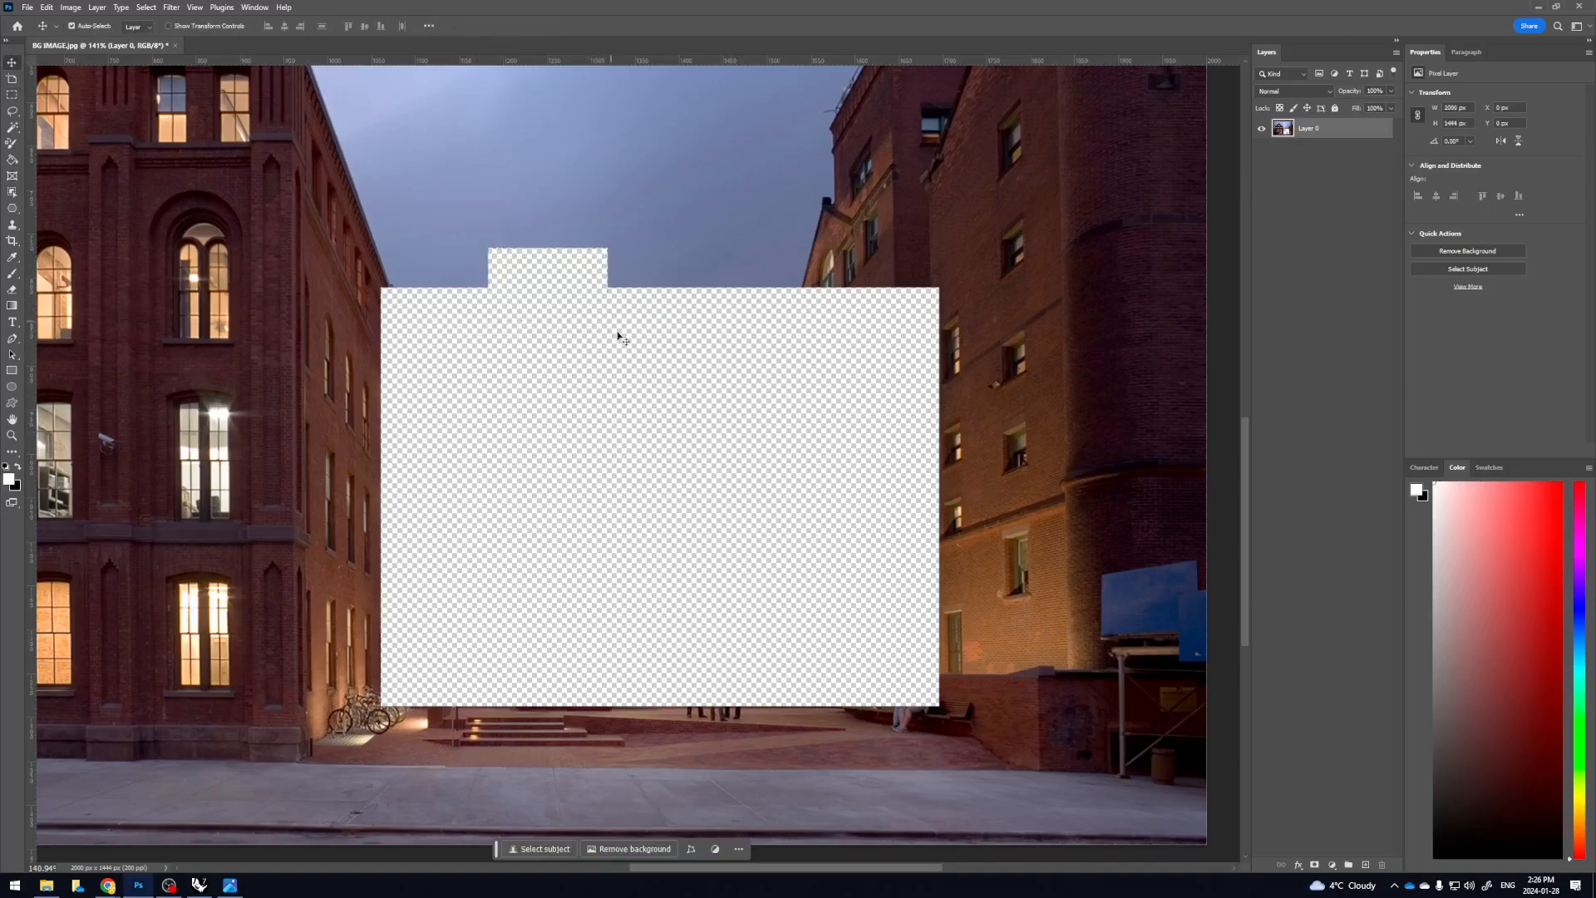
Erase a thin strip of about 670 x 19 px along the cutout's lower edge, extending past its right side
drag(645, 416, 677, 402)
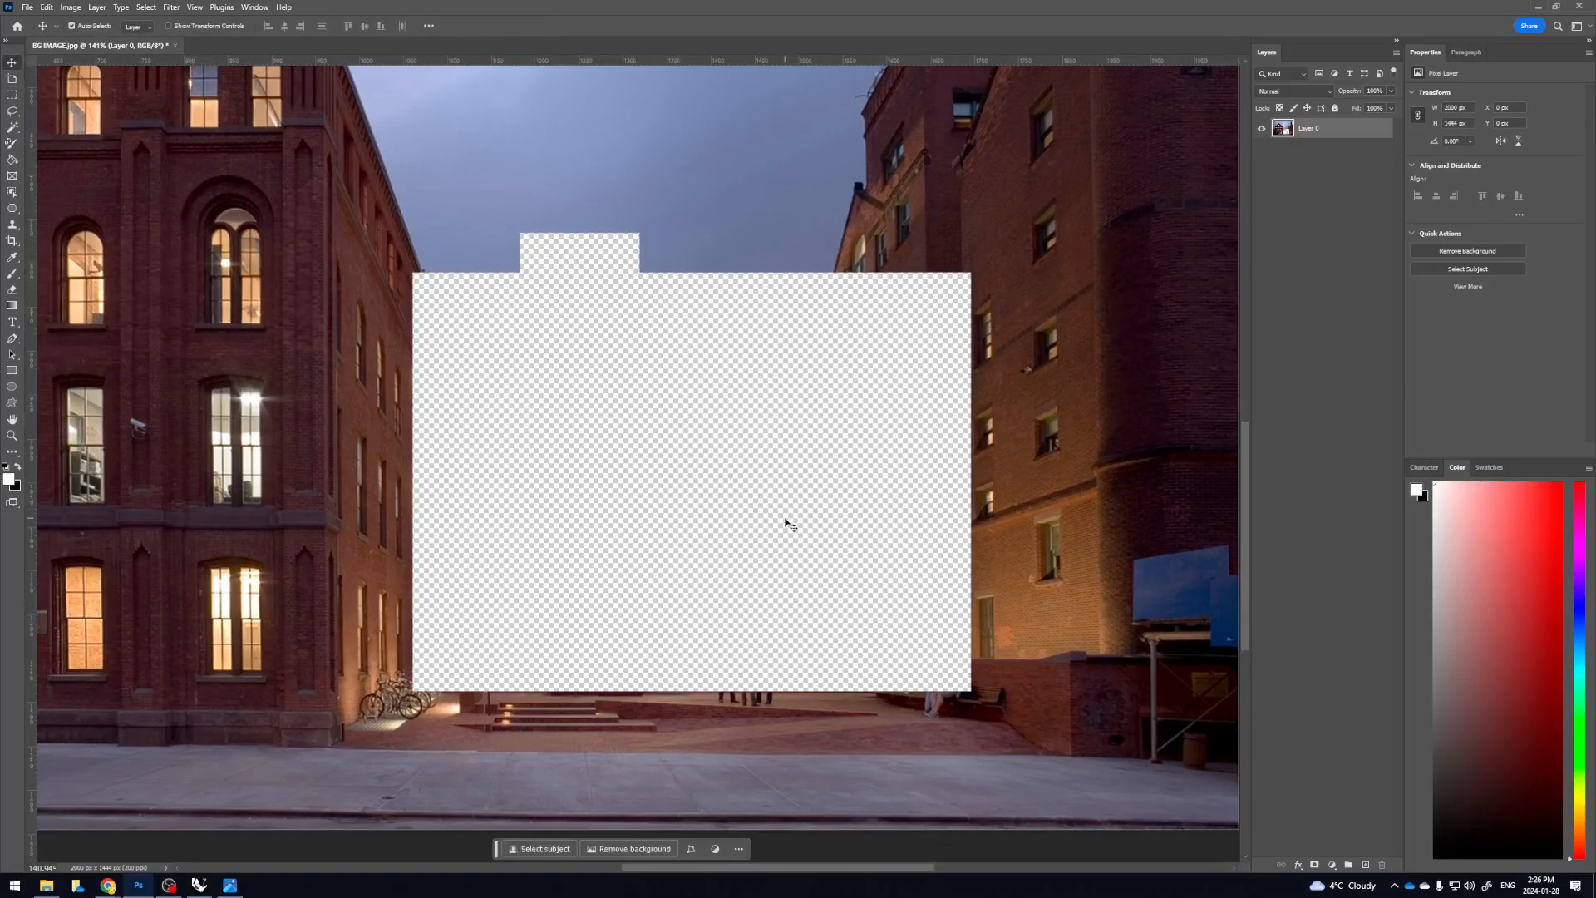
key(m)
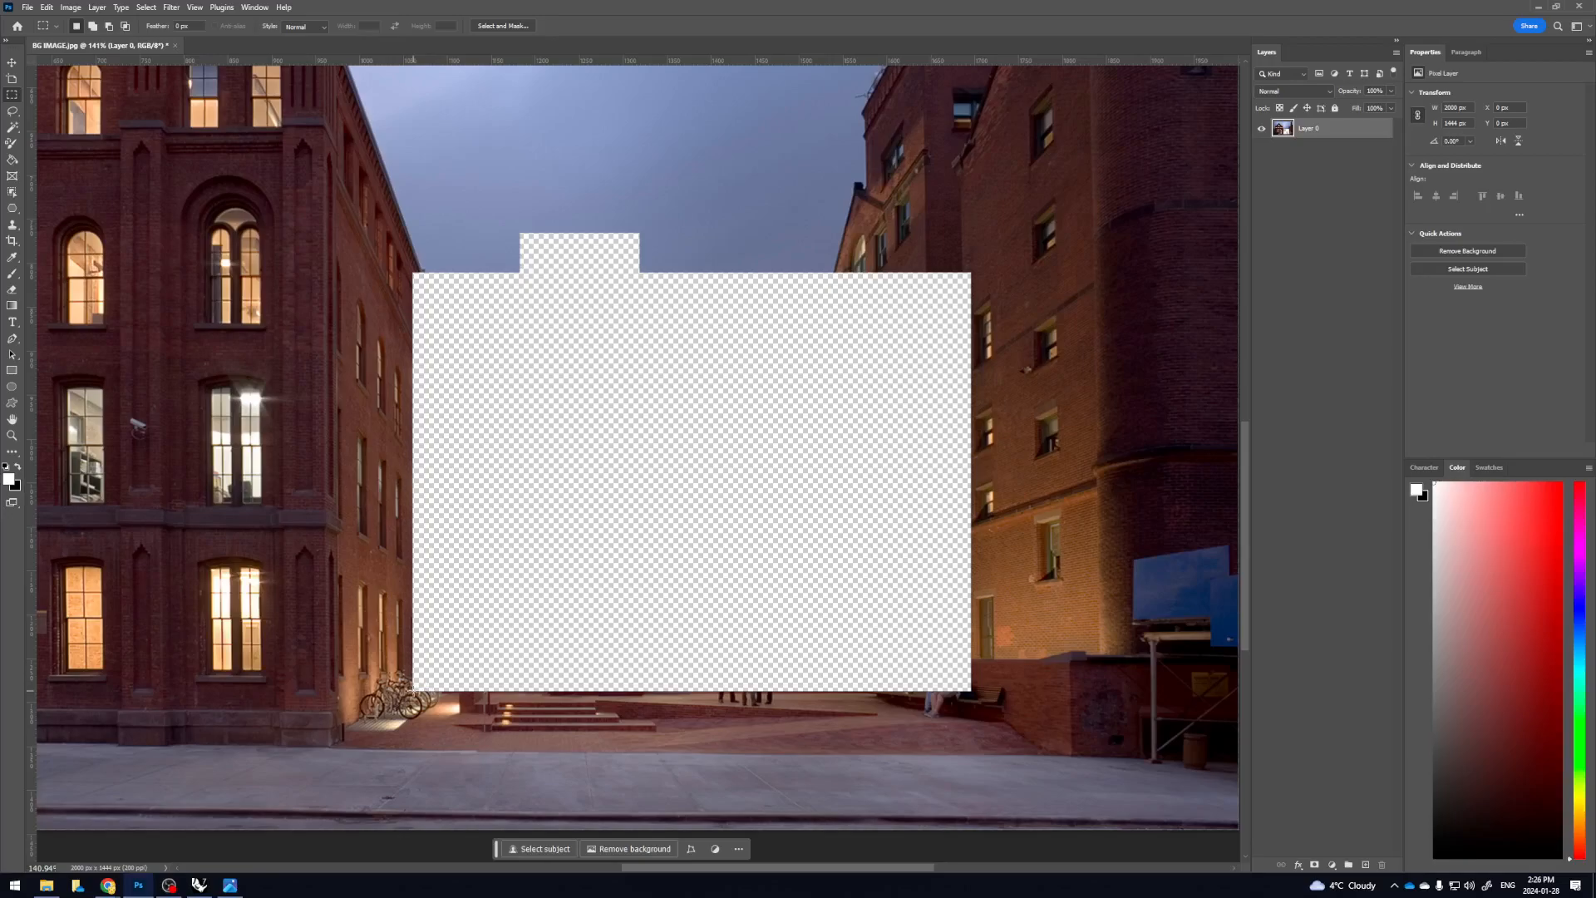
drag(416, 689, 1004, 706)
key(Delete)
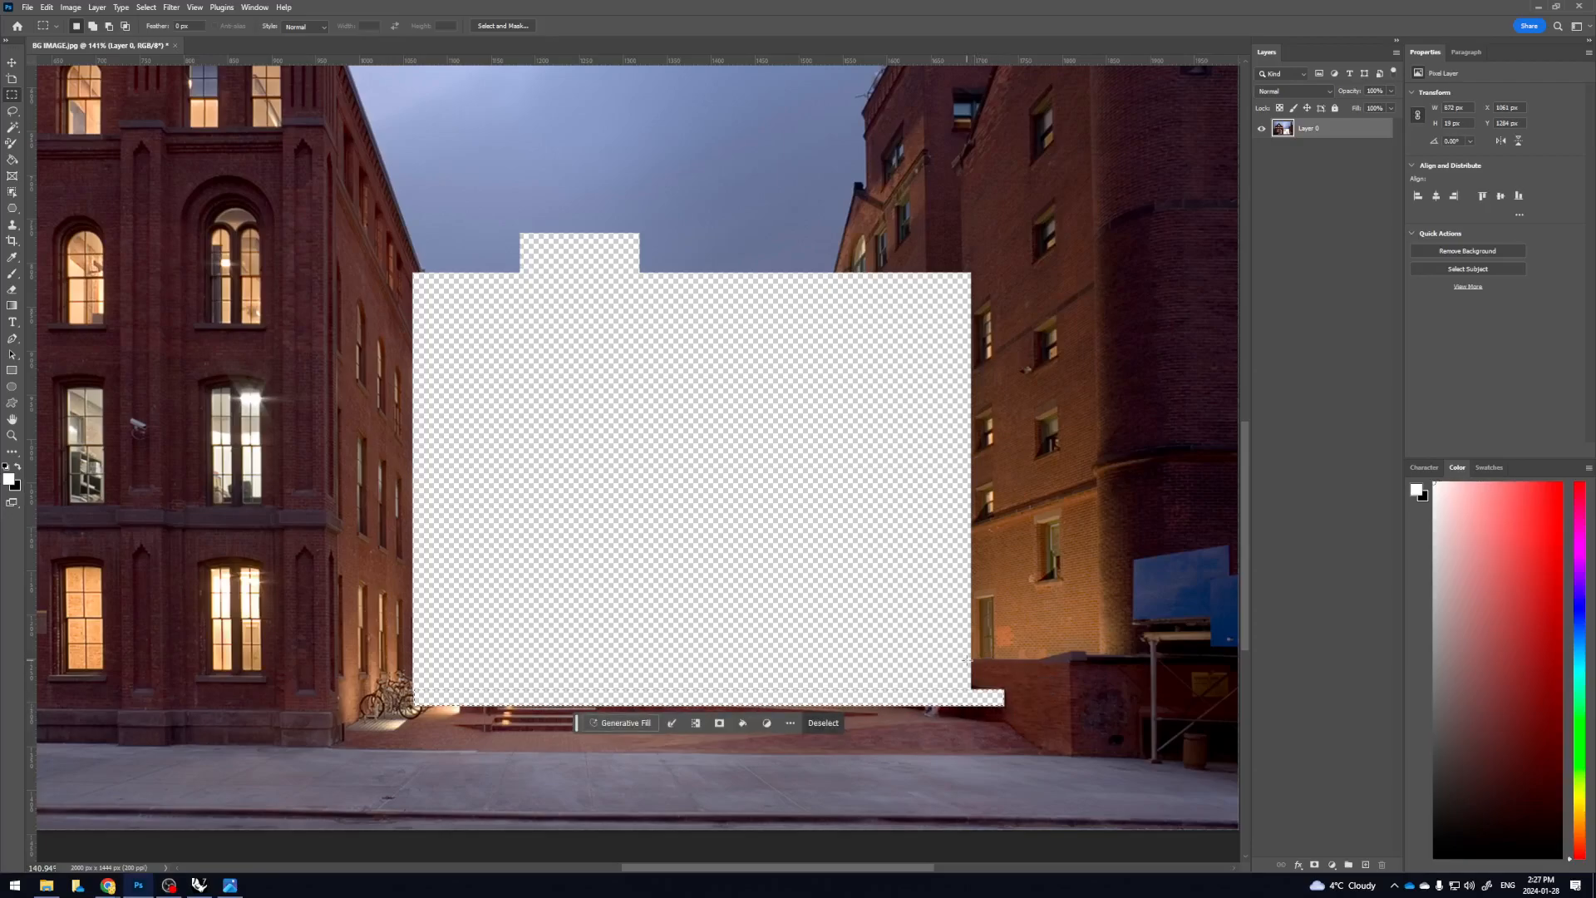
Erase the leftover remnant below the cutout's lower right corner with a small rectangular selection, and deselect
drag(950, 681, 917, 720)
key(Delete)
key(ctrl+d)
key(v)
drag(671, 695, 752, 679)
scroll(517, 692, up, 4)
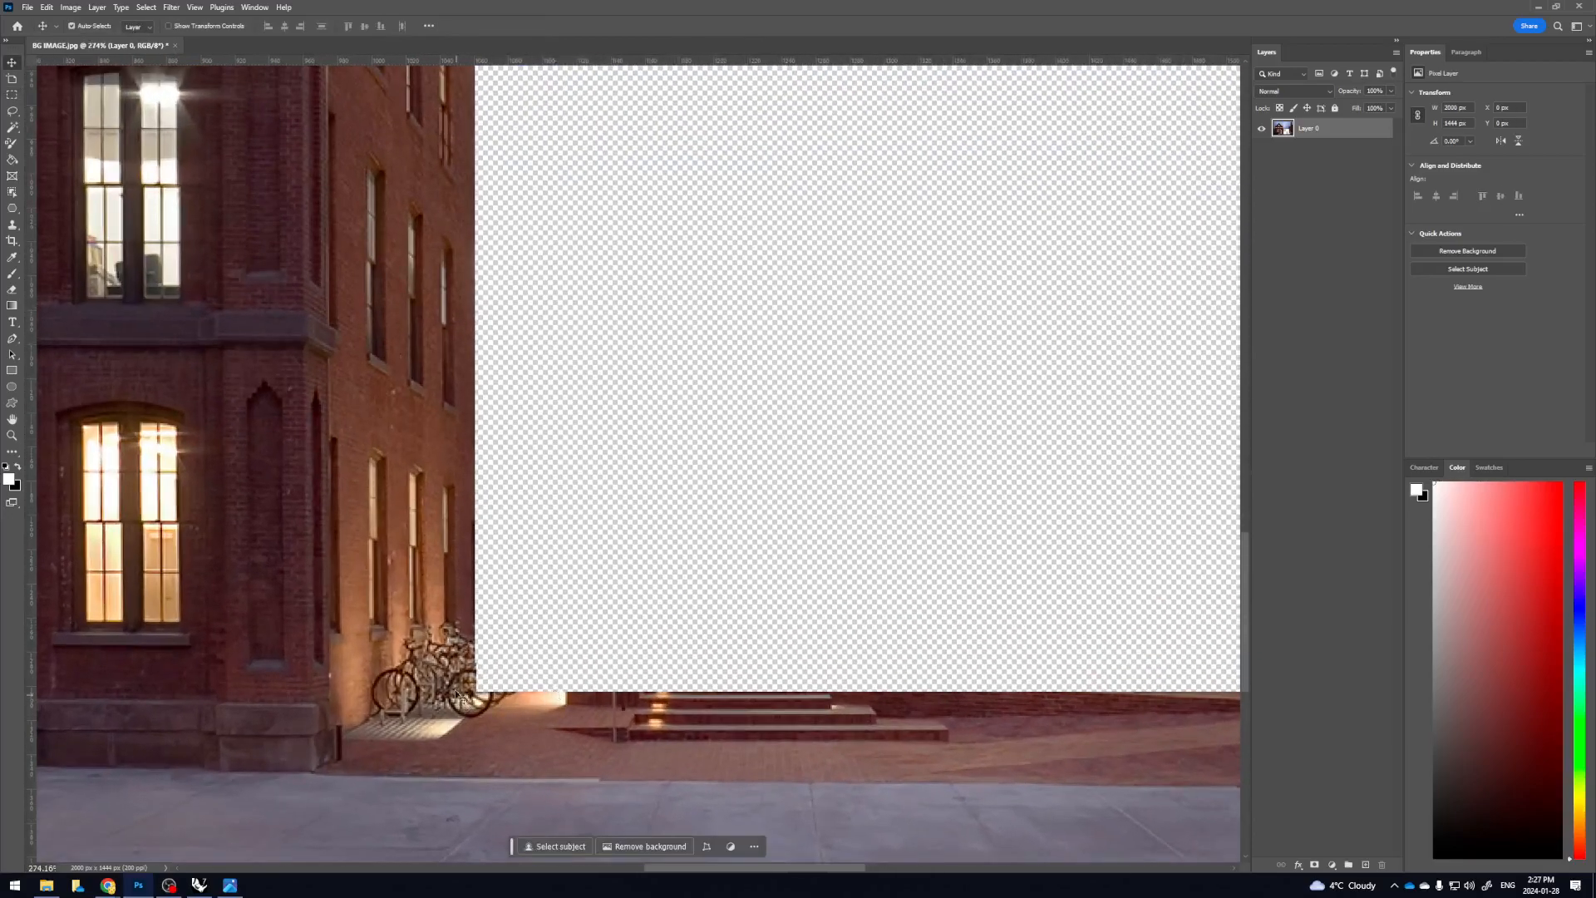
scroll(580, 677, down, 4)
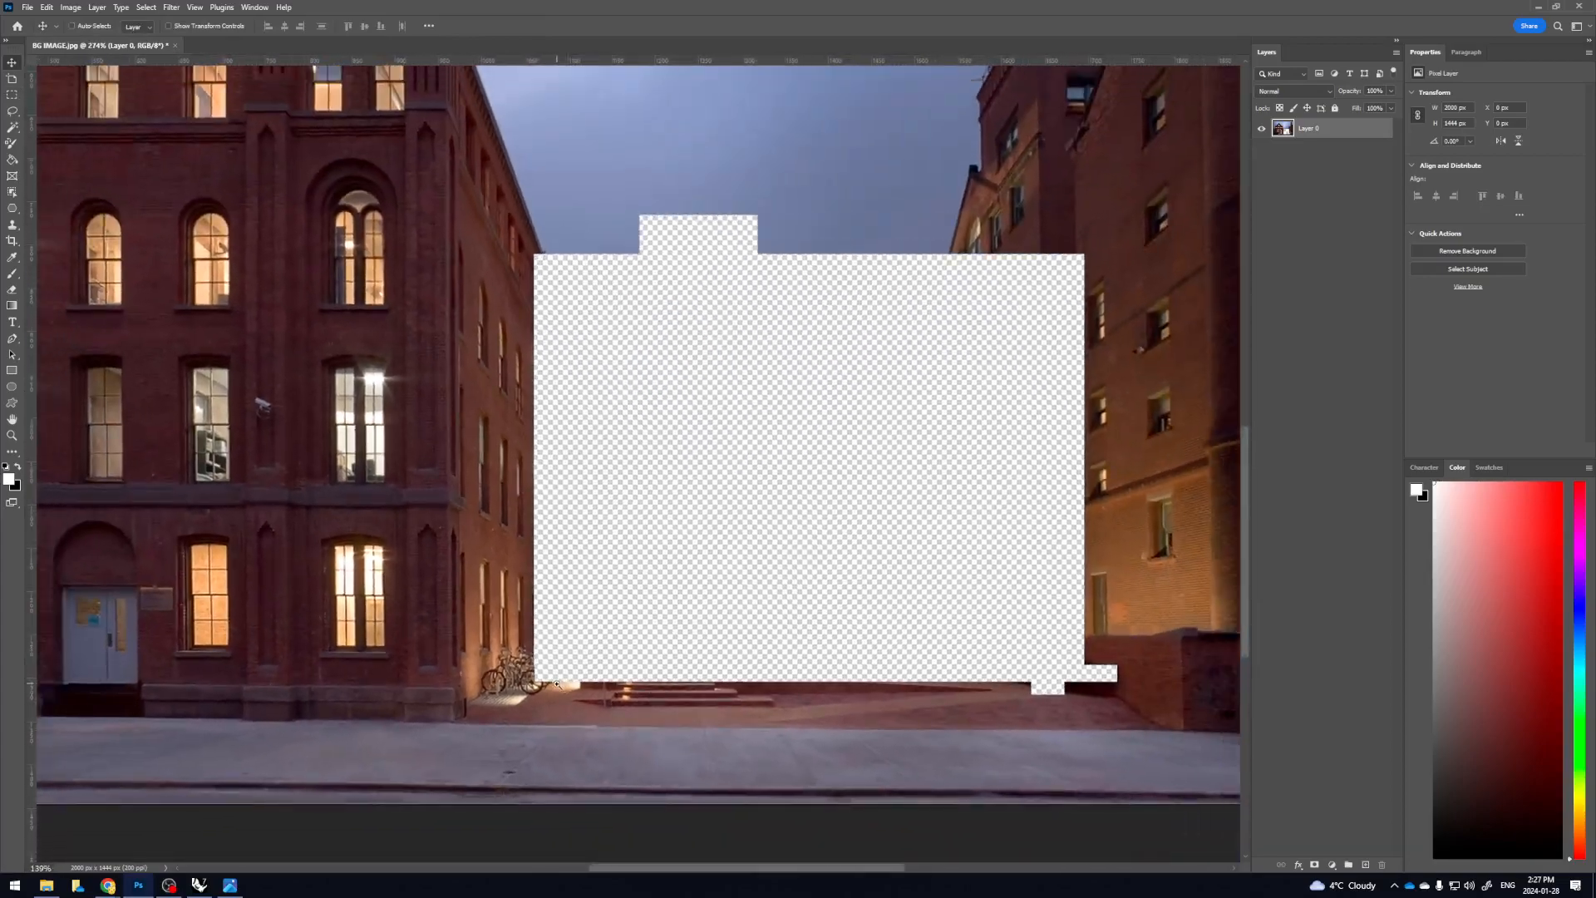
Check the rendering run's progress on the Replicate page in Chrome and return to the whole background photo in Photoshop
scroll(574, 694, right, 3)
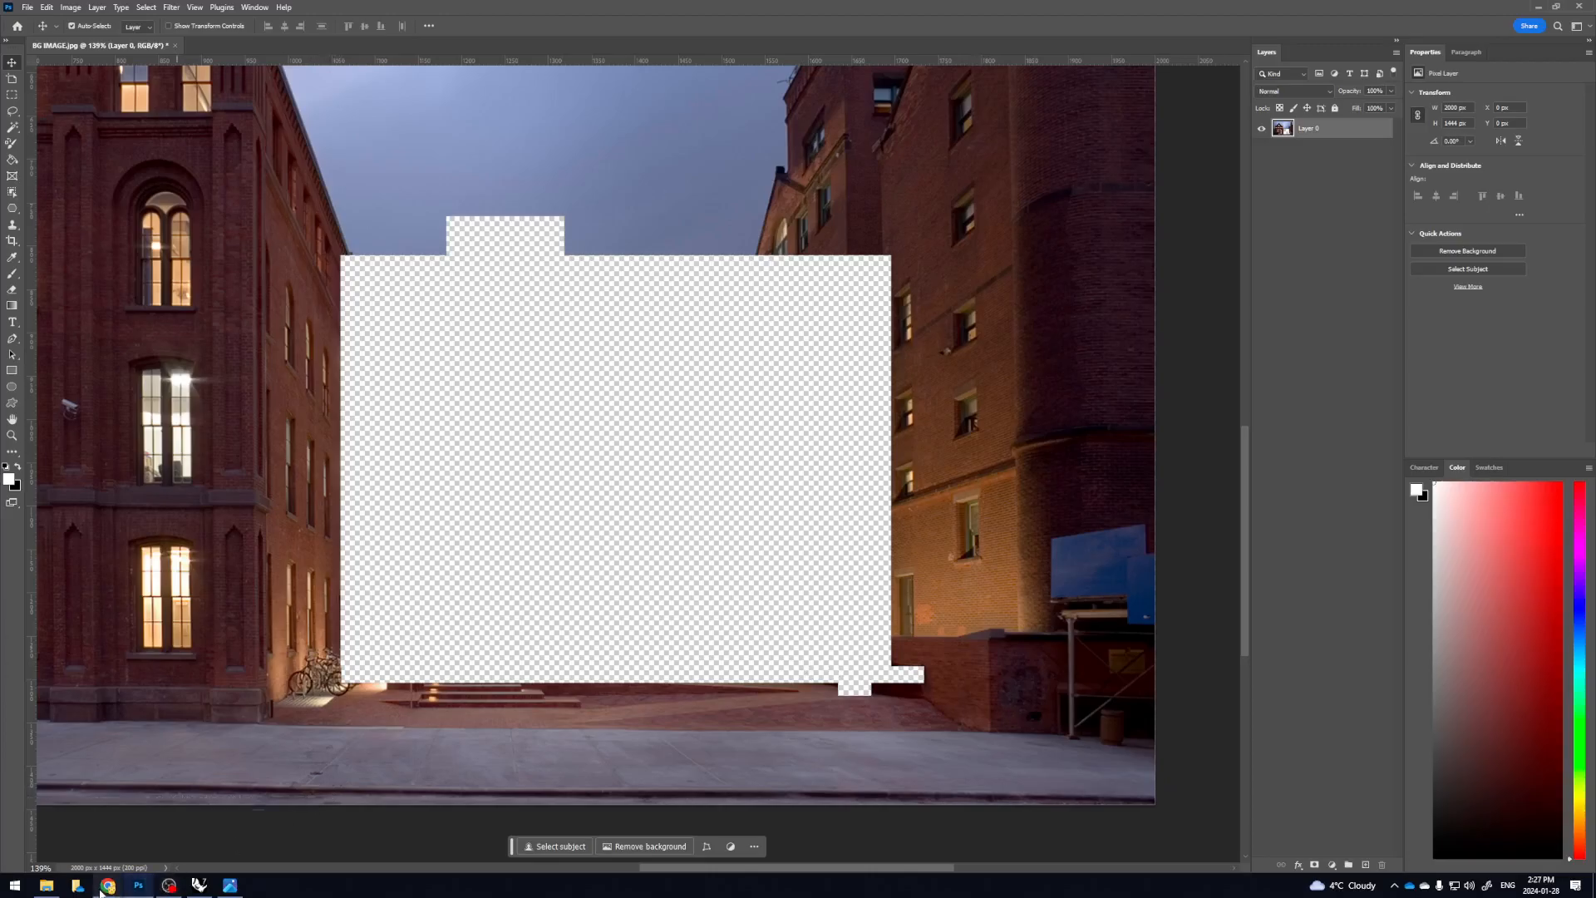
mouse_move(103, 888)
click(190, 848)
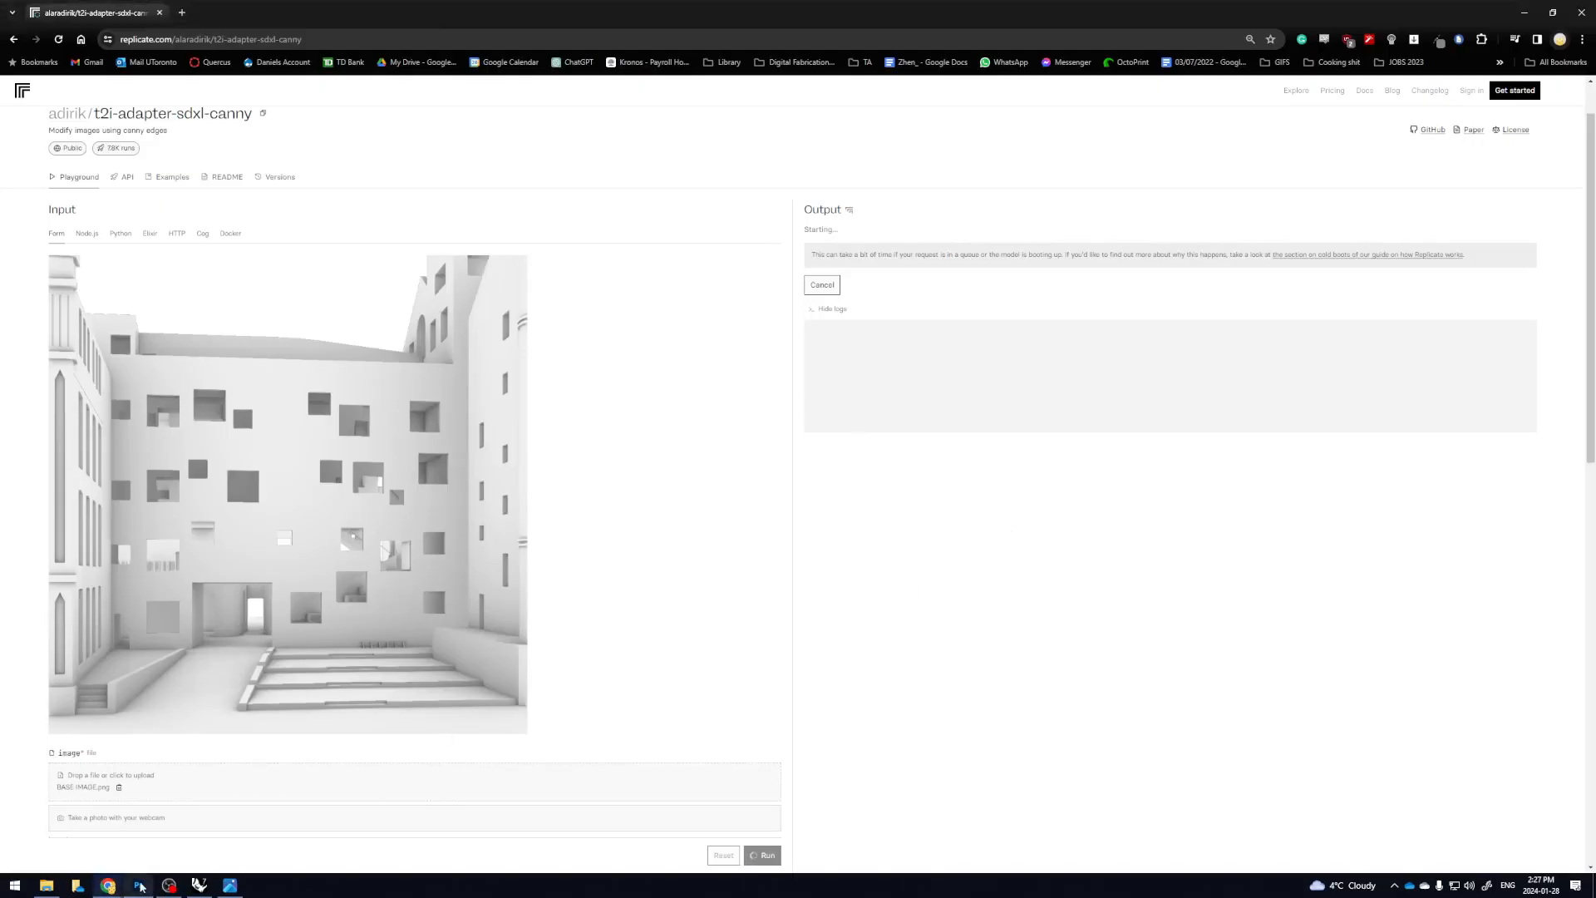
mouse_move(140, 888)
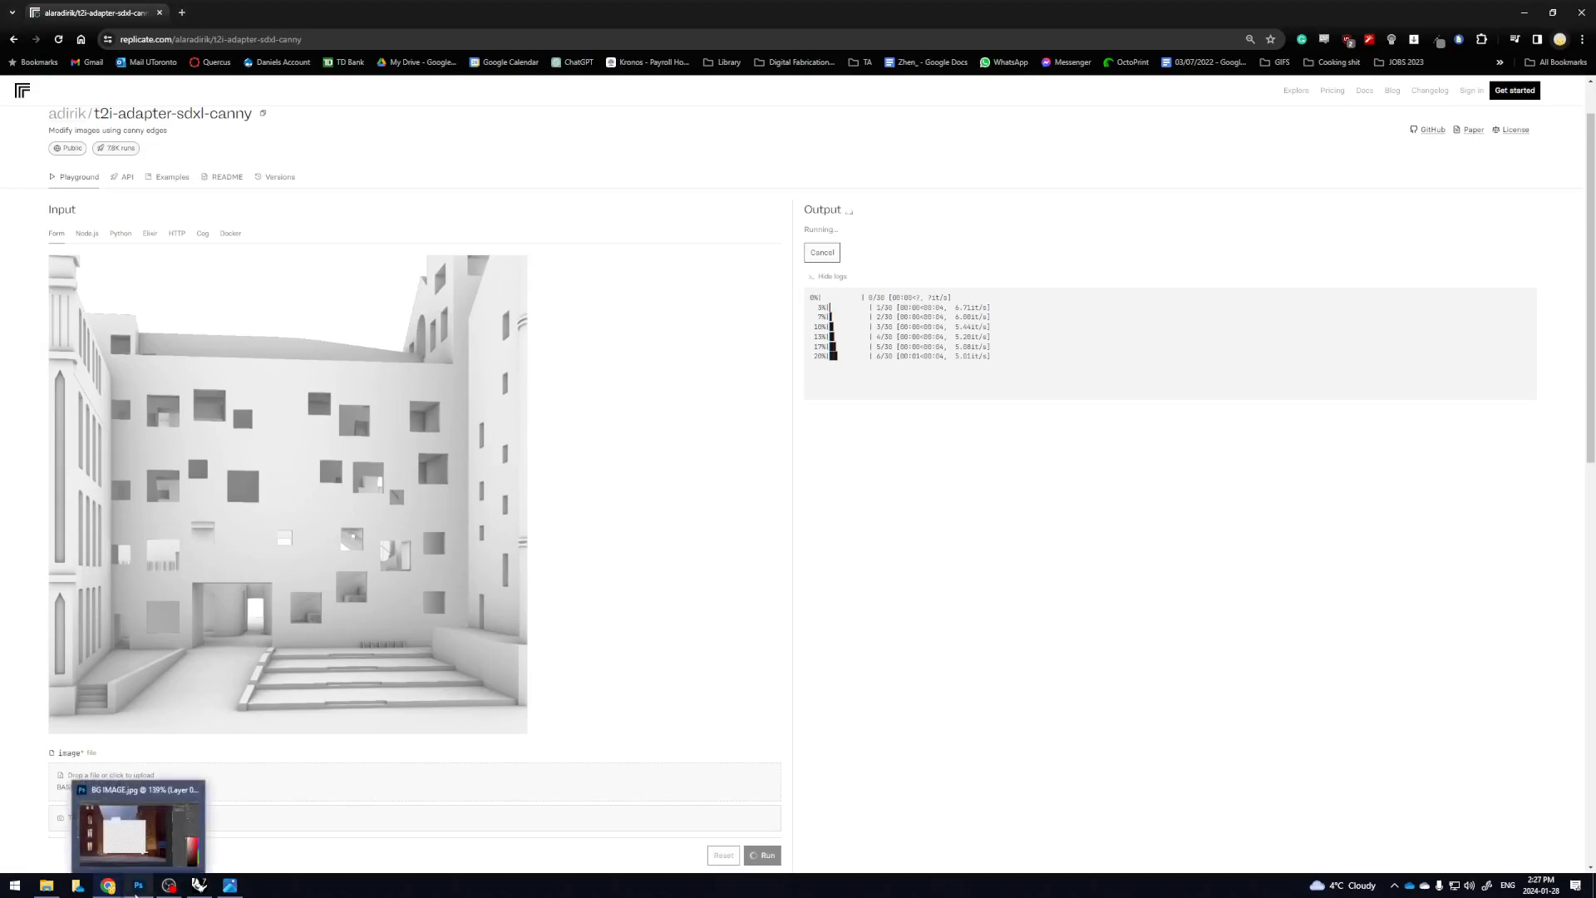
click(137, 827)
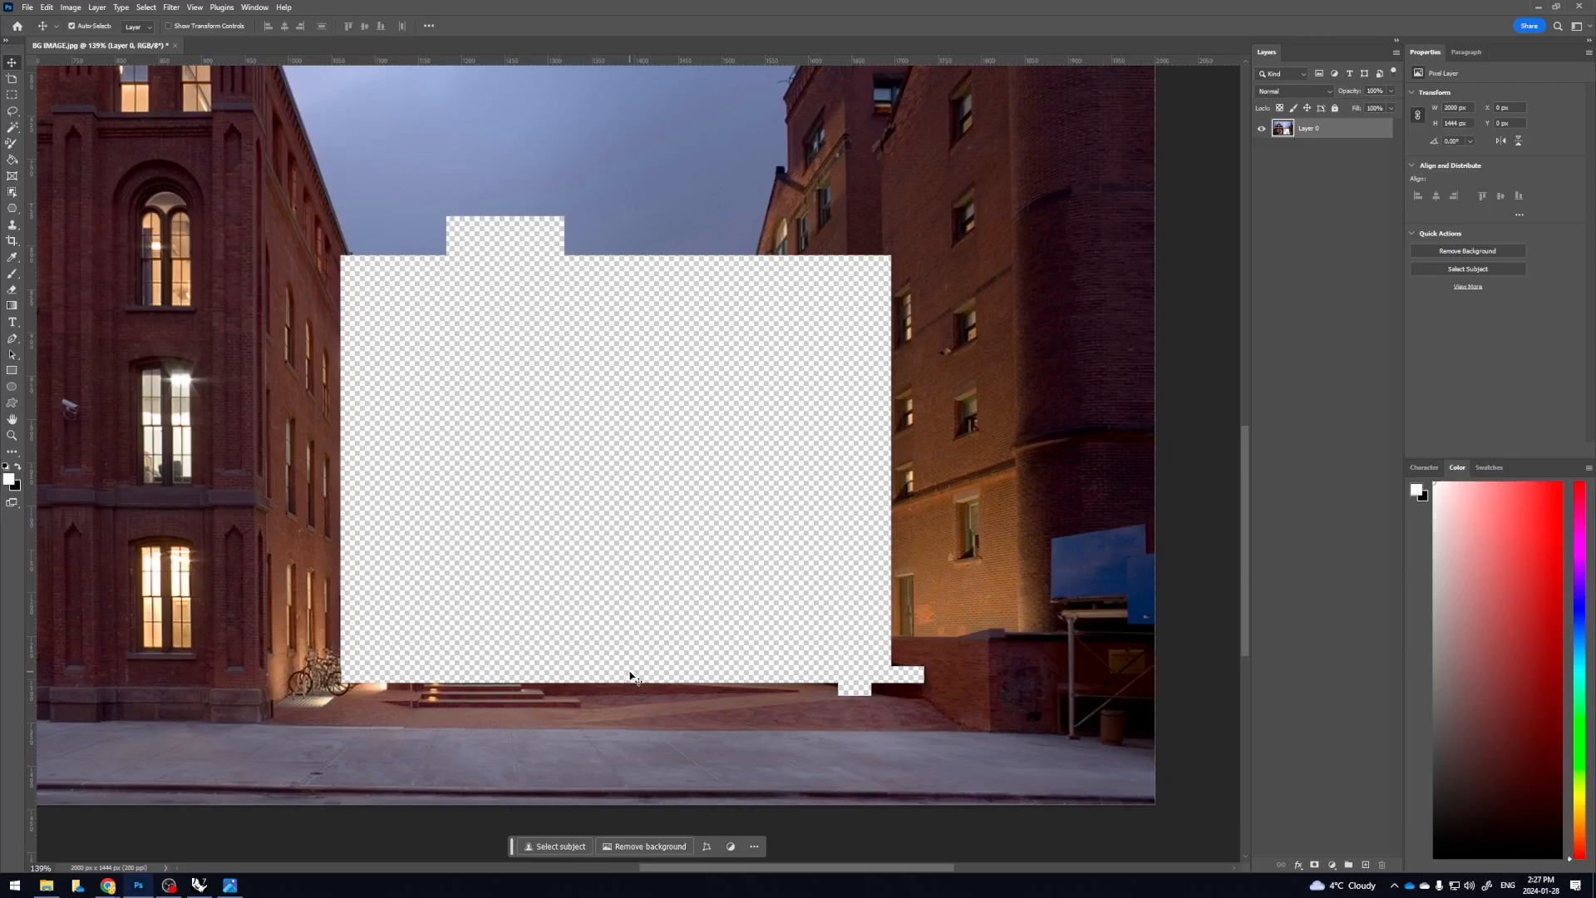
scroll(632, 674, down, 3)
scroll(609, 674, down, 2)
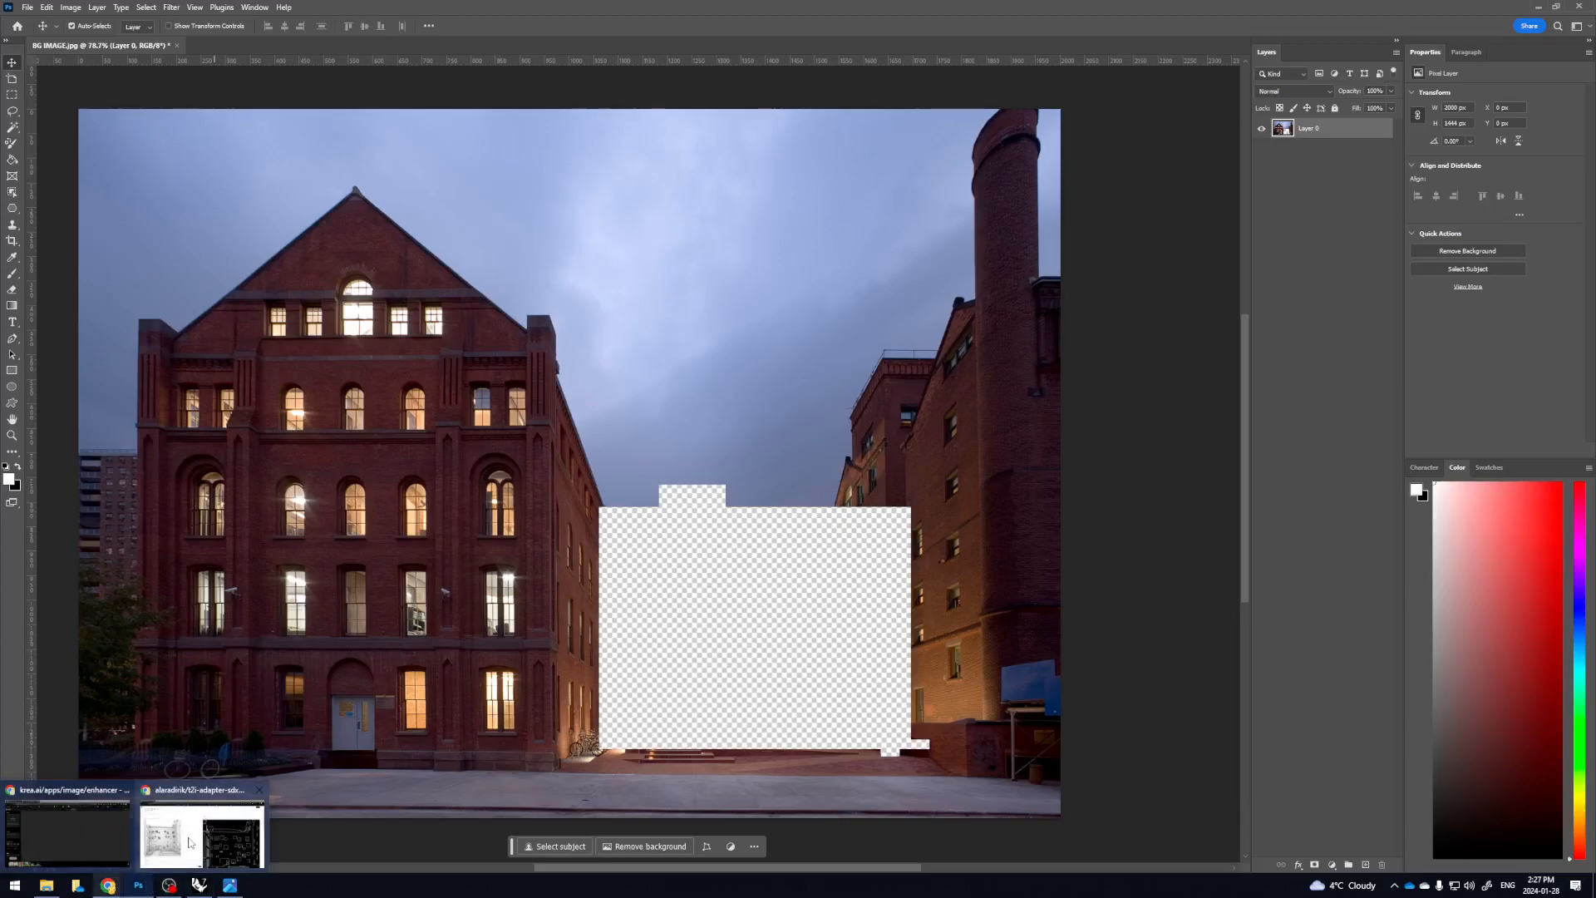
Switch to the Replicate page in Chrome and compare the canny edge map with the uploaded base image
click(192, 842)
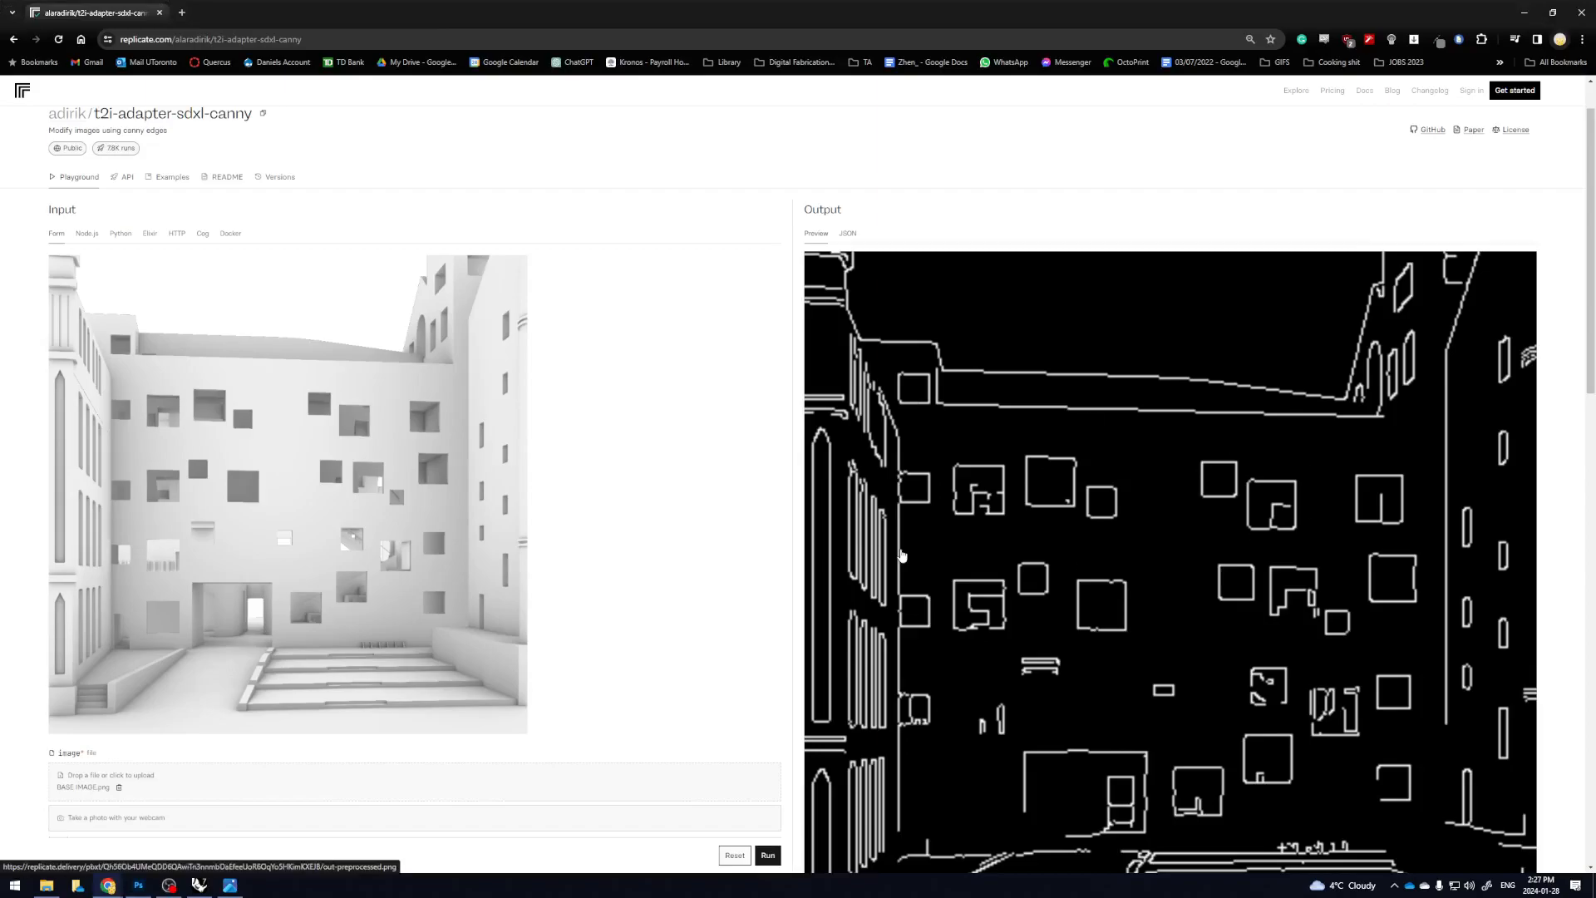
scroll(808, 552, down, 2)
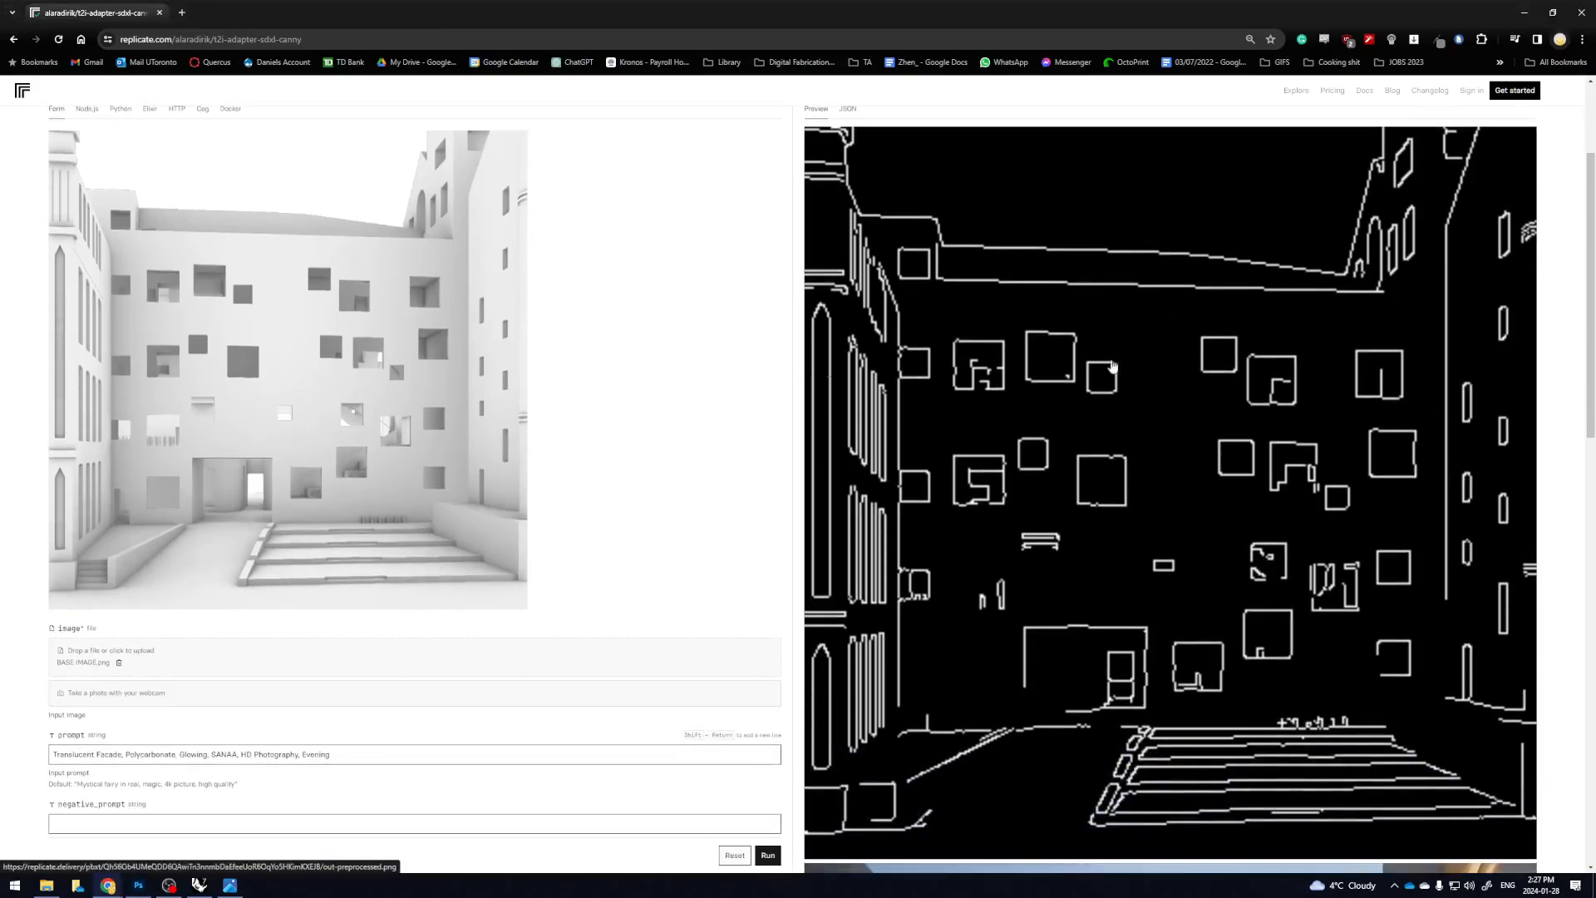
scroll(1071, 431, up, 1)
scroll(986, 247, down, 2)
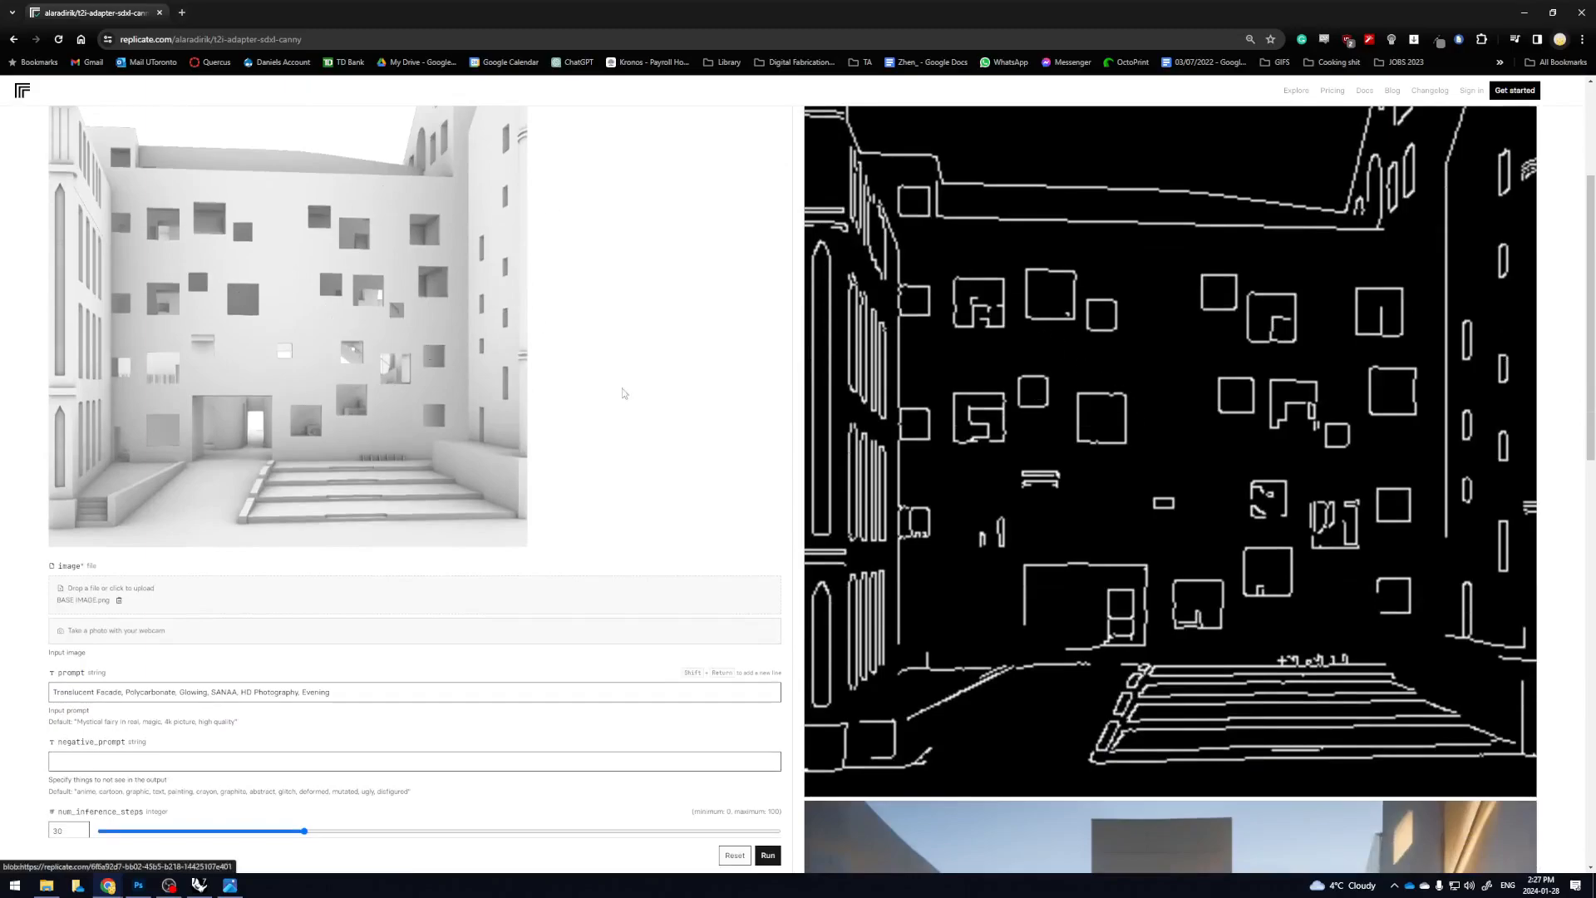
scroll(1046, 634, up, 1)
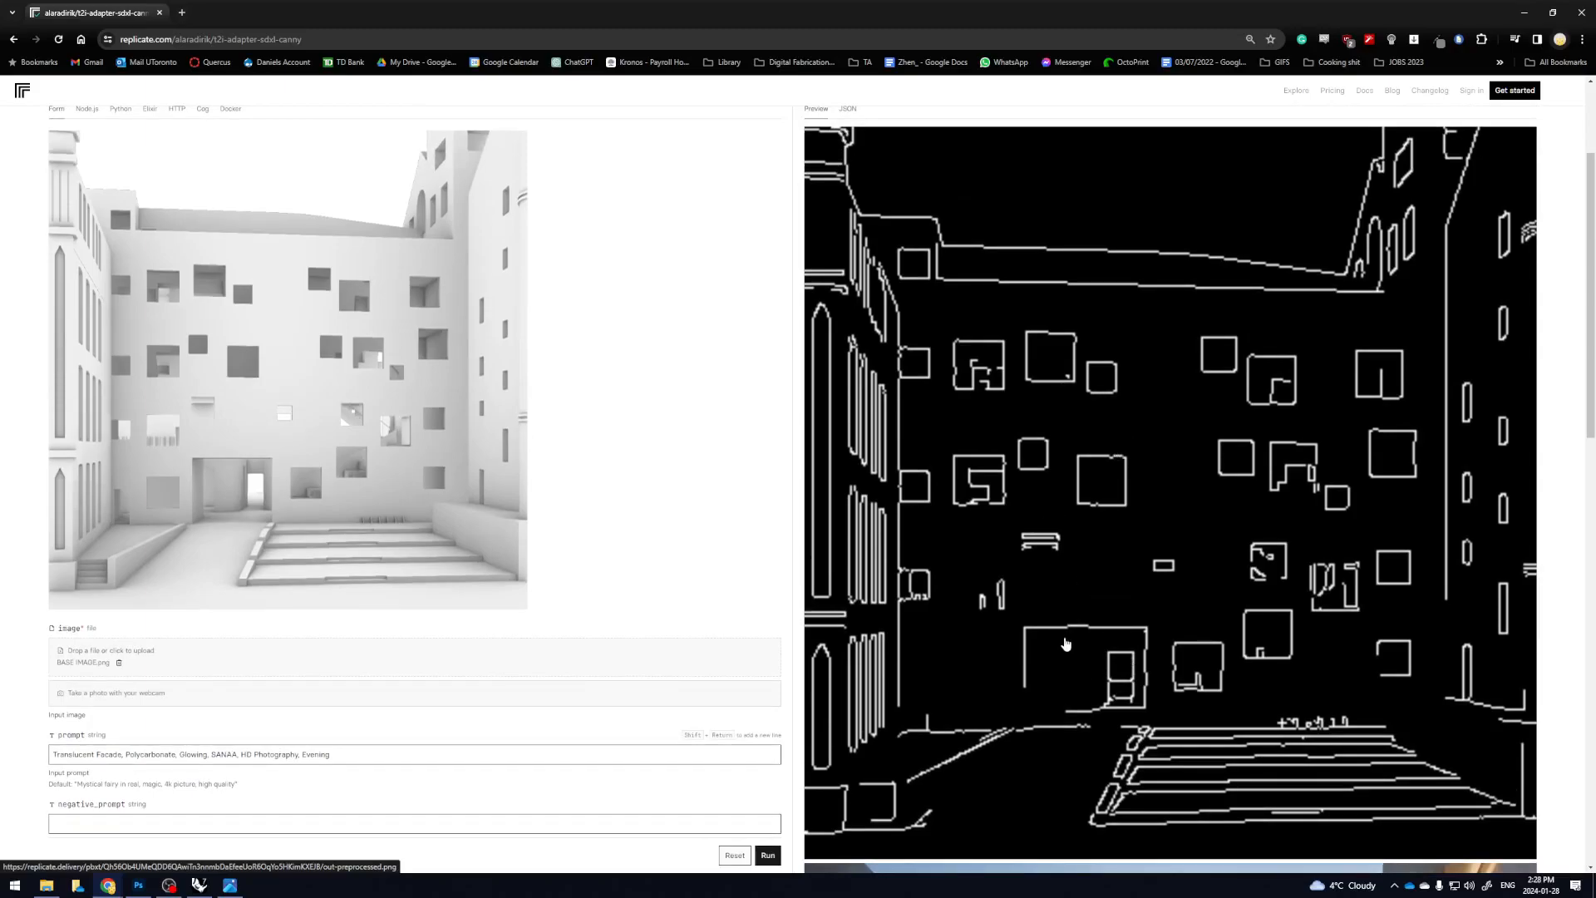
scroll(1065, 643, up, 2)
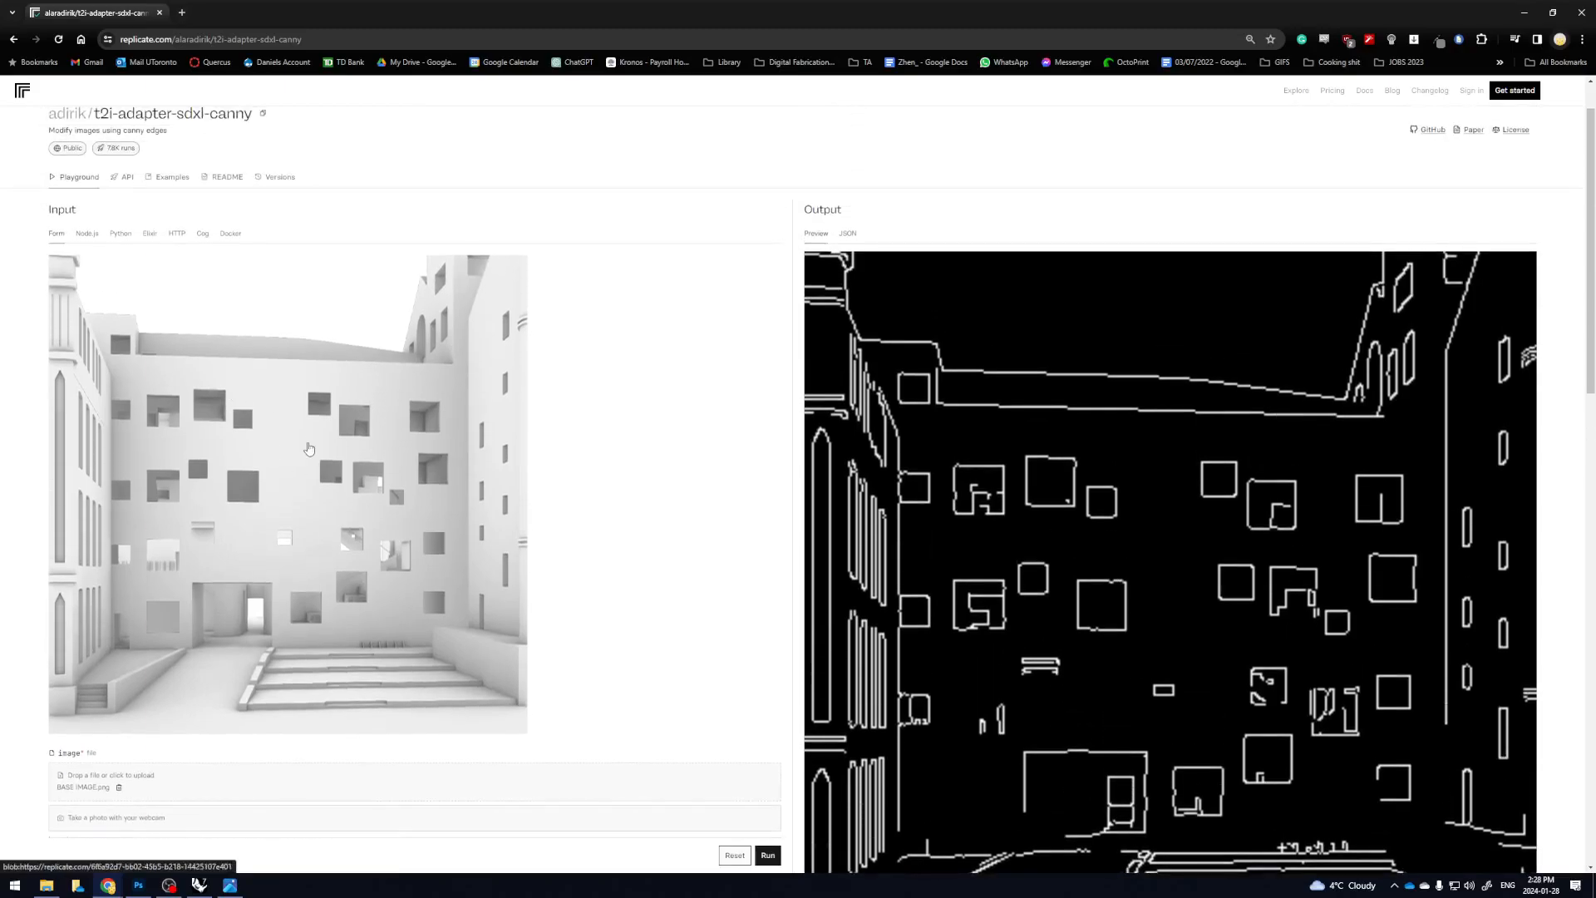
mouse_move(147, 891)
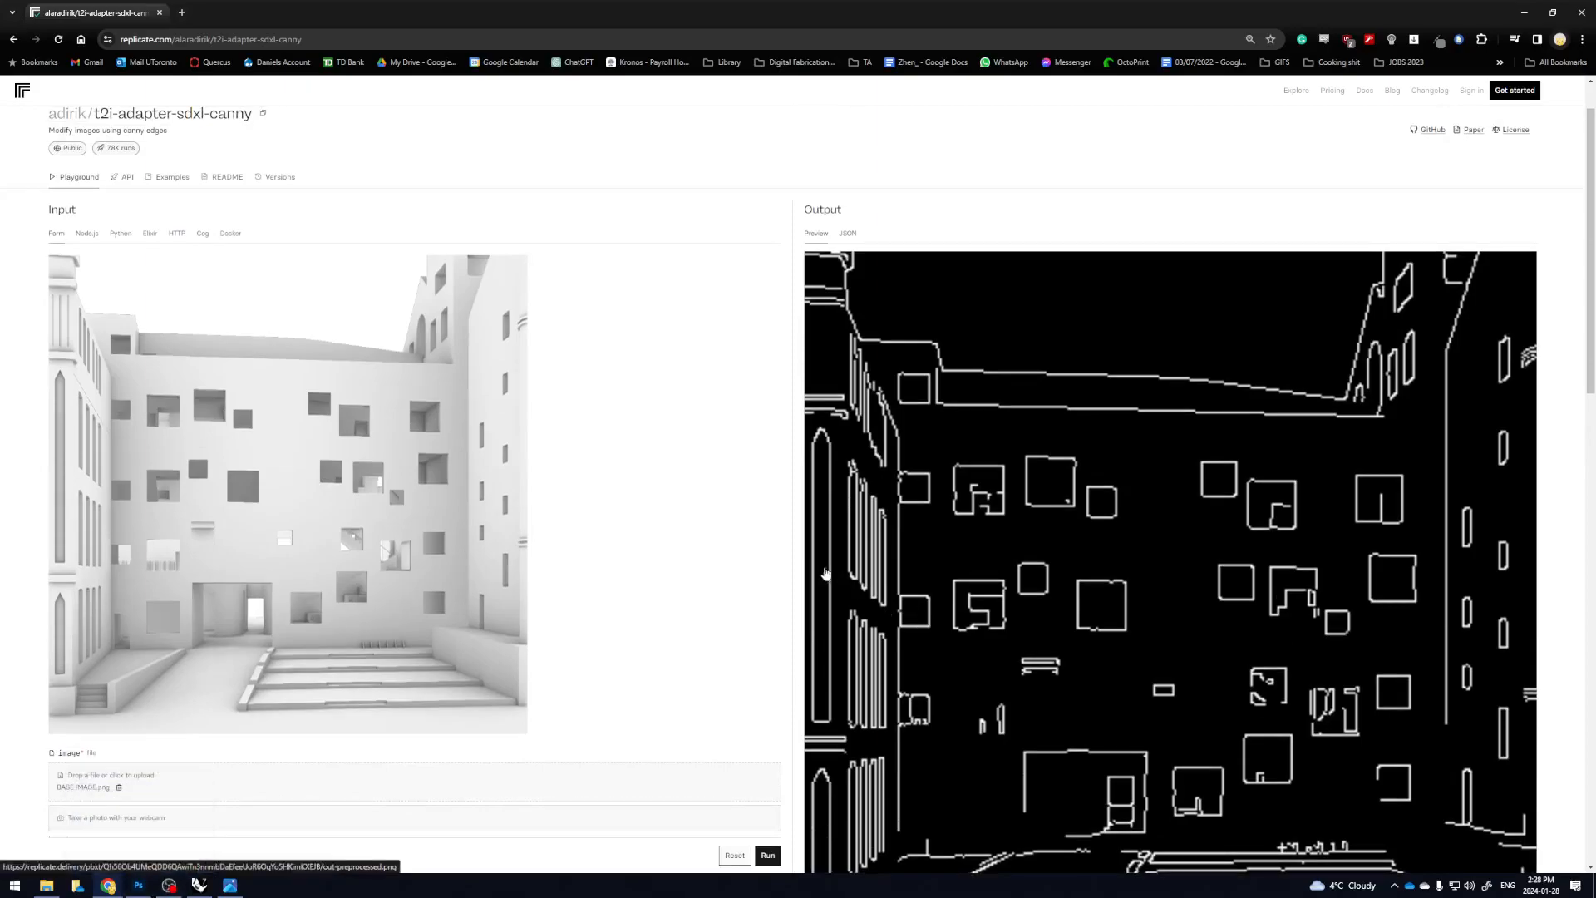
scroll(797, 547, down, 2)
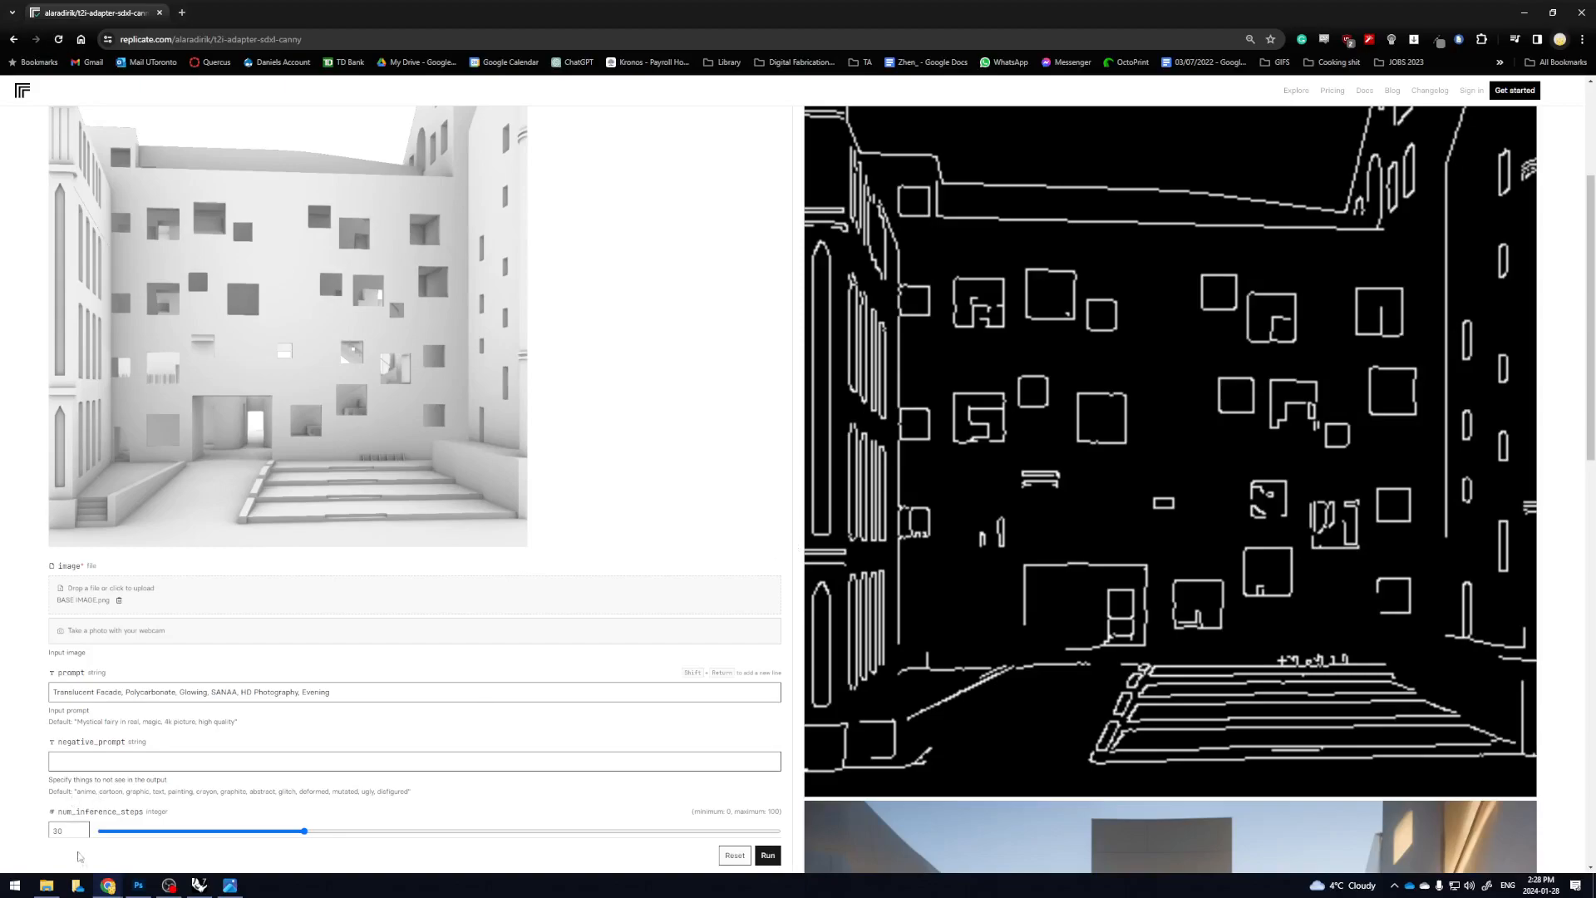
Switch to Rhino, set the persp1 viewport's display mode to Pen, and minimize Rhino
click(199, 884)
click(46, 121)
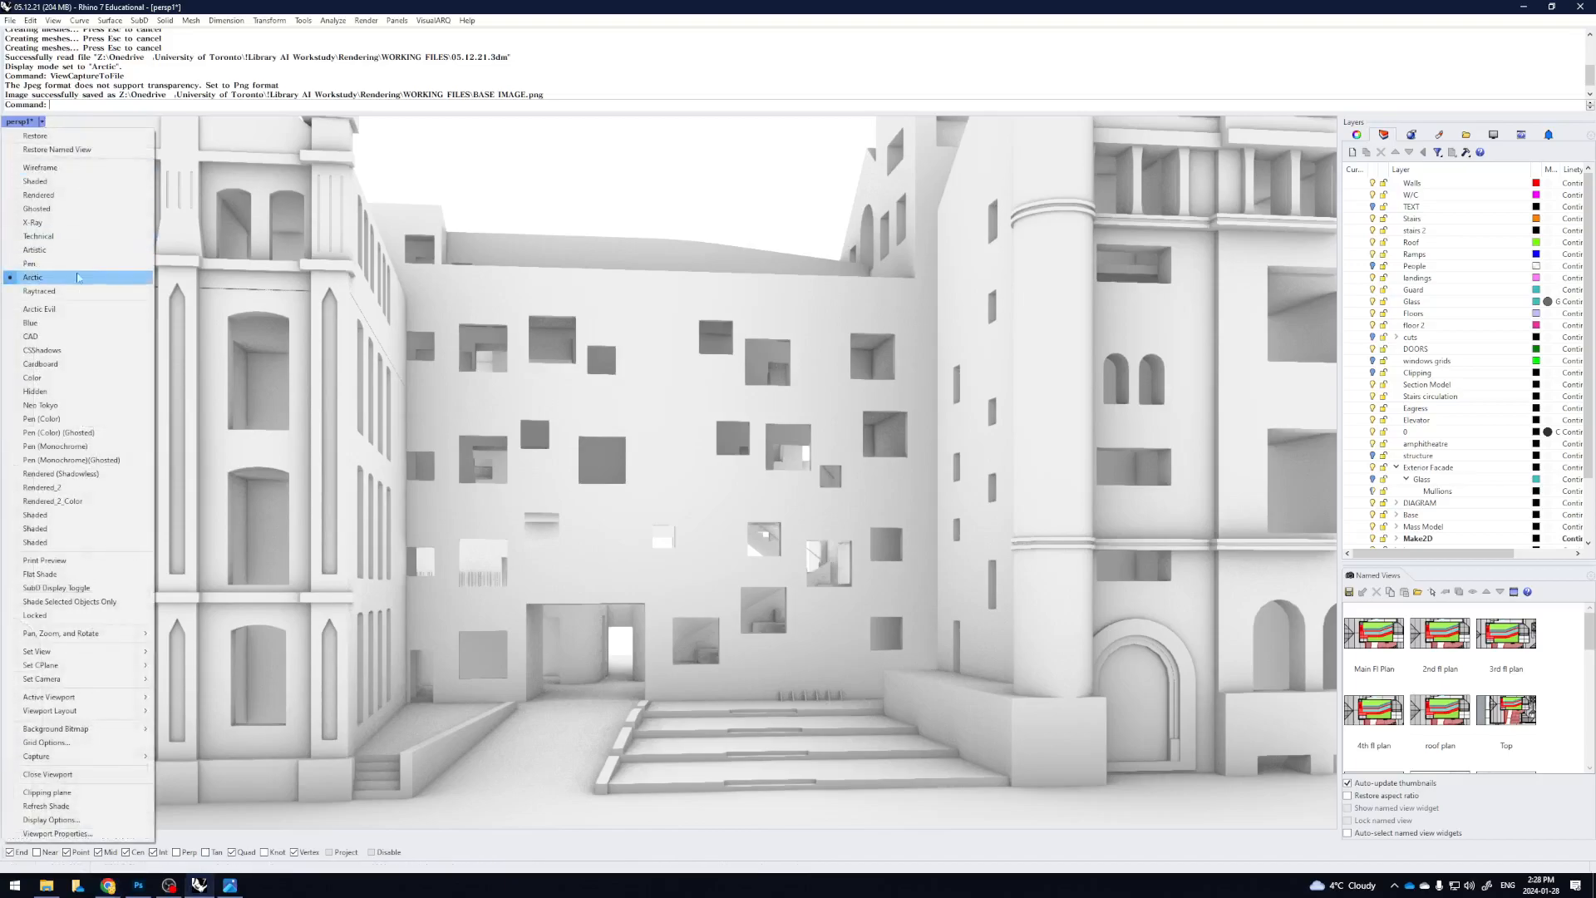
click(51, 267)
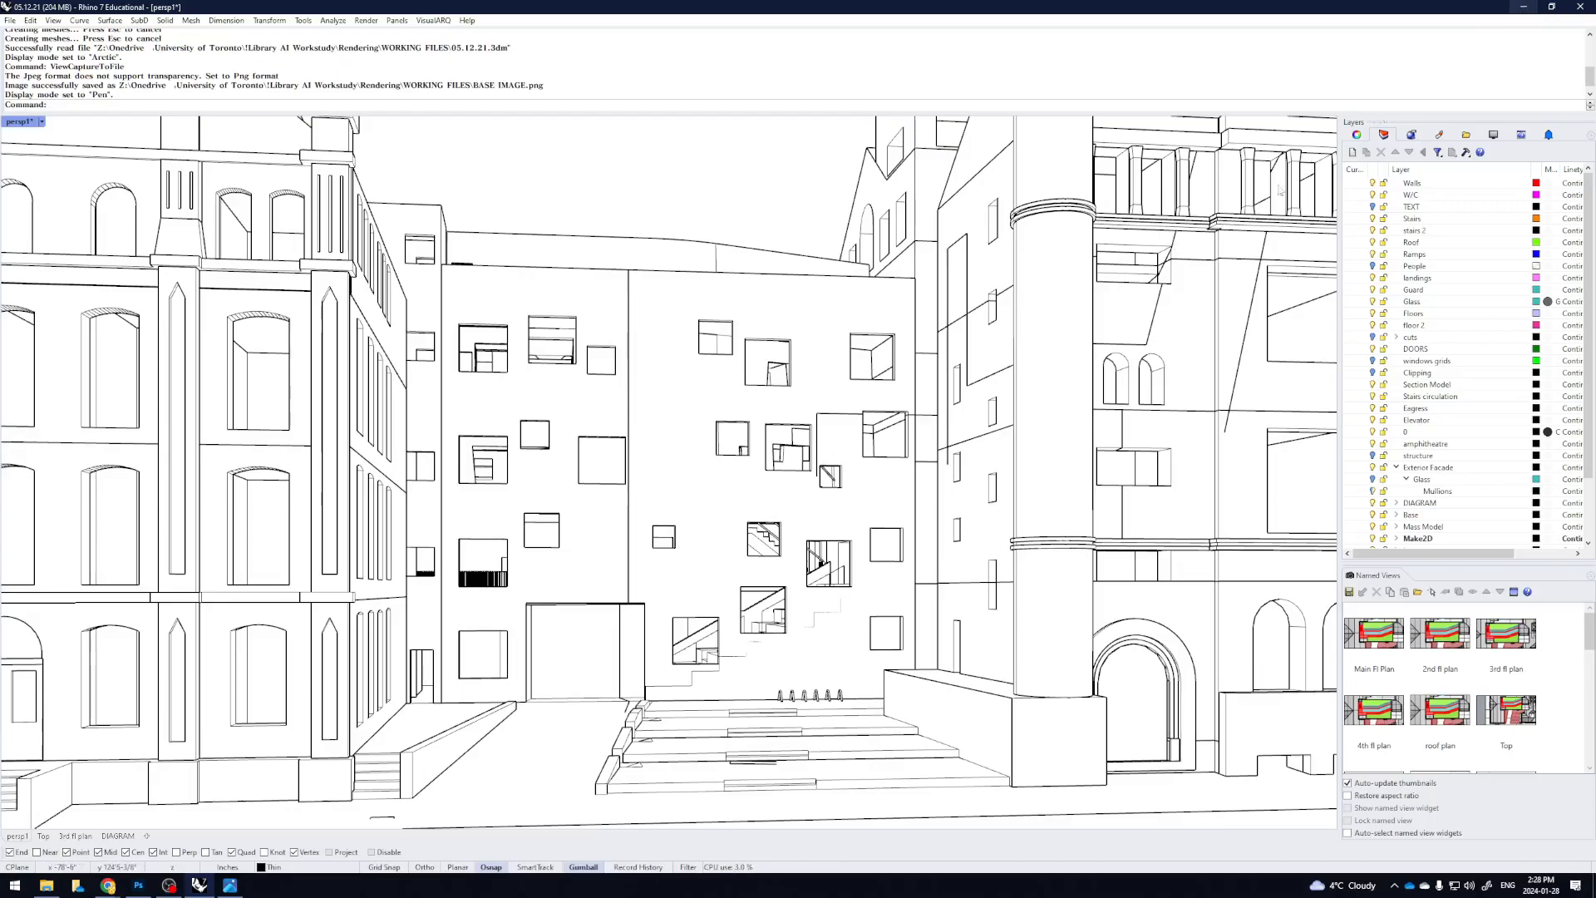
click(1522, 7)
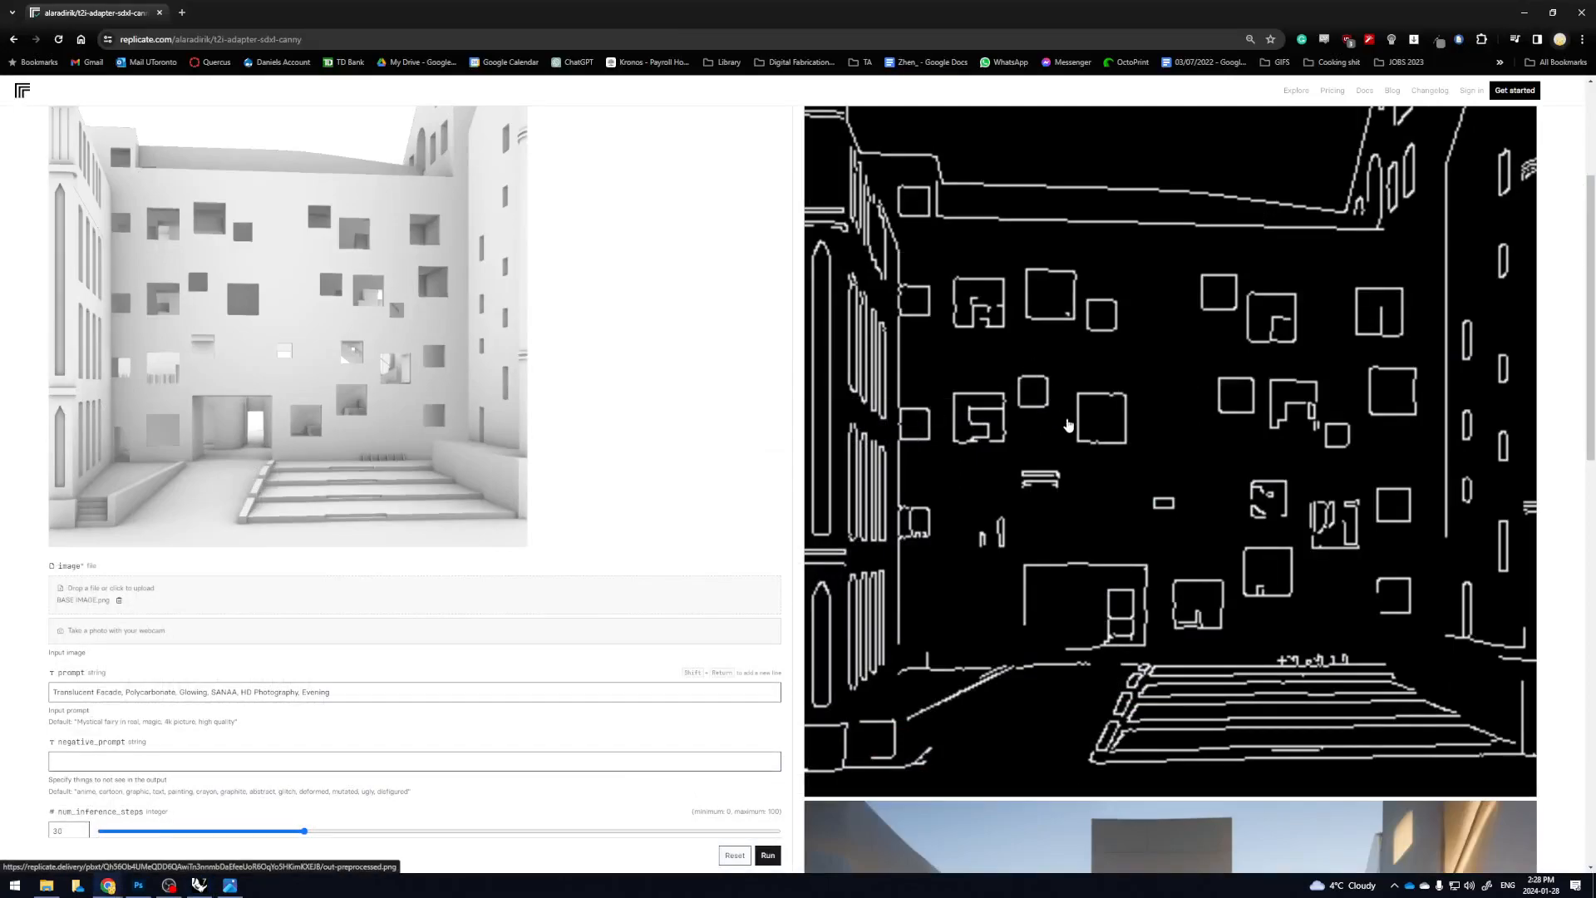
Examine the generated glowing facade rendering against the canny edge map and the base image
scroll(623, 513, up, 1)
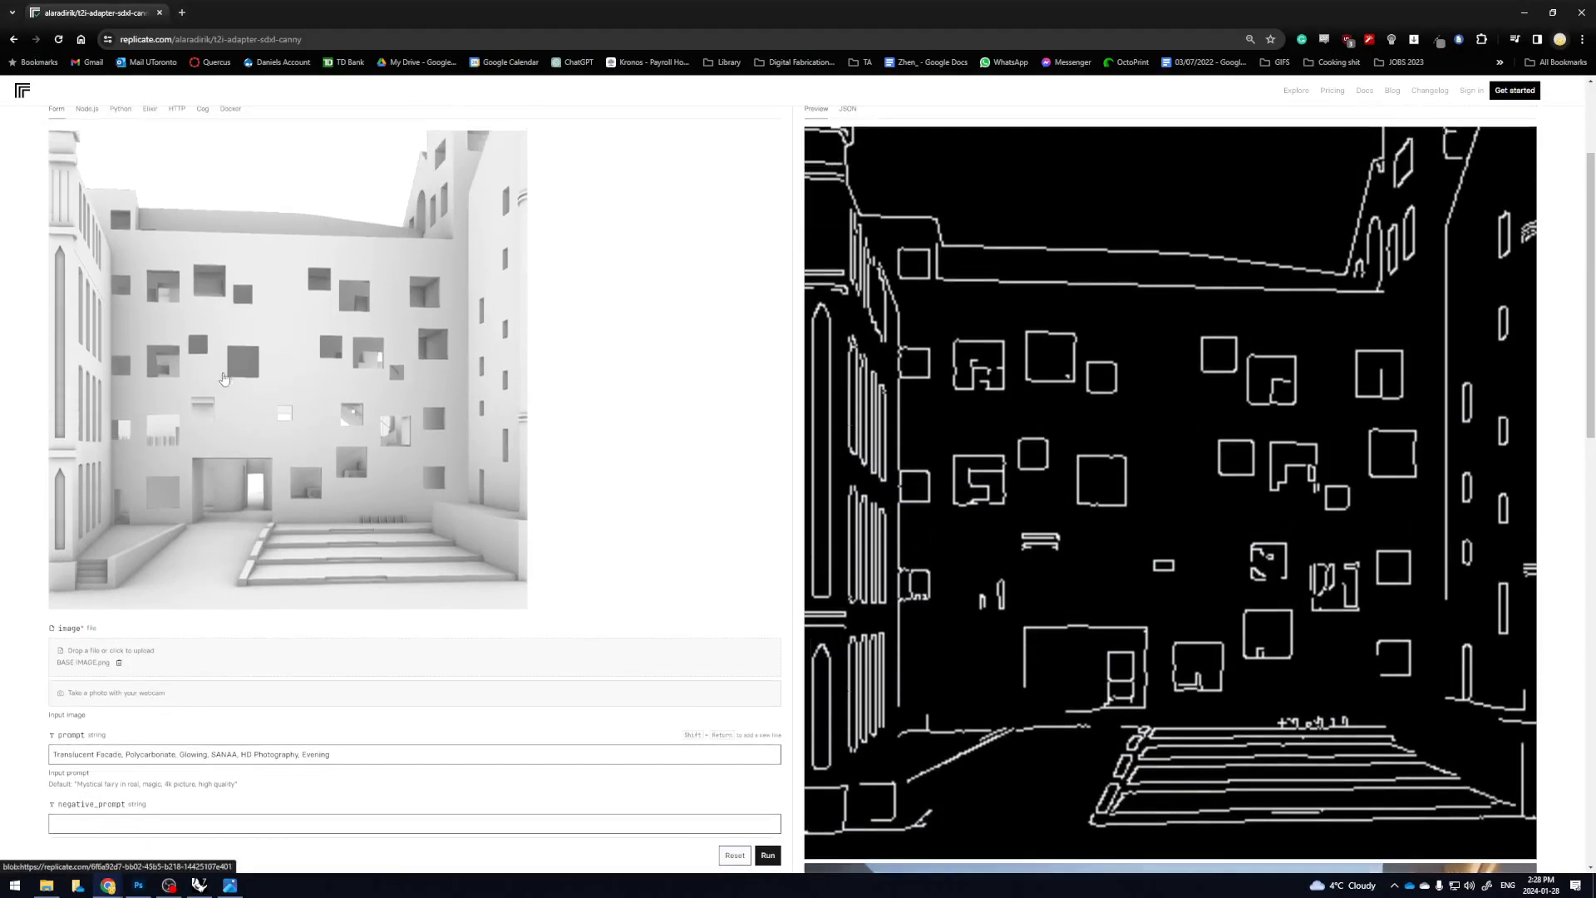
scroll(827, 495, down, 3)
scroll(804, 520, down, 6)
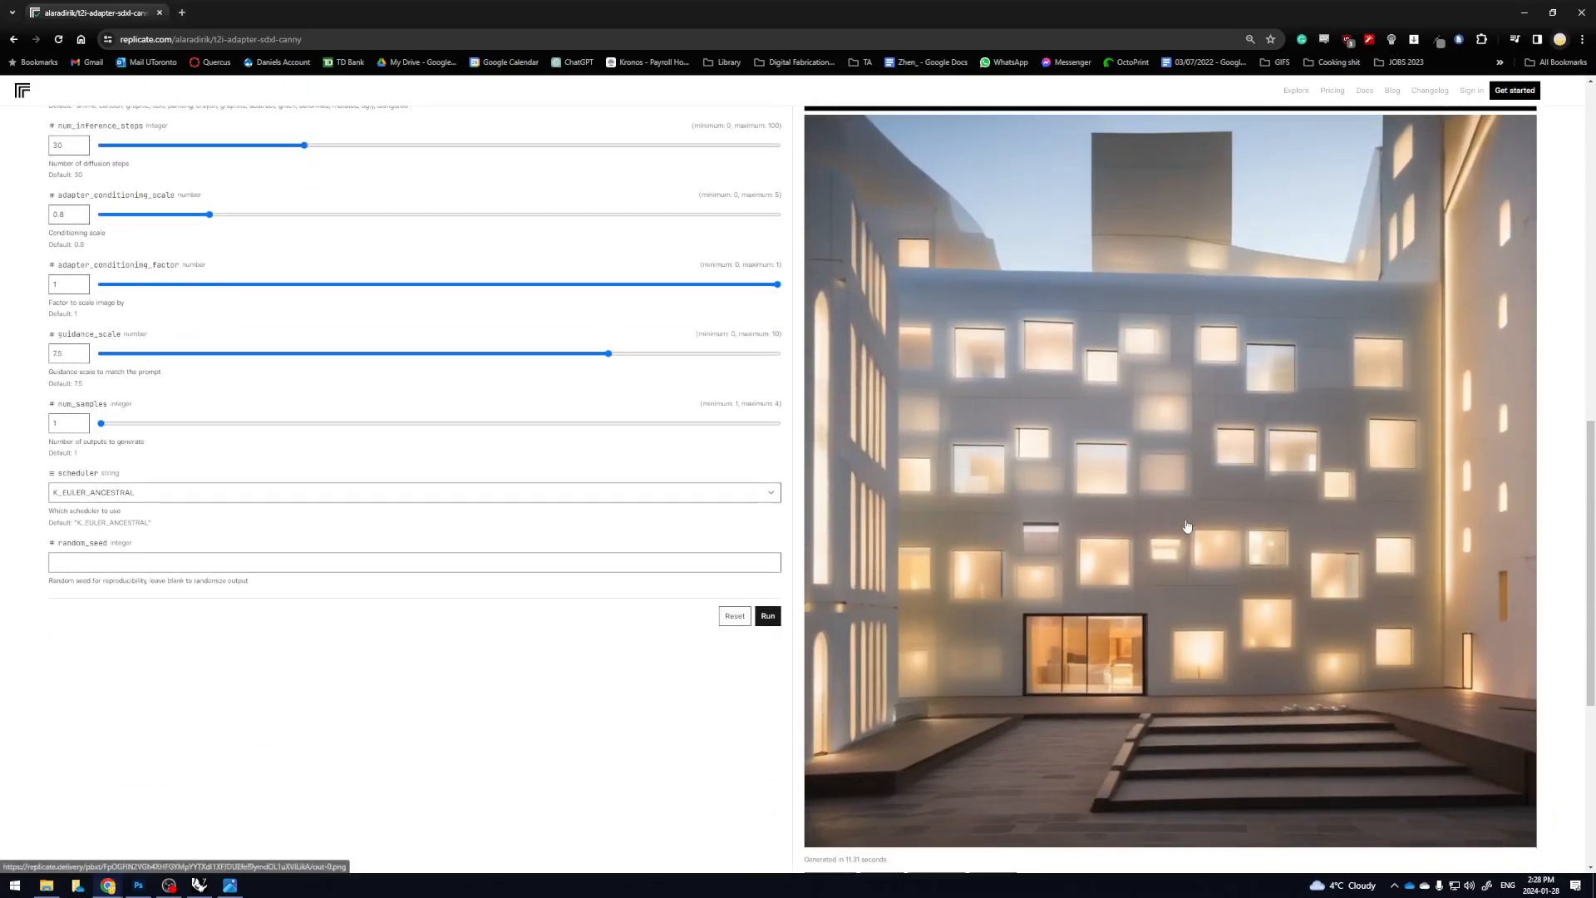
scroll(1187, 526, up, 3)
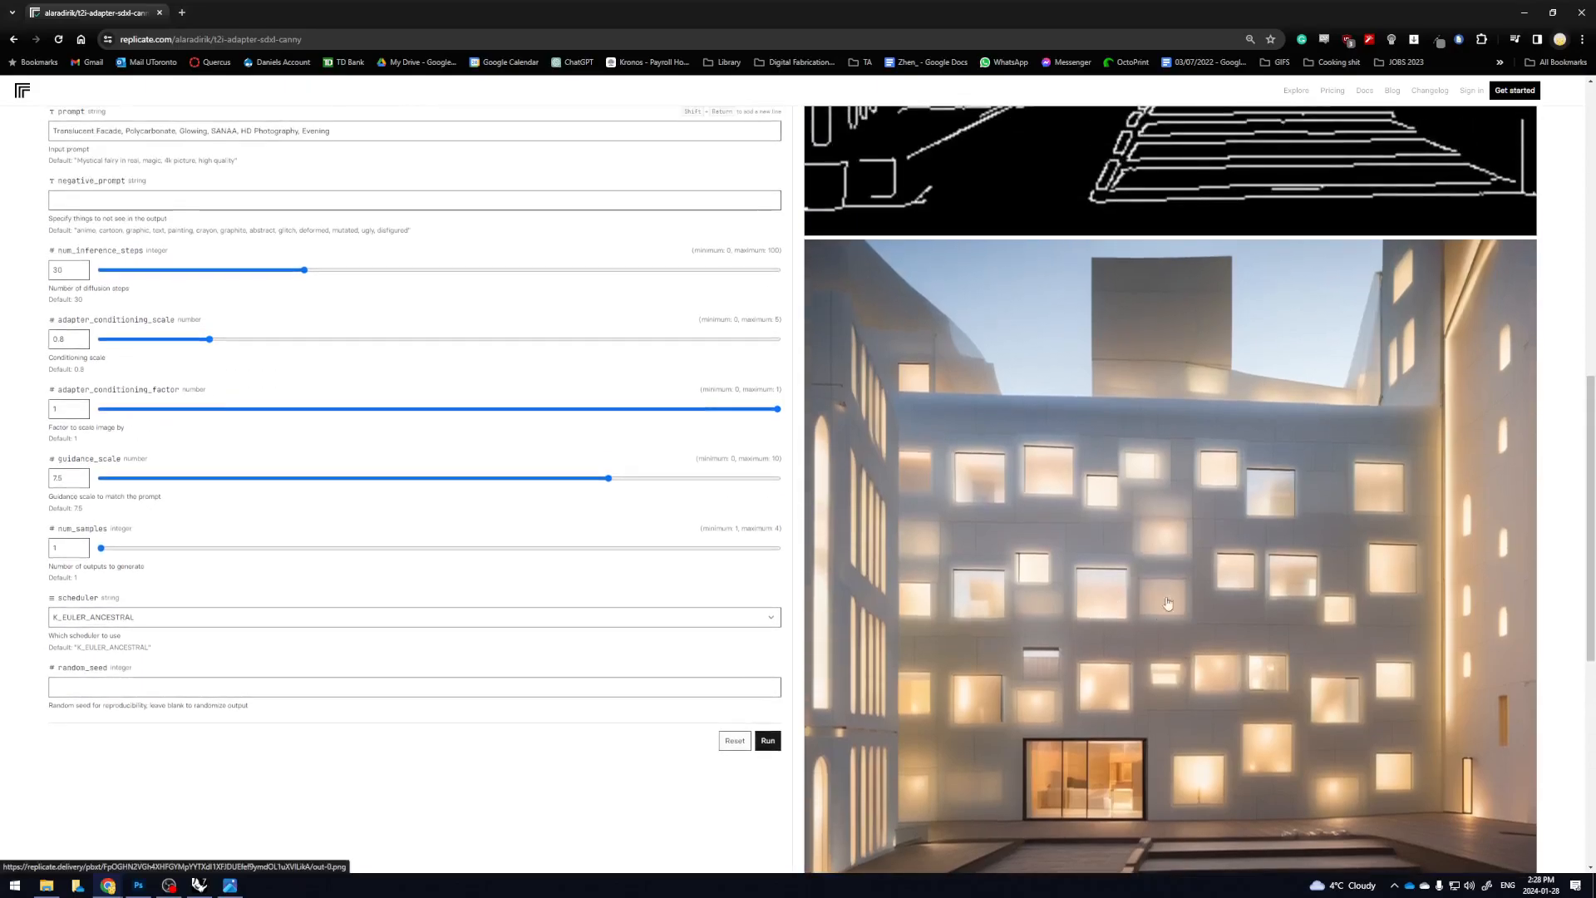
scroll(1227, 577, up, 6)
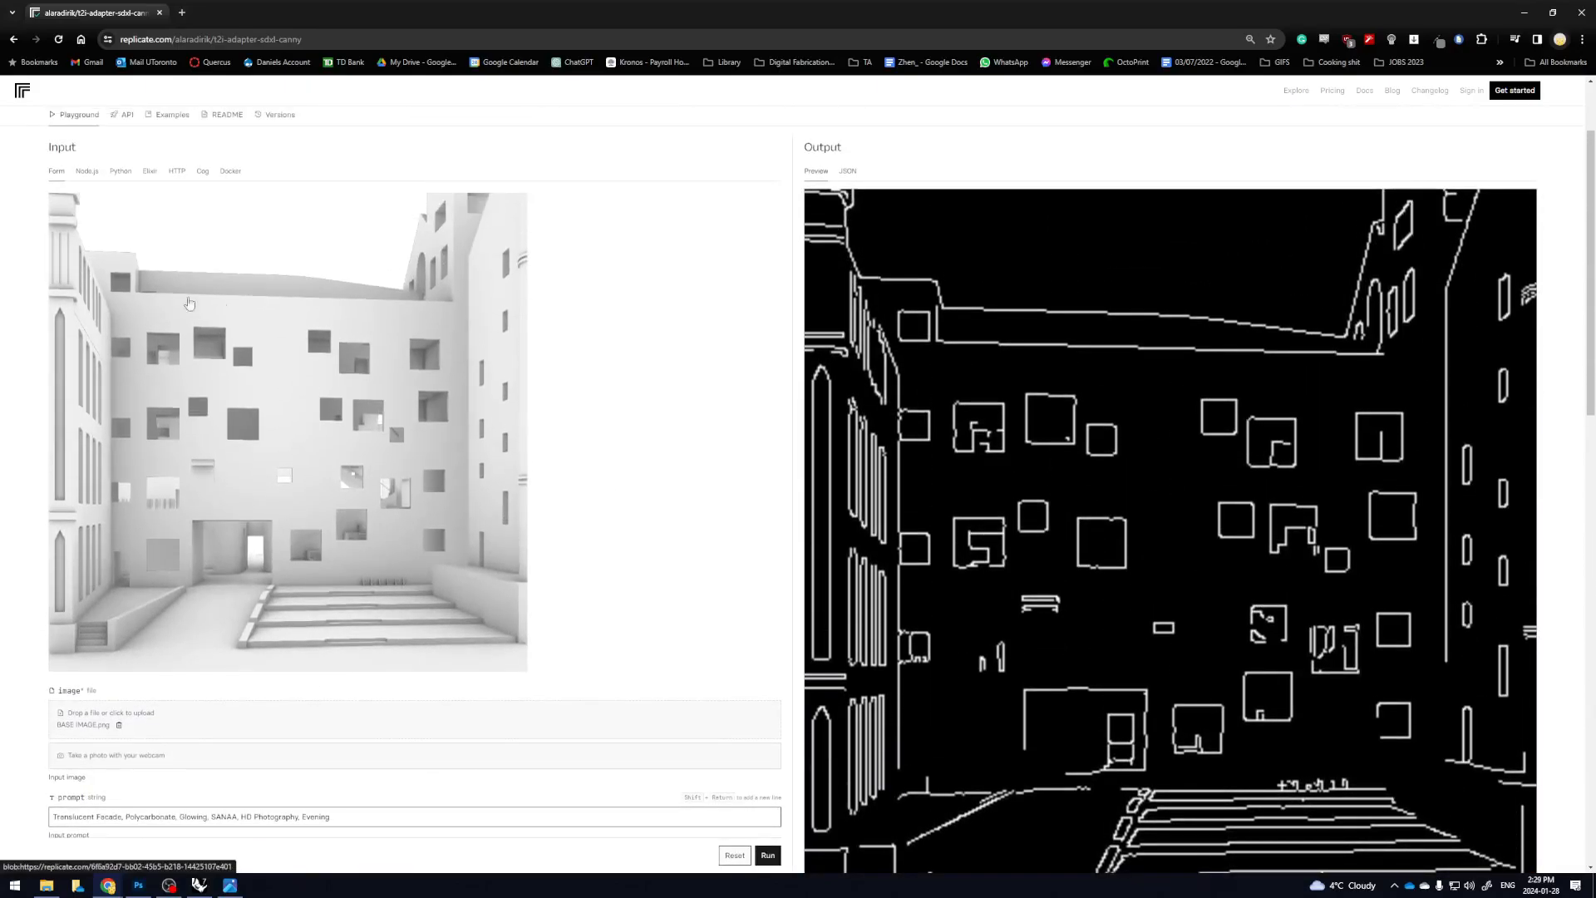
scroll(378, 432, down, 8)
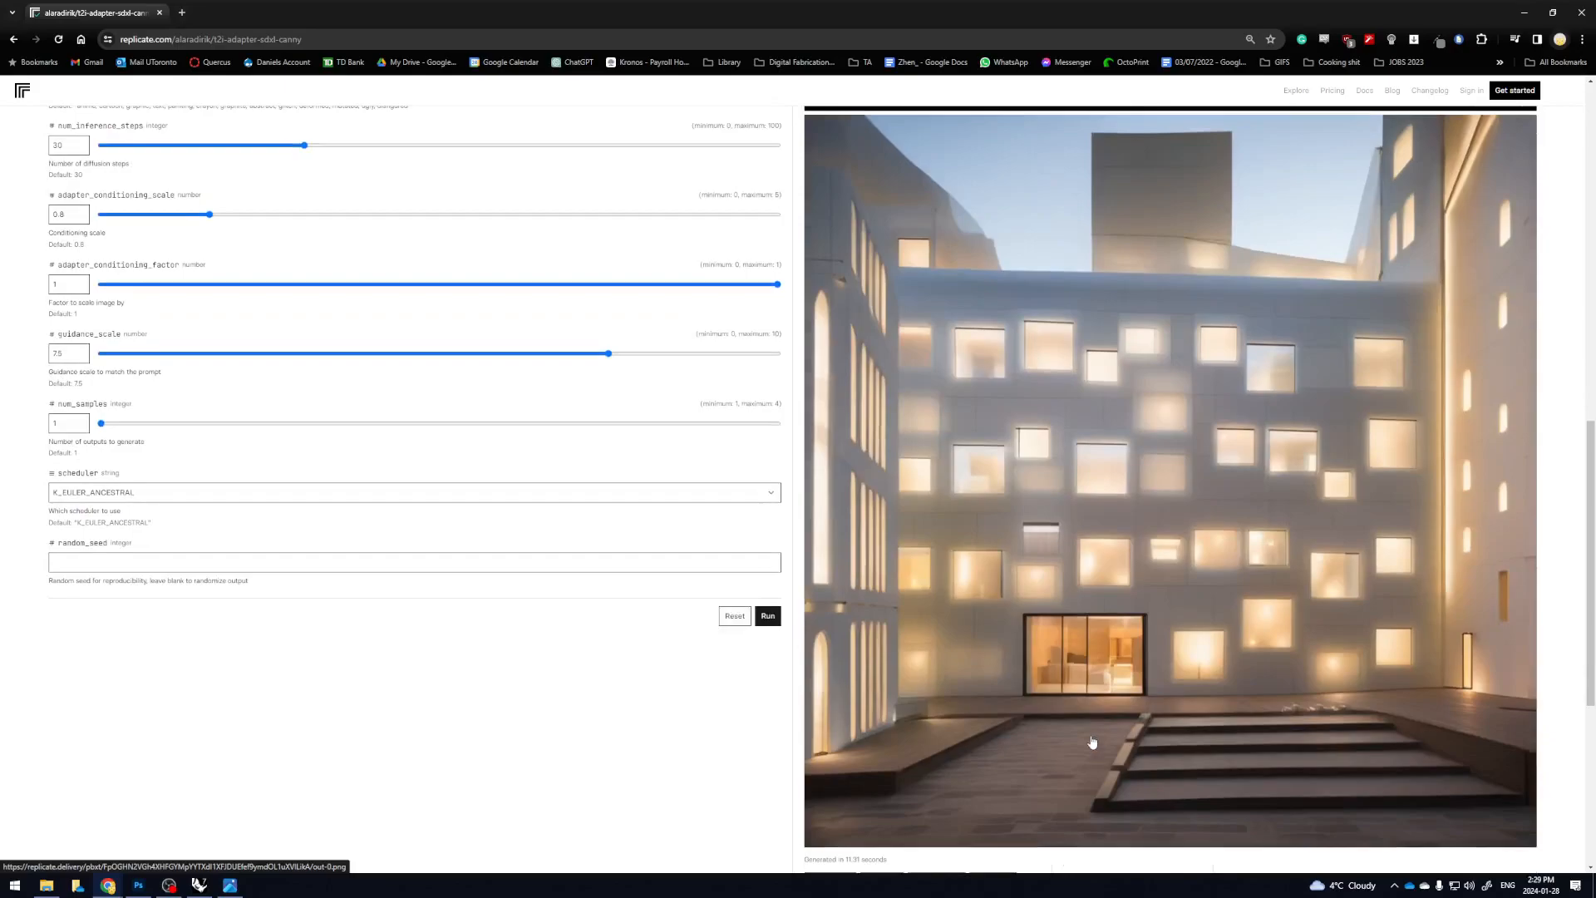
scroll(1136, 705, up, 1)
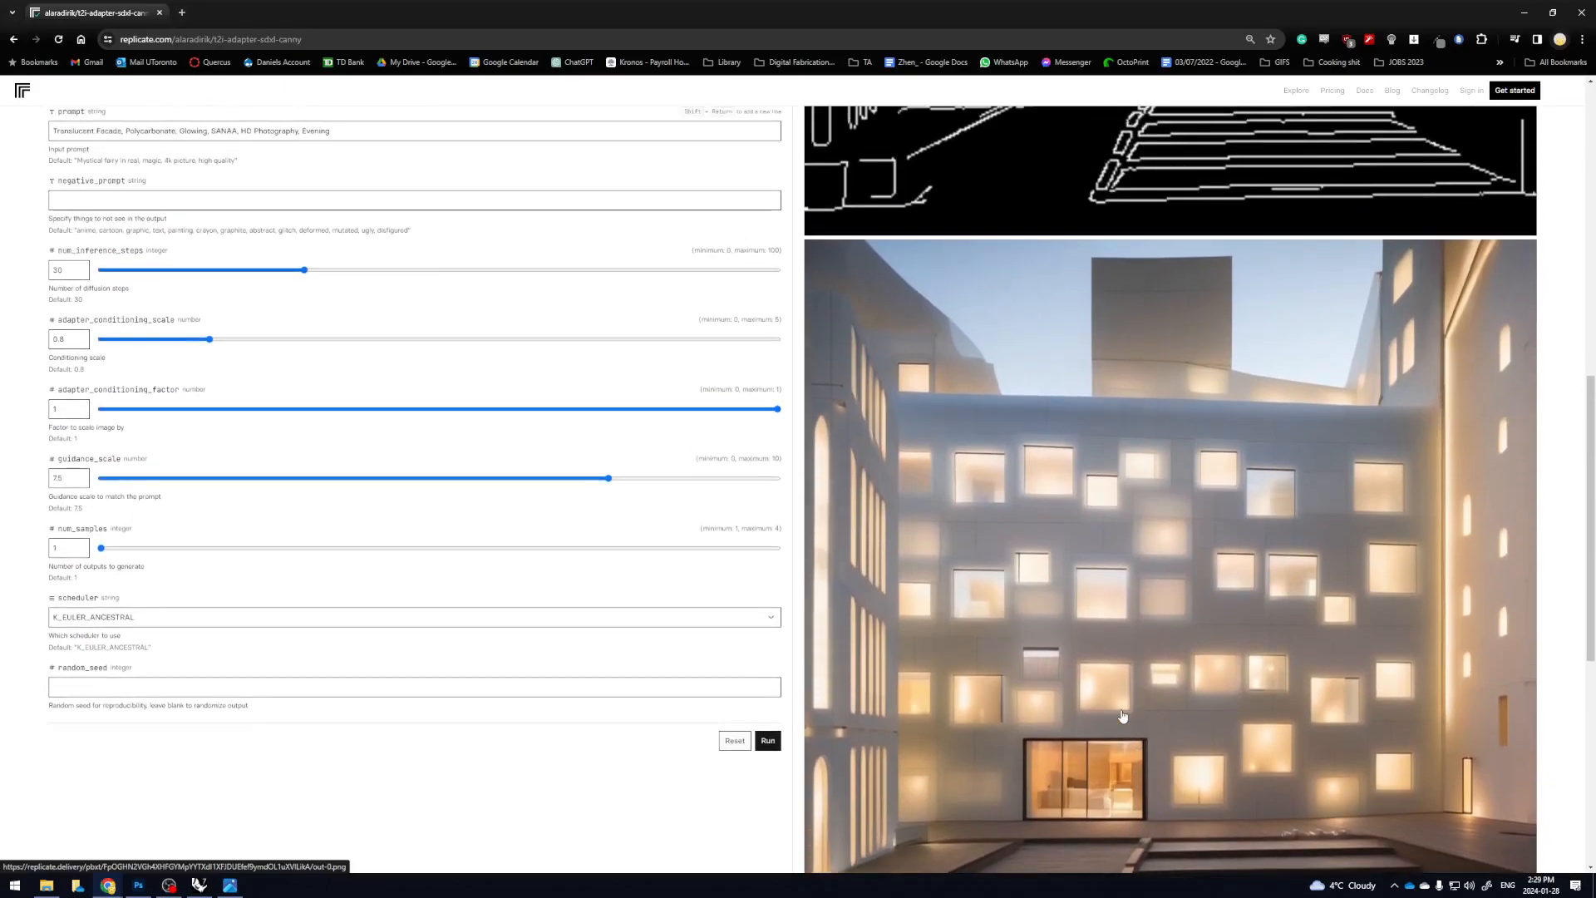
Open the generated rendering at full size and save it as PNG "OUTPUT 1" in !Library AI Workstudy > Rendering > WORKING FILES
click(1045, 822)
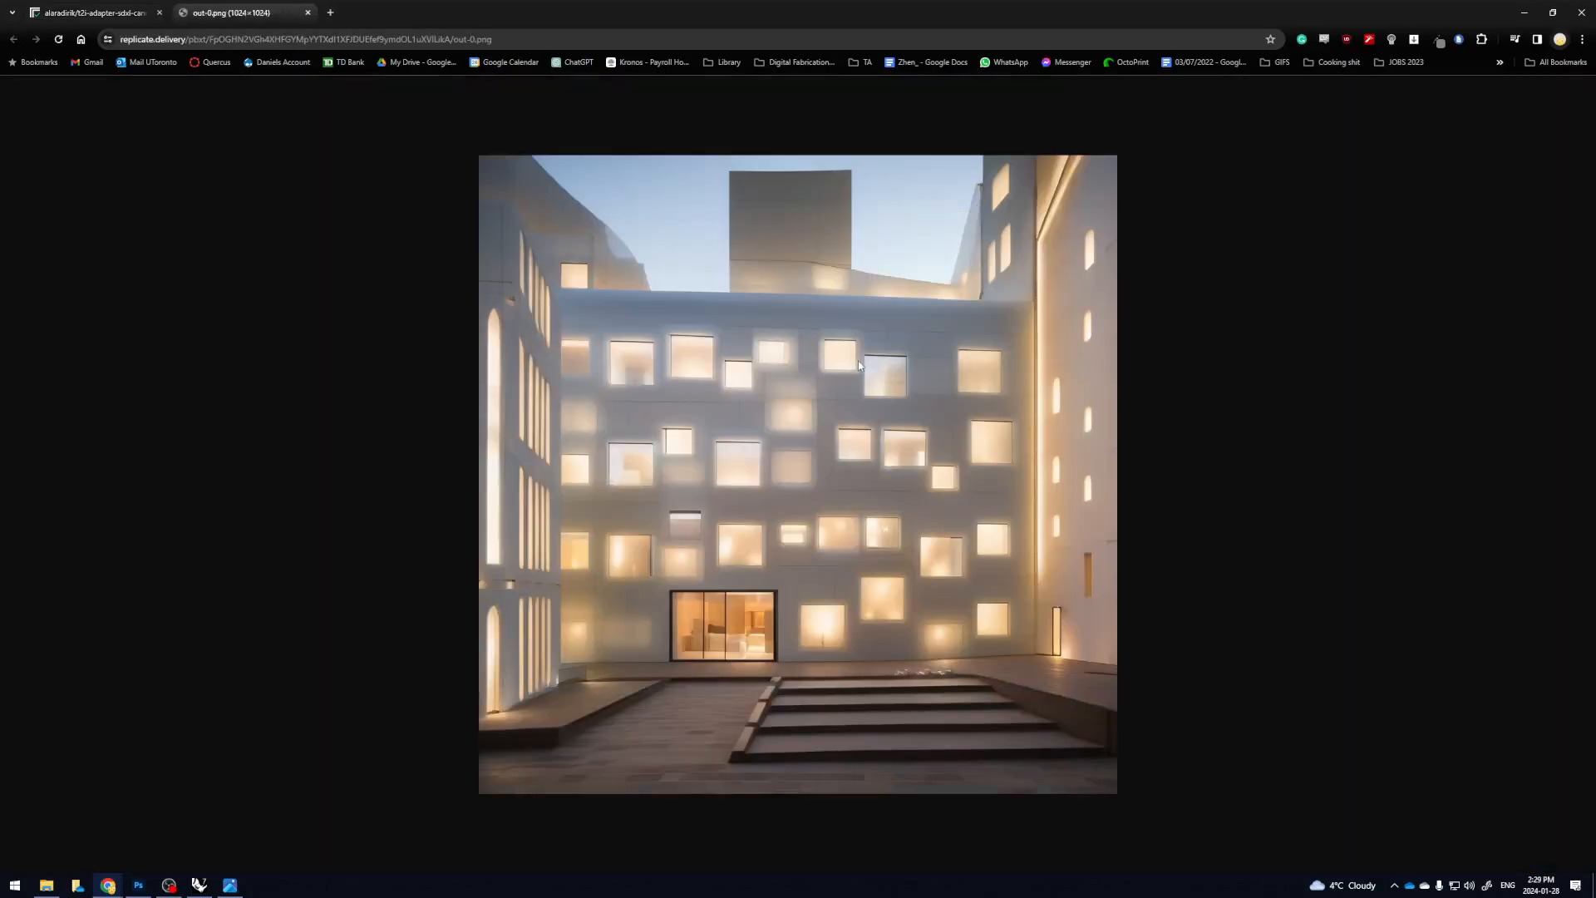
right_click(837, 337)
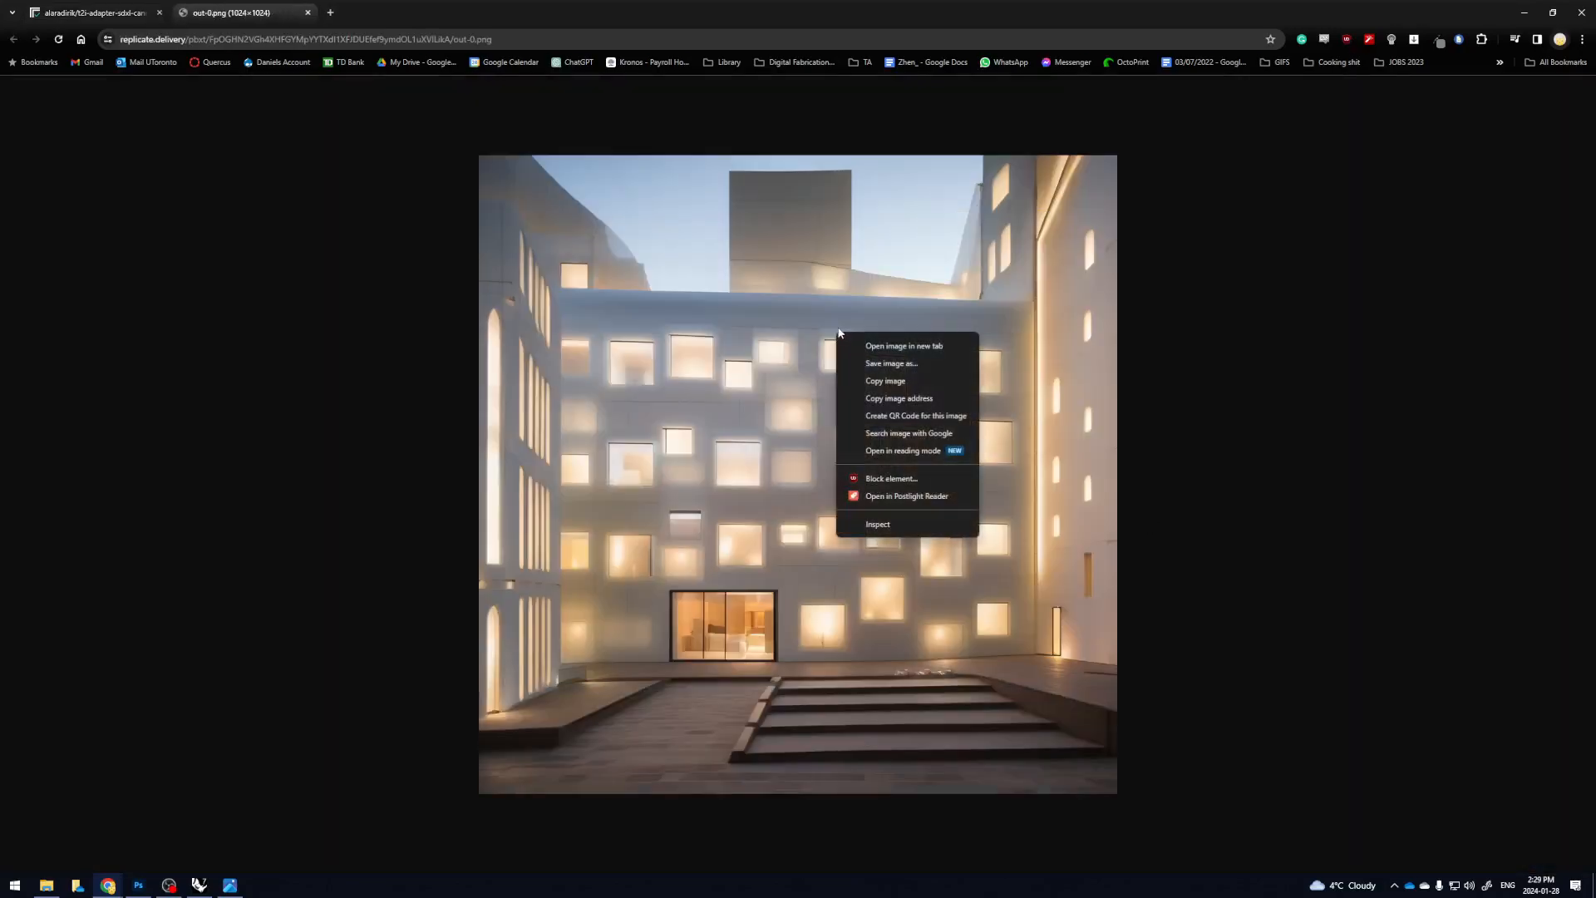
click(871, 365)
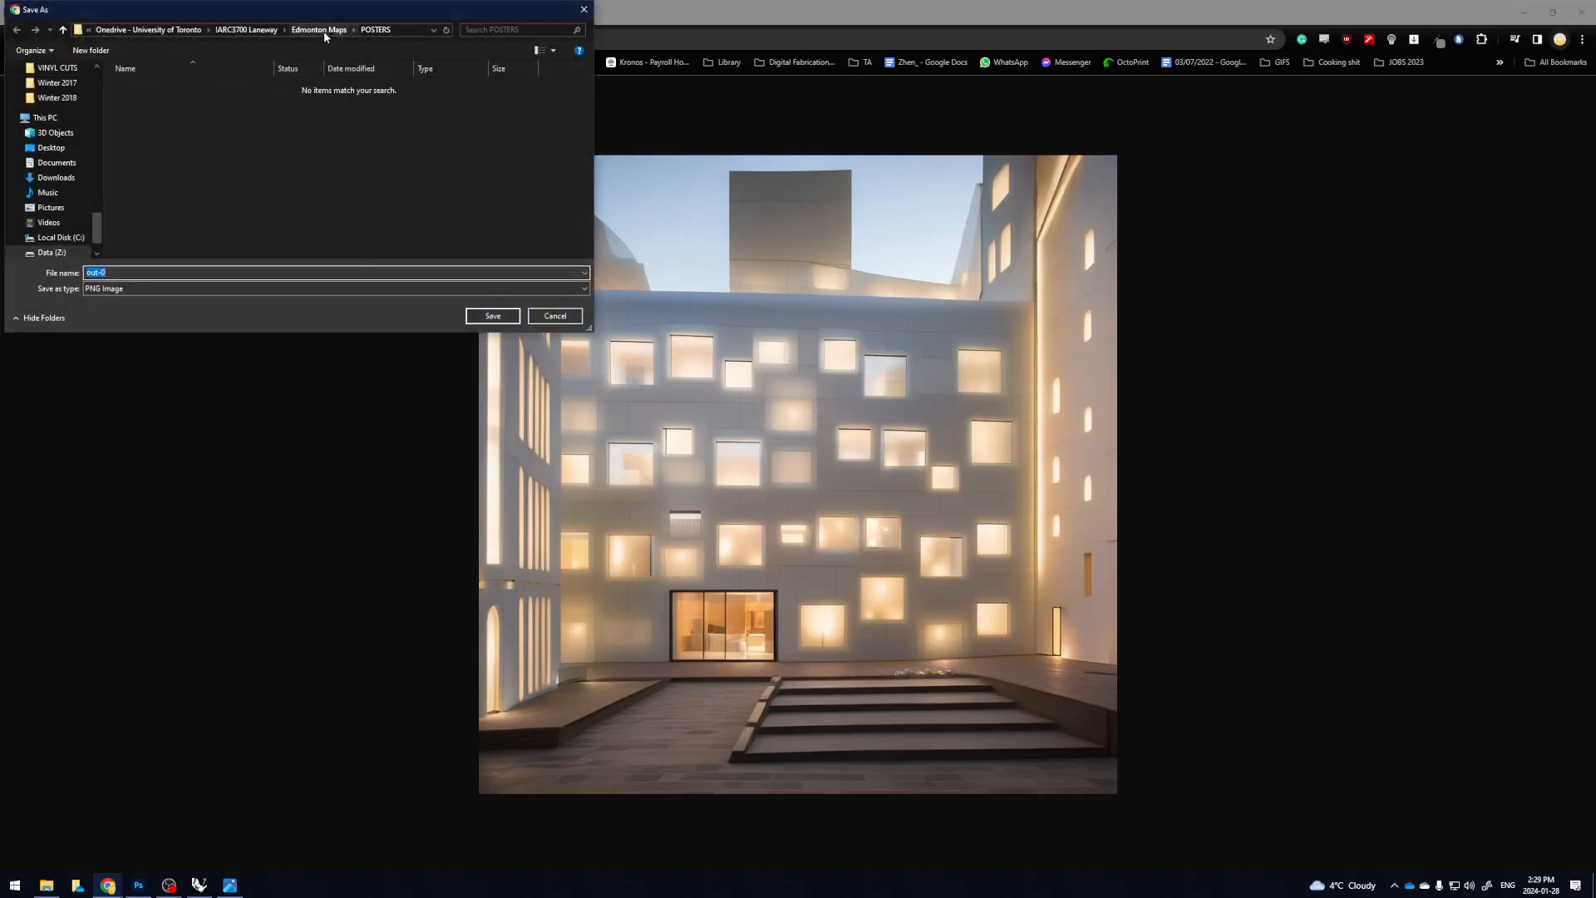
scroll(83, 191, up, 10)
scroll(83, 192, up, 8)
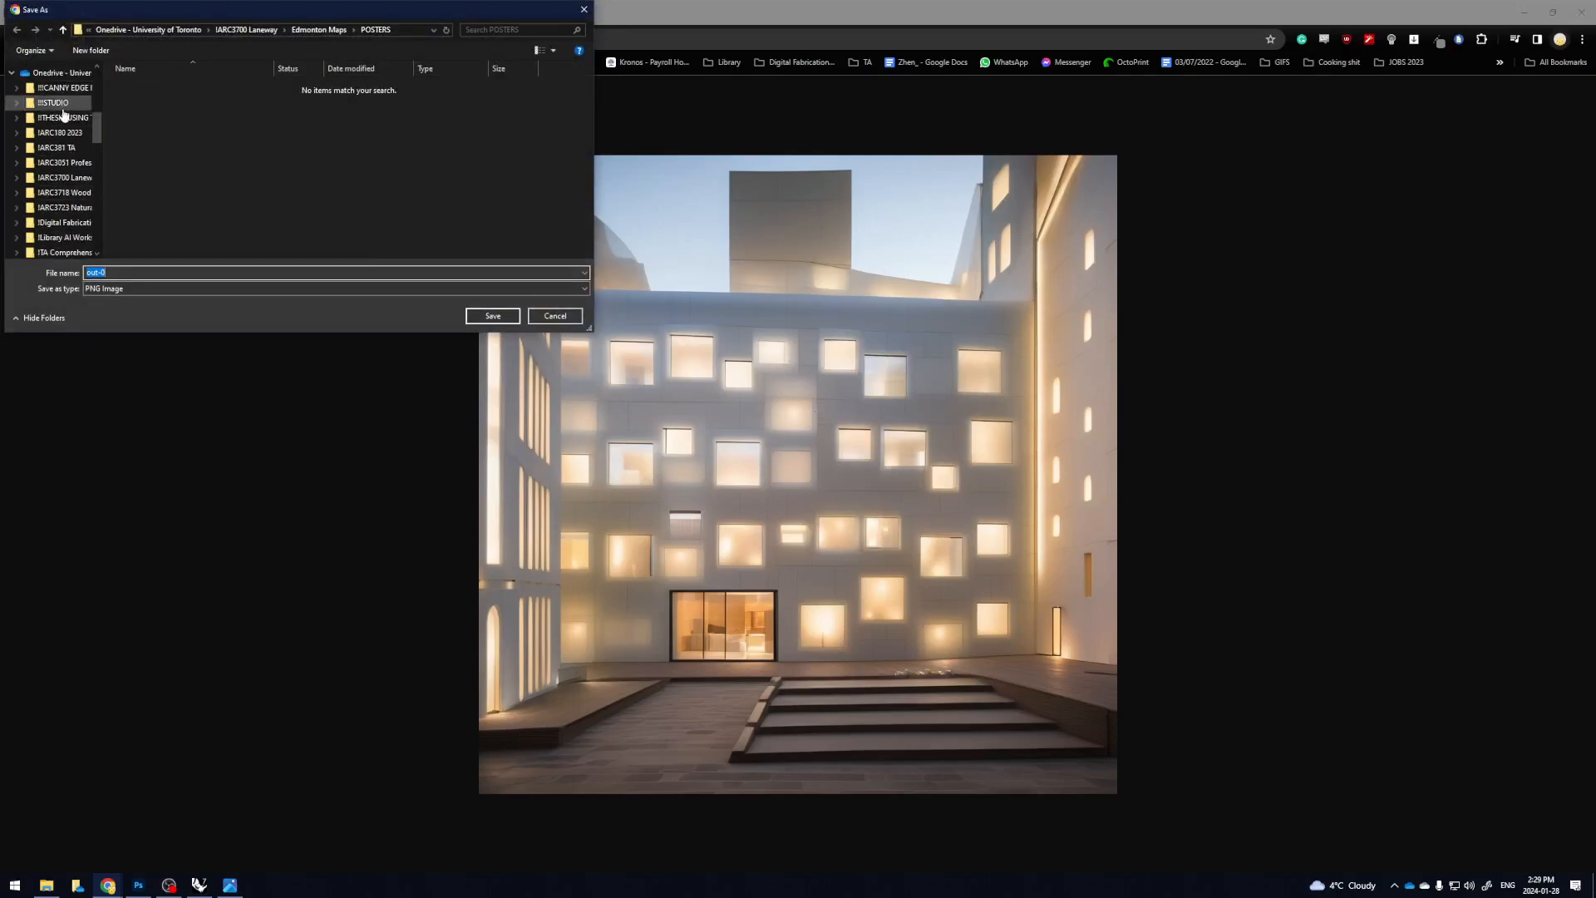
click(65, 236)
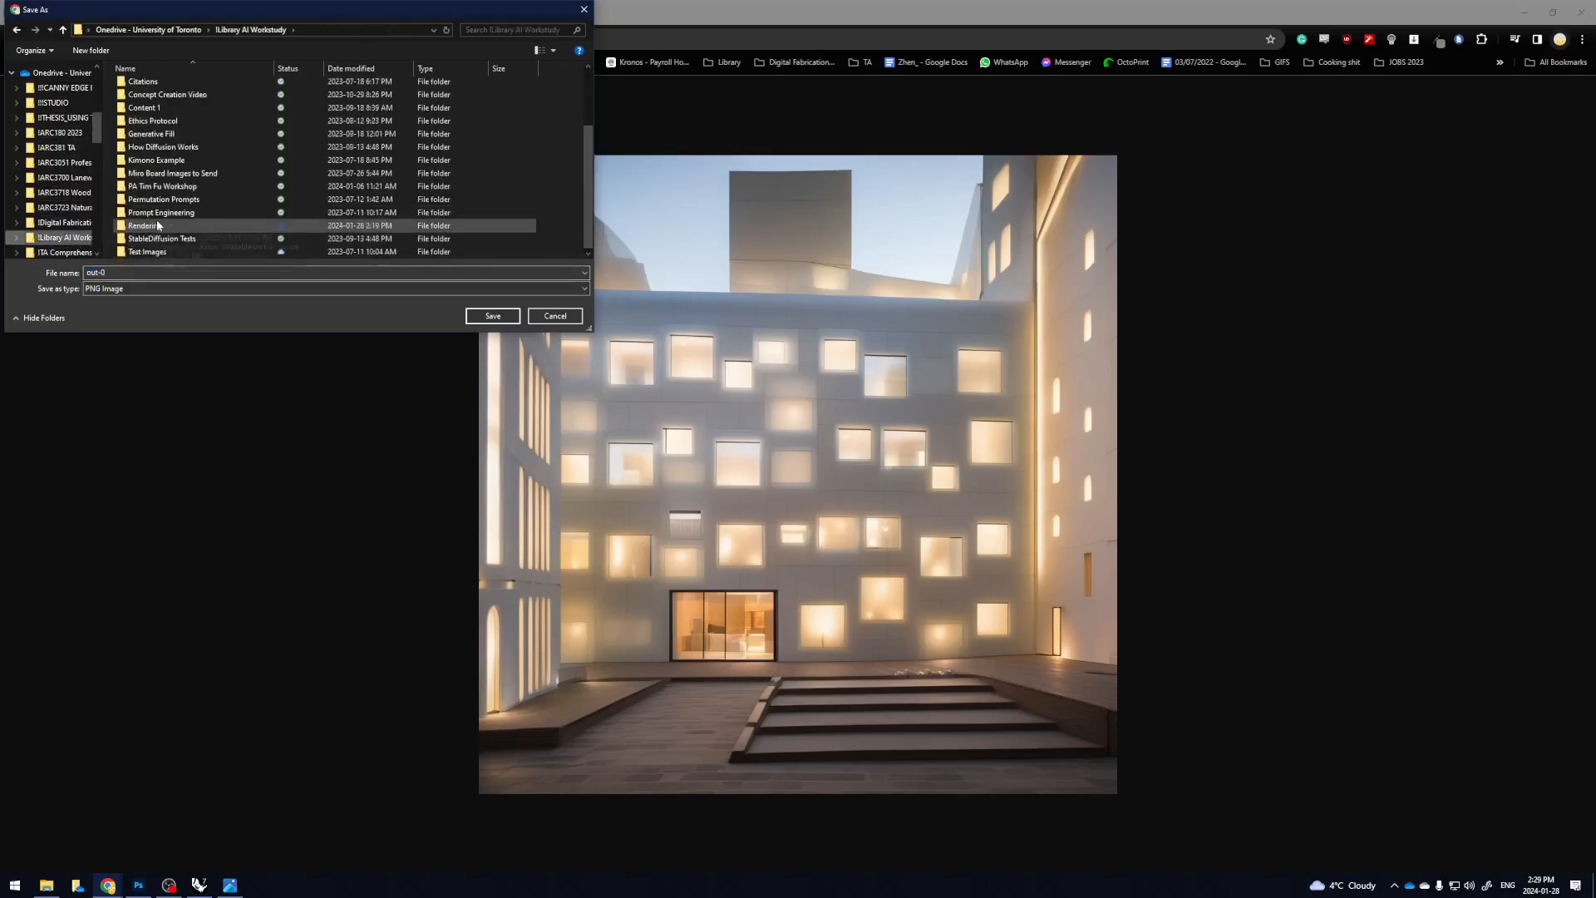
double_click(143, 225)
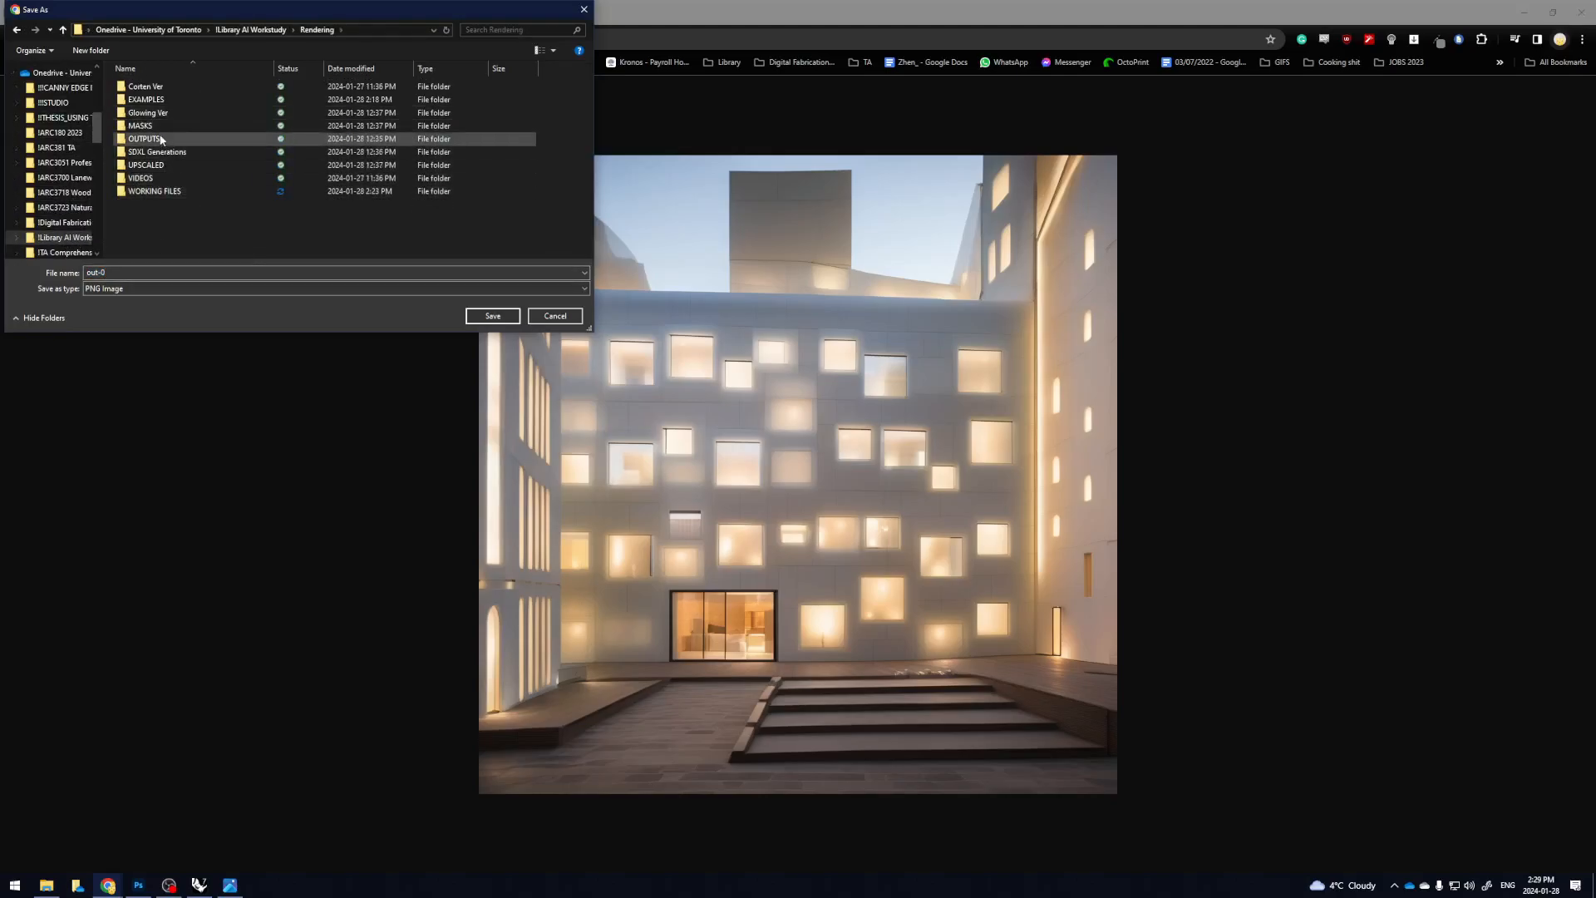
double_click(153, 191)
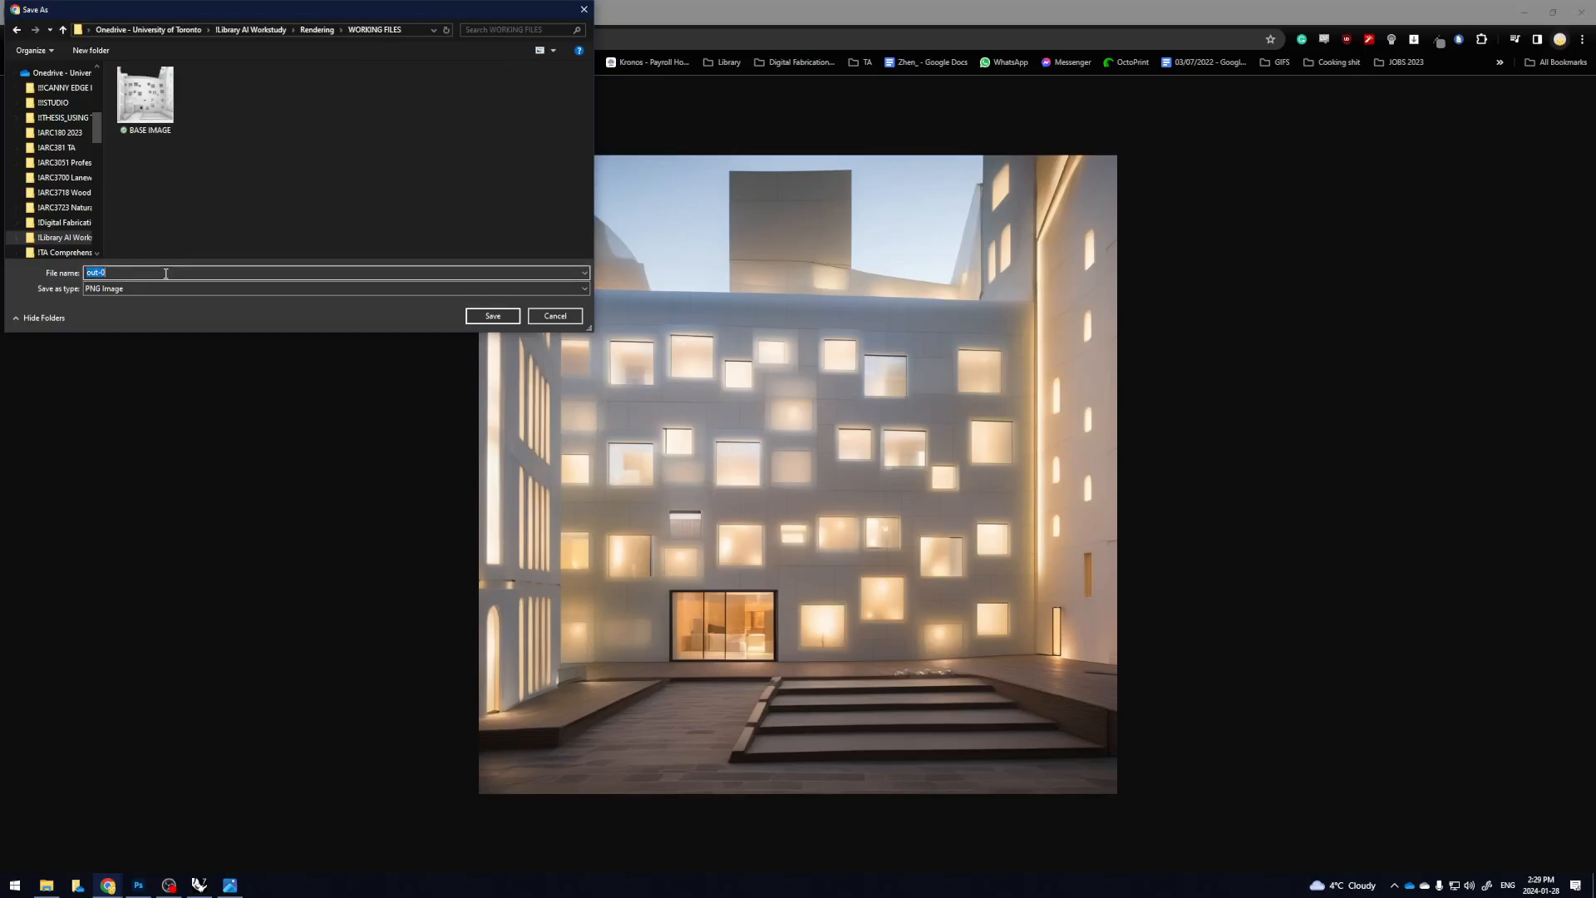
text(OUTPUT 1)
key(Return)
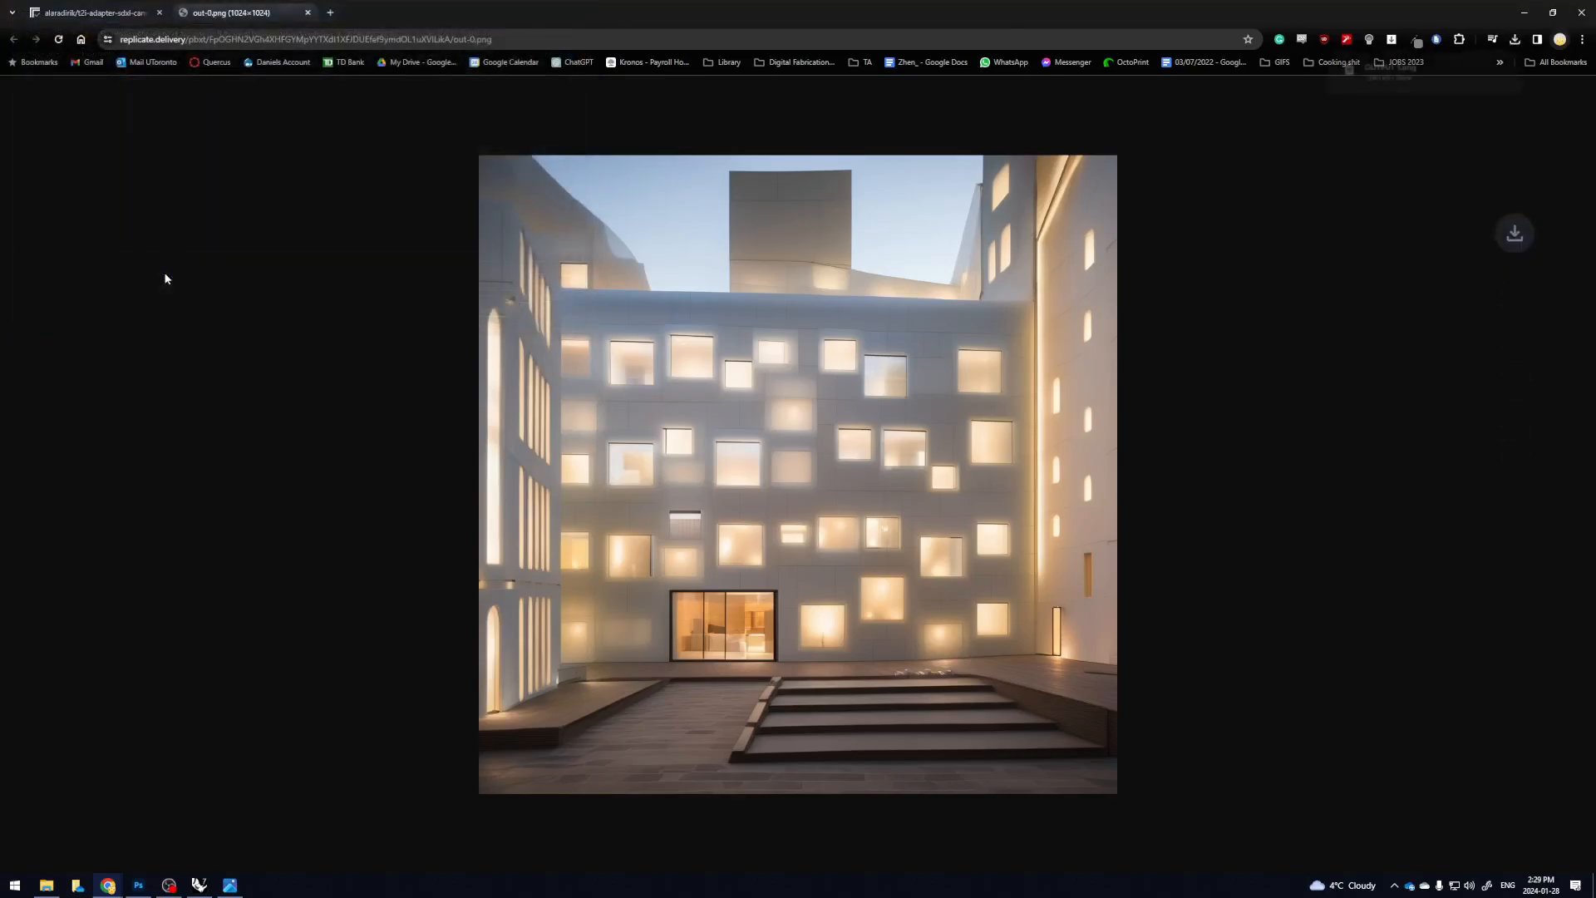
Return to the model page and examine how the rendering's steps and entrance follow the base image and edge map
click(92, 13)
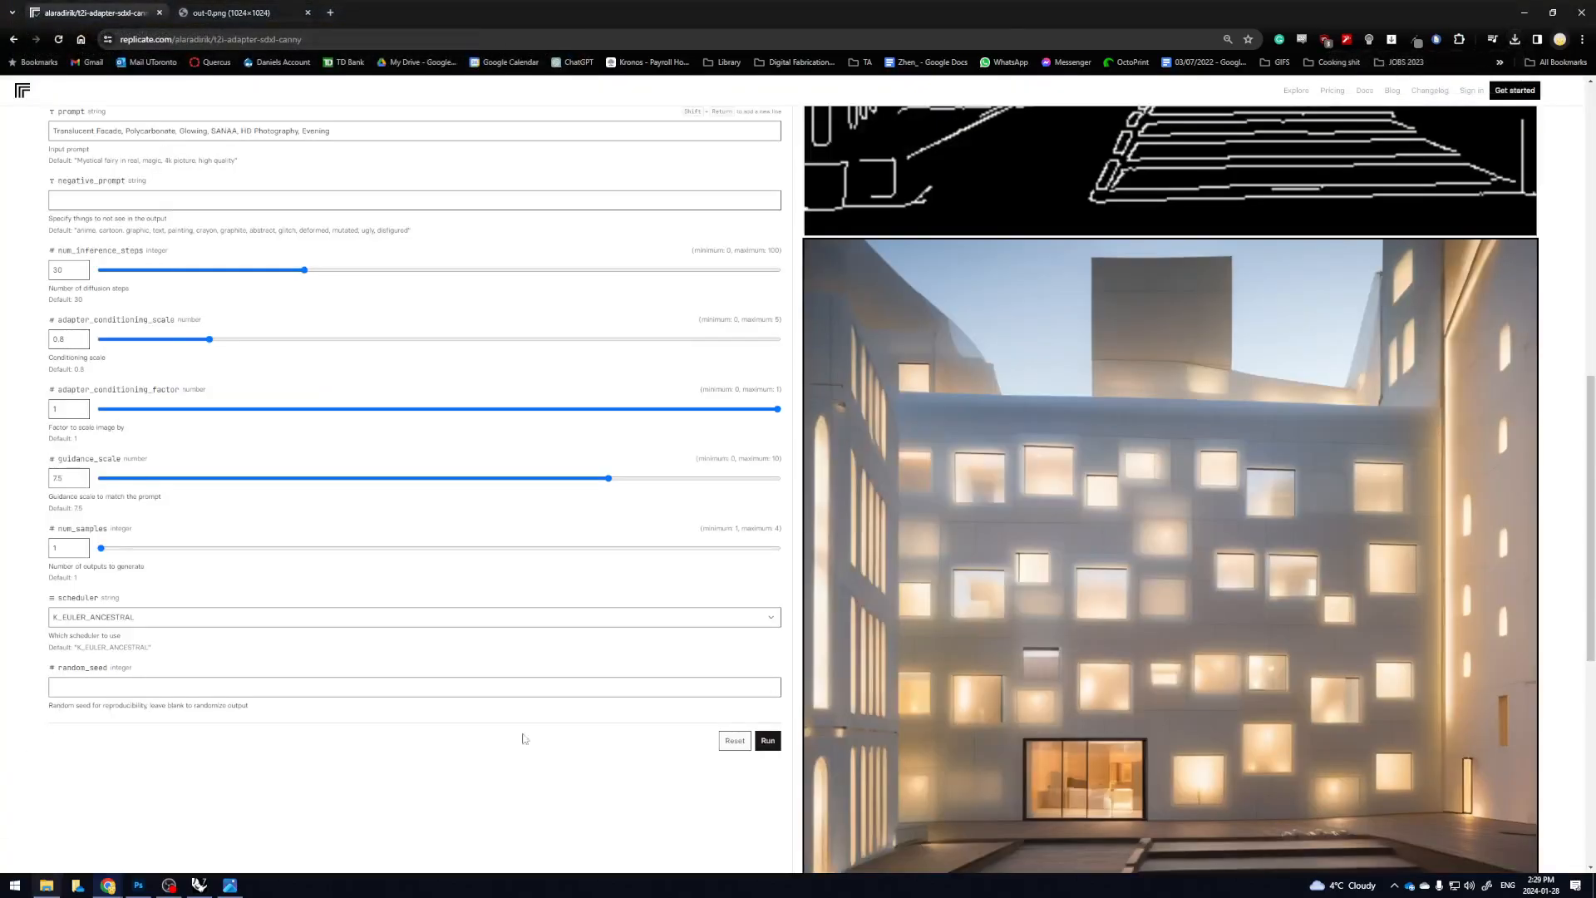
scroll(1072, 499, down, 2)
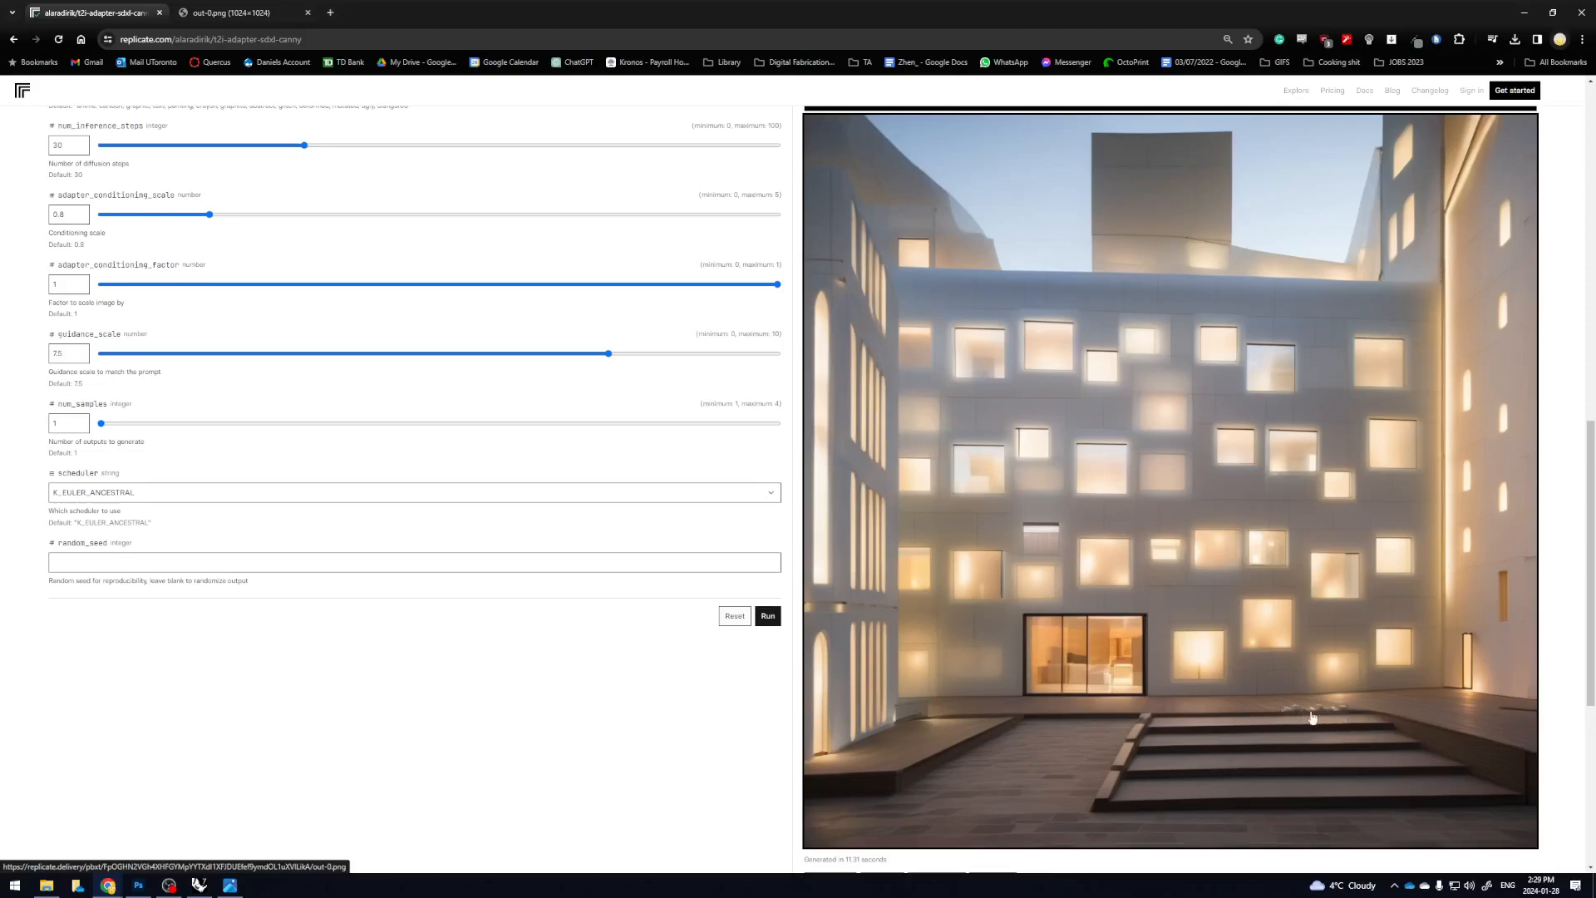
scroll(1346, 720, up, 8)
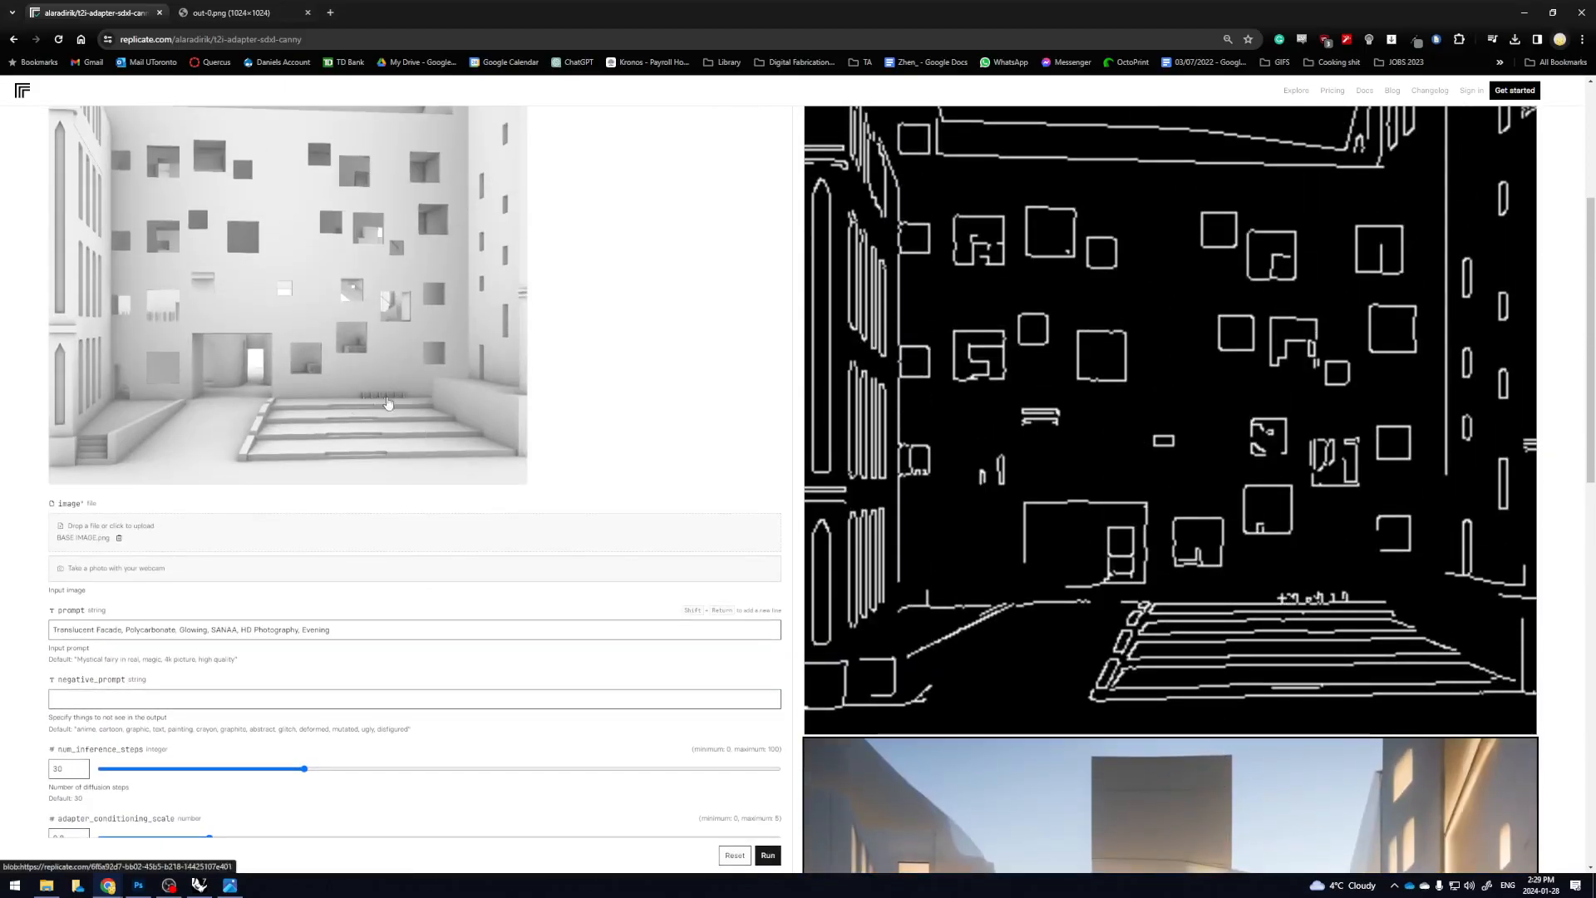
scroll(1289, 607, down, 6)
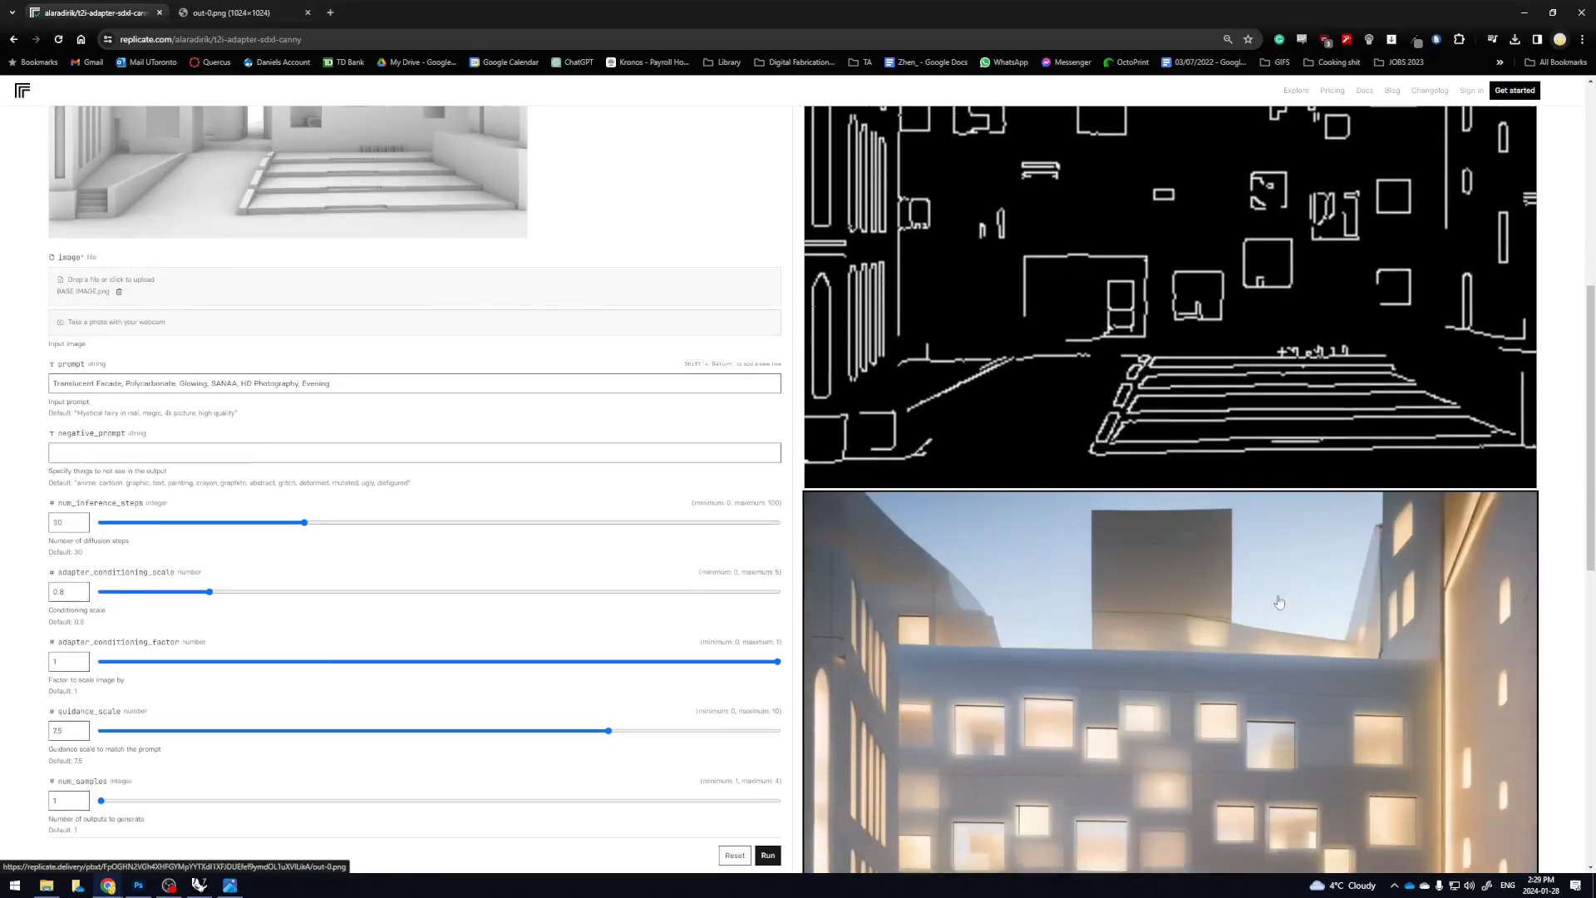
scroll(1281, 641, down, 2)
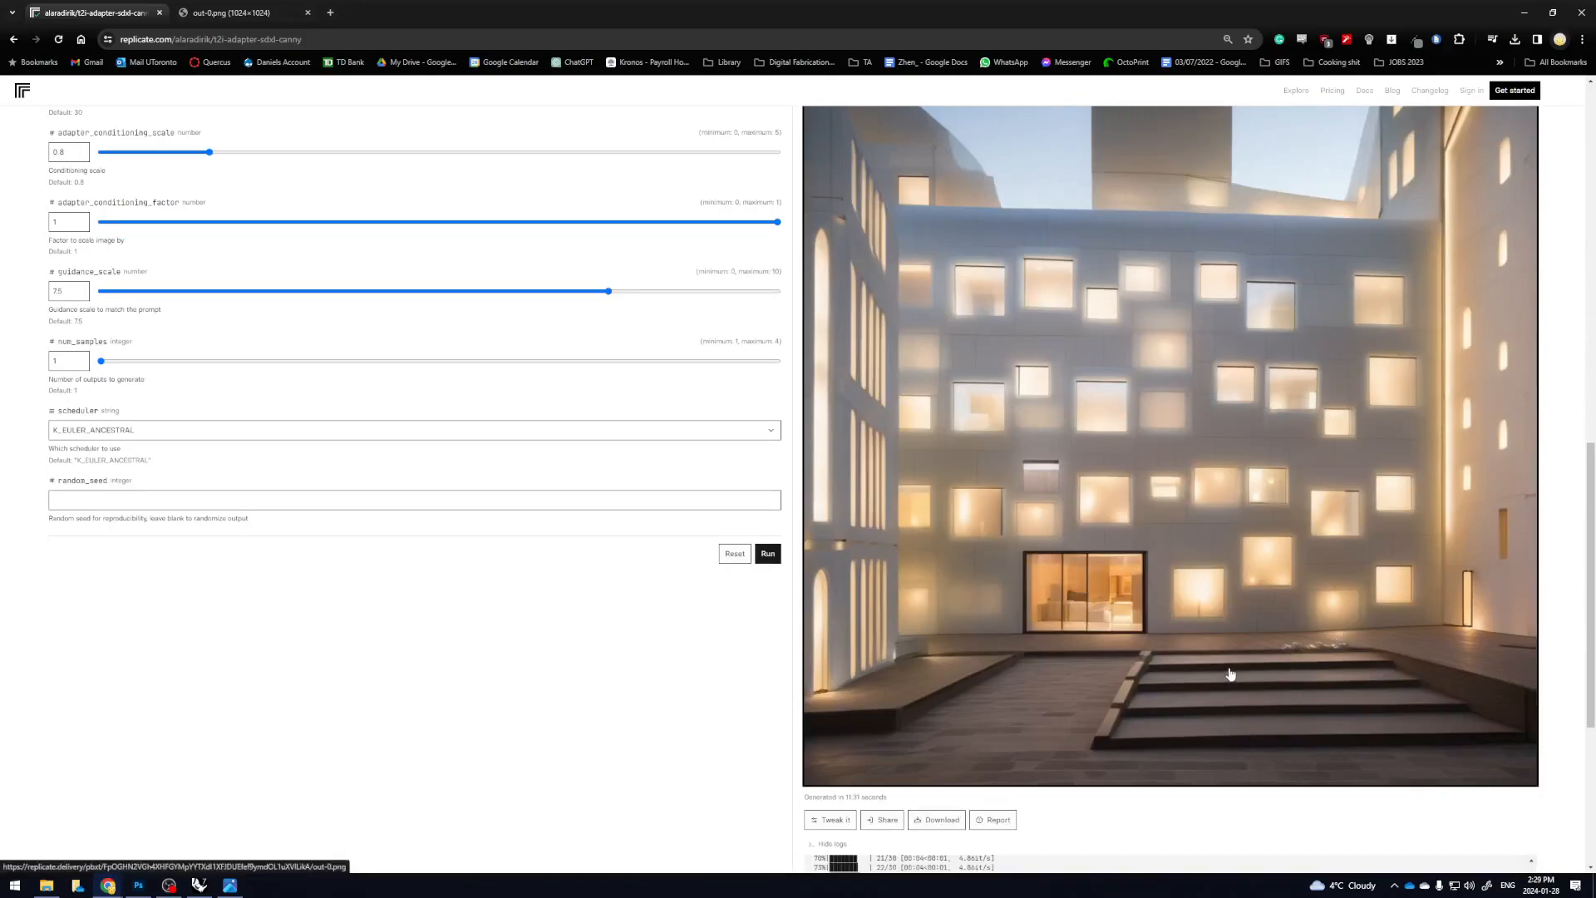
scroll(1230, 675, up, 1)
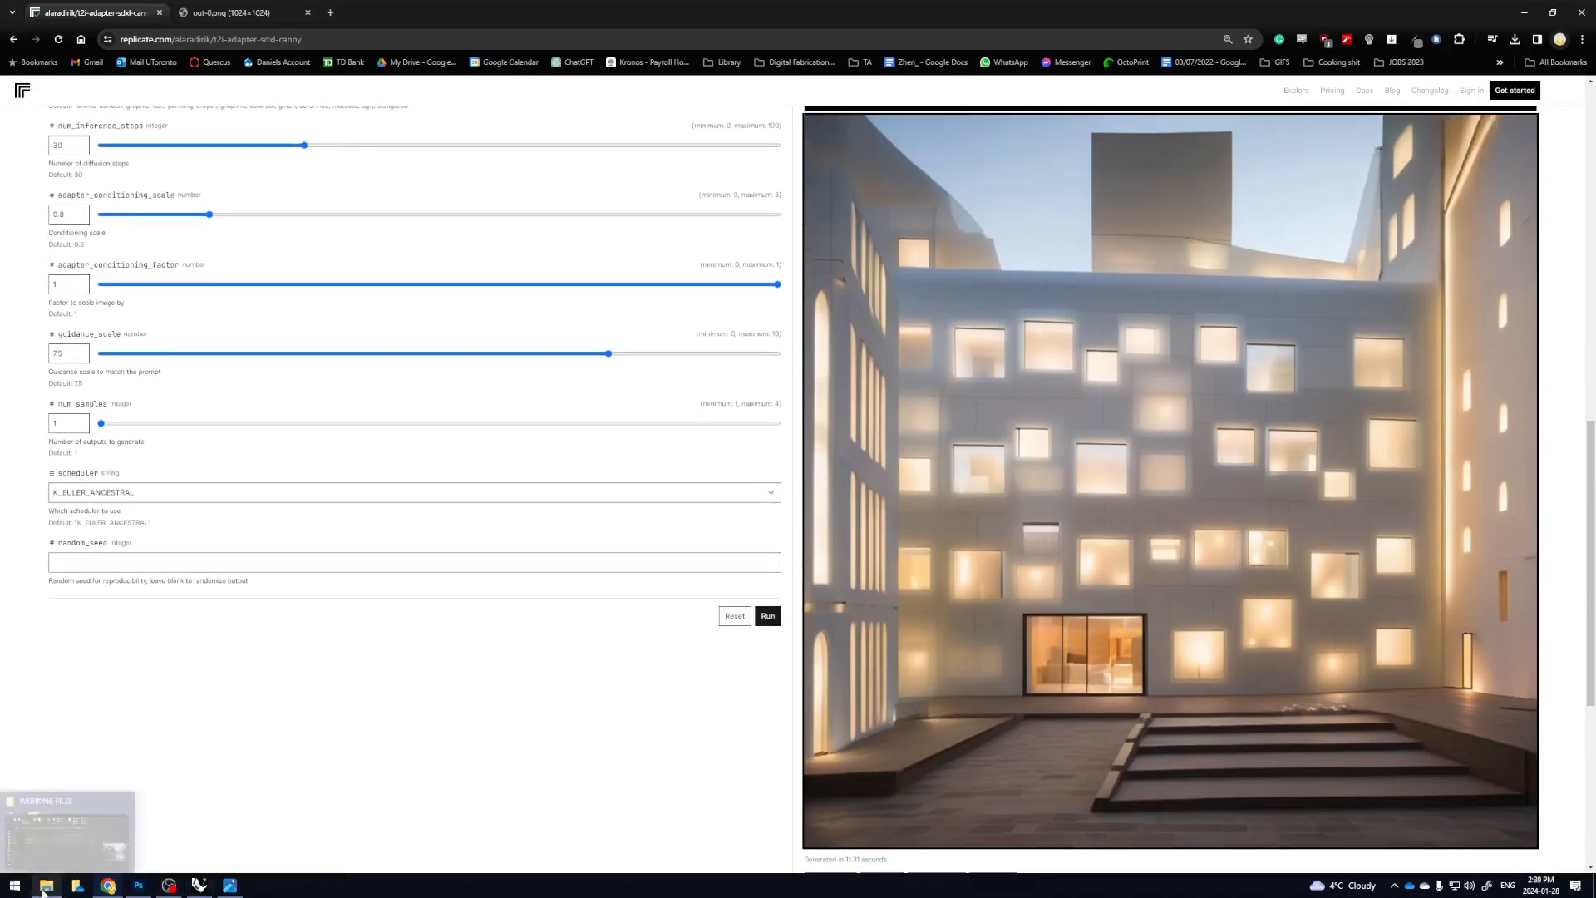
Check the saved OUTPUT 1 file in the WORKING FILES folder and view the full-size rendering again
click(46, 887)
click(931, 564)
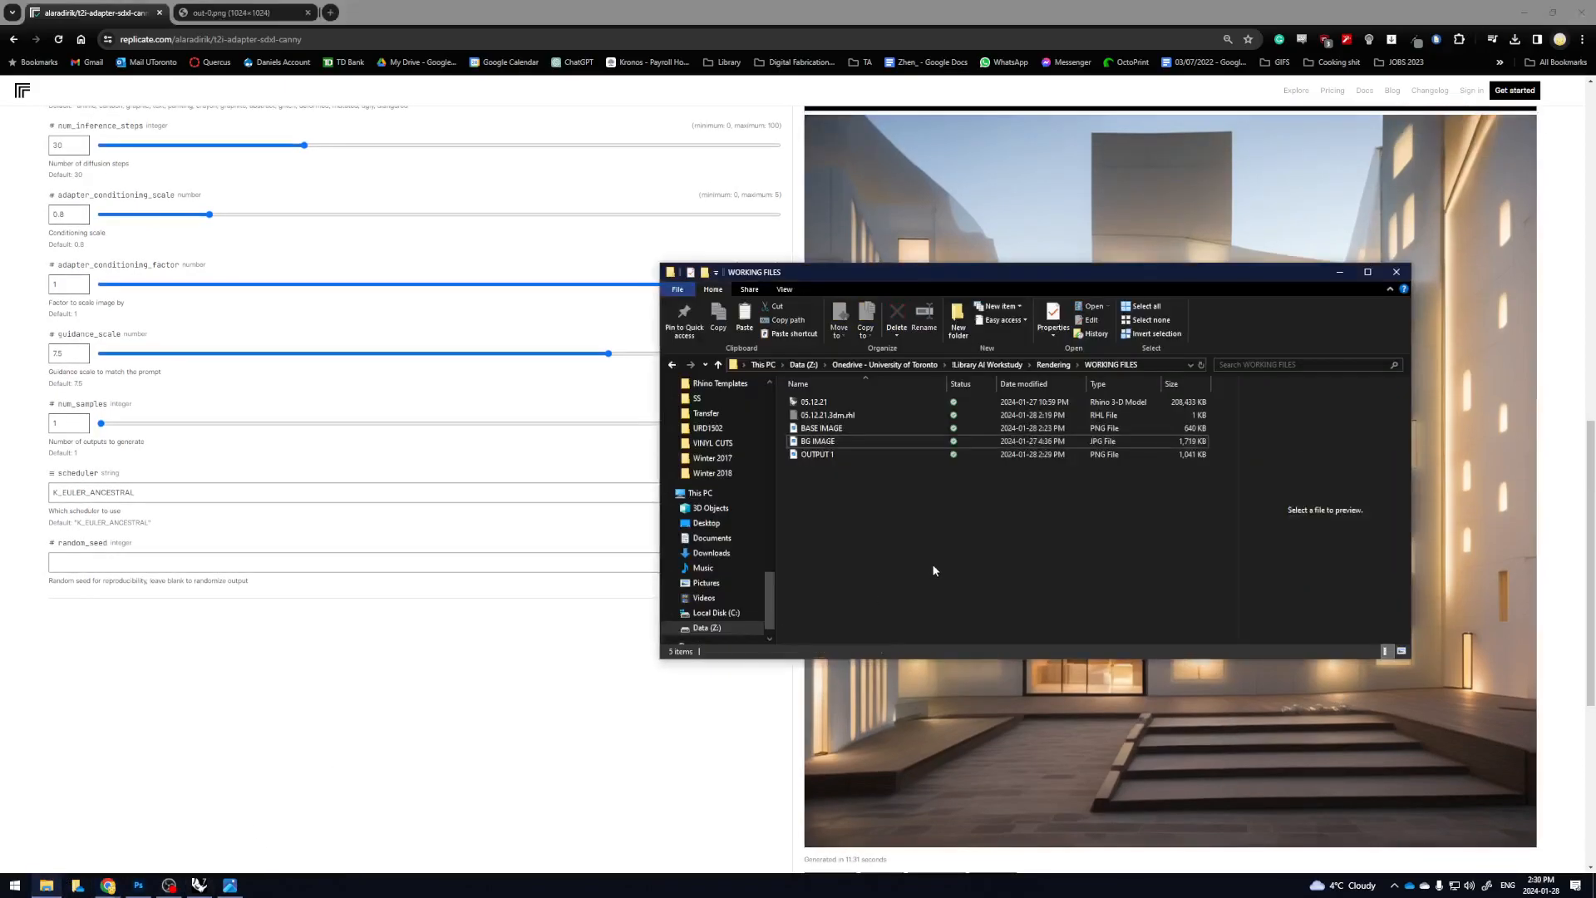
click(841, 456)
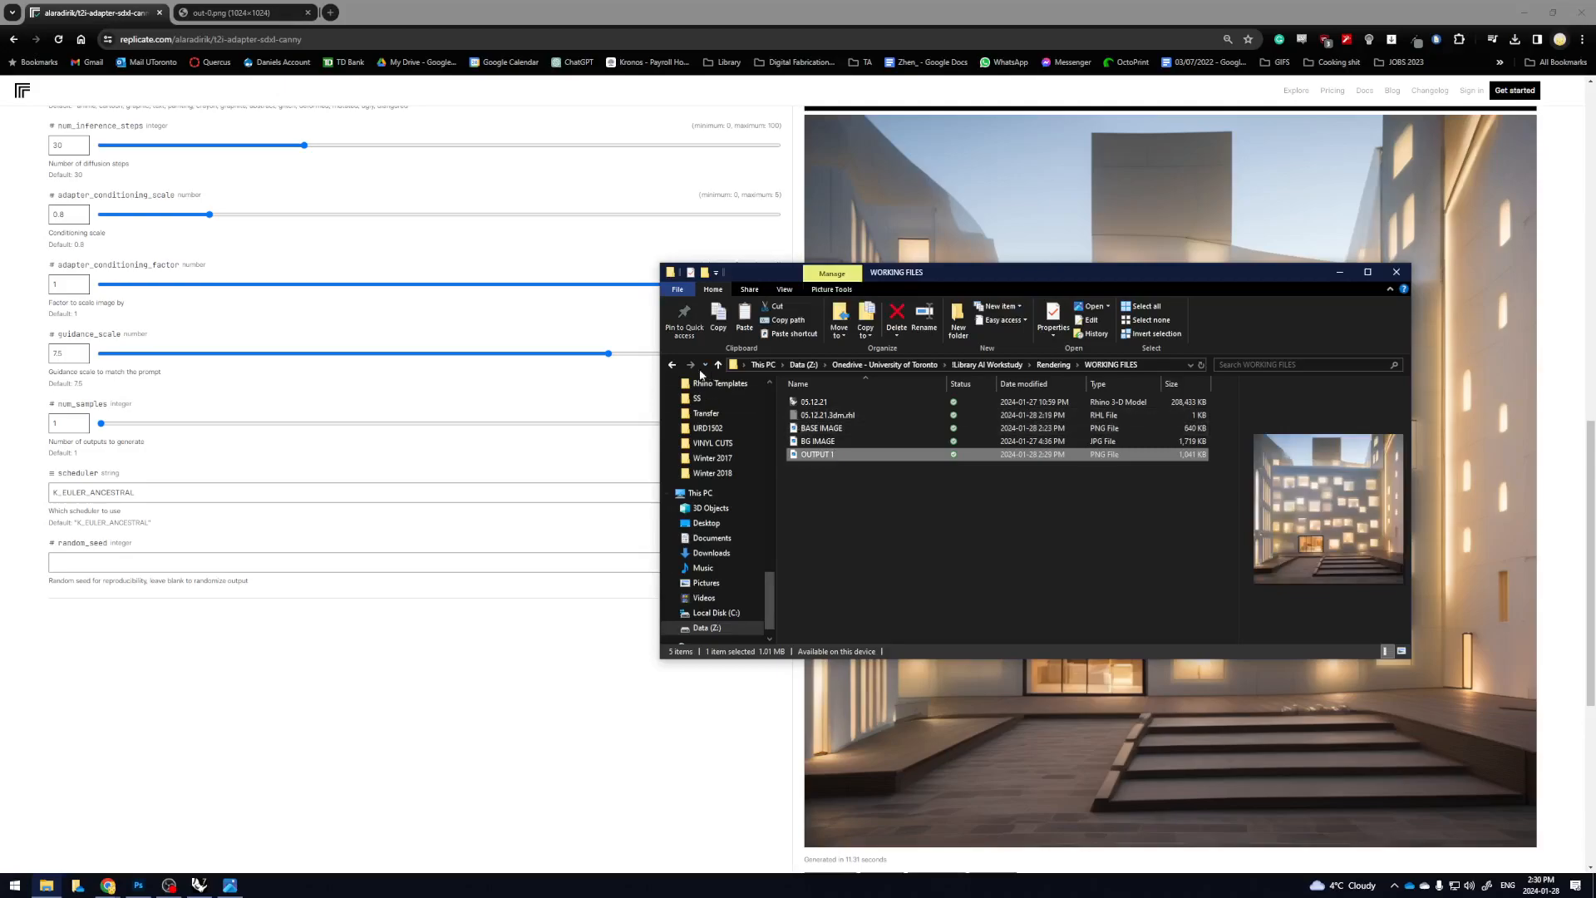
click(150, 8)
click(252, 10)
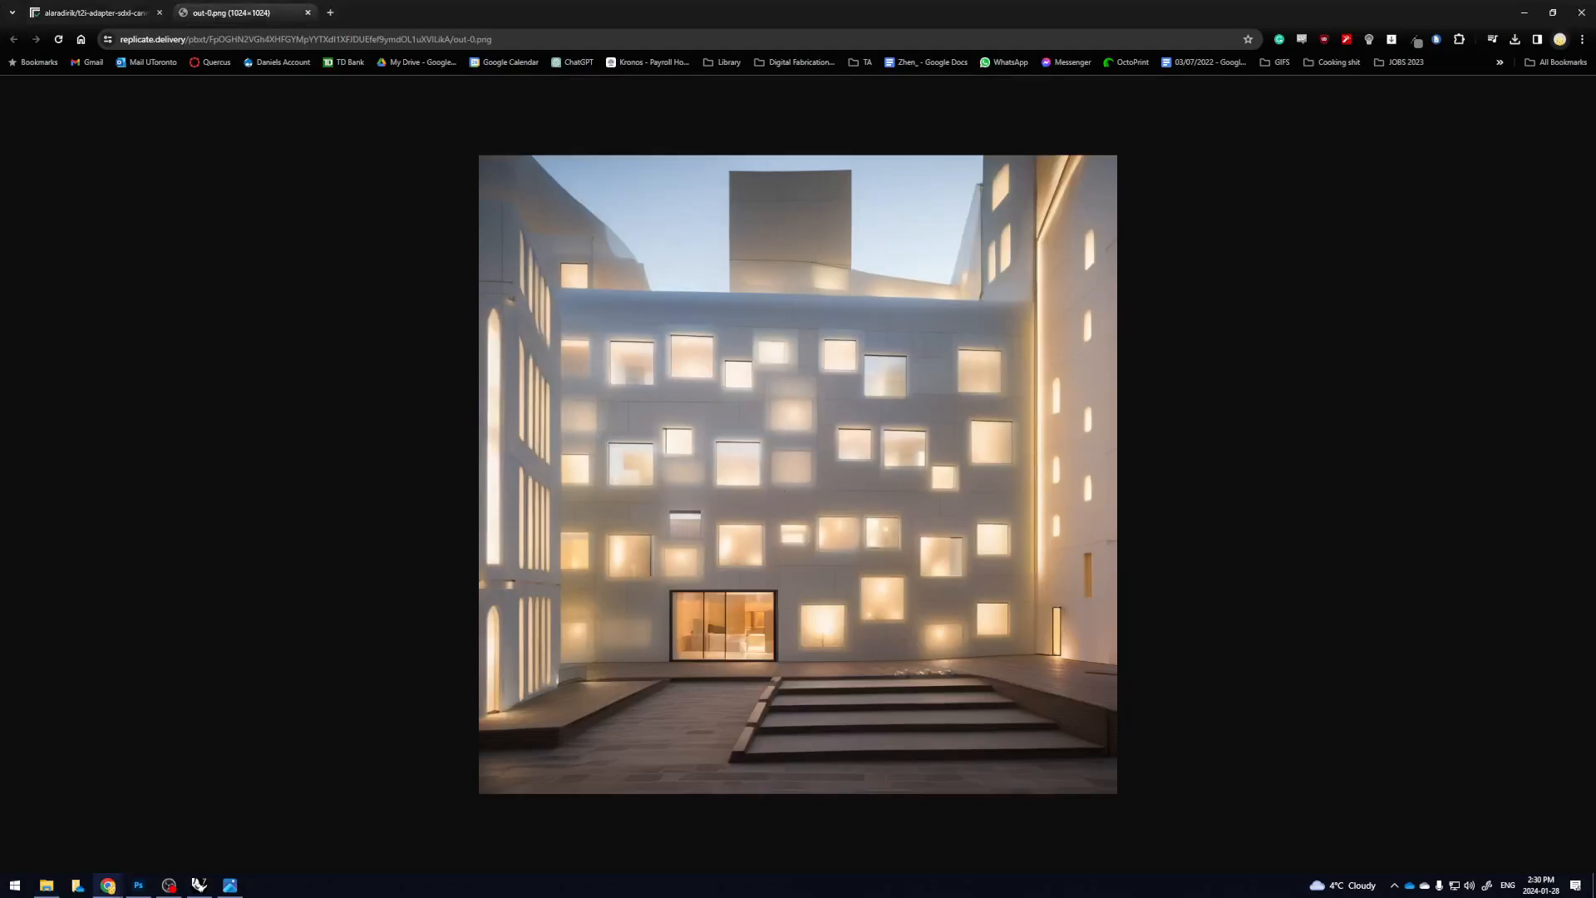
Search the web for "krea ai" in a new tab, go to the Krea site and open its Upscale & Enhance tool
click(330, 13)
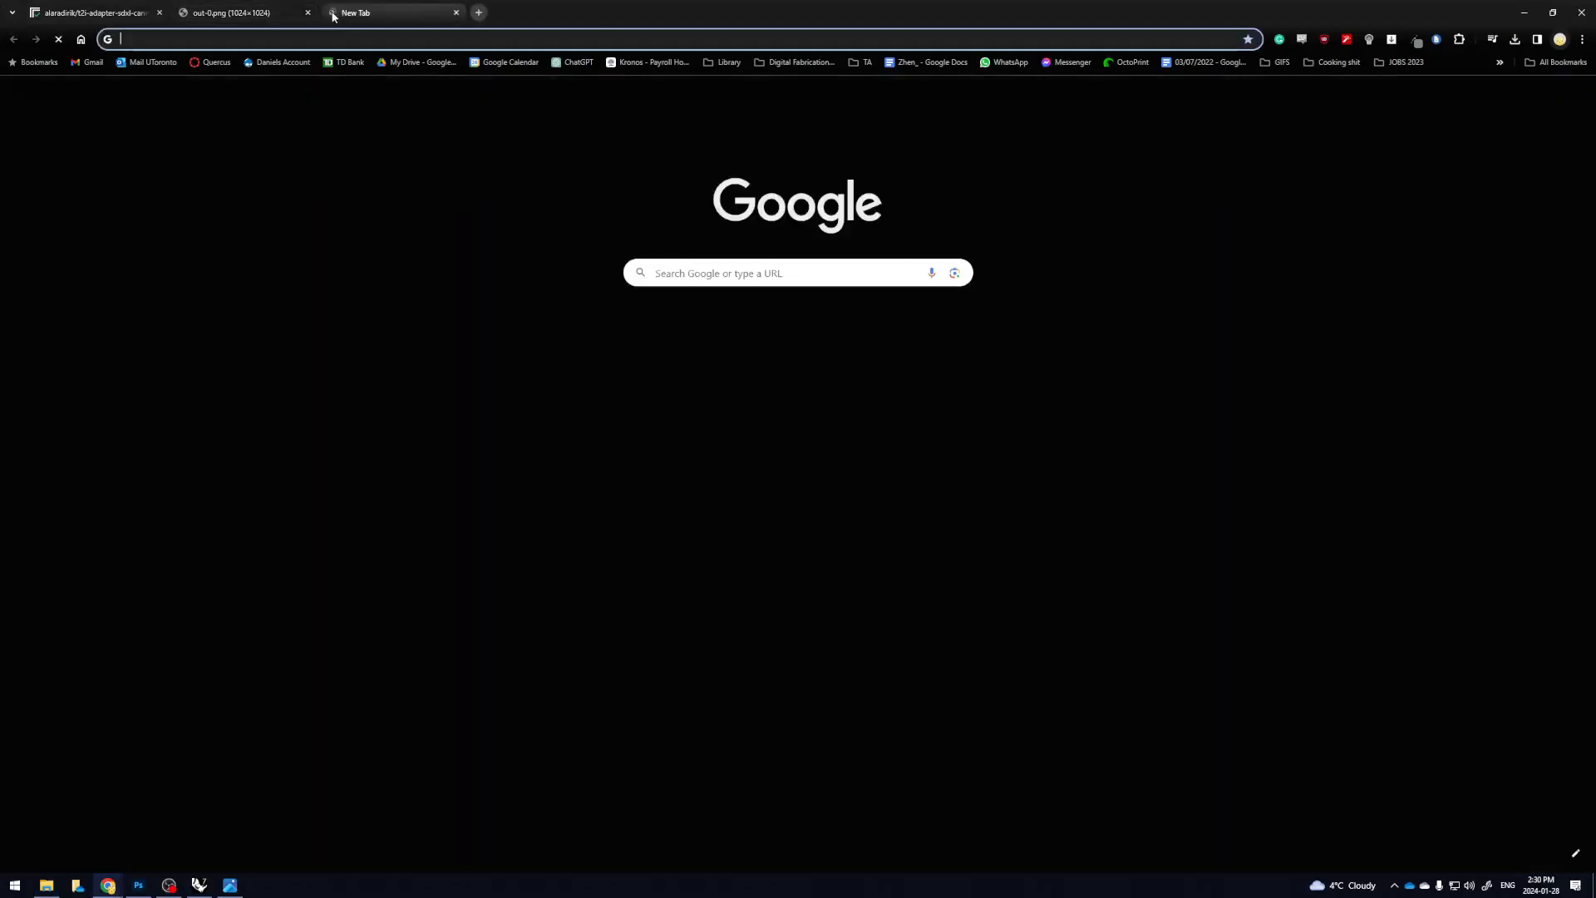
text(i)
key(BackSpace)
text(krea ai)
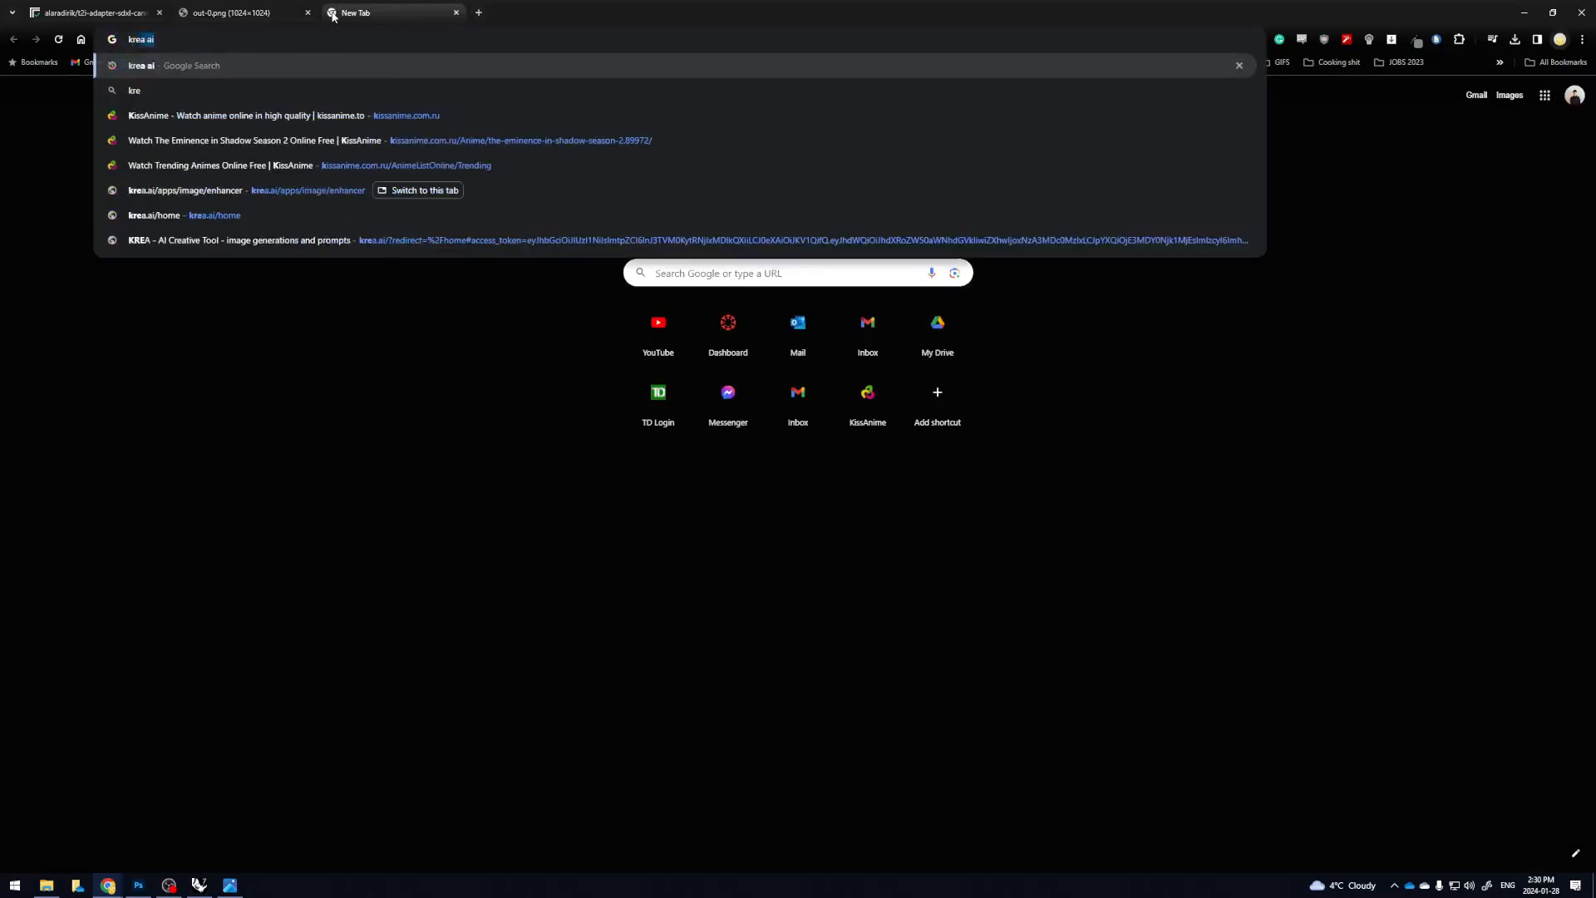
key(Return)
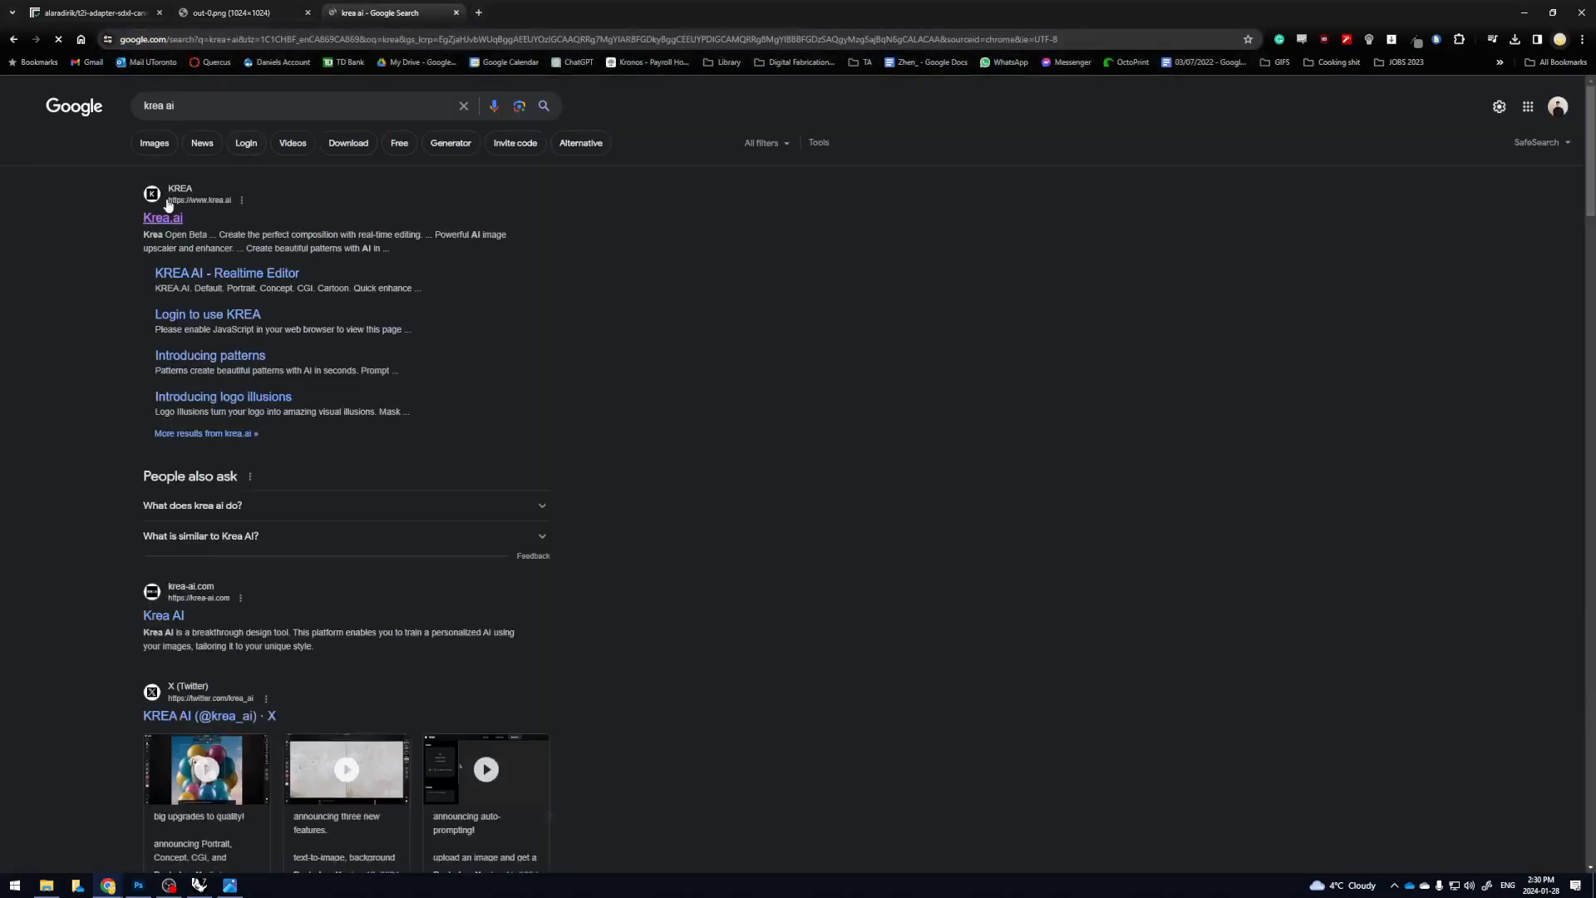
click(171, 219)
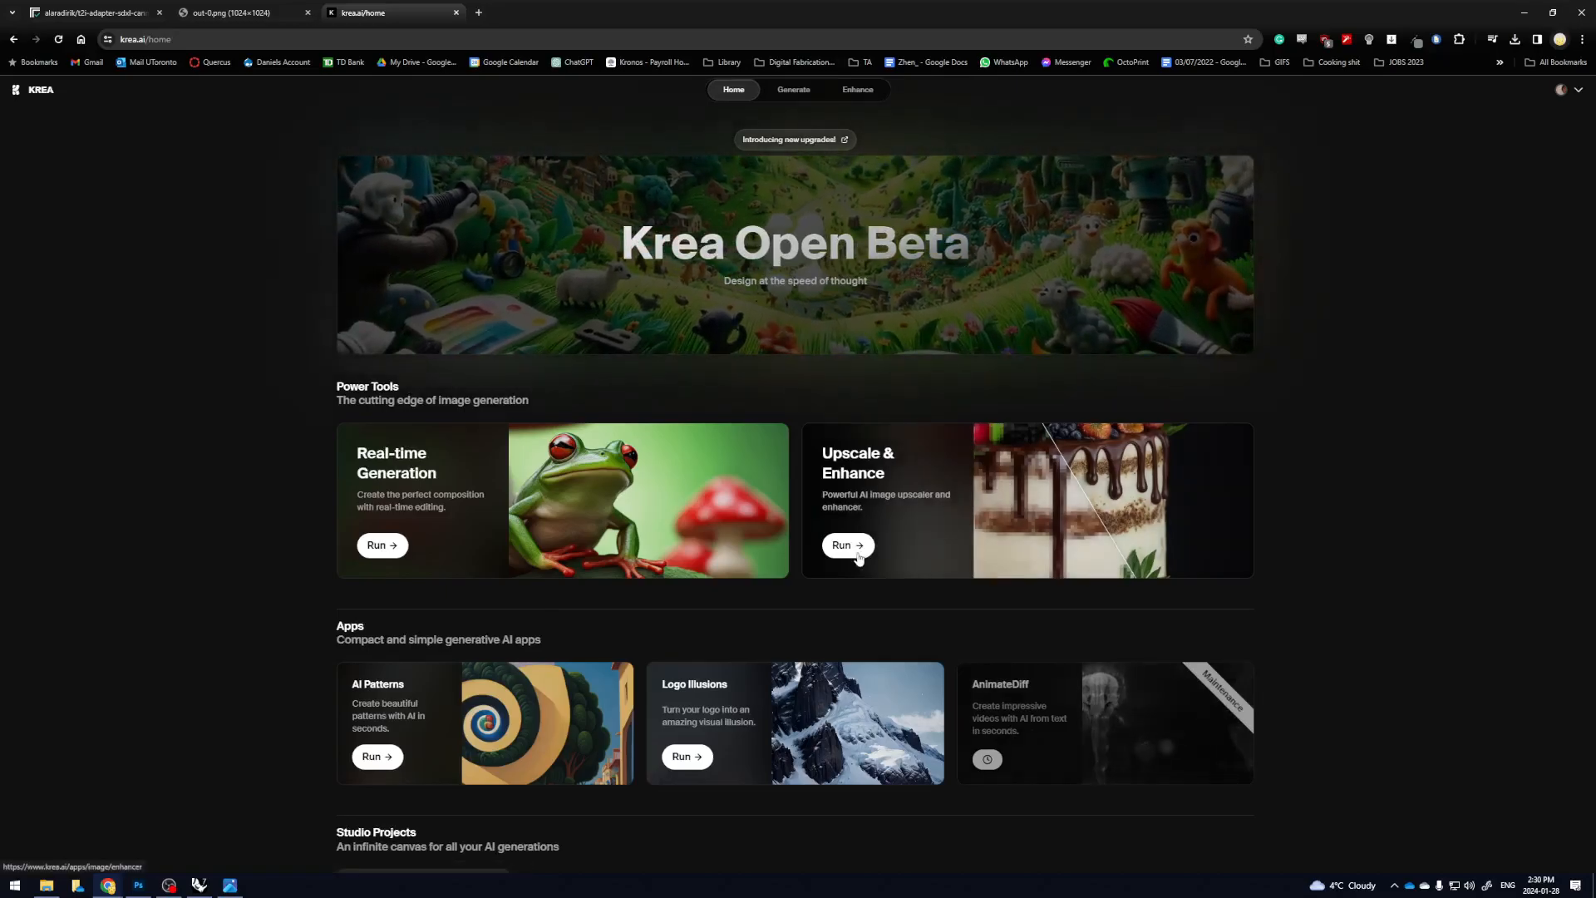
click(880, 496)
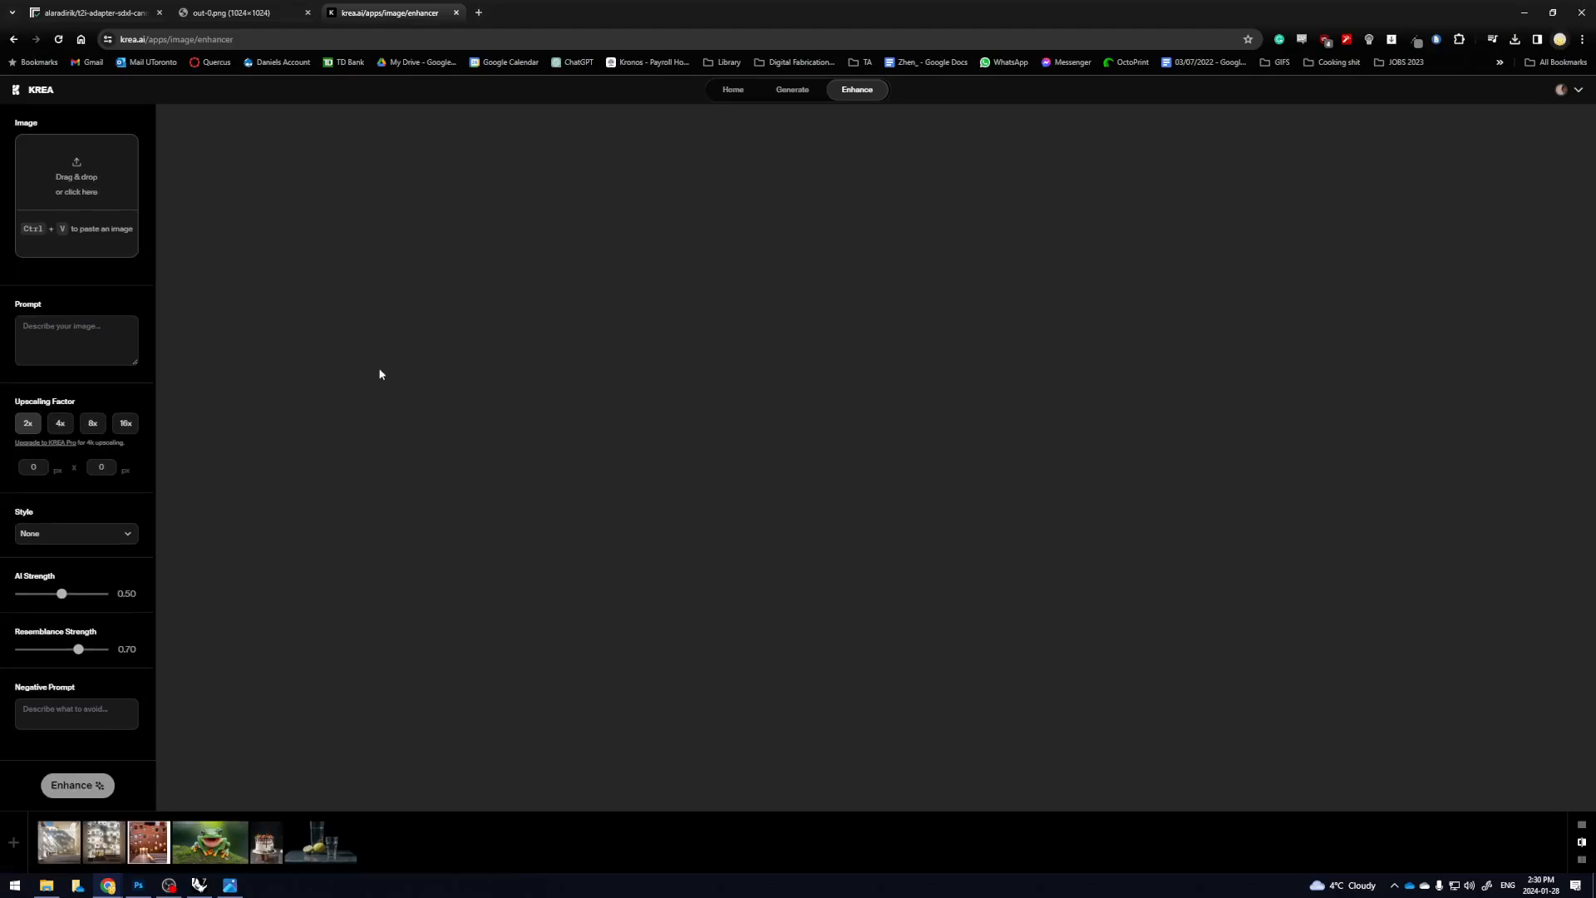
Load OUTPUT 1 from WORKING FILES into the enhancer, review its generated prompt, and run the enhancement at 2x with style None
mouse_move(47, 885)
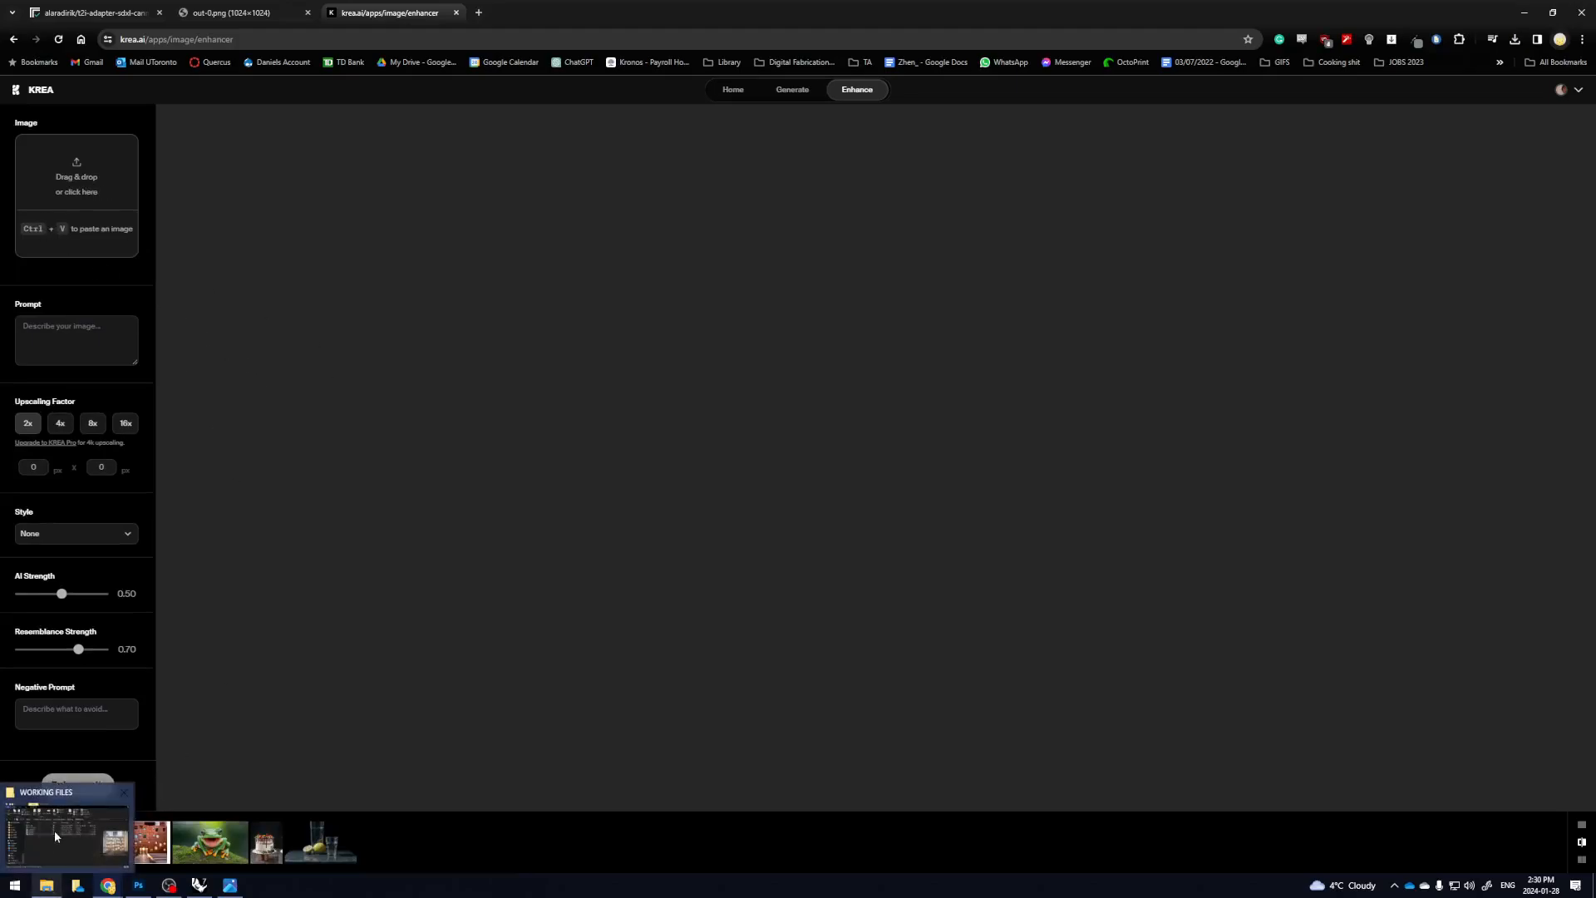
click(71, 808)
drag(828, 462, 68, 204)
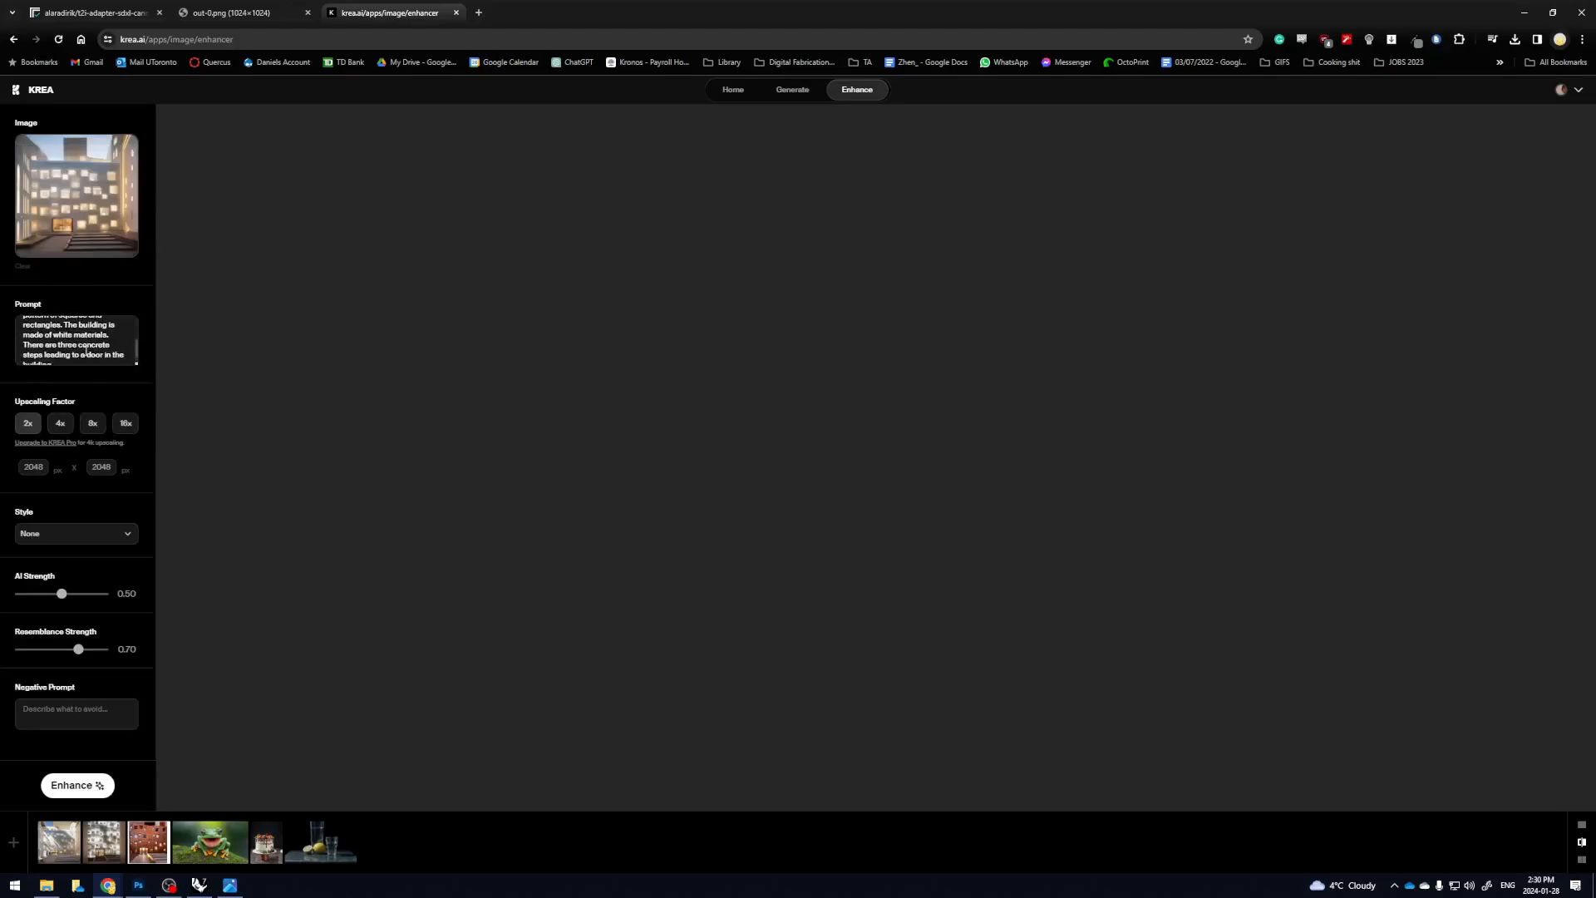
scroll(79, 344, up, 1)
scroll(78, 344, up, 2)
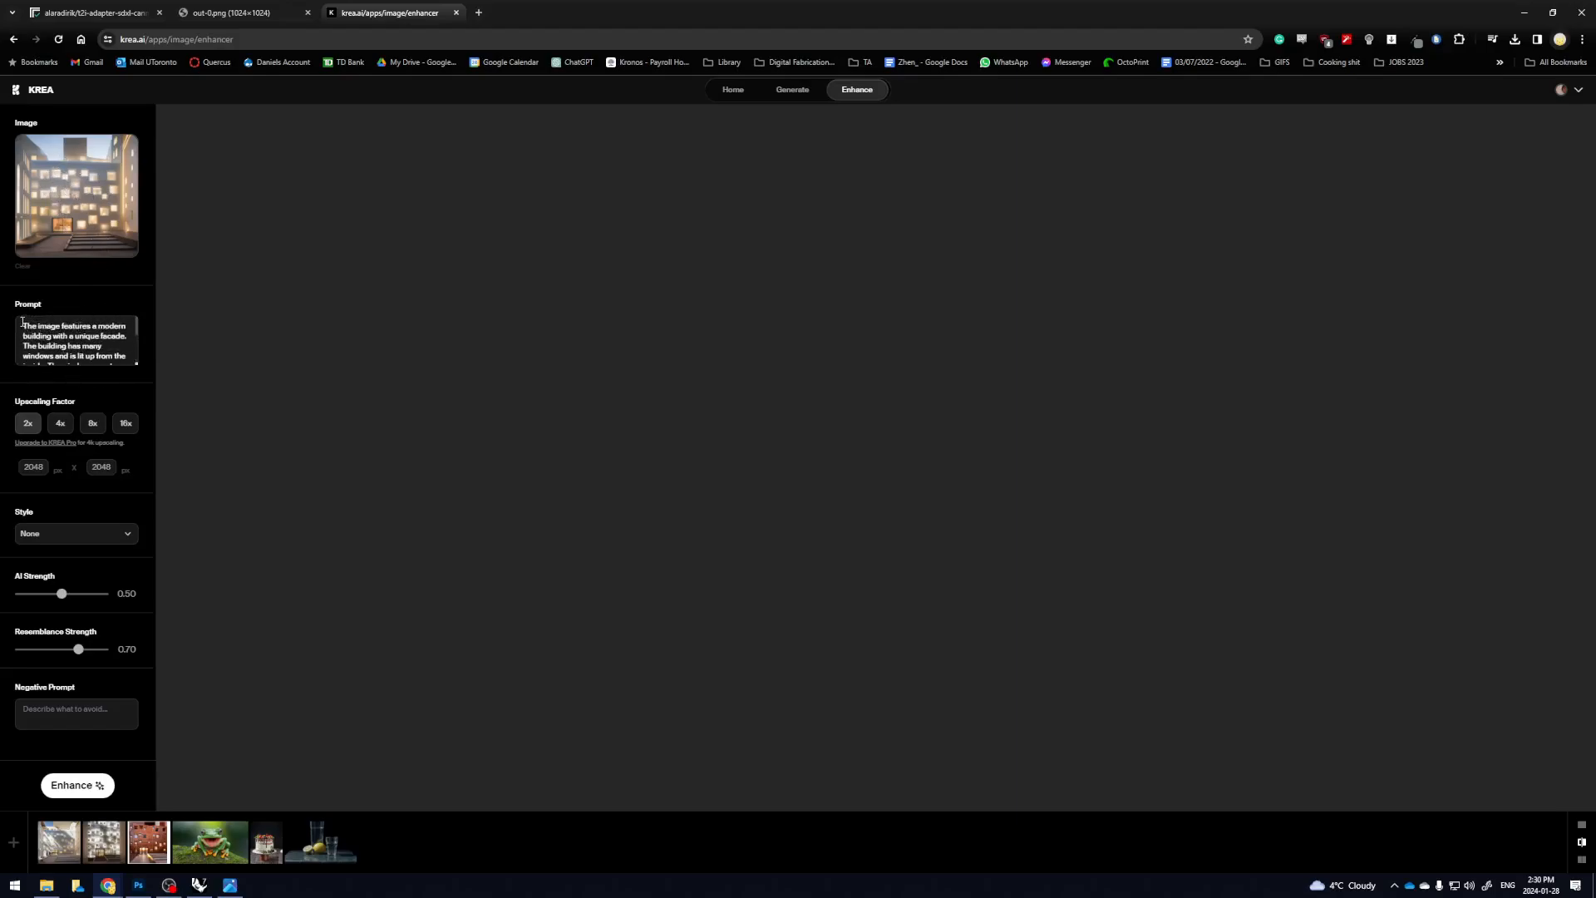
scroll(63, 345, down, 3)
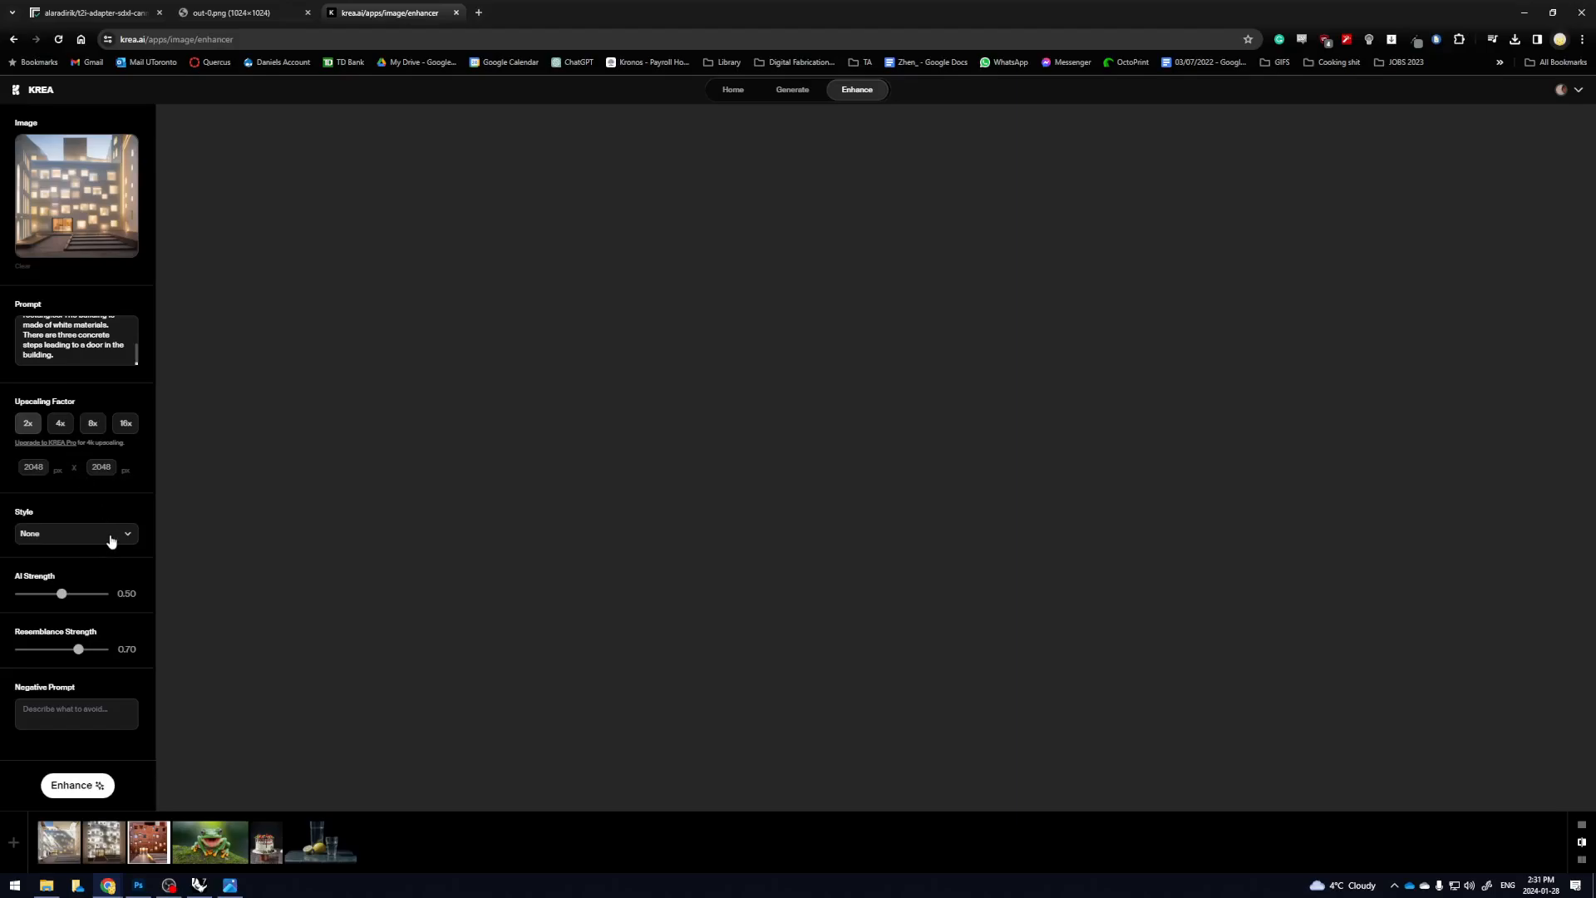
click(74, 789)
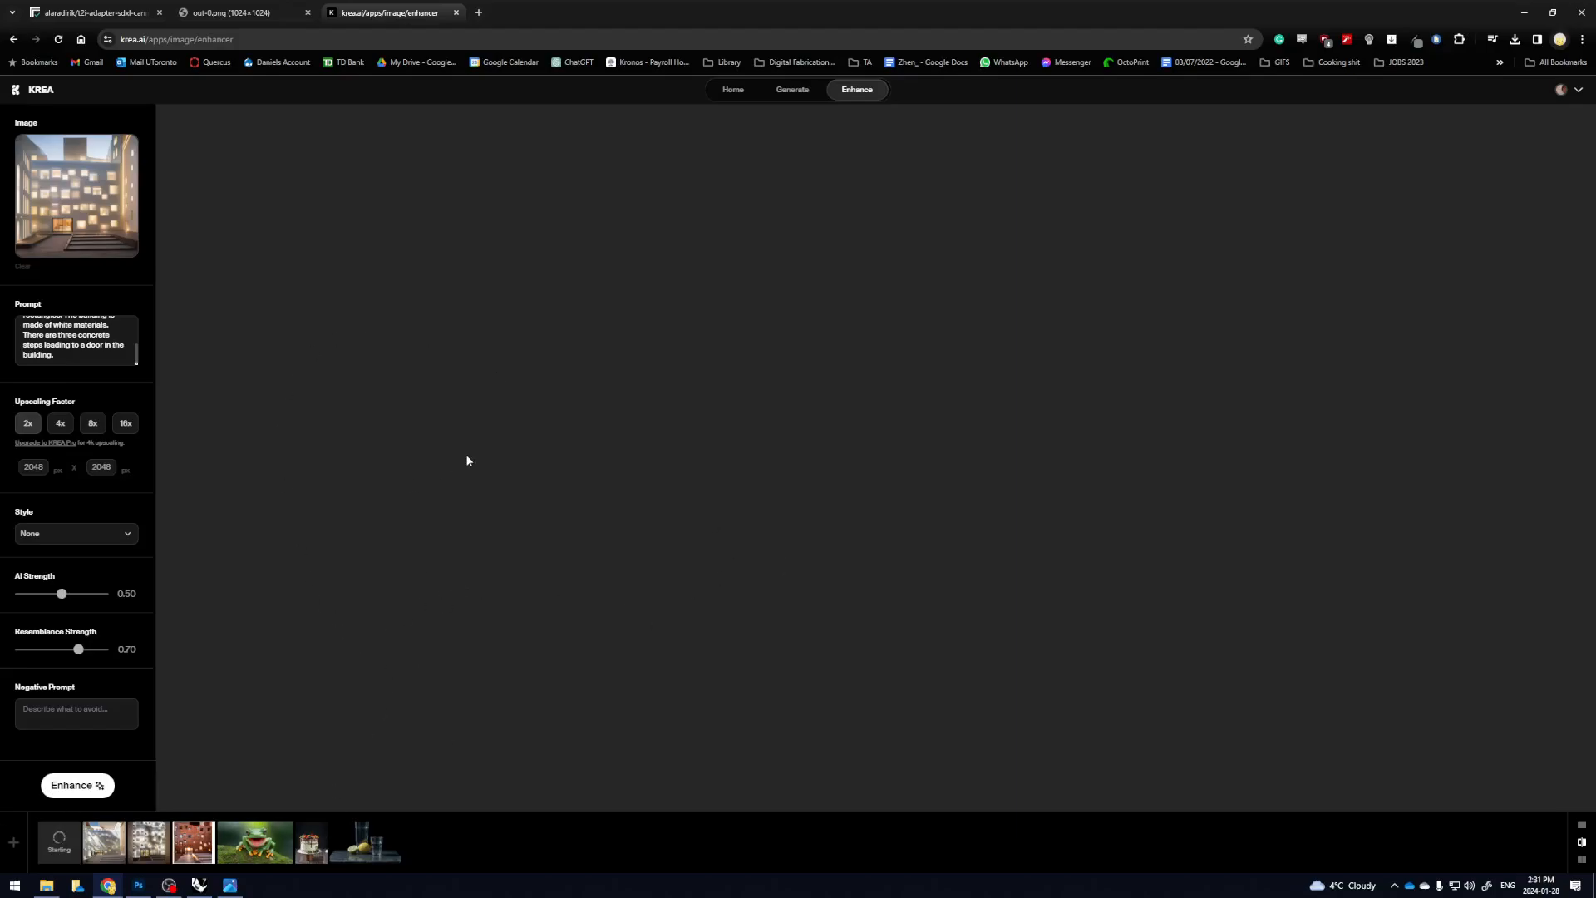
Review the original glowing rendering and compare the earlier rust-orange facade before and after enhancement, including its windows and wall texture
click(237, 12)
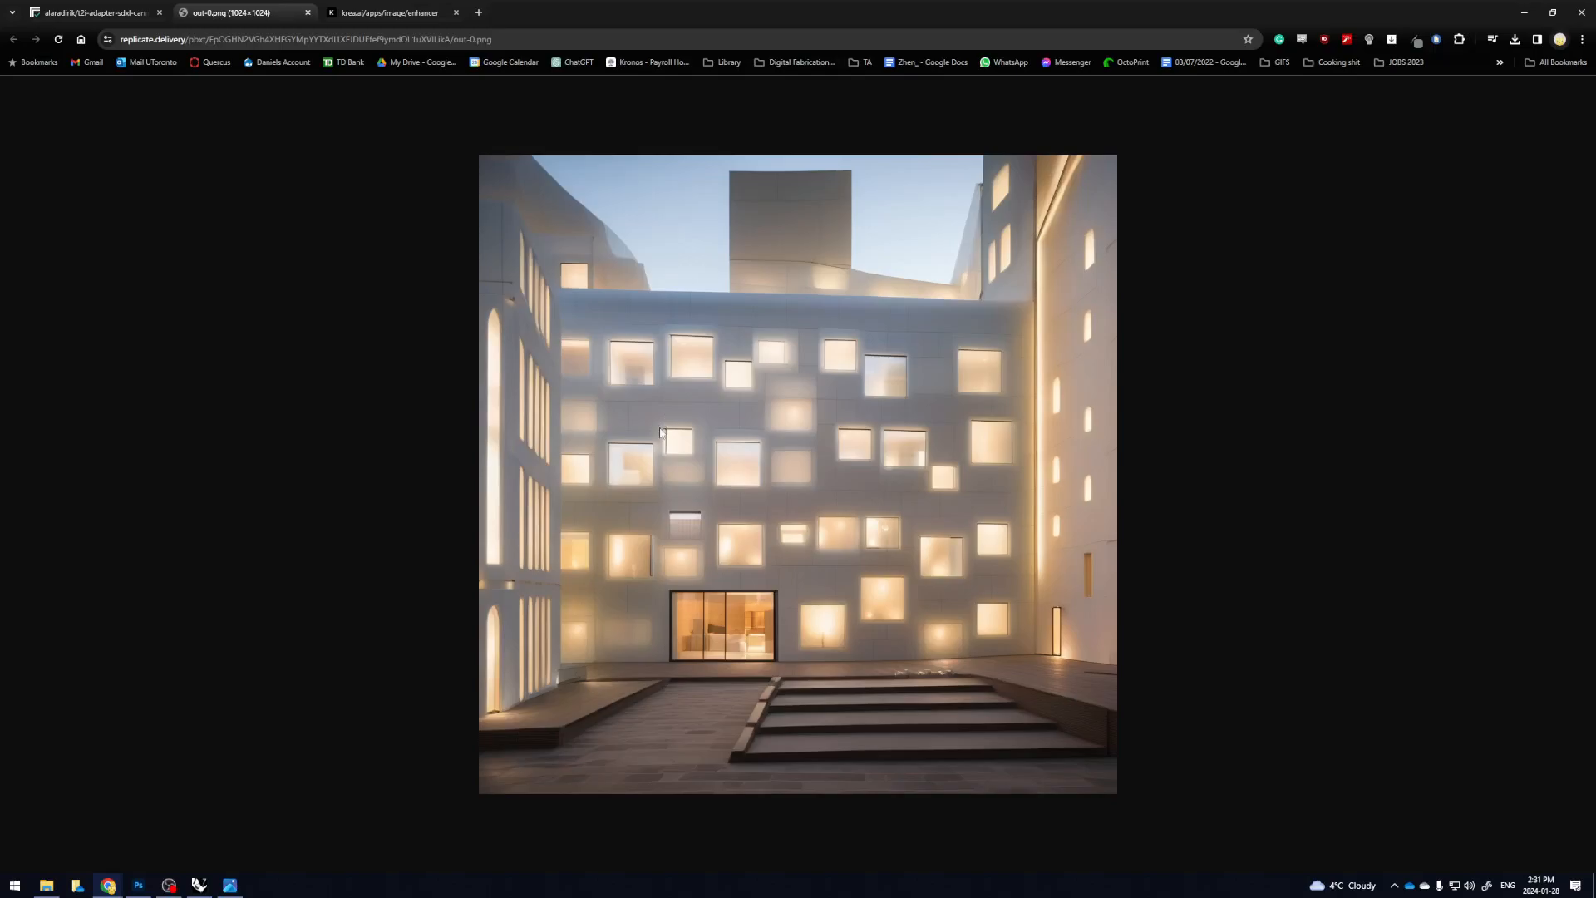
click(389, 12)
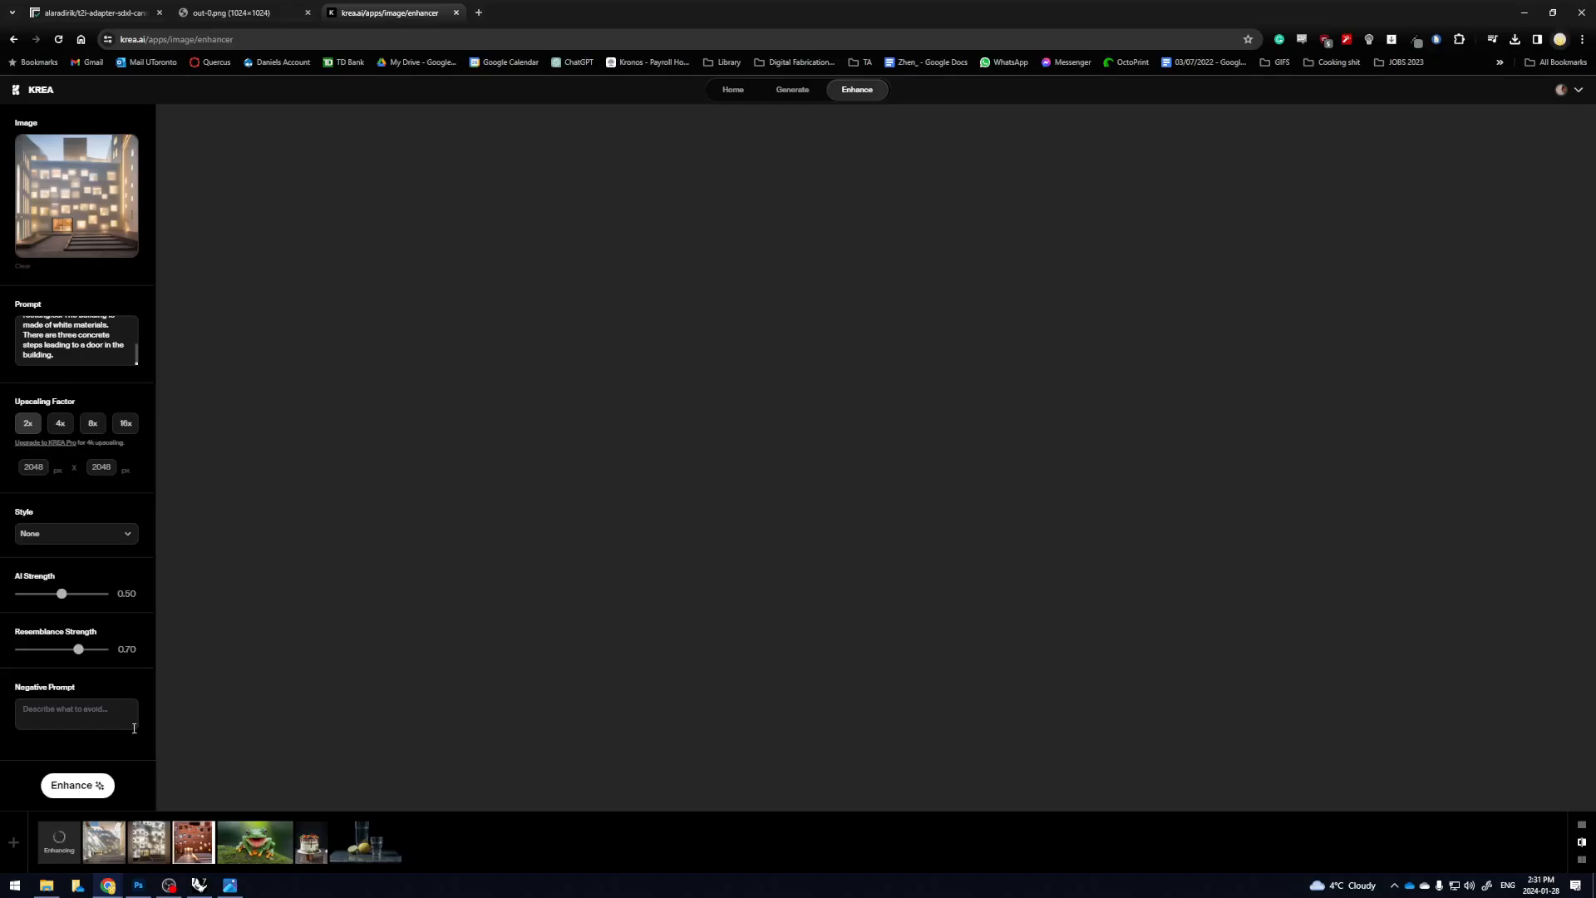
click(193, 843)
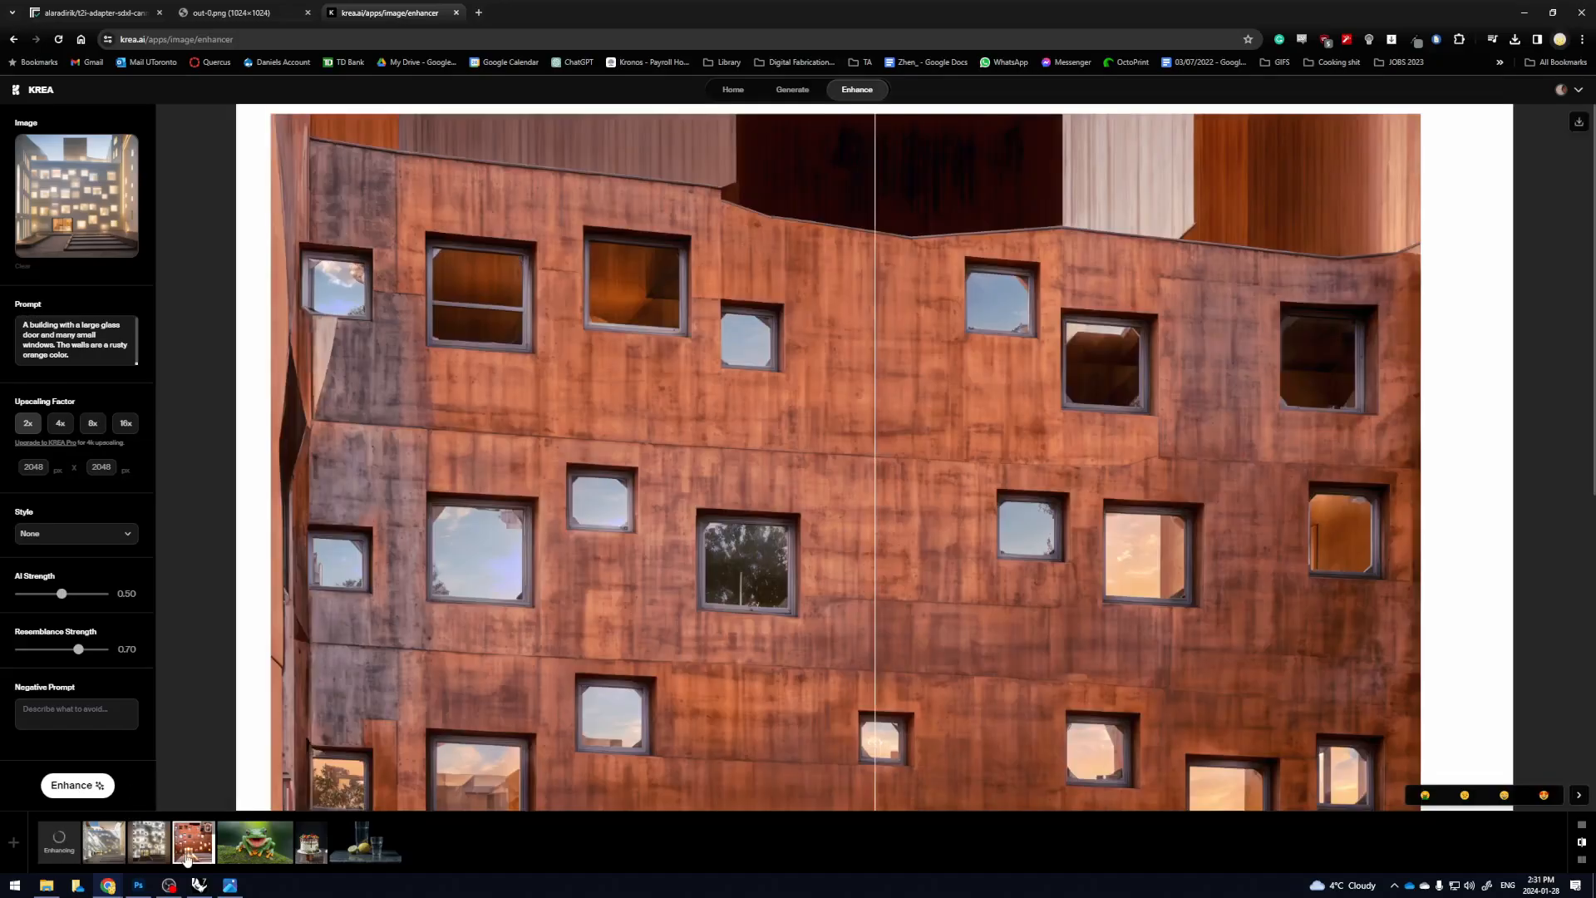
scroll(486, 665, down, 3)
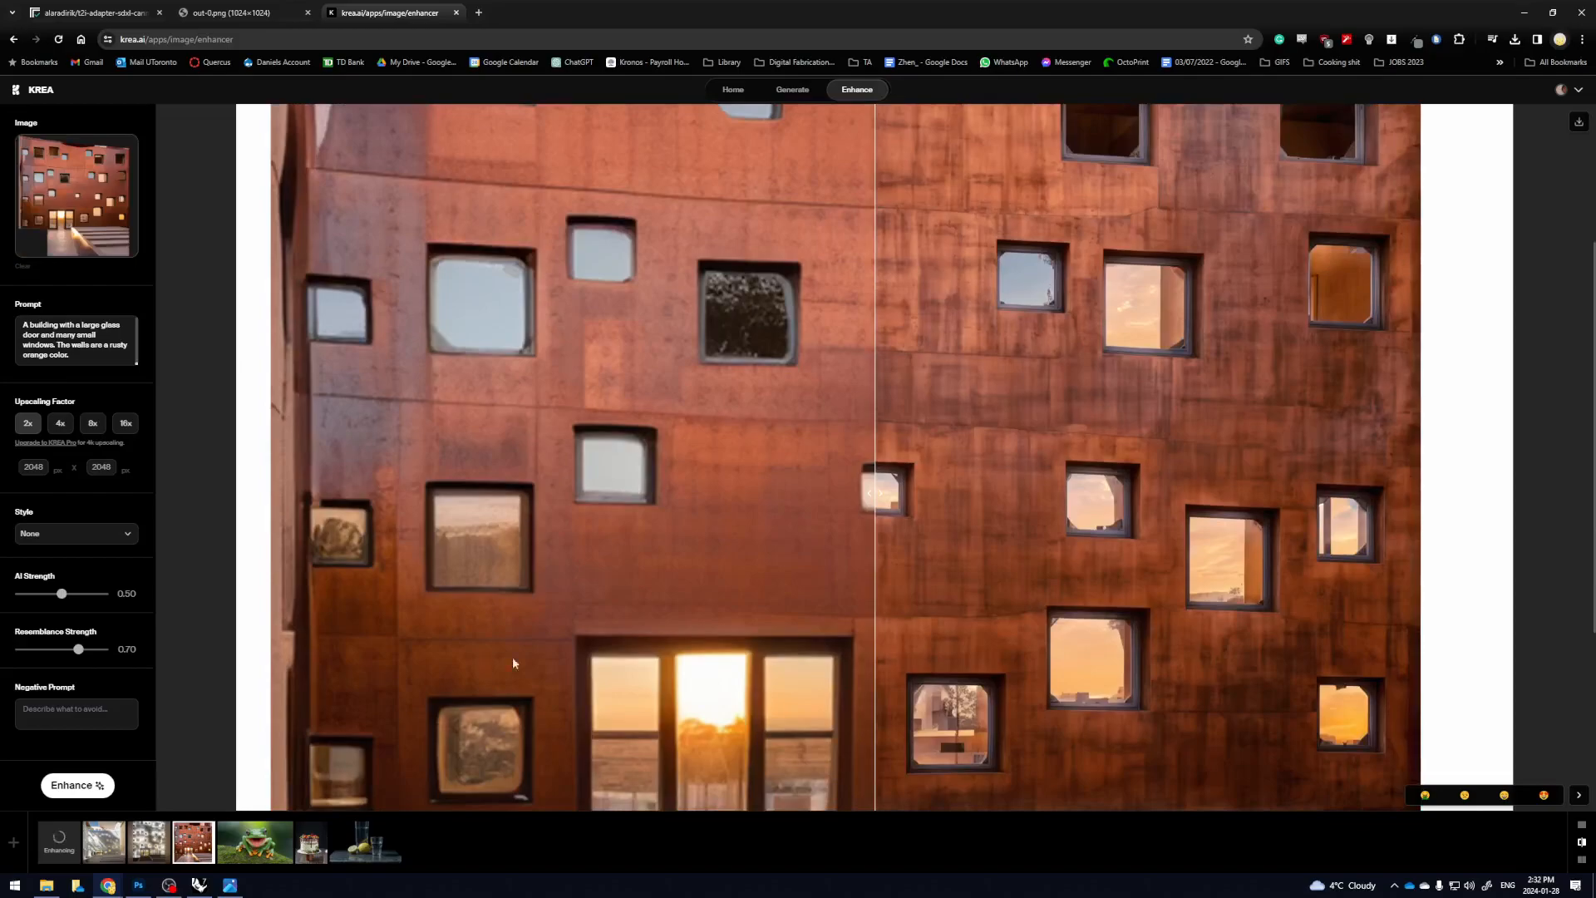
drag(883, 498, 1056, 516)
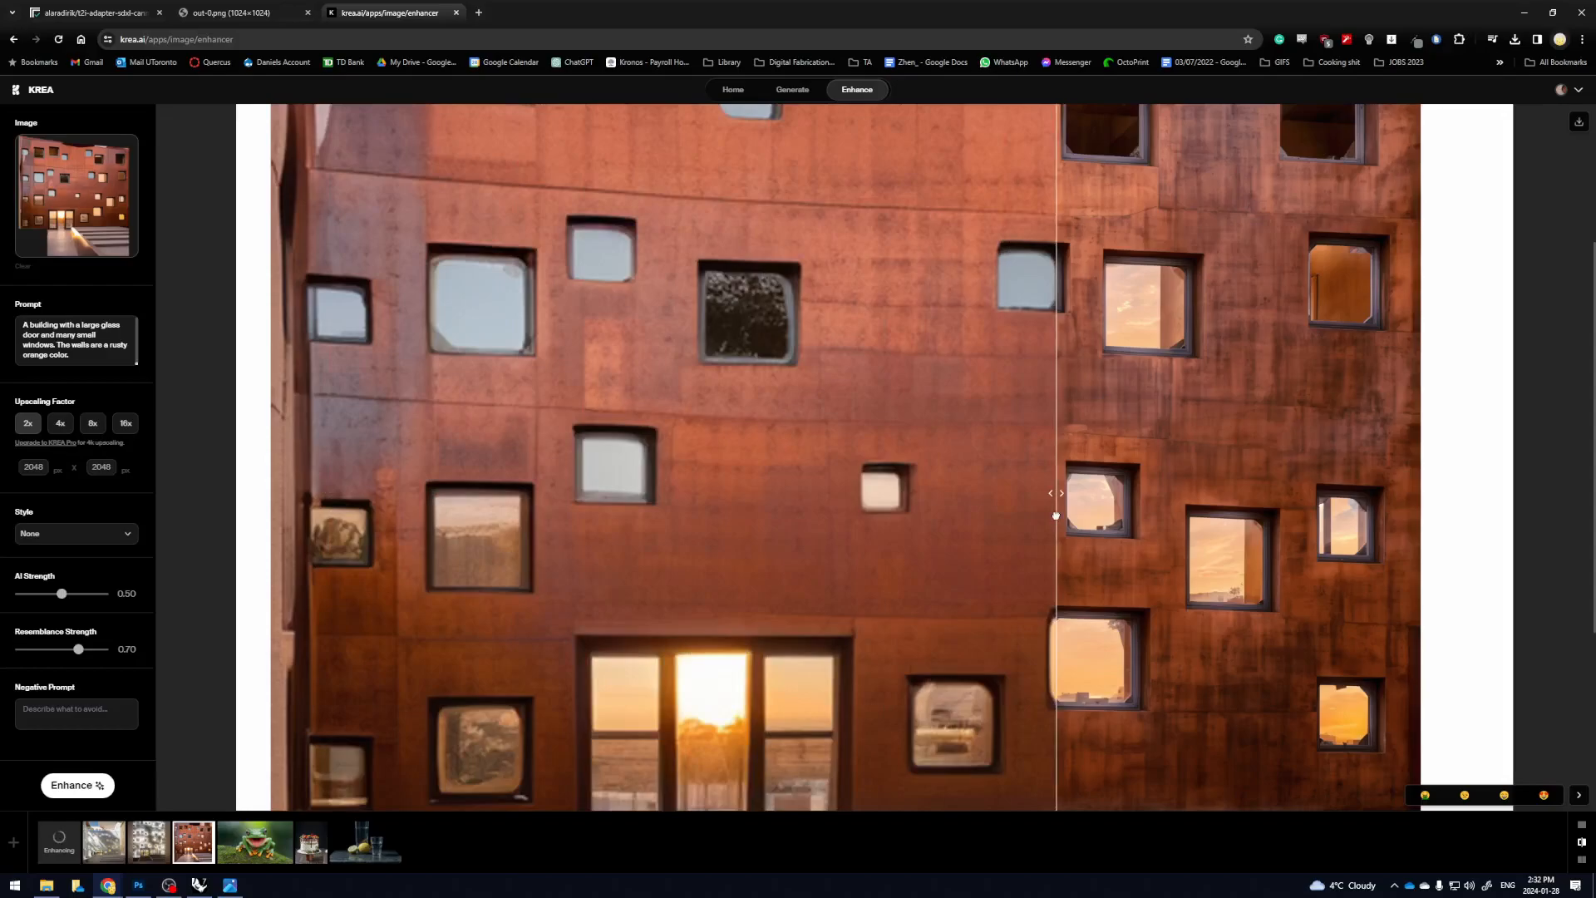
drag(1056, 516, 746, 501)
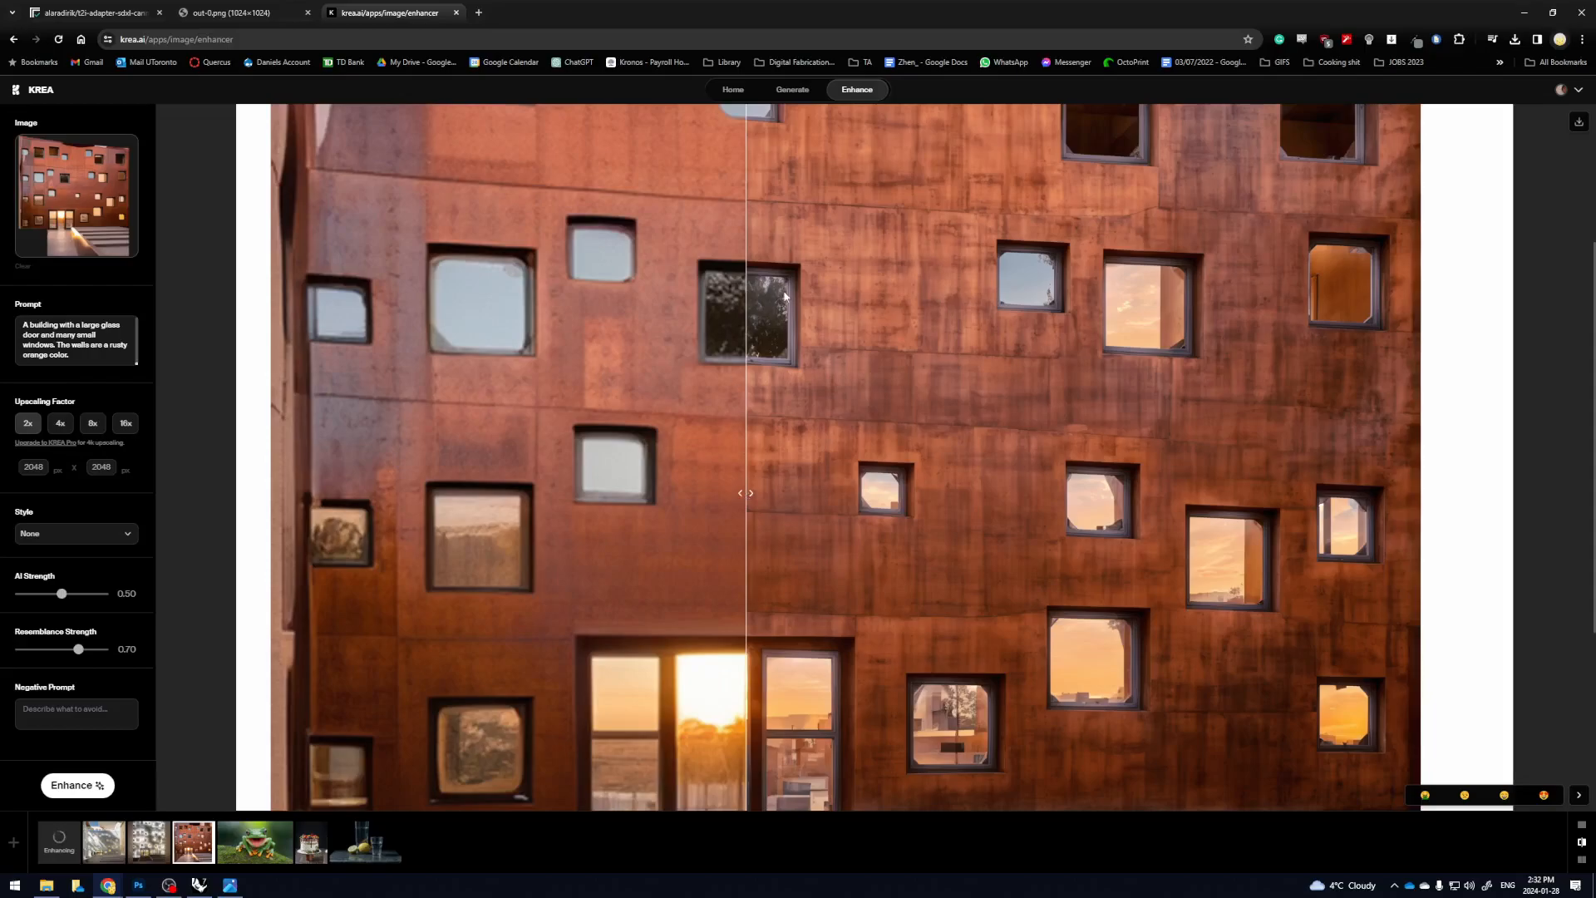
drag(746, 495, 381, 493)
Compare the two earlier white facade enhancements with their originals and check them against the BG IMAGE photo
click(149, 841)
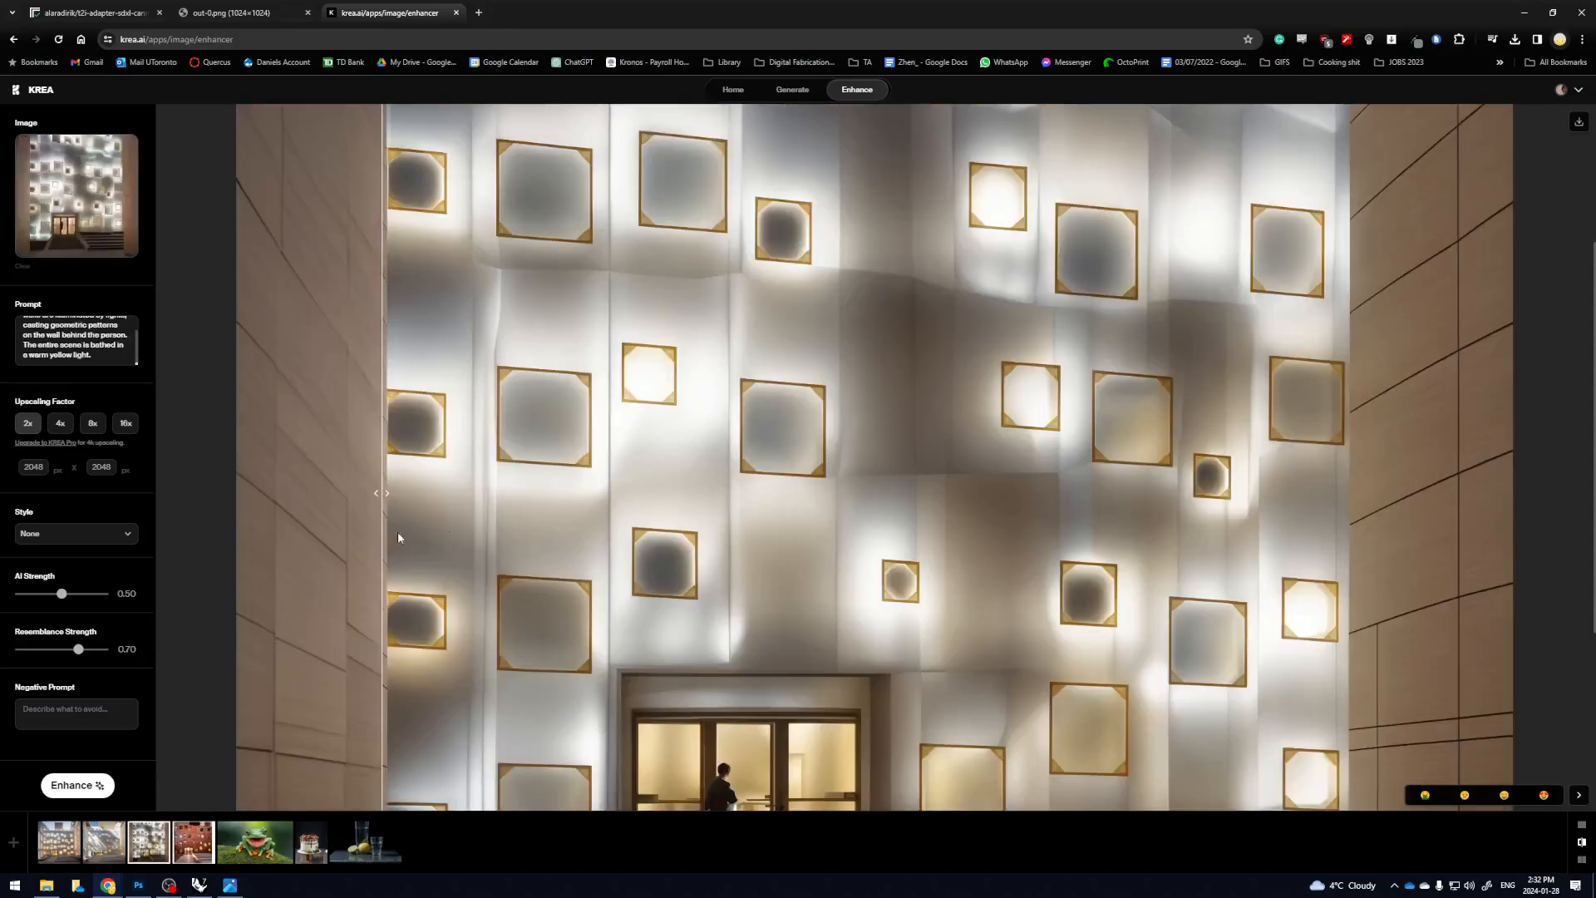
drag(380, 493, 456, 480)
click(104, 841)
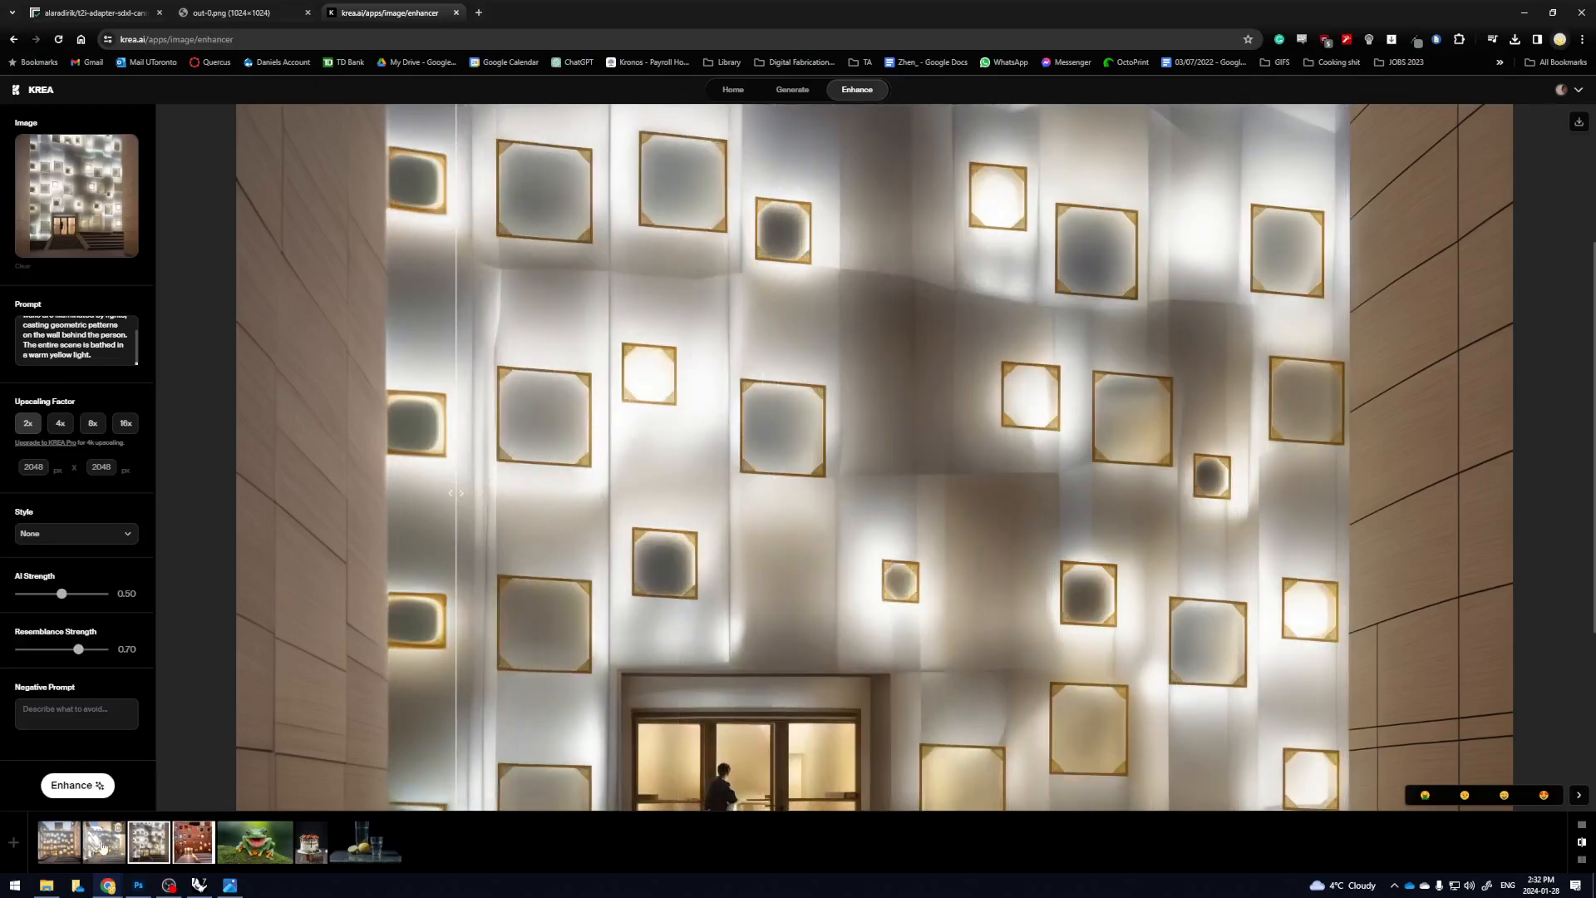
drag(463, 497, 377, 497)
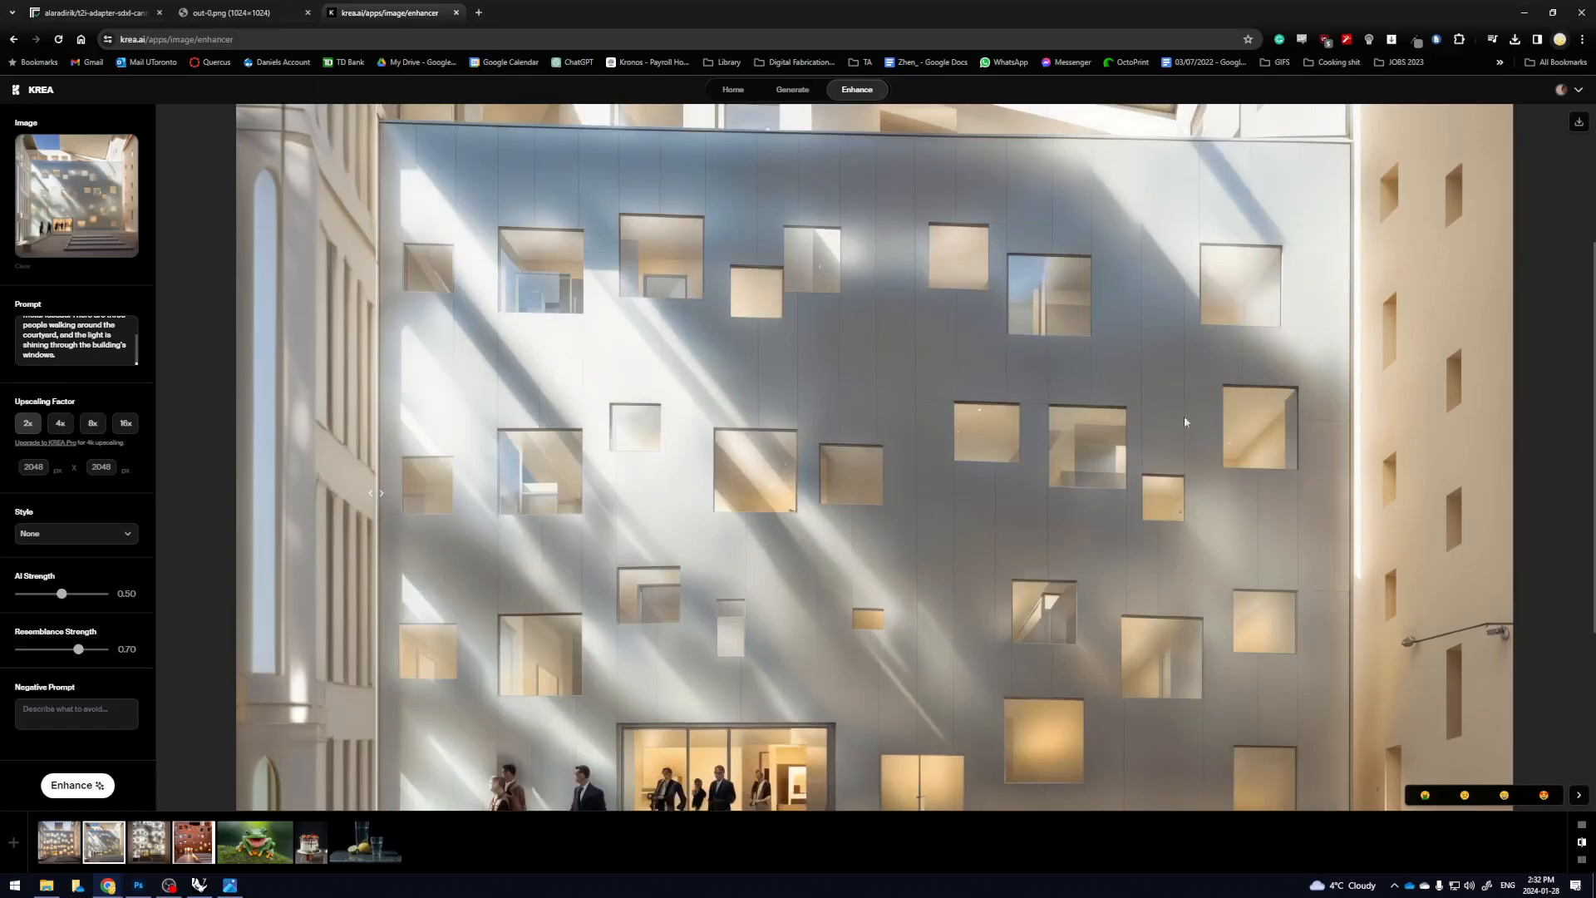
click(230, 884)
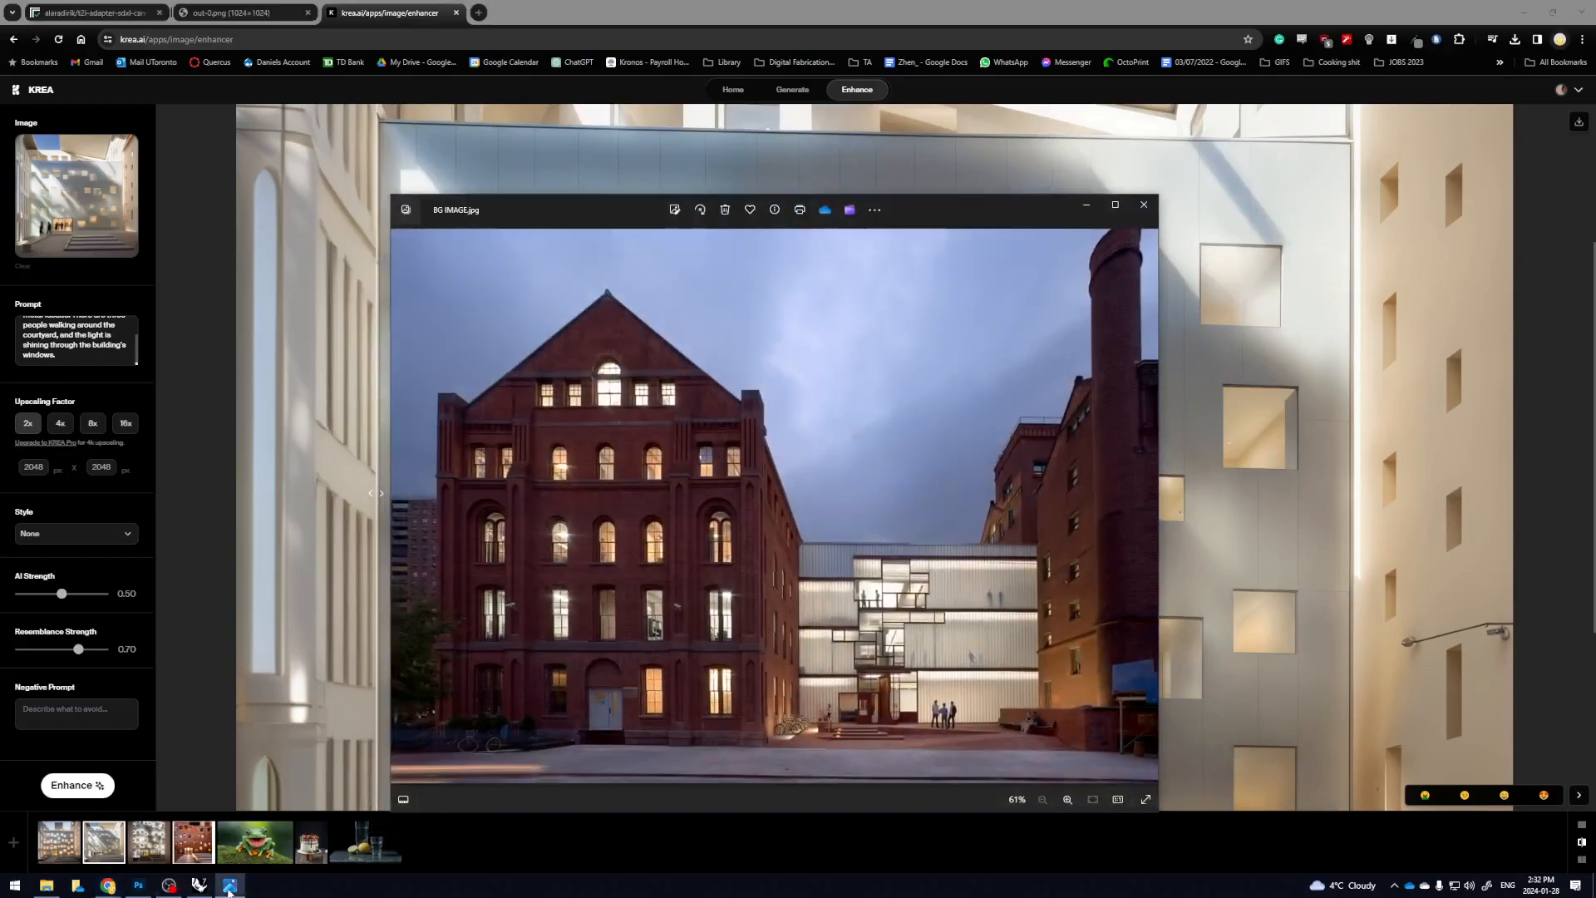
click(1085, 205)
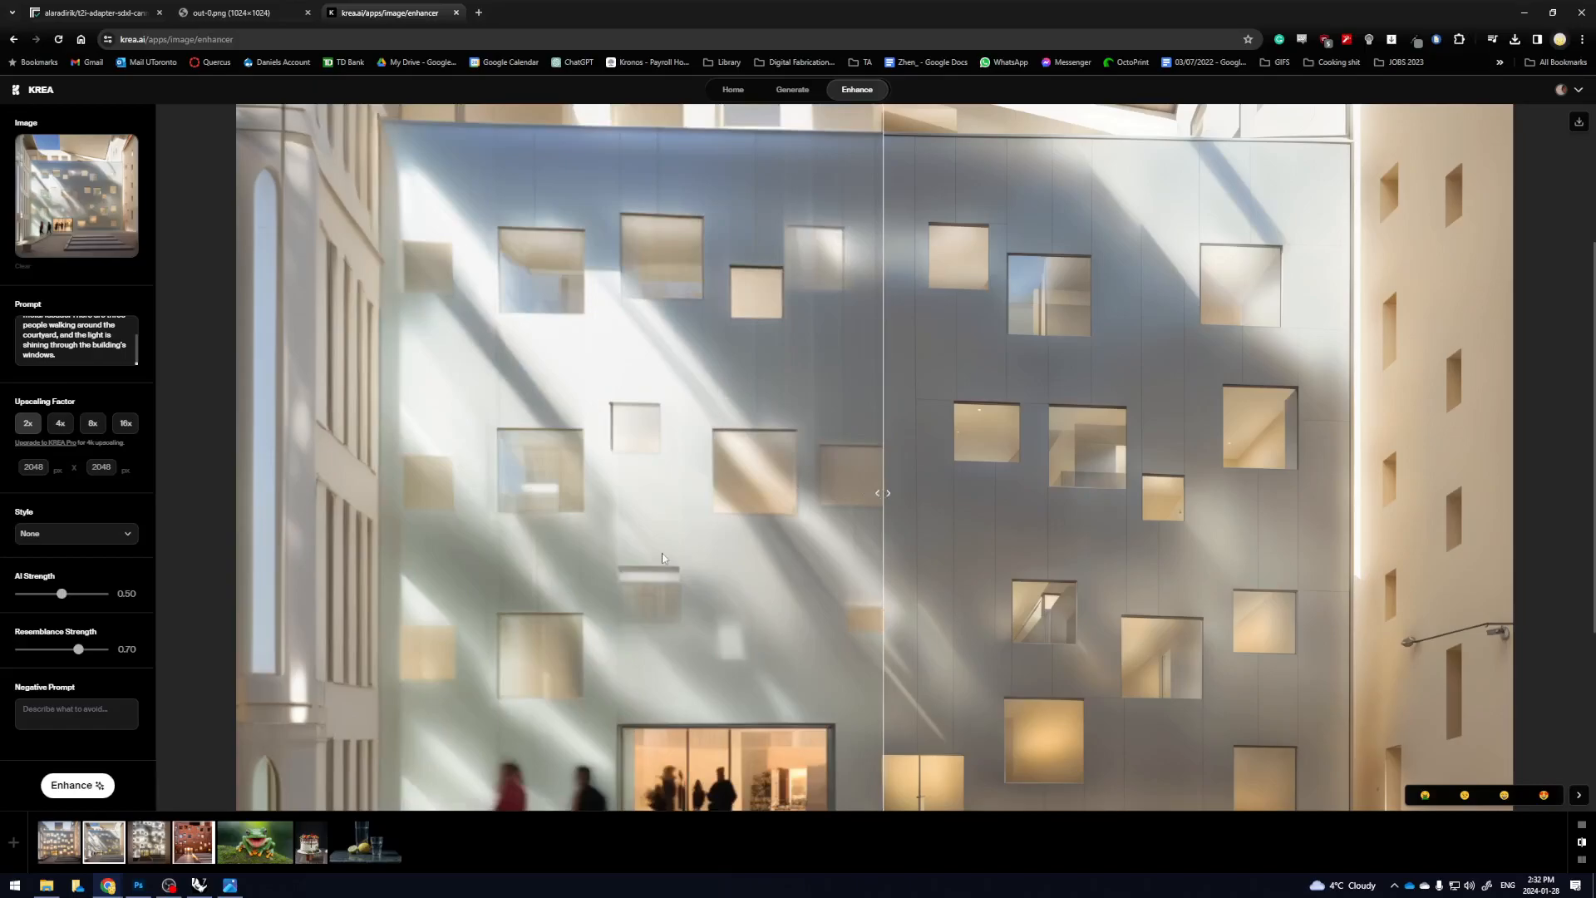
Examine the newly enhanced glowing facade against its original and save it as PNG "OUTPUT 1 UPSCALED" in WORKING FILES
click(59, 842)
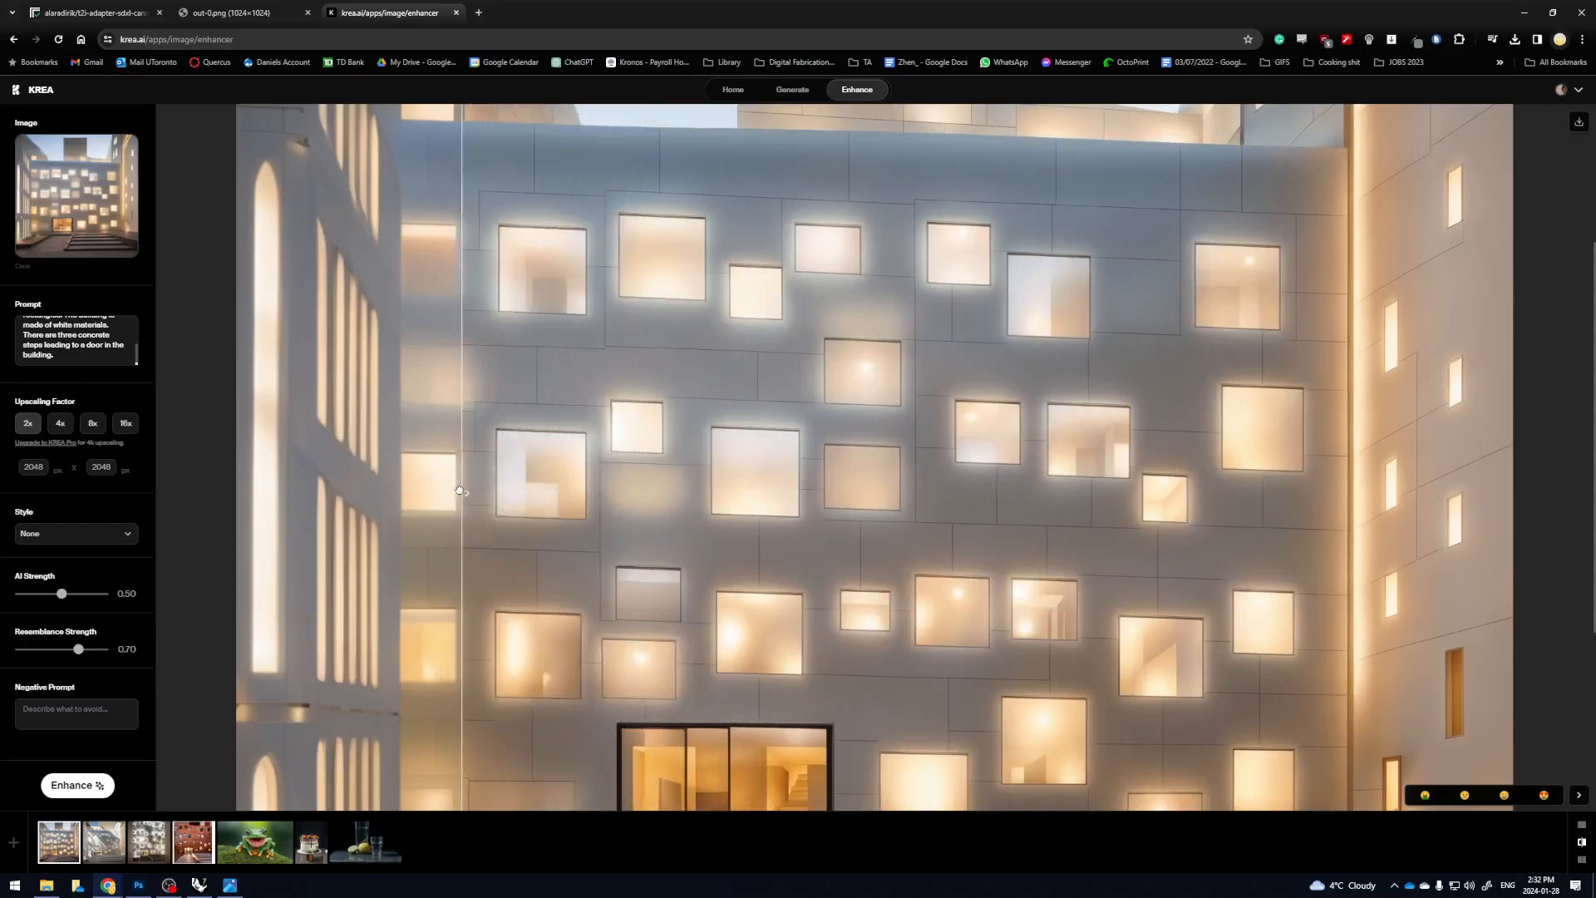
scroll(522, 516, down, 3)
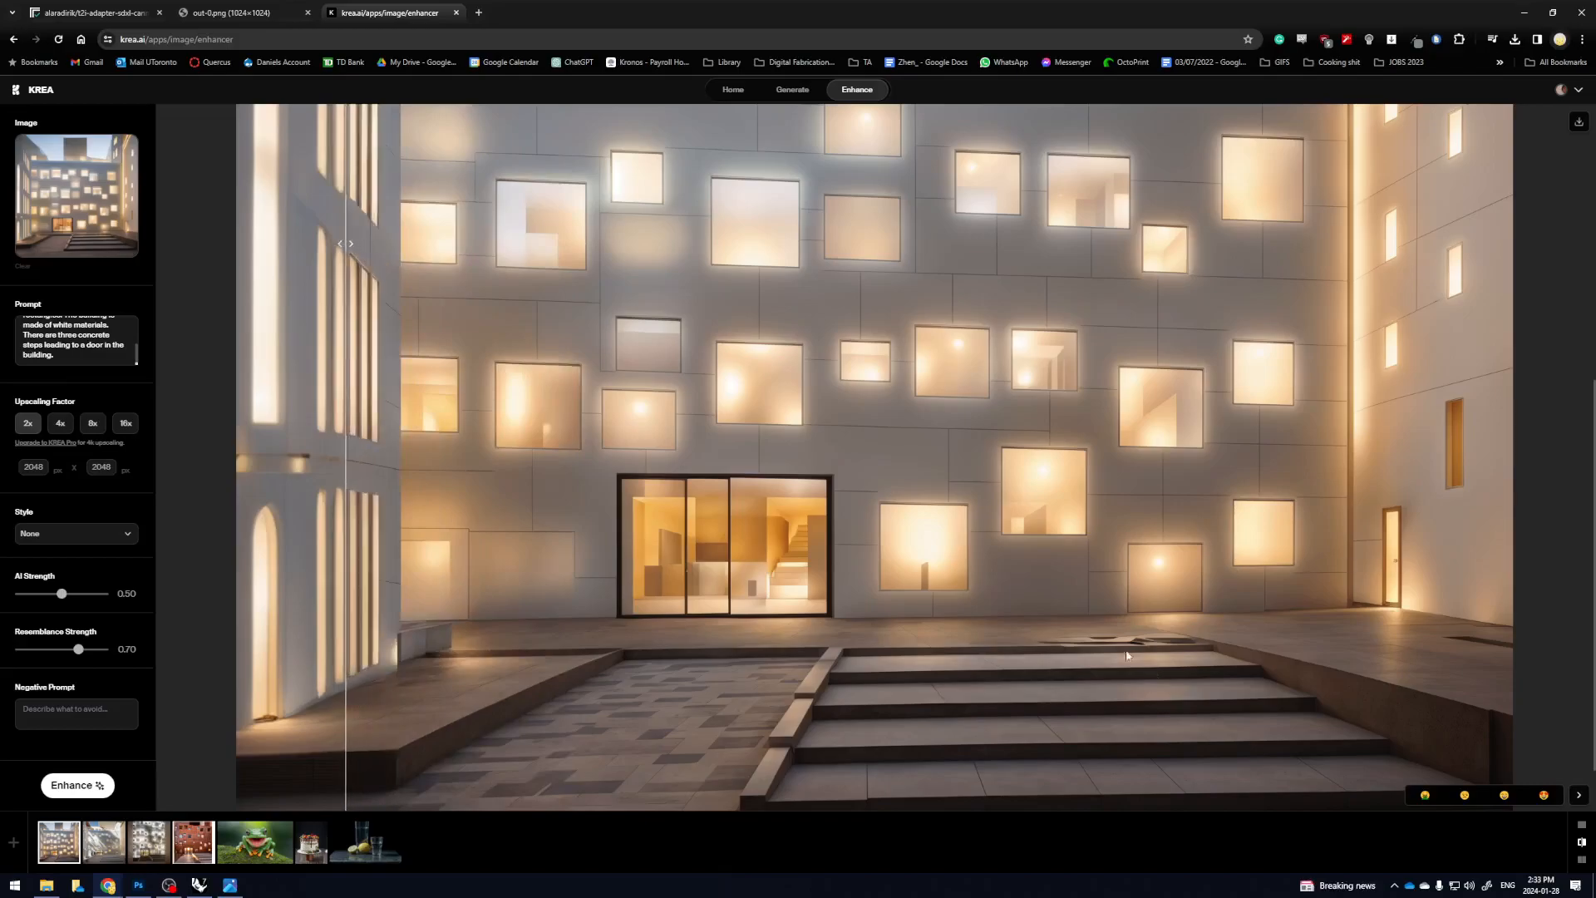
scroll(1128, 642, up, 3)
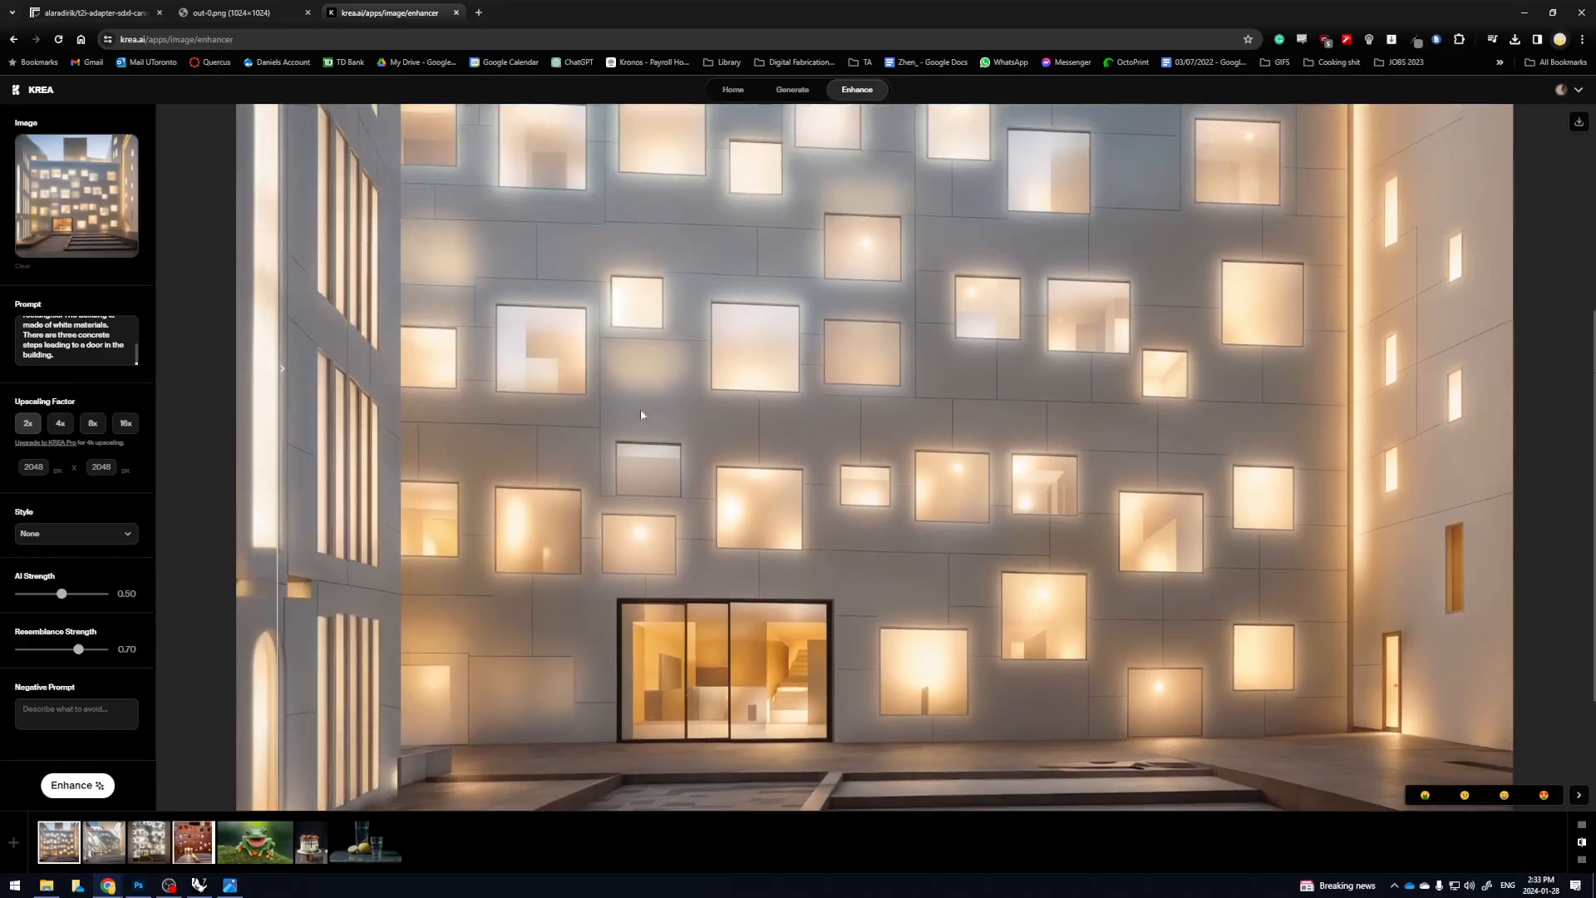
right_click(966, 327)
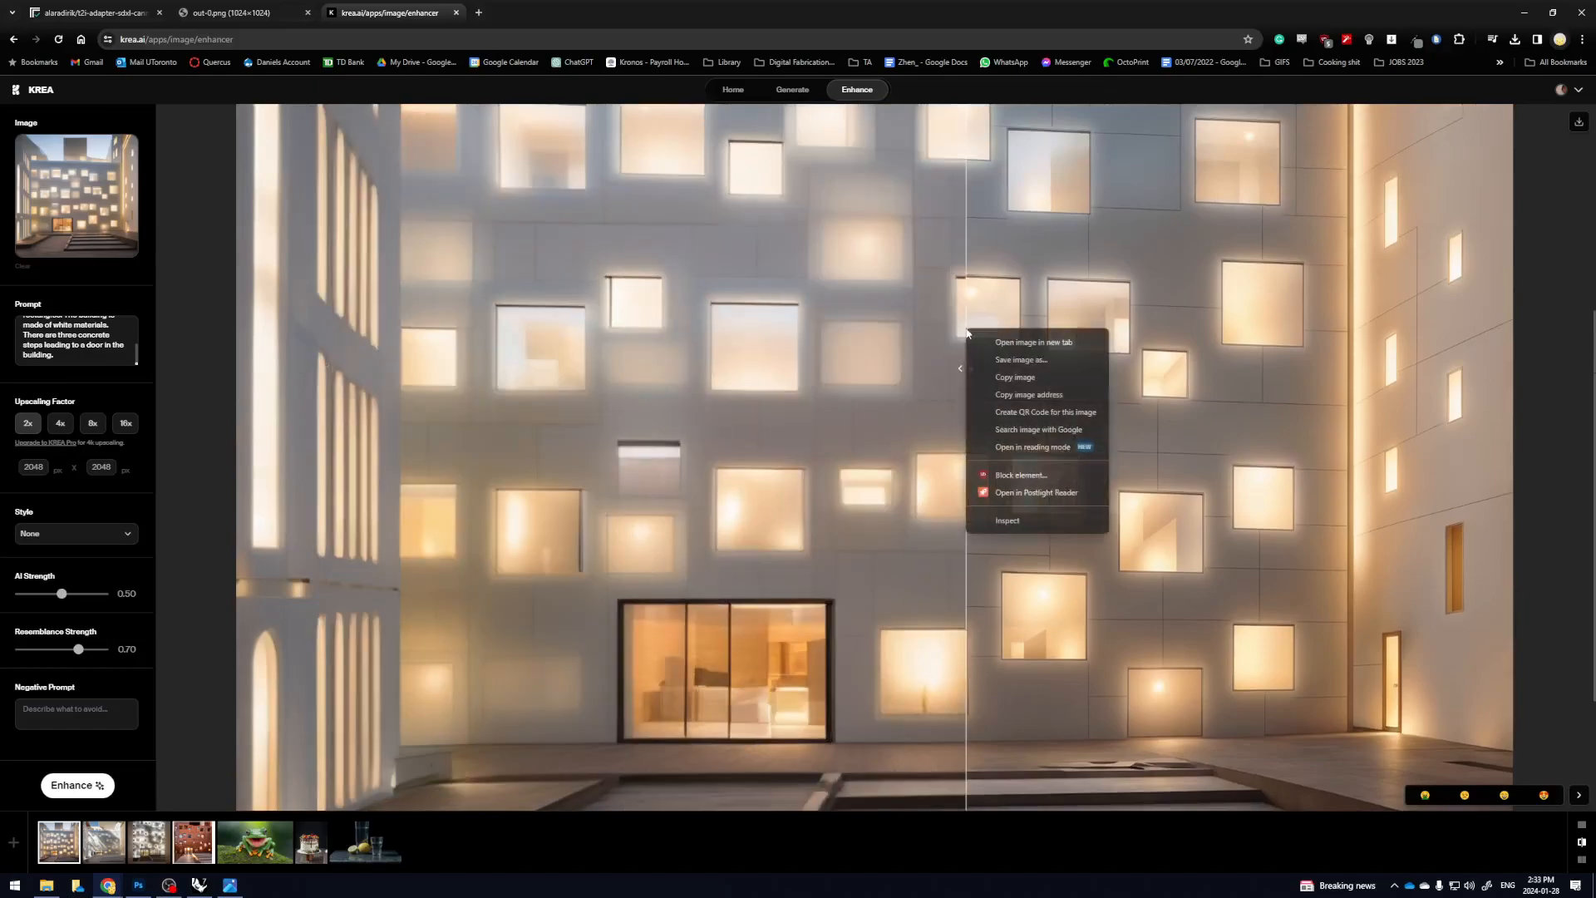
click(1022, 374)
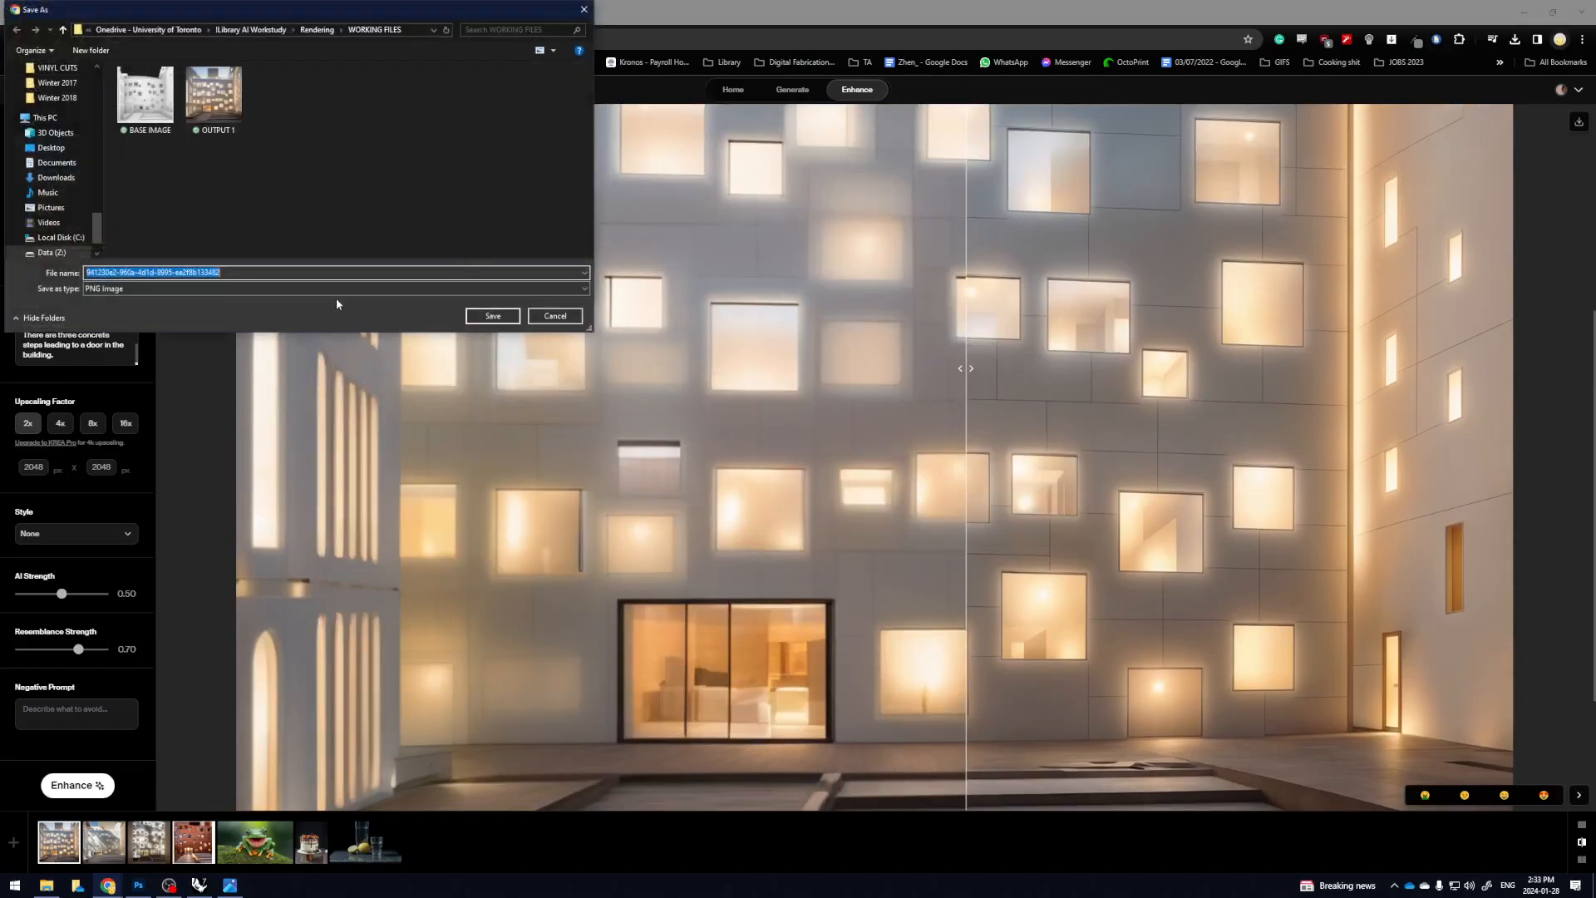
text(OUTPUT 1)
key(Return)
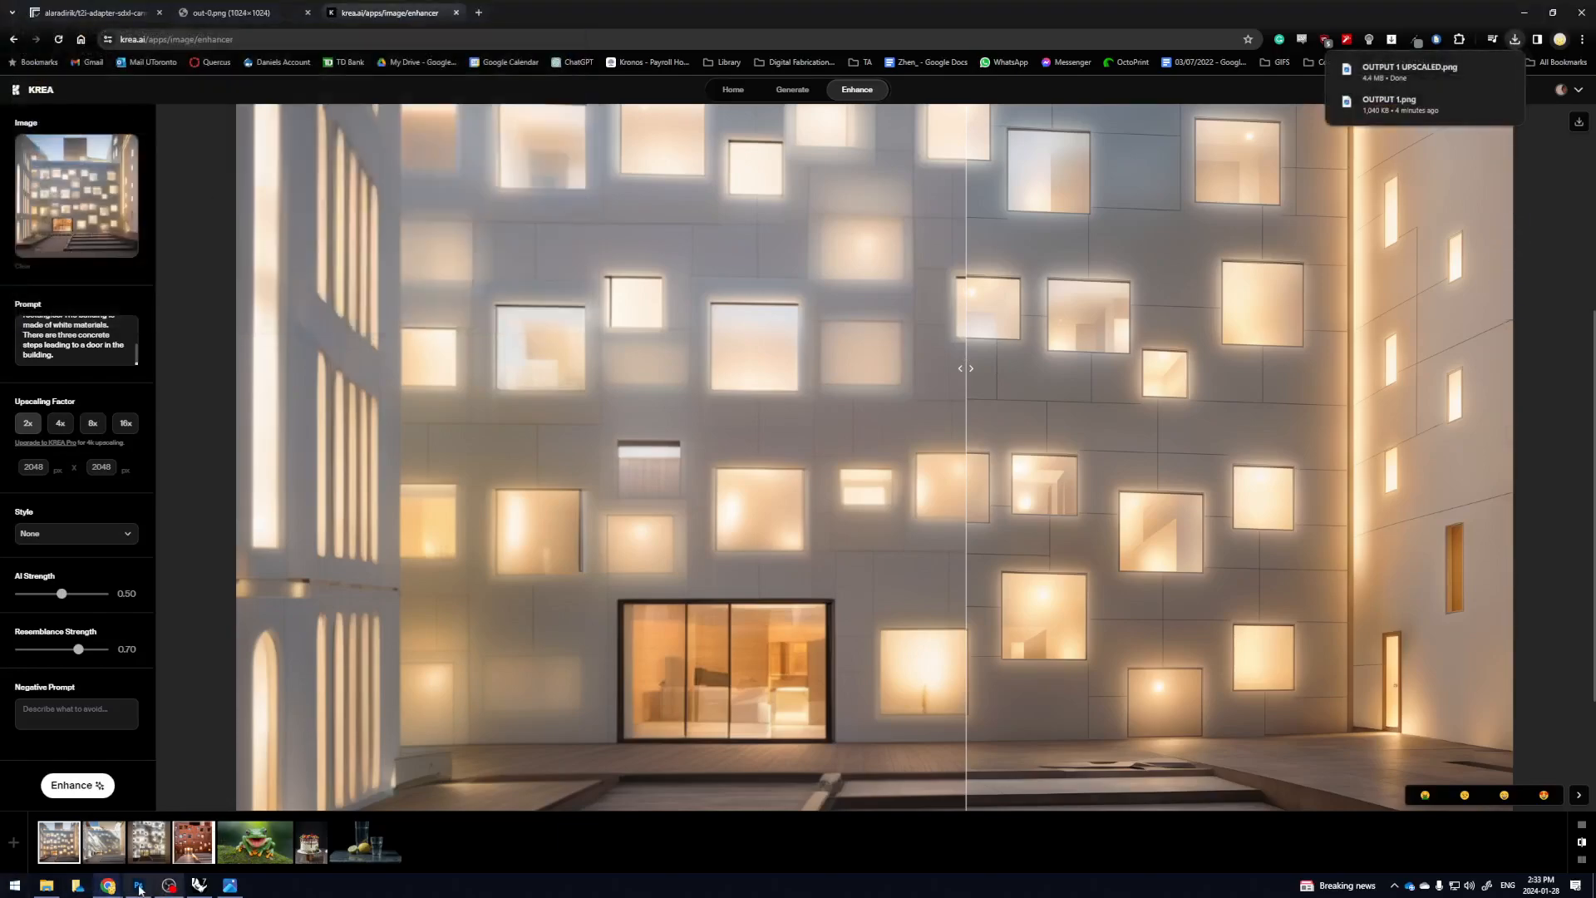
Switch to Photoshop and place OUTPUT 1 UPSCALED over BG IMAGE, scaled to about 796 px square between the two brick buildings
click(139, 886)
click(46, 886)
click(853, 456)
drag(861, 457, 641, 532)
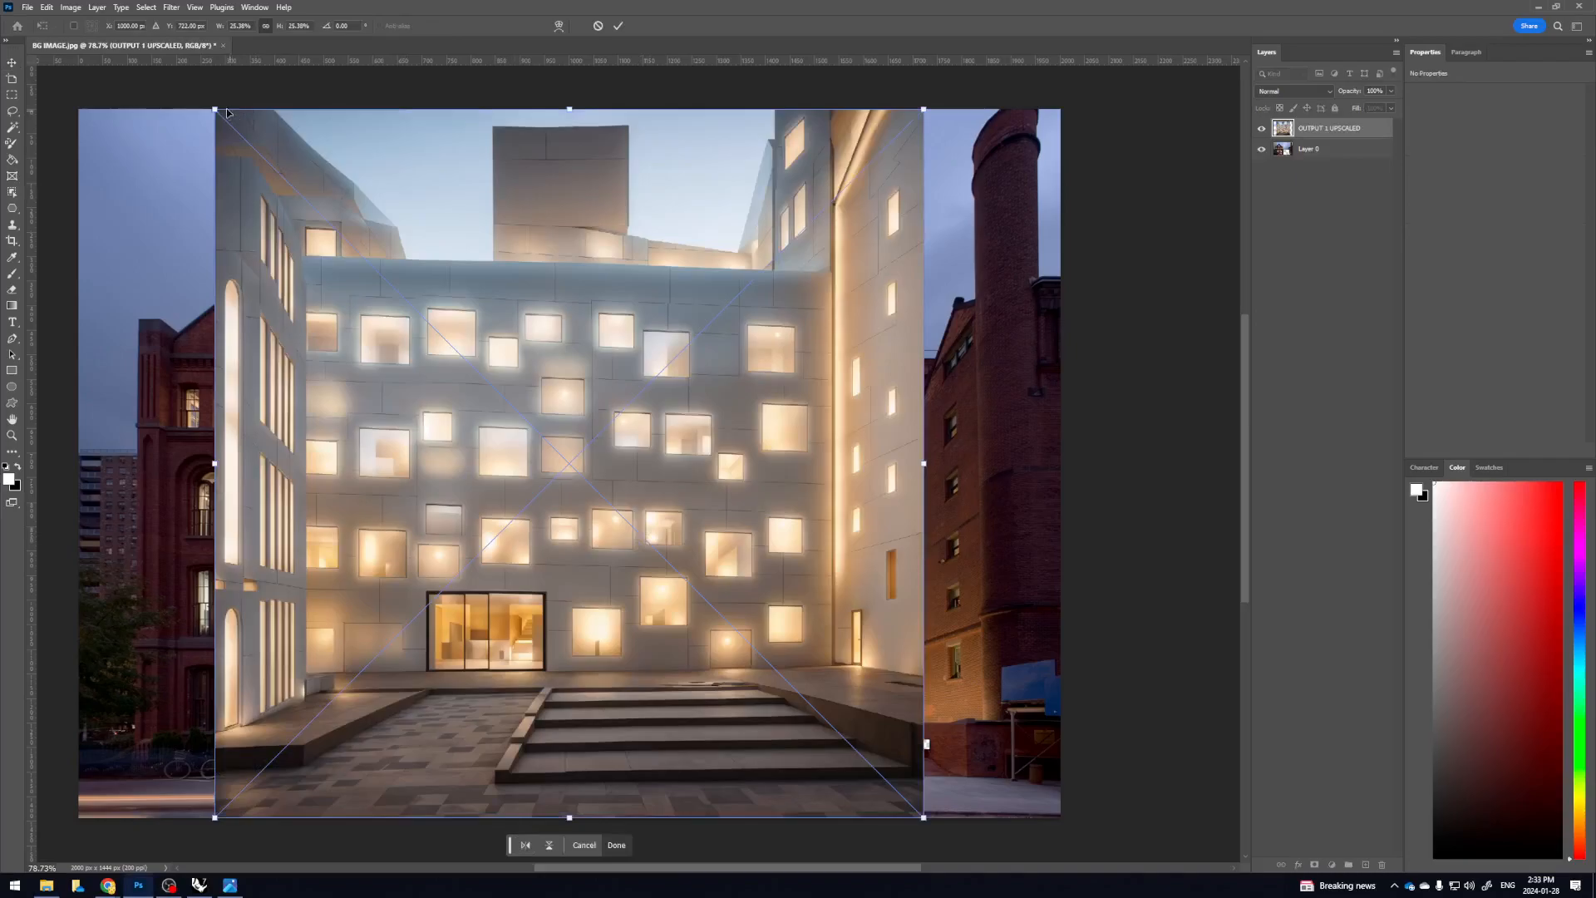
drag(227, 112, 769, 393)
drag(789, 700, 727, 724)
drag(865, 537, 975, 466)
drag(885, 564, 840, 469)
key(Return)
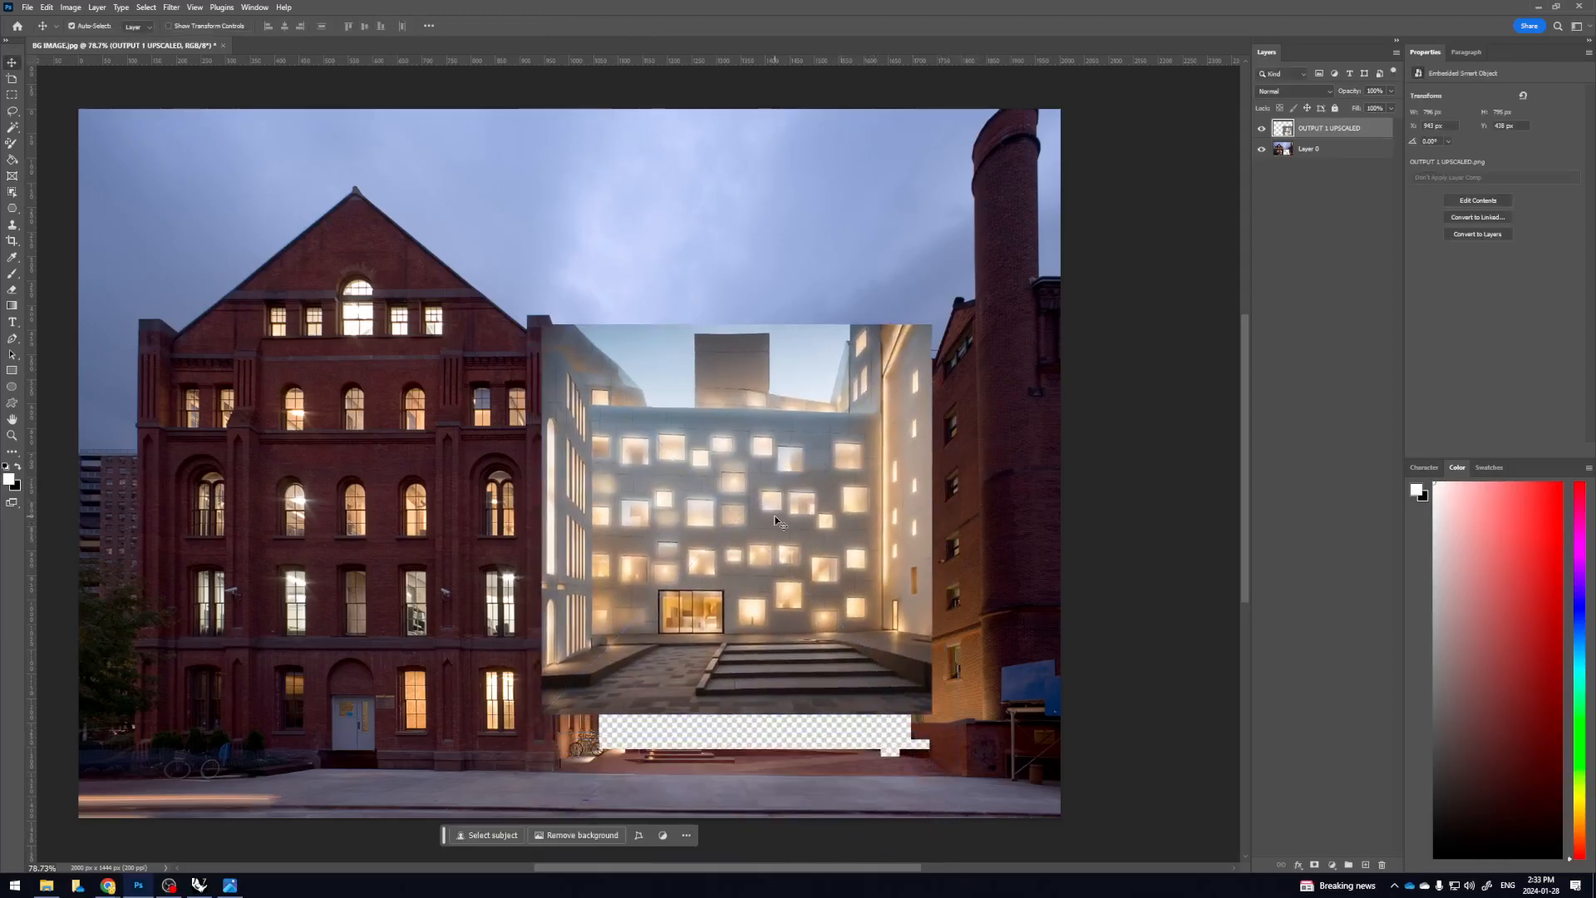
Outline the glowing front facade in OUTPUT 1 UPSCALED with the Polygonal Lasso, excluding the side walls, sky and steps
right_click(17, 113)
click(66, 124)
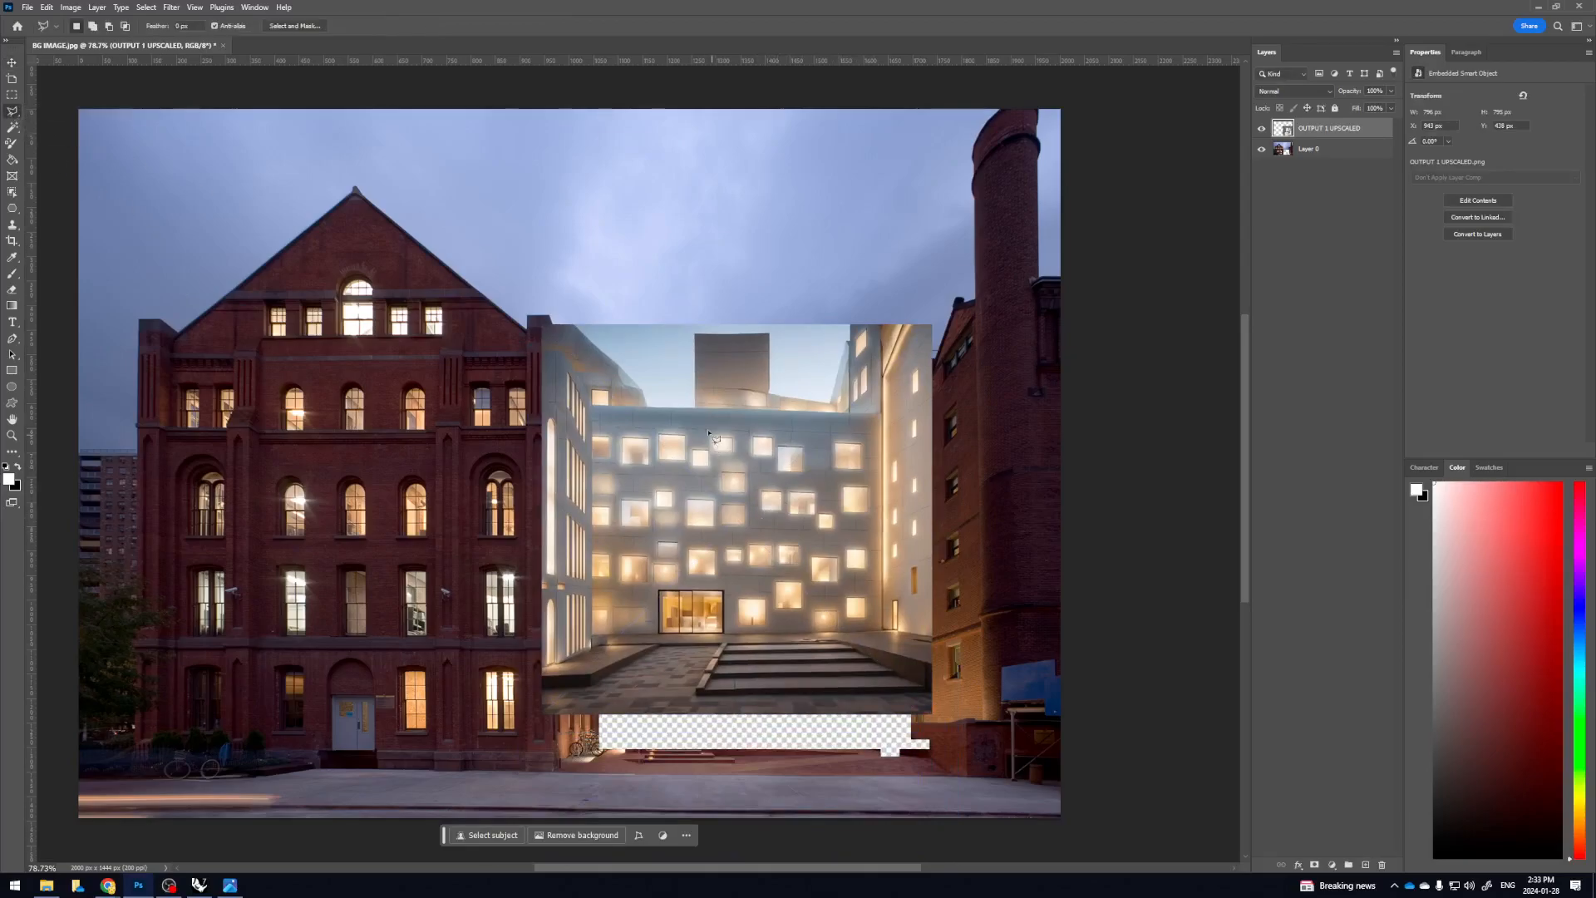
click(592, 408)
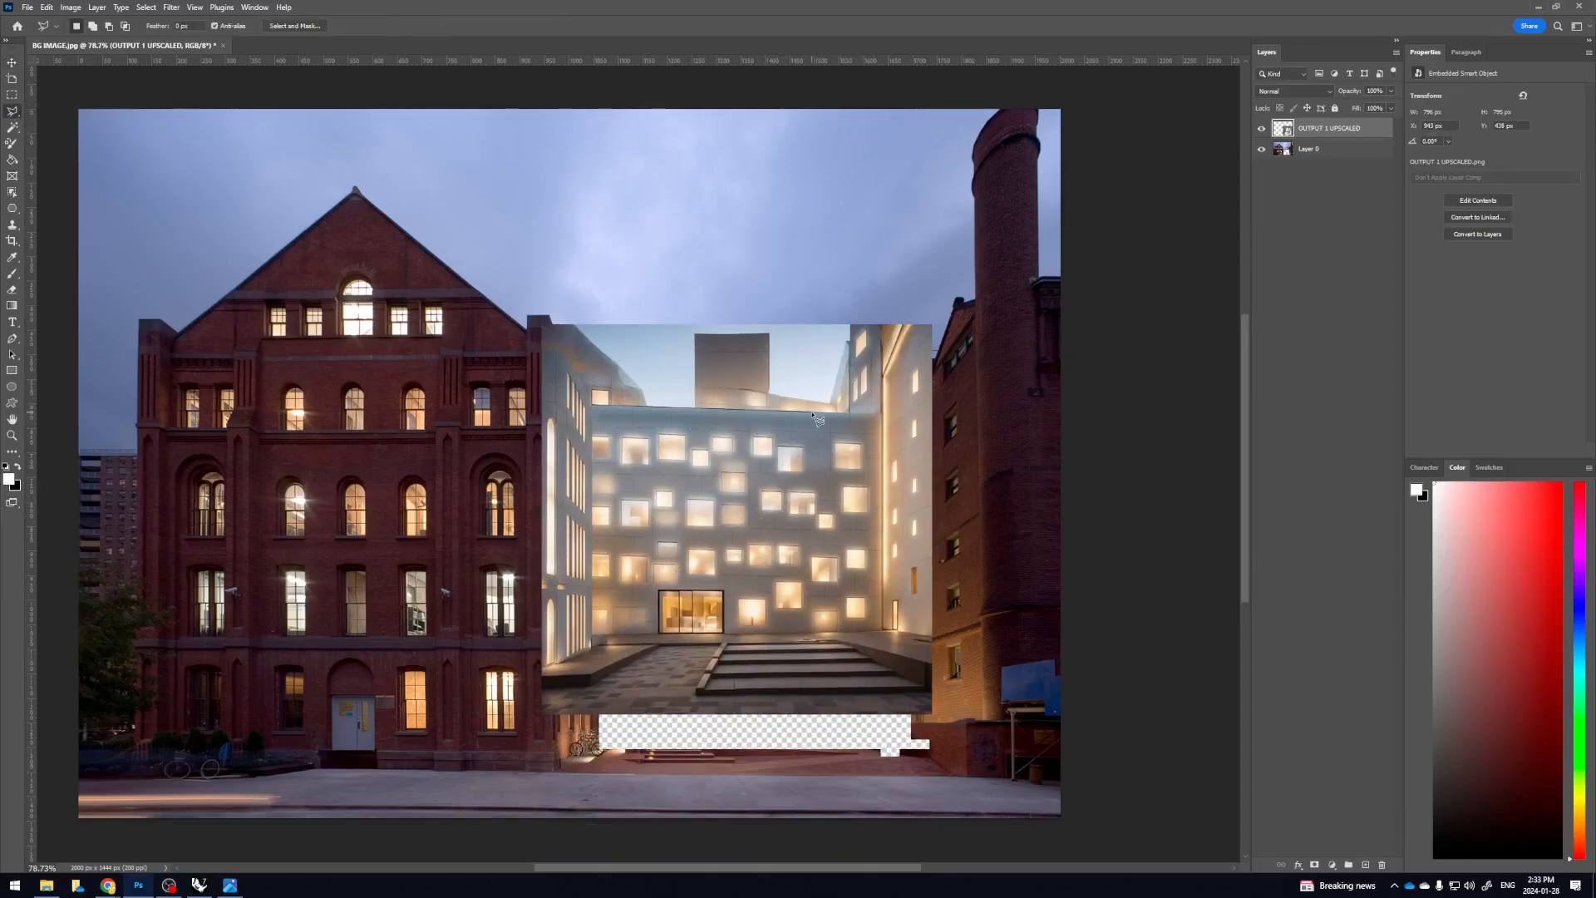
click(884, 413)
click(884, 632)
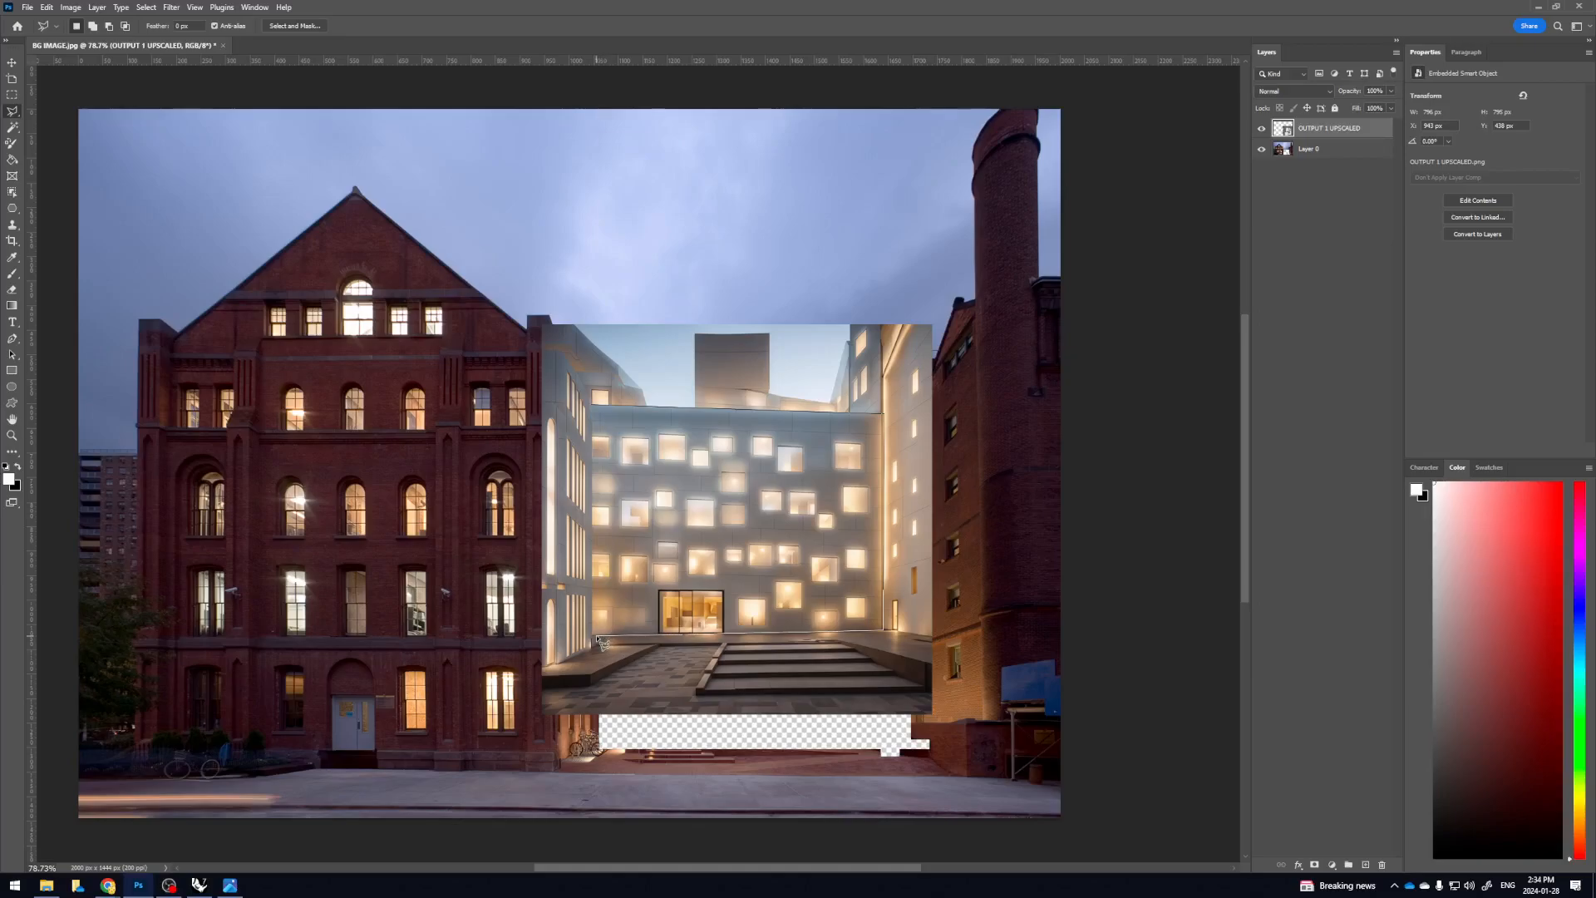
click(593, 637)
click(597, 409)
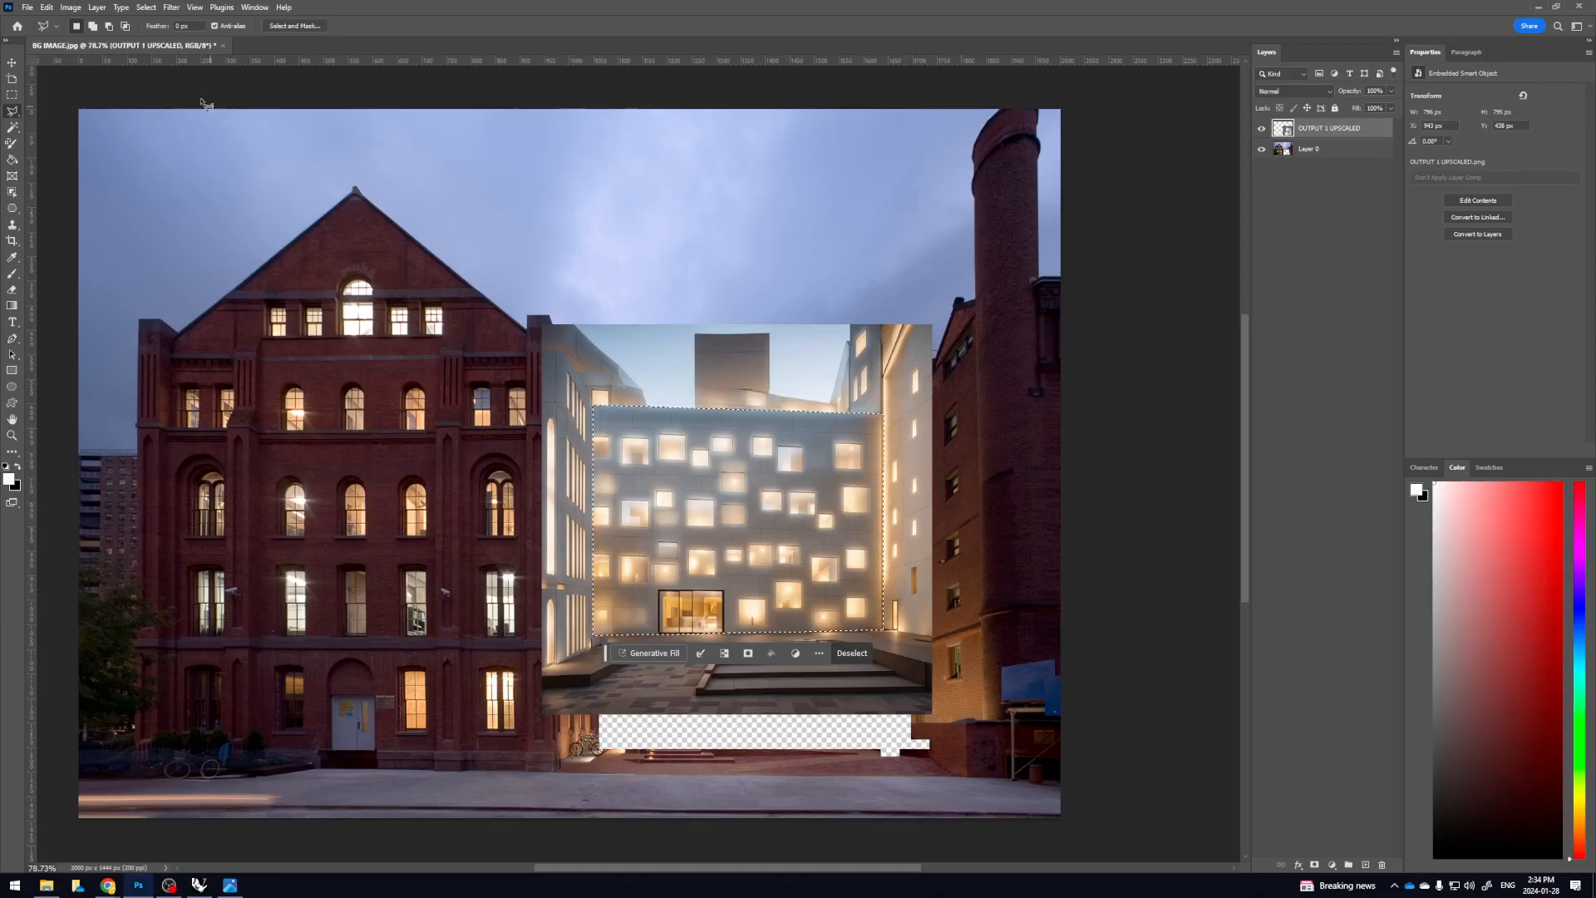
Invert the facade selection and try to delete everything around it from the OUTPUT 1 UPSCALED smart object
click(145, 8)
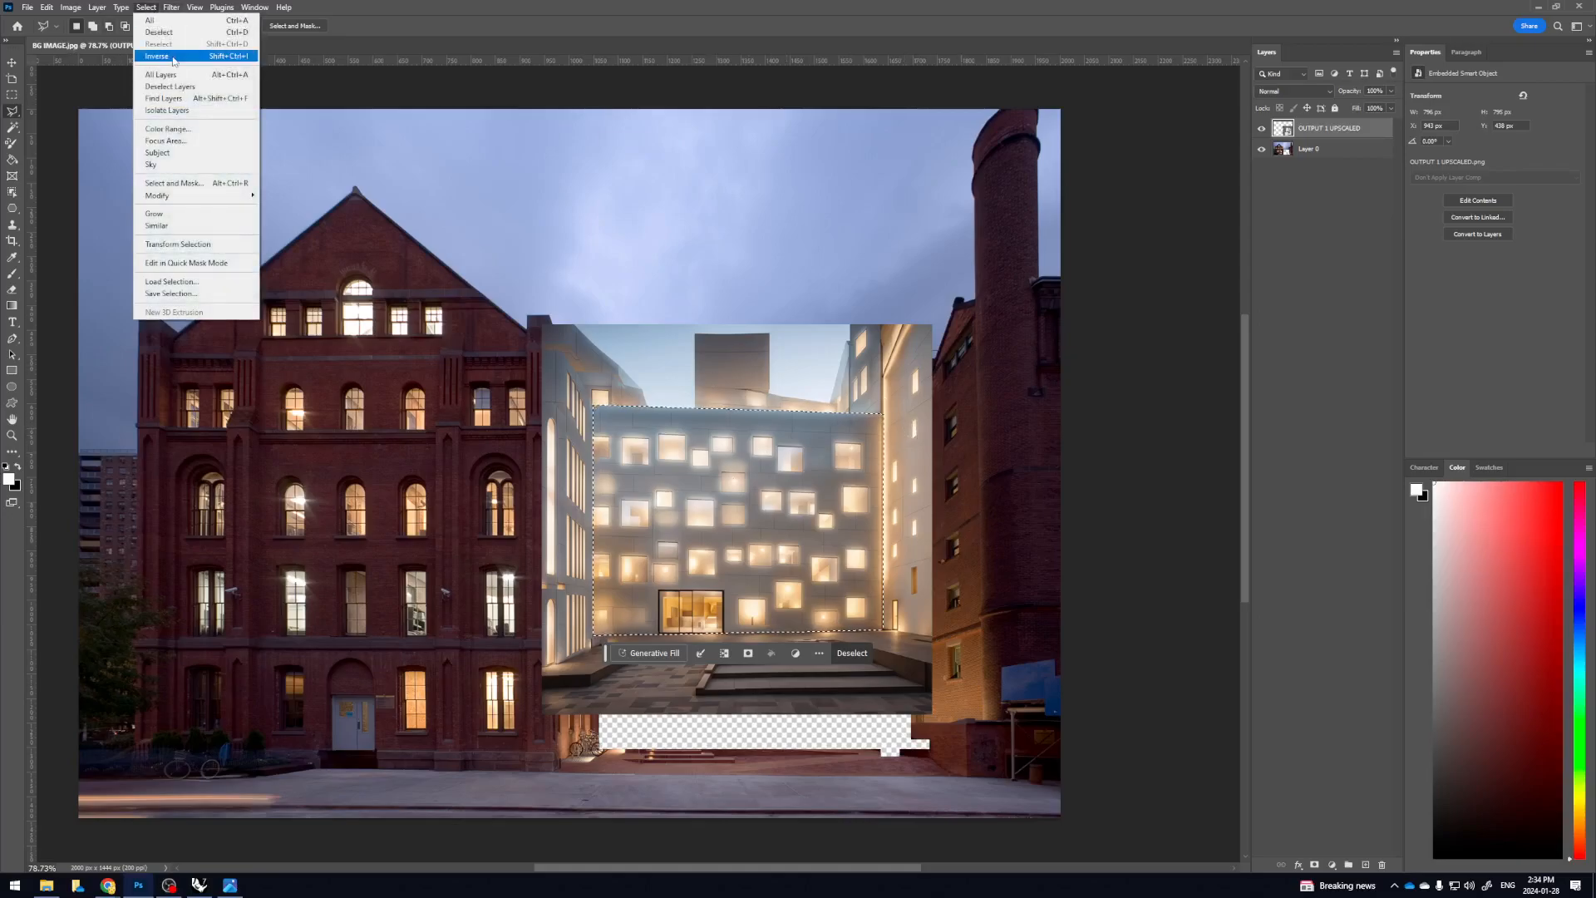
click(166, 55)
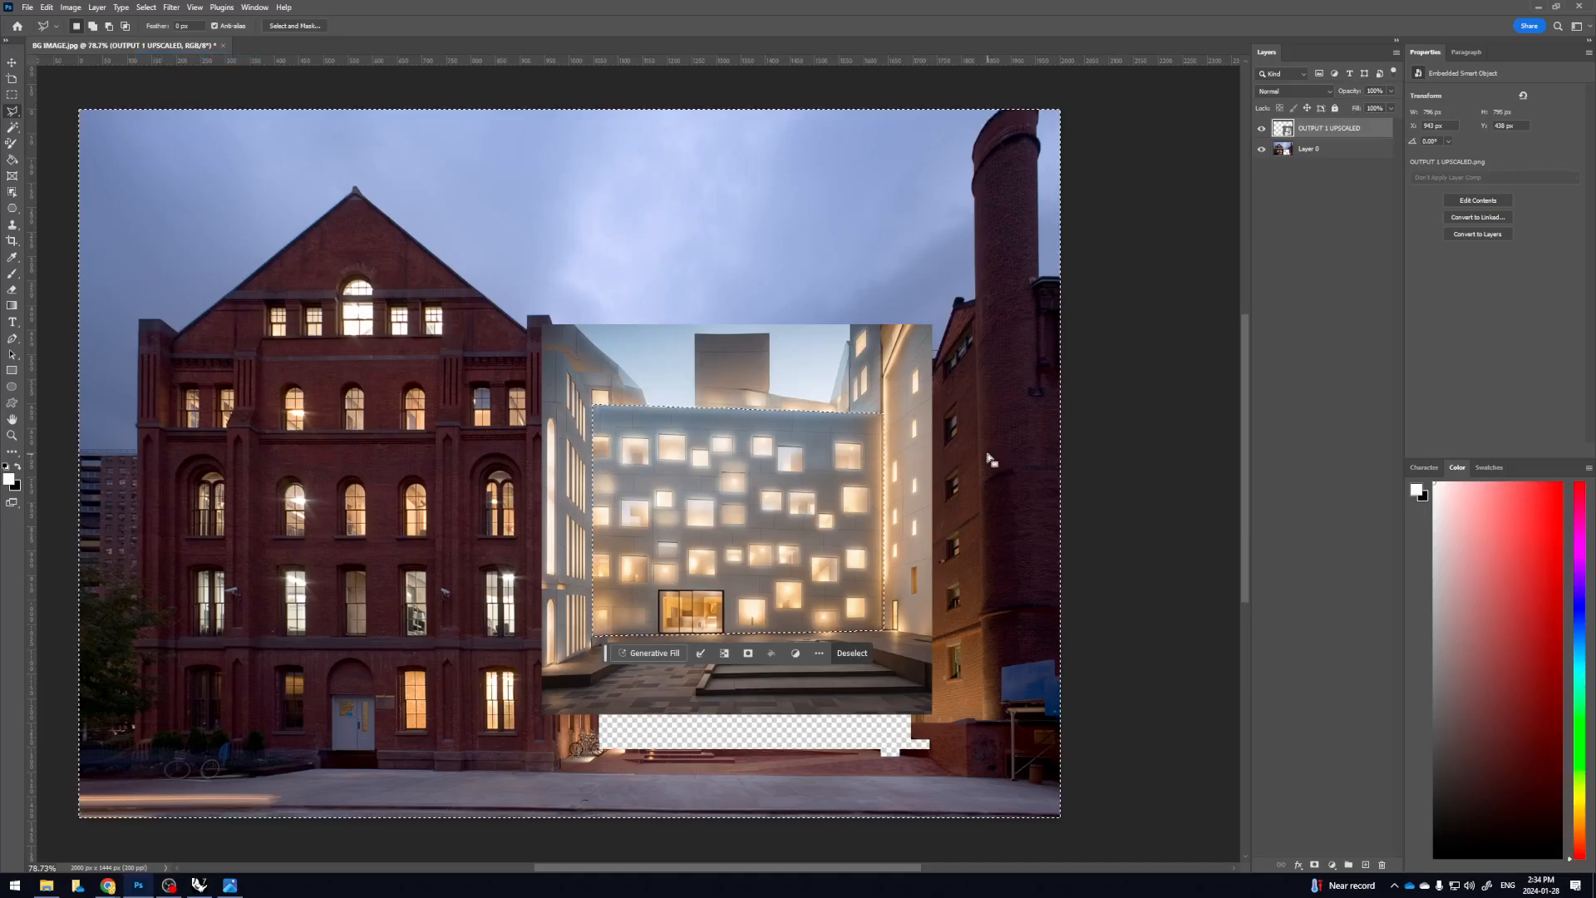
key(Delete)
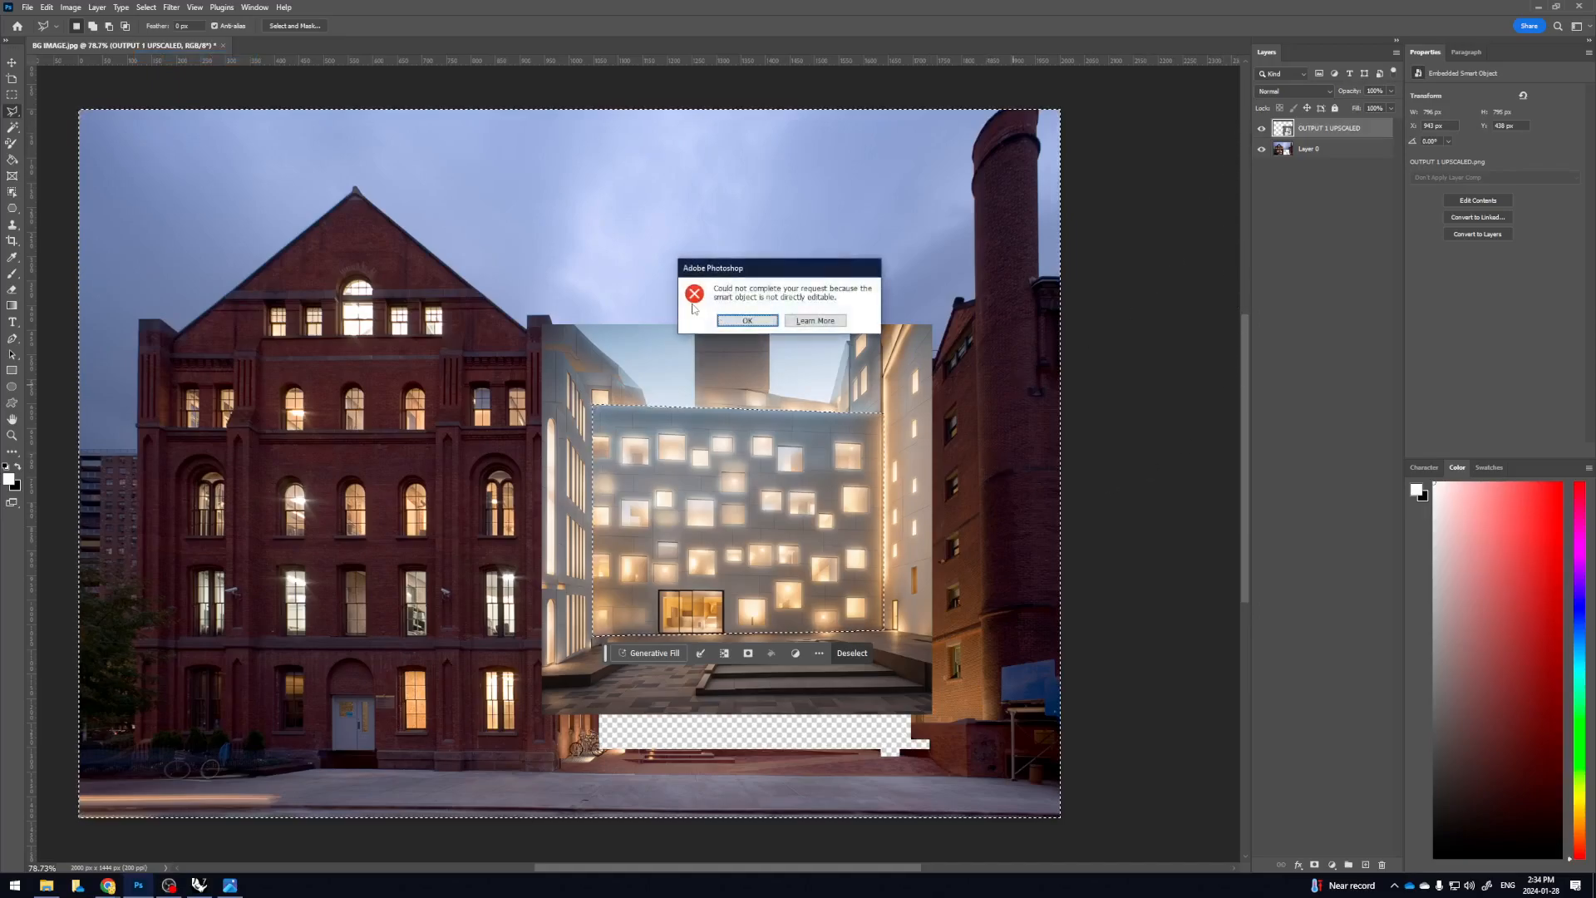
click(748, 320)
Rasterize the OUTPUT 1 UPSCALED layer, delete everything outside the front facade and clear the selection
right_click(1330, 129)
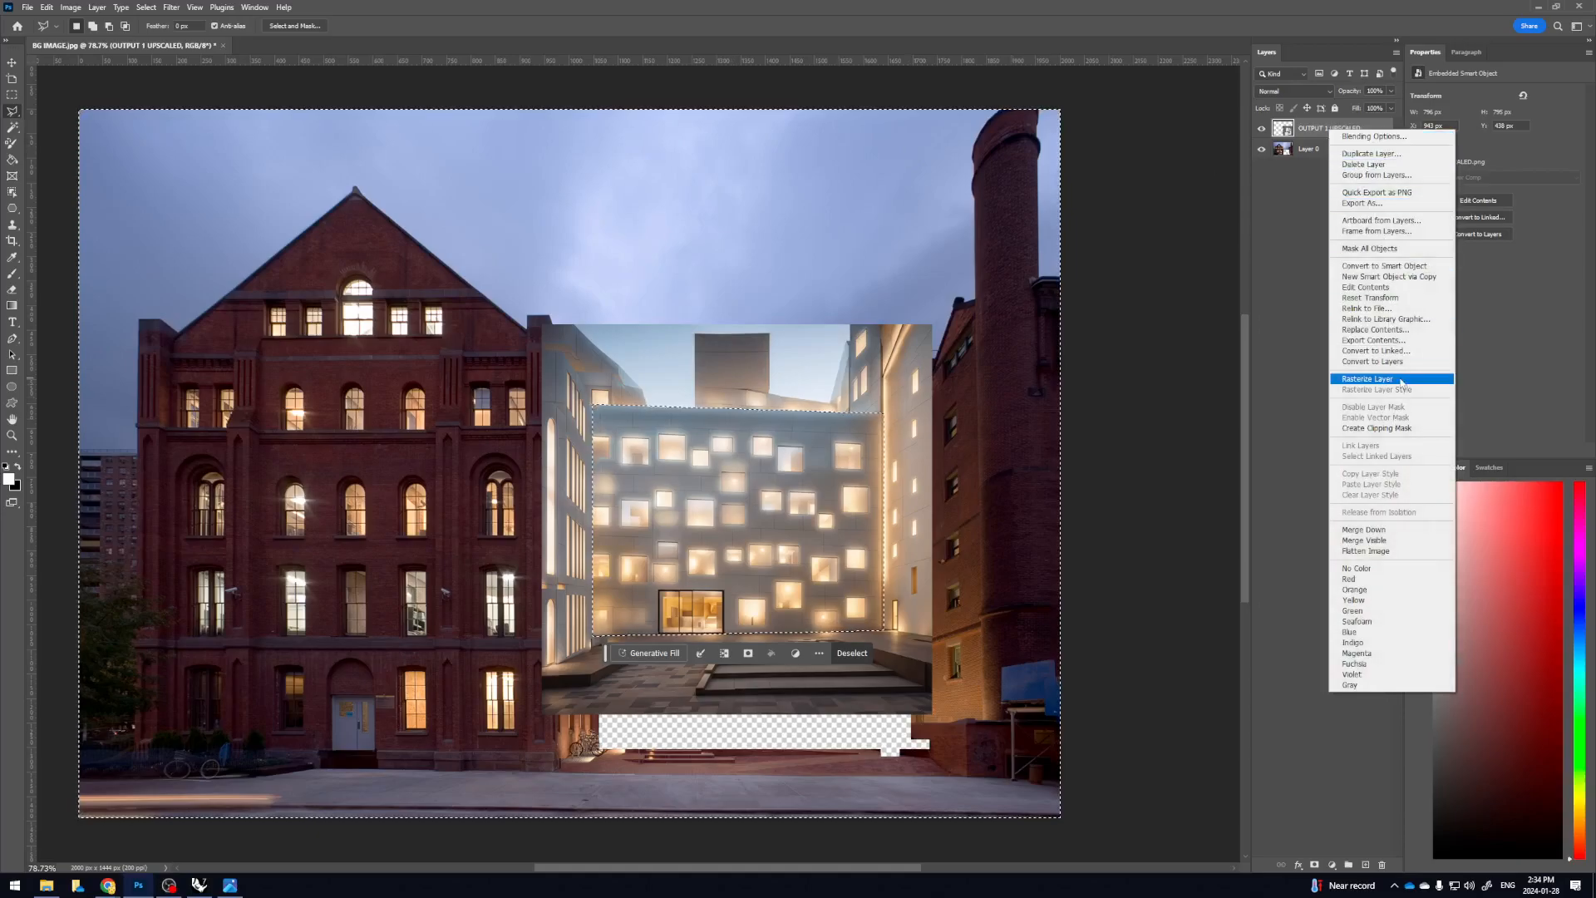
click(1368, 379)
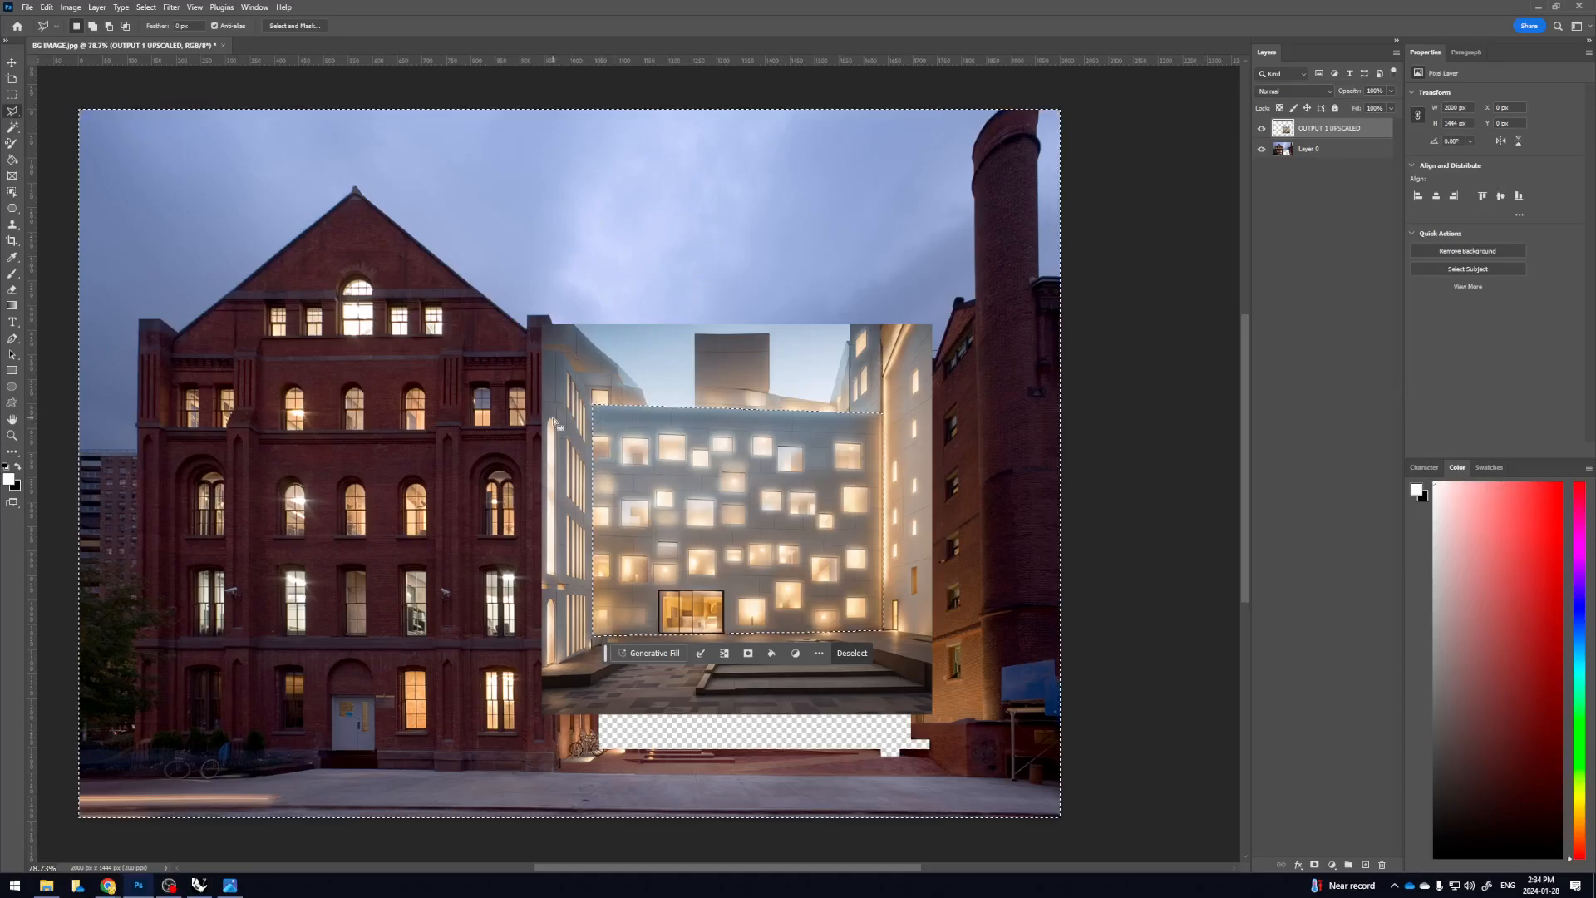
key(Delete)
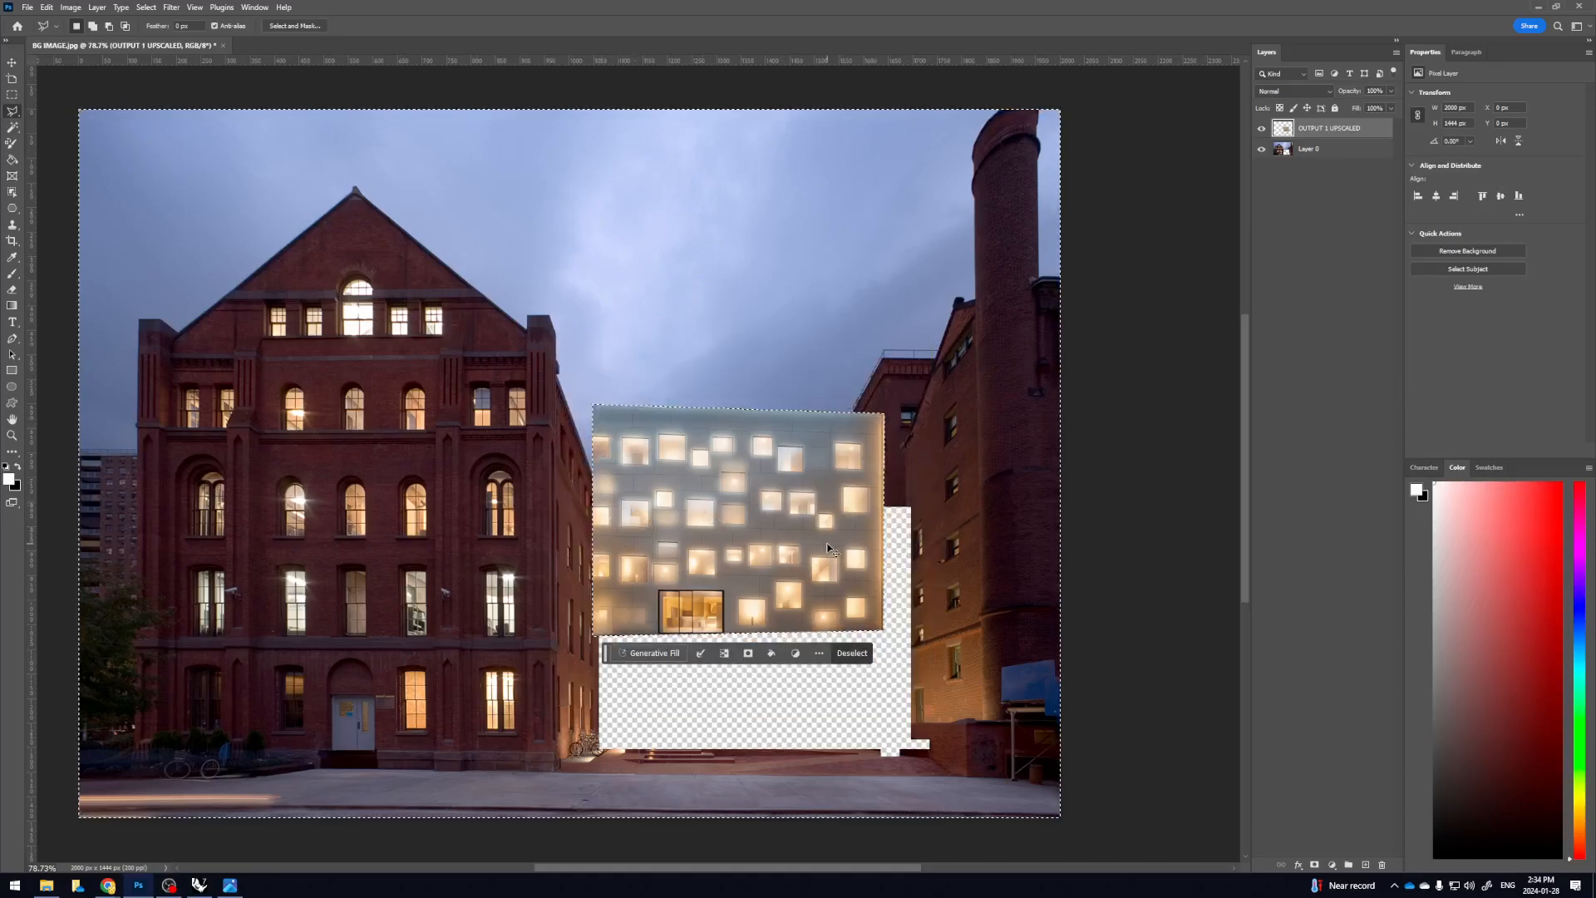
key(ctrl+d)
Move the cut-out facade down into the gap between the brick buildings and scale it to about 106% to fill the opening
key(v)
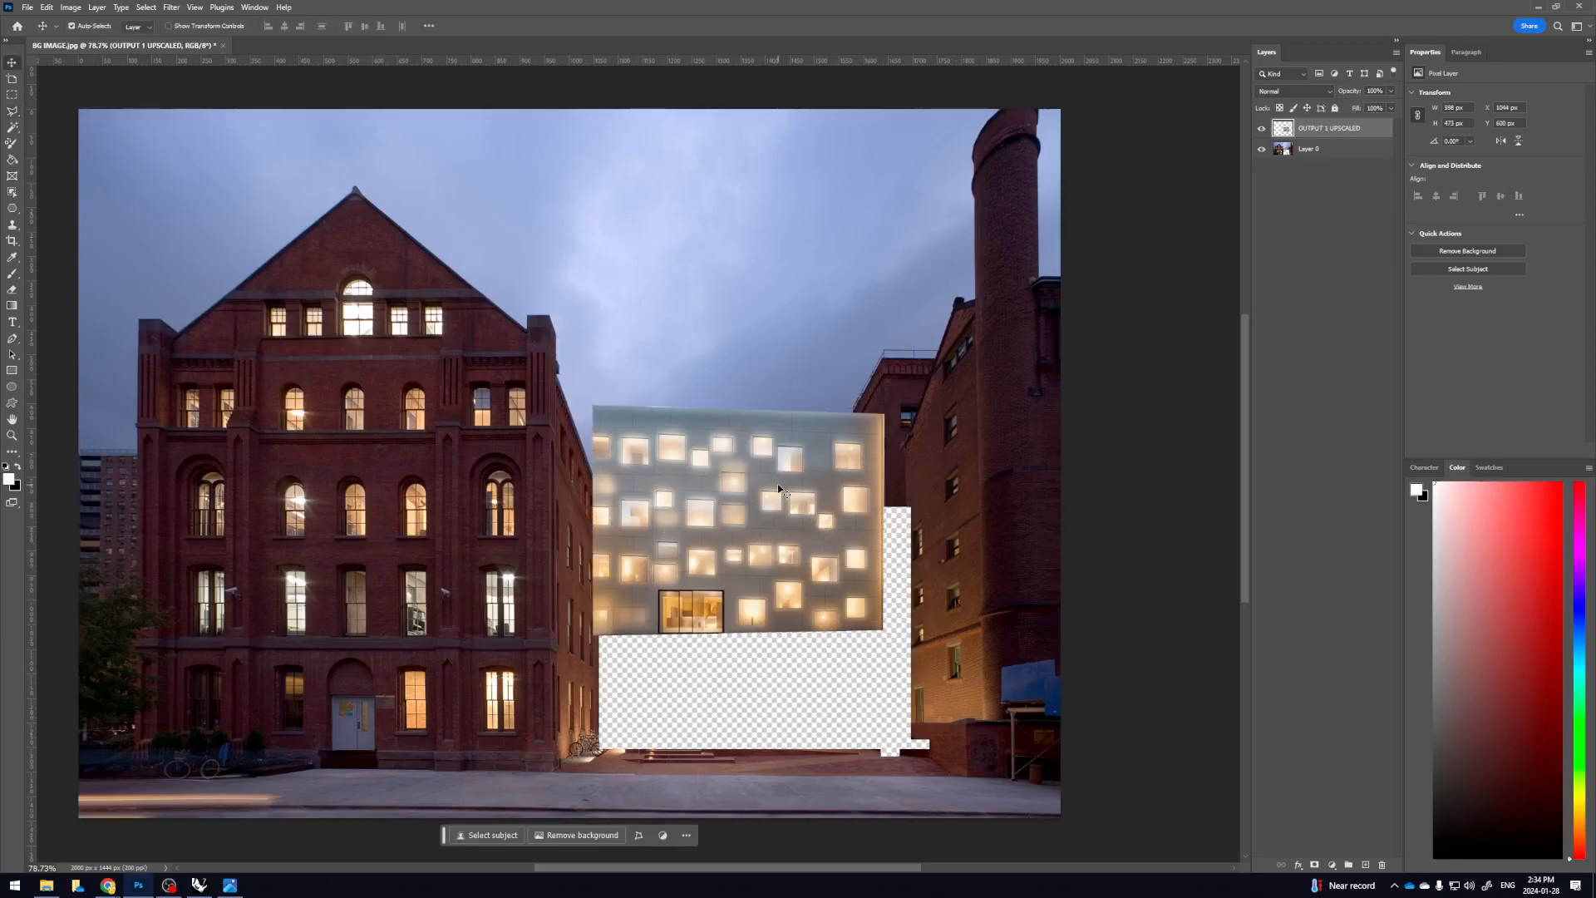
mouse_move(791, 514)
mouse_down()
mouse_move(798, 621)
mouse_move(828, 627)
mouse_up()
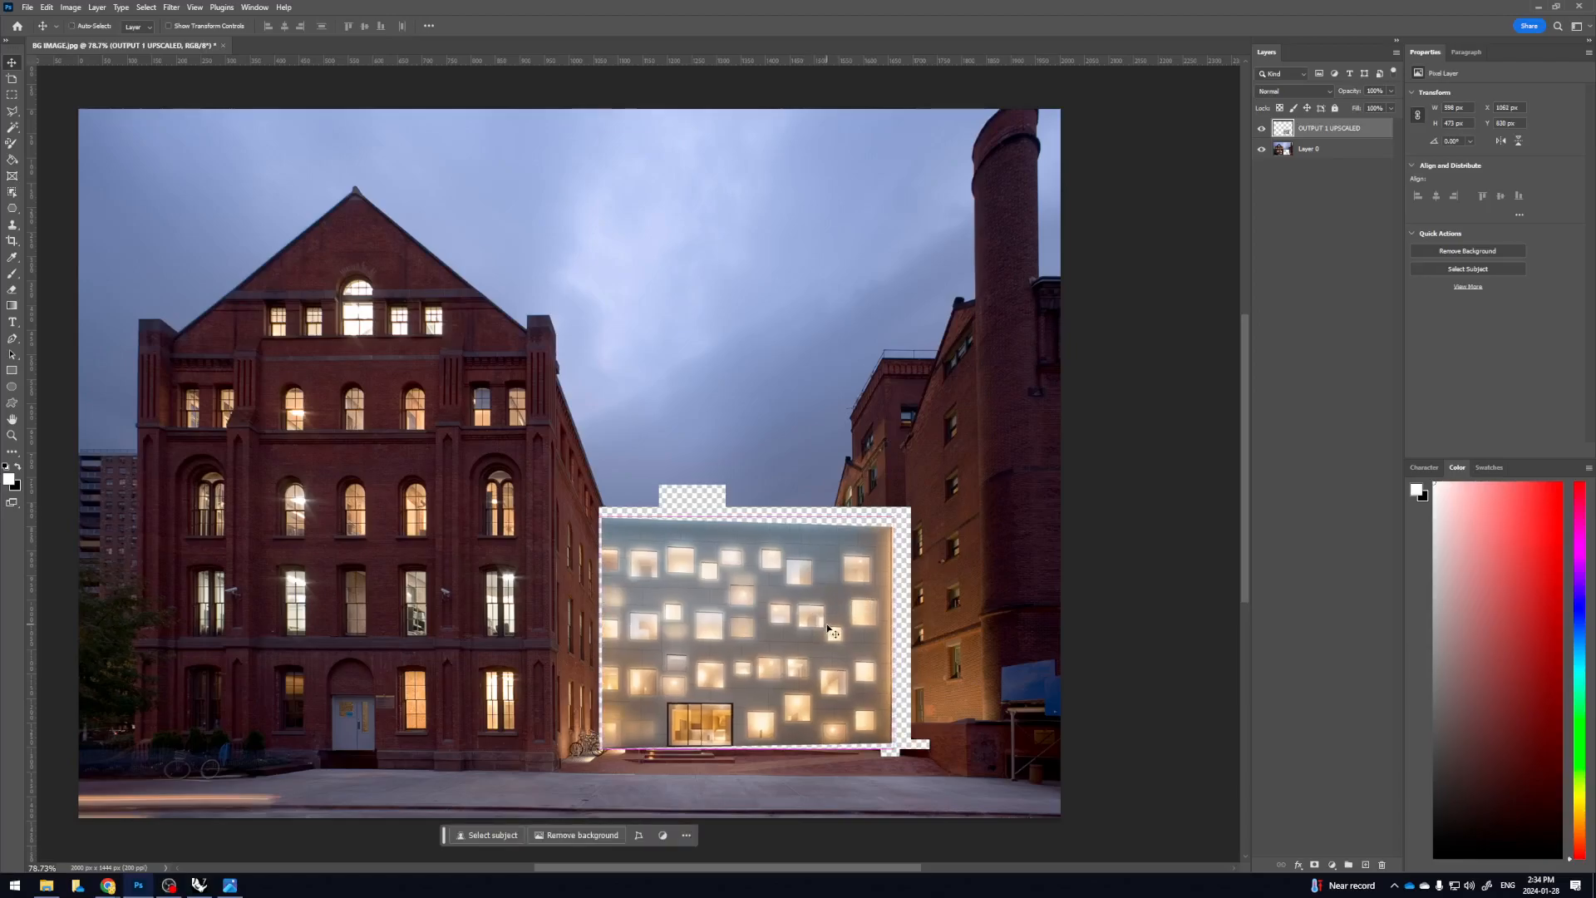
key(ctrl+t)
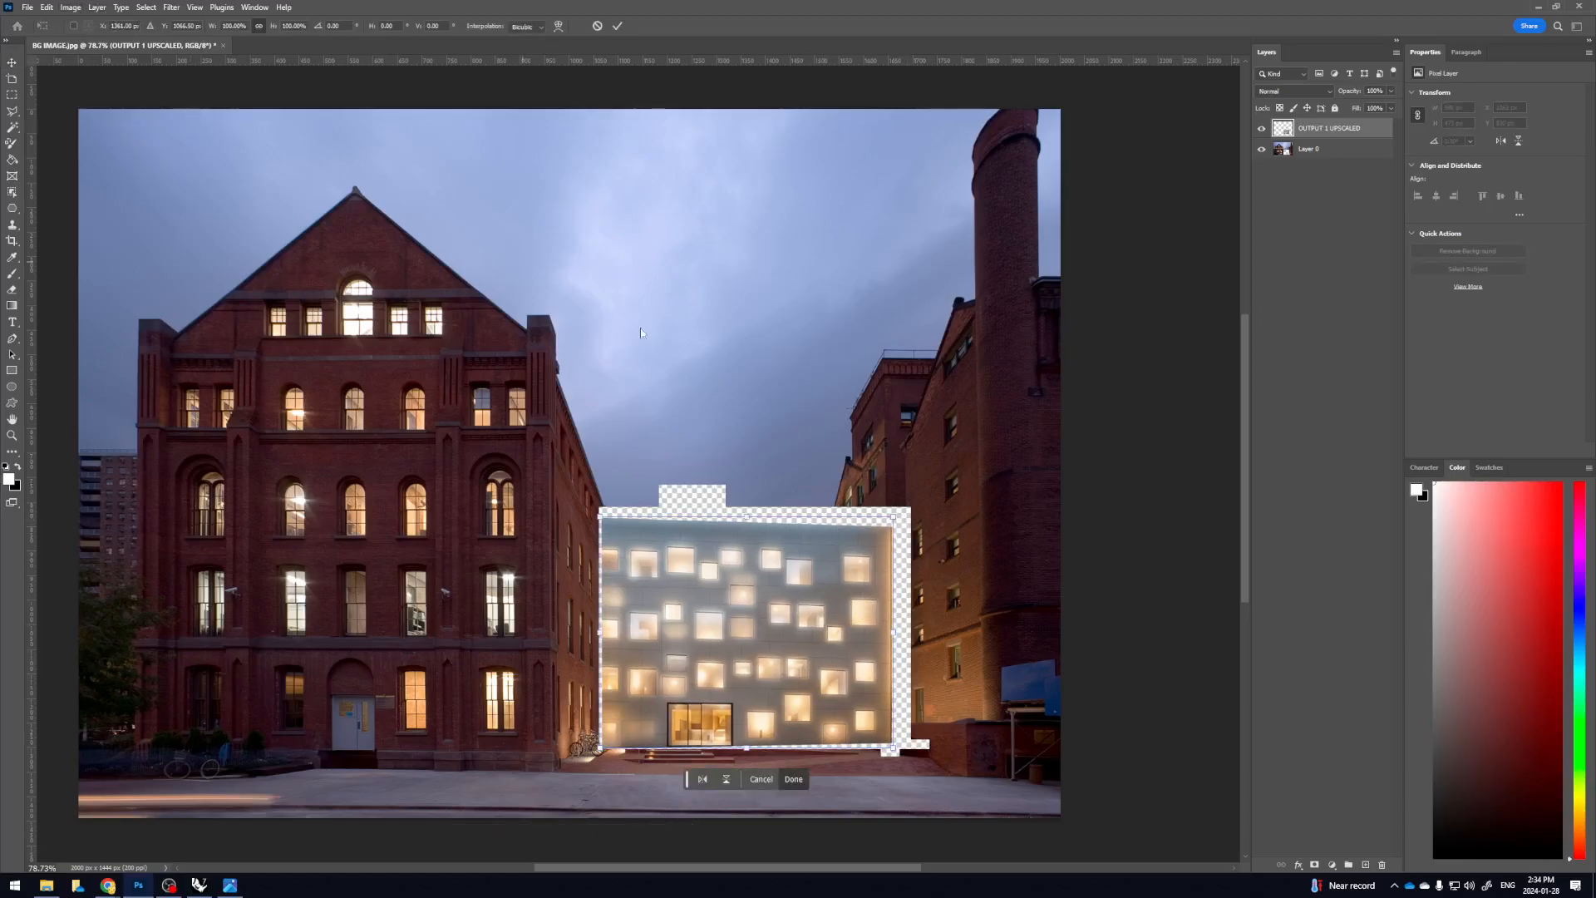
click(48, 8)
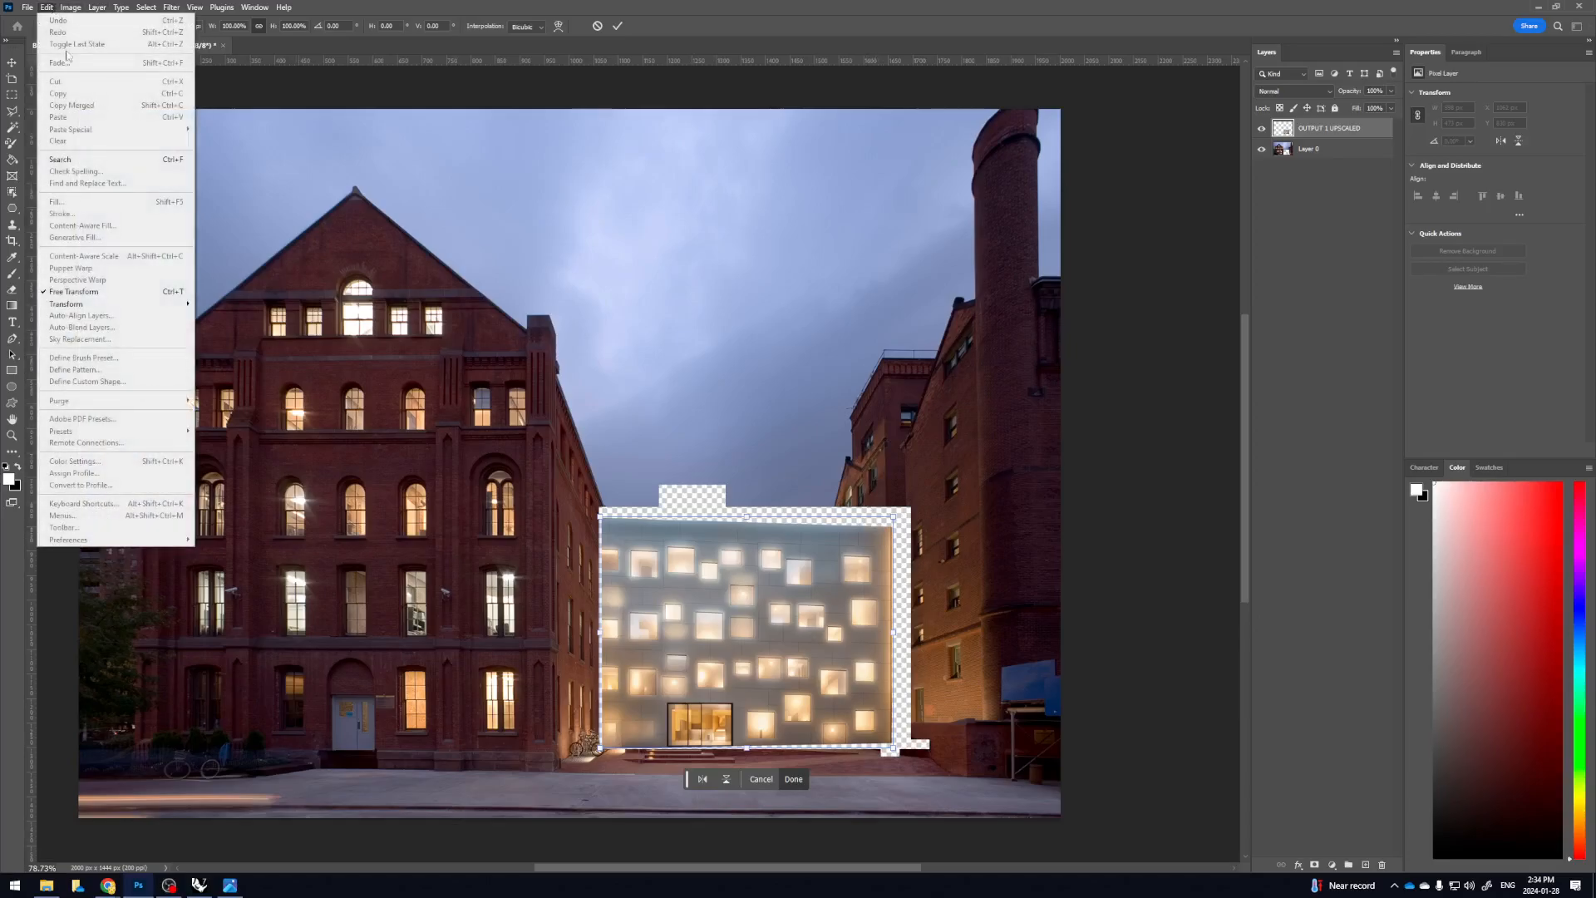
click(896, 517)
drag(894, 517, 908, 502)
drag(879, 625, 878, 621)
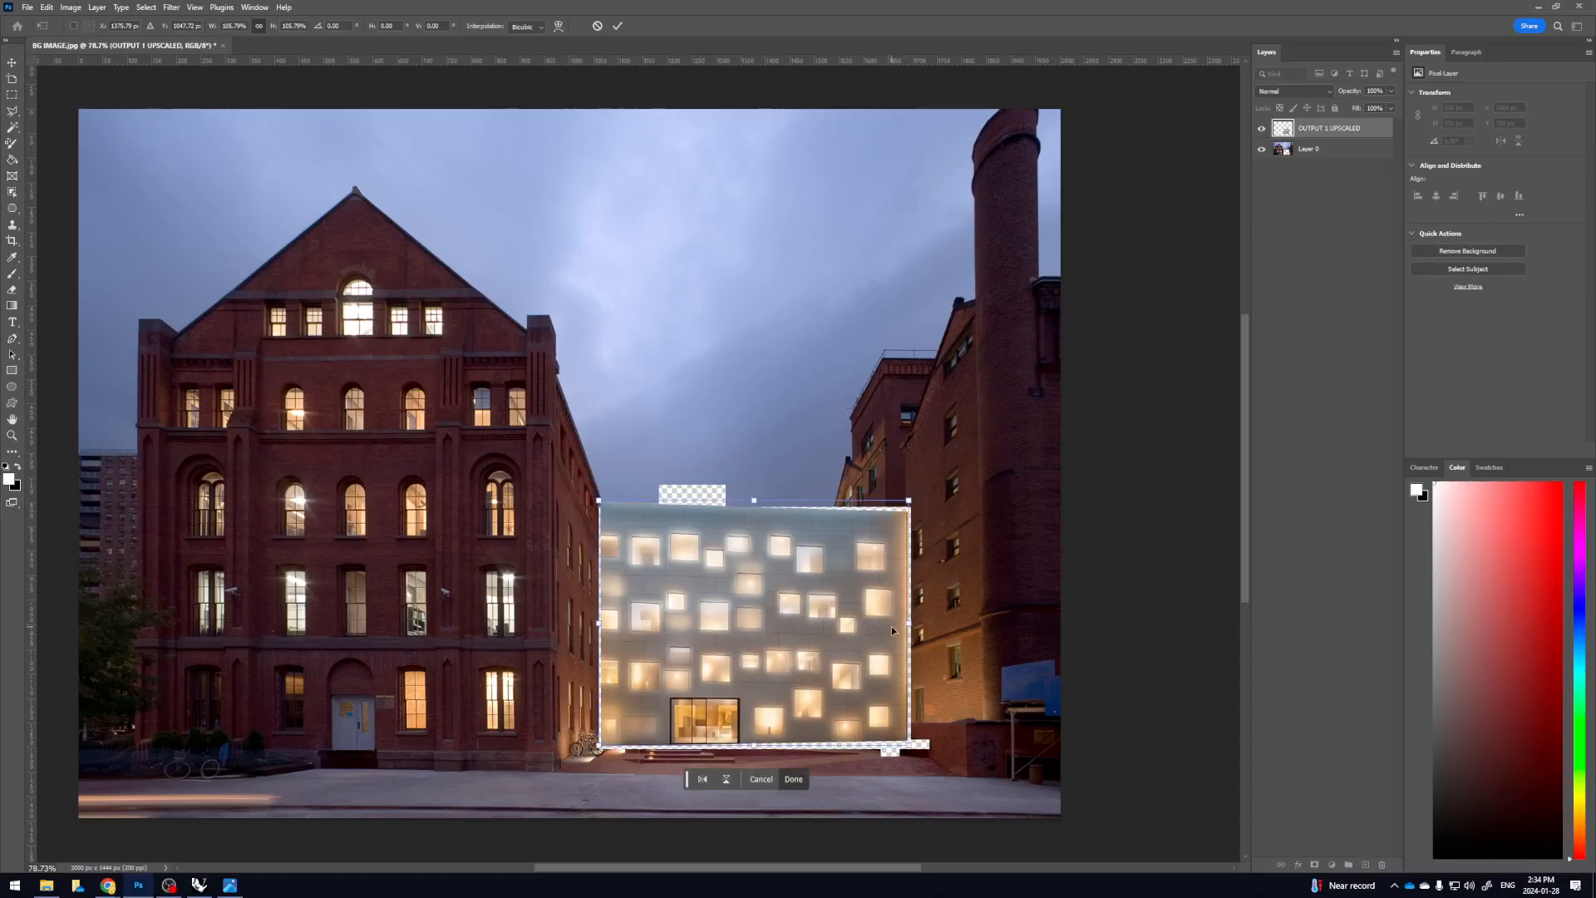
key(Return)
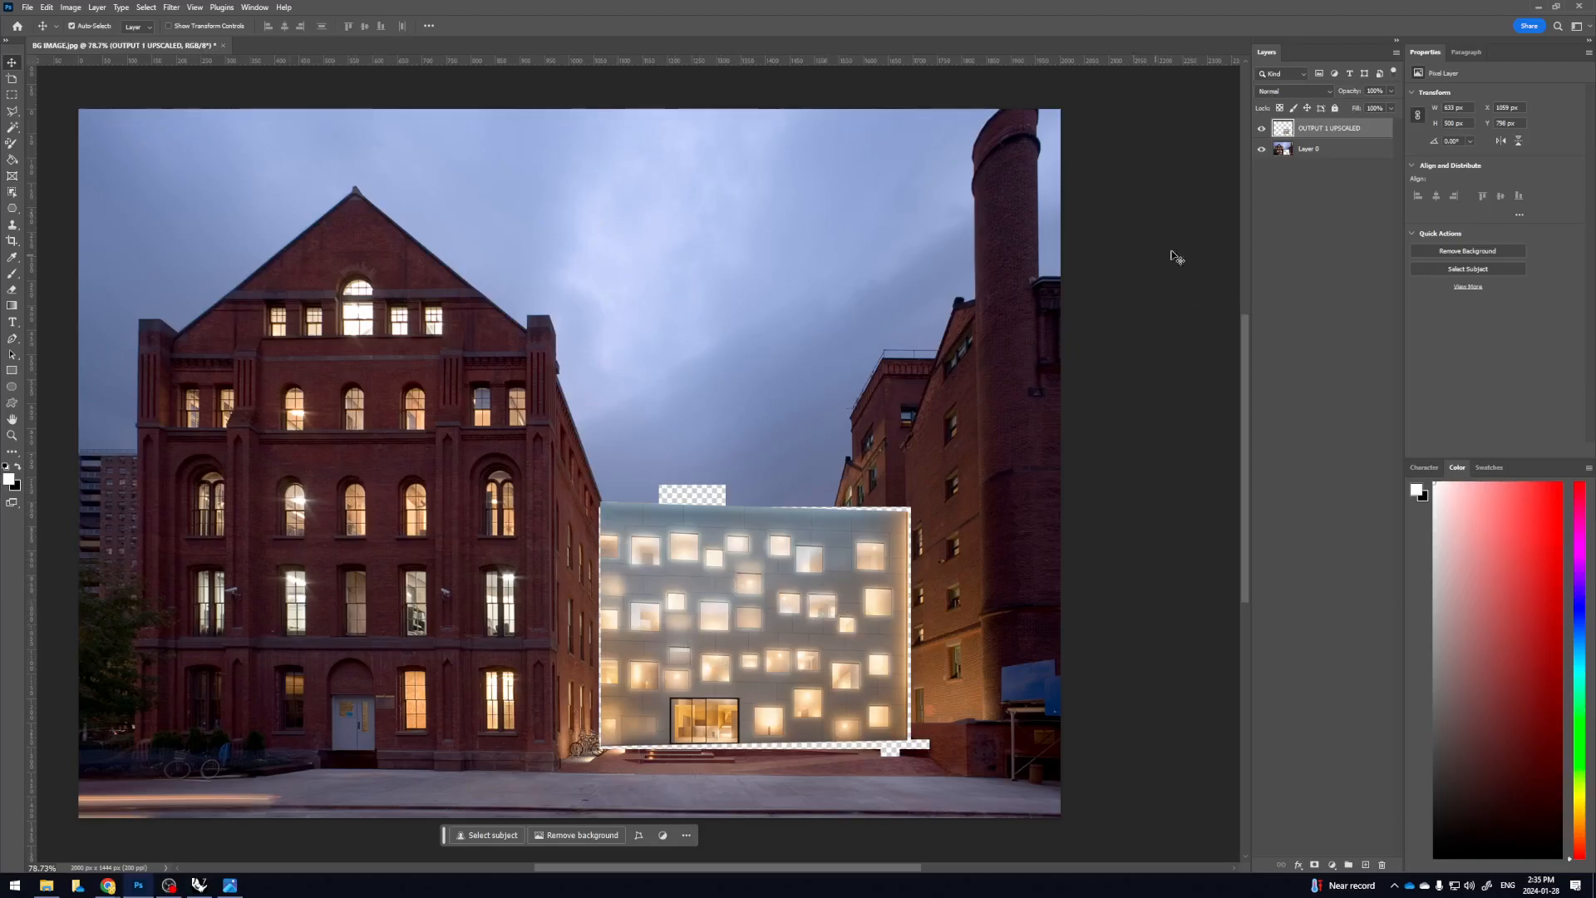
Load the facade's outline as a selection, expand it by 10 pixels and delete that area from Layer 0
ctrl+click(1284, 130)
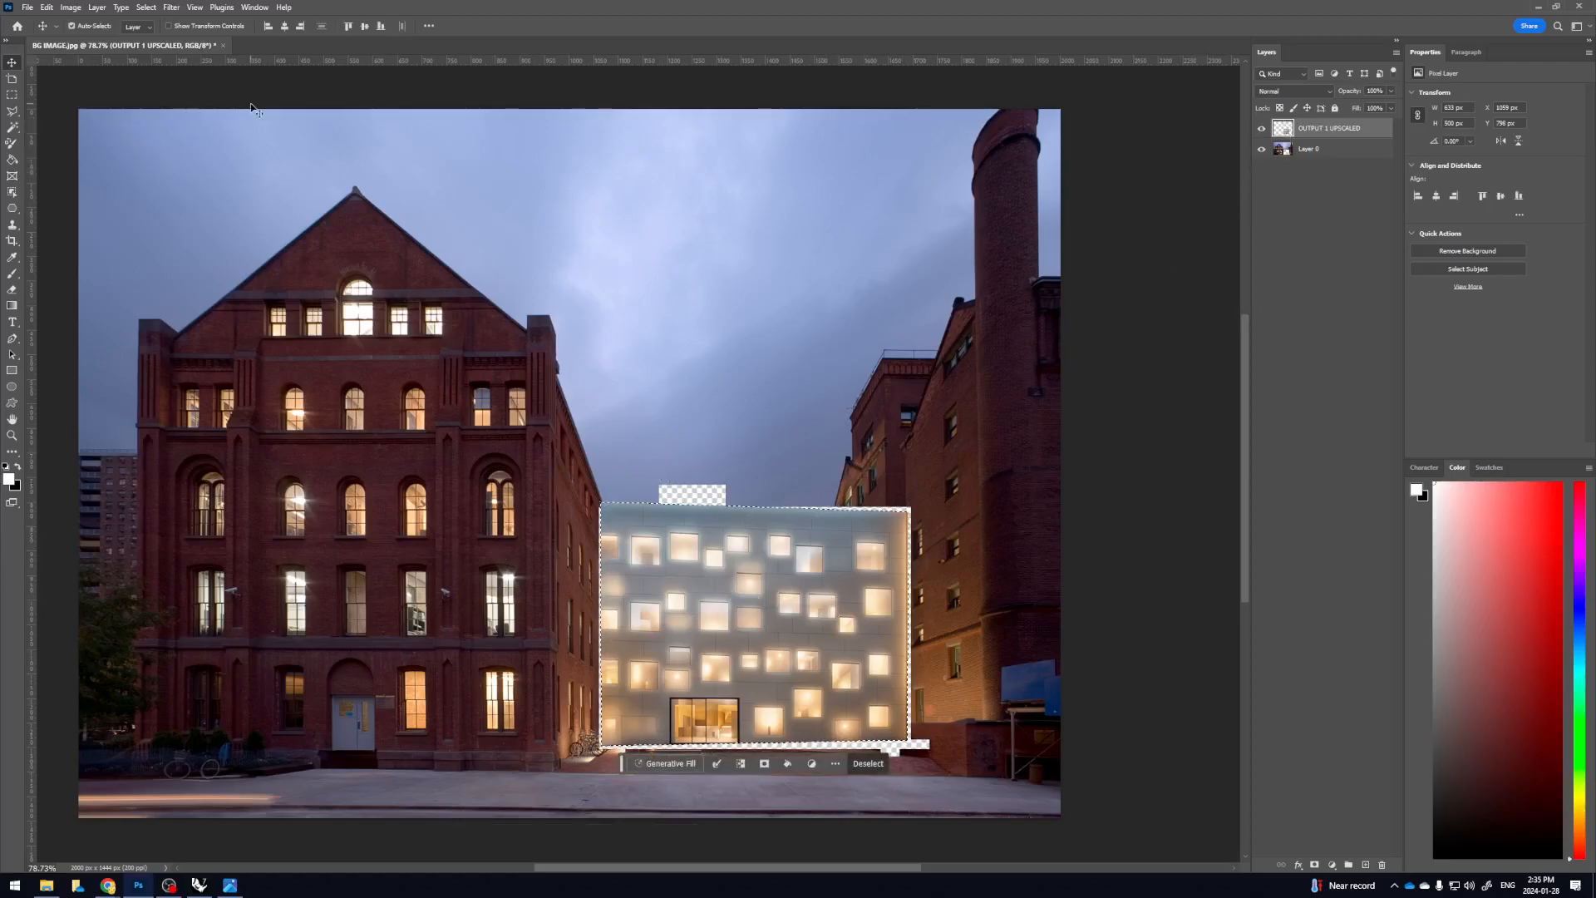
click(146, 7)
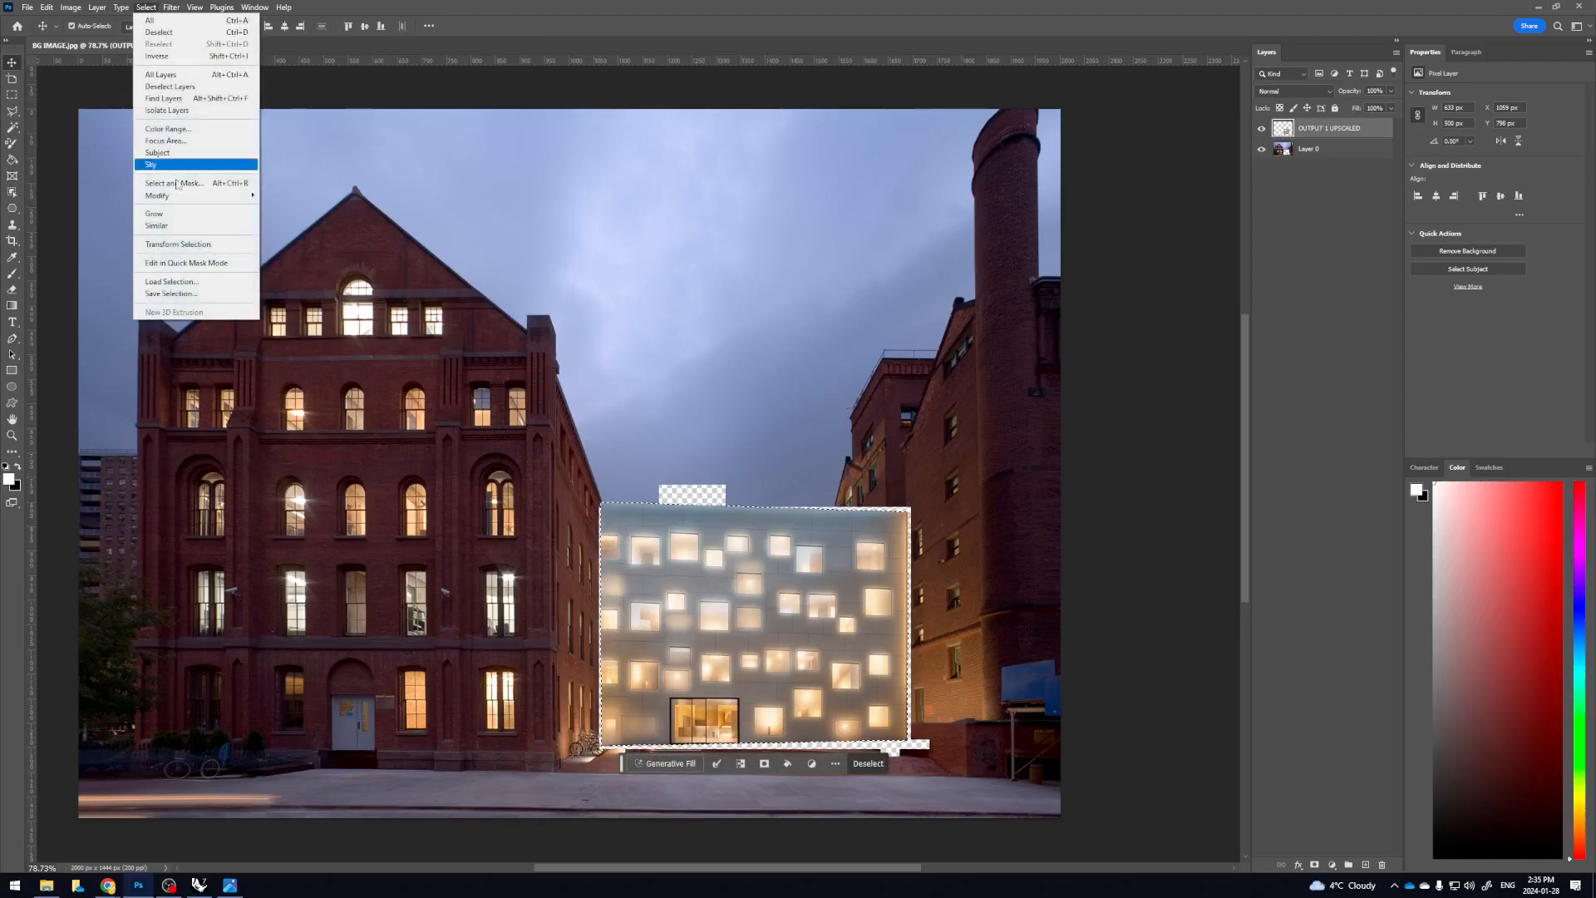
mouse_move(188, 196)
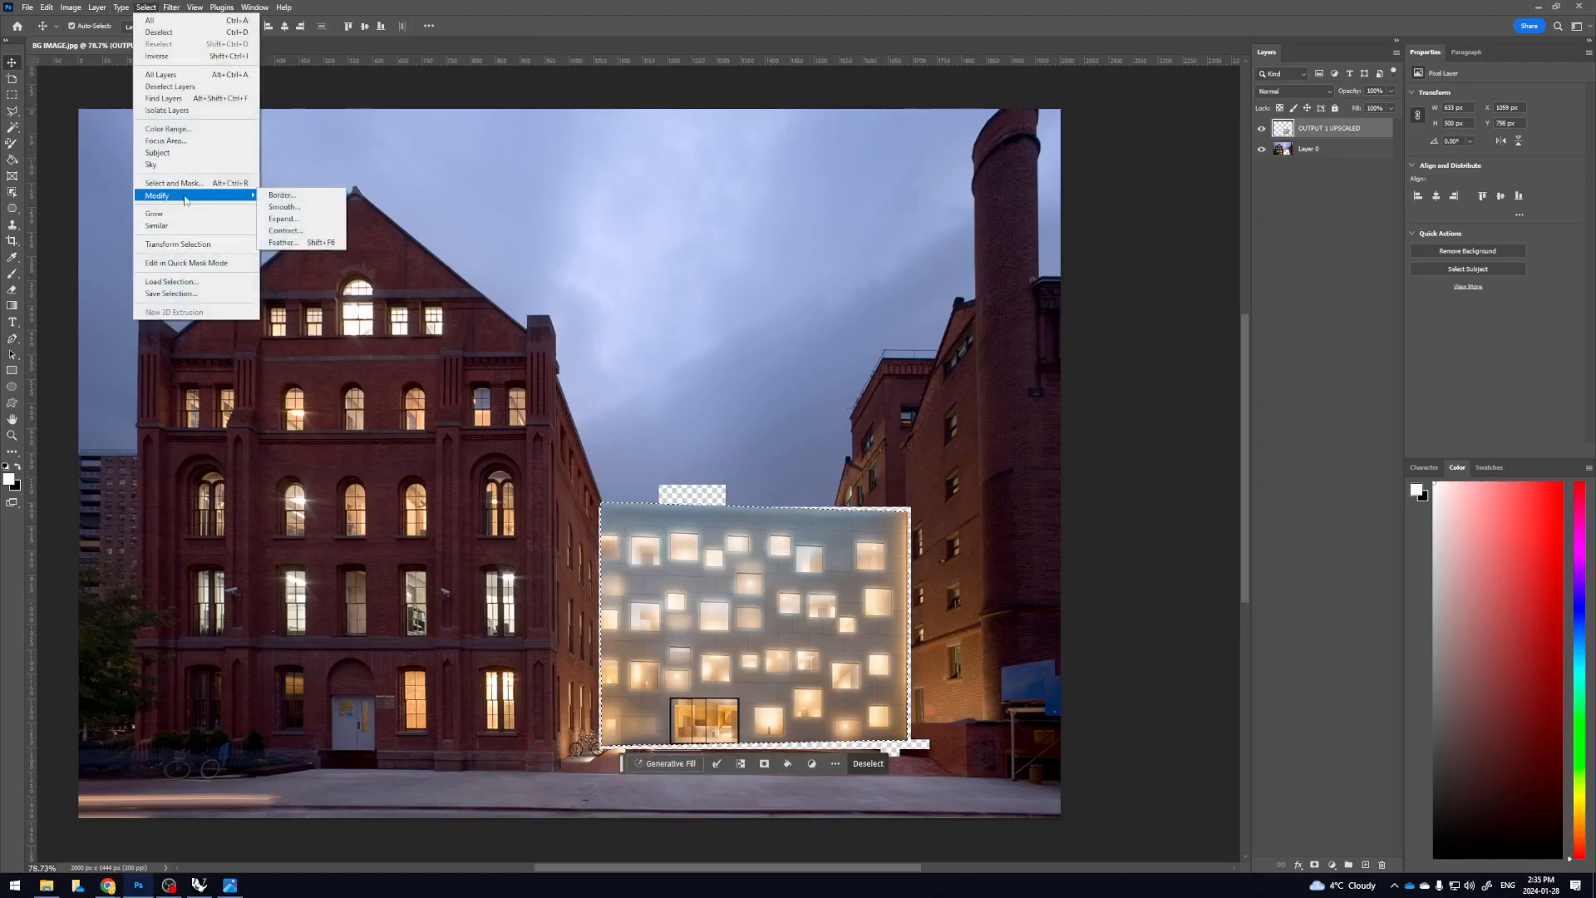
click(304, 222)
text(10)
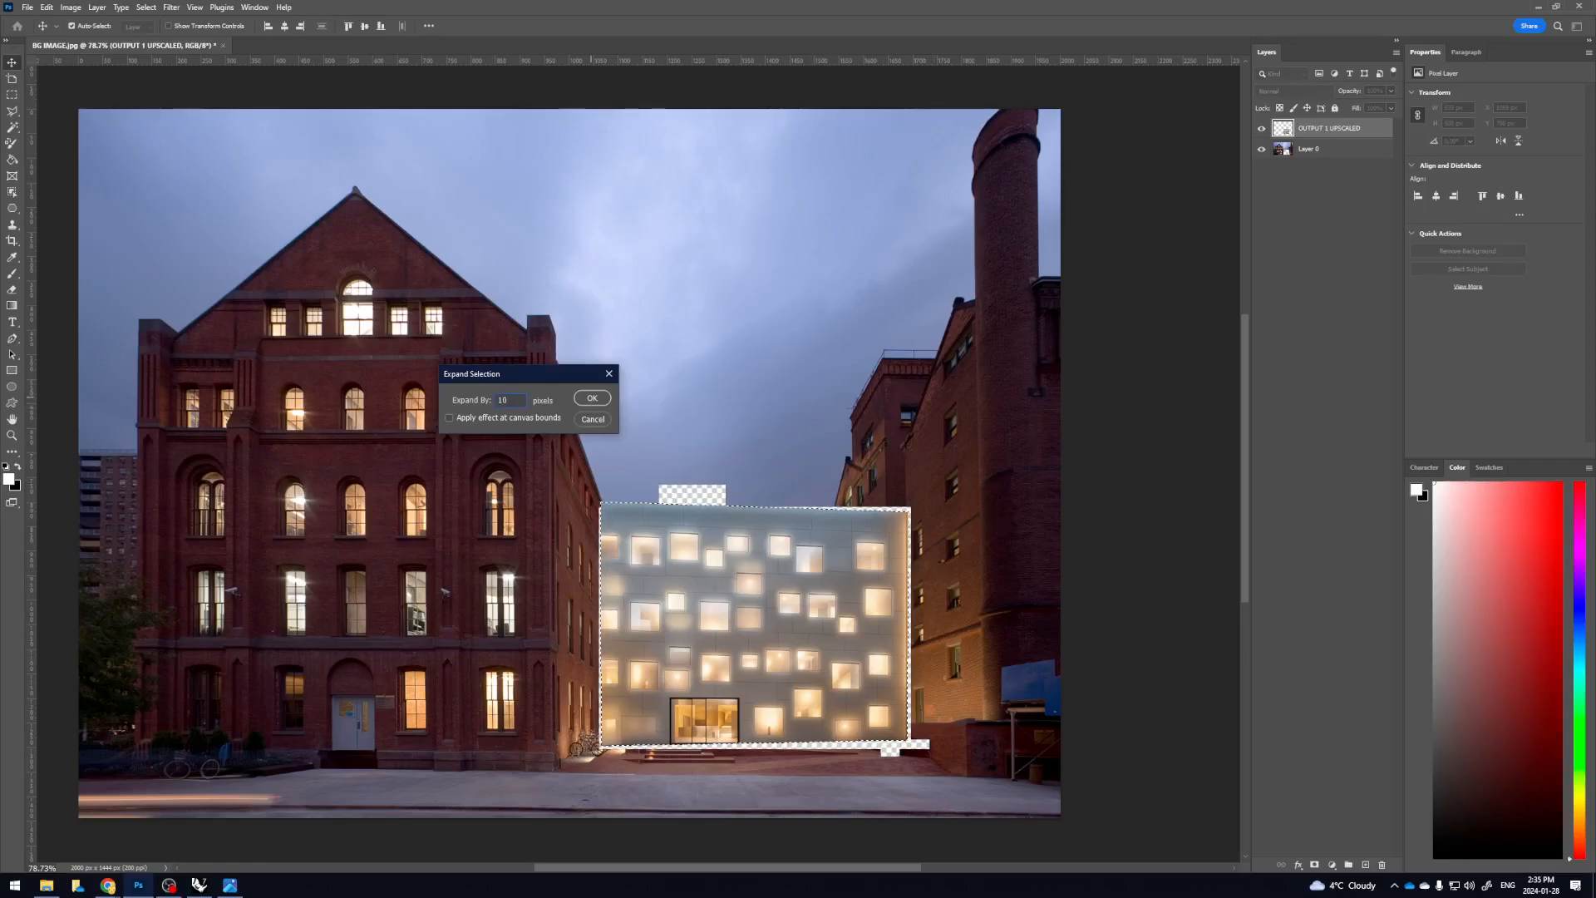
click(592, 398)
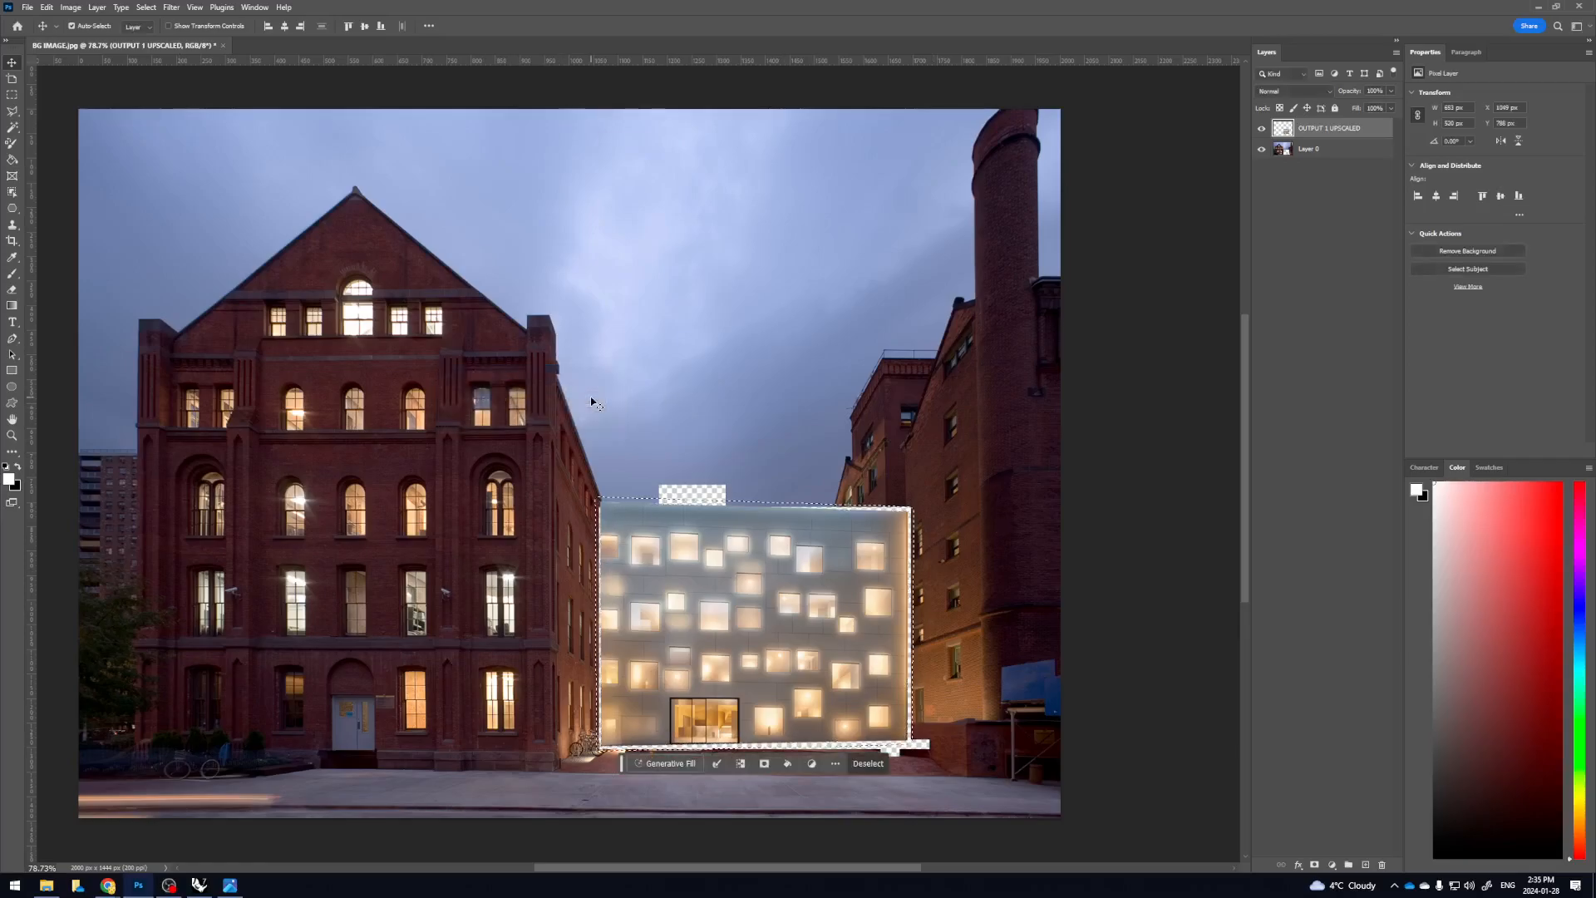
click(1341, 150)
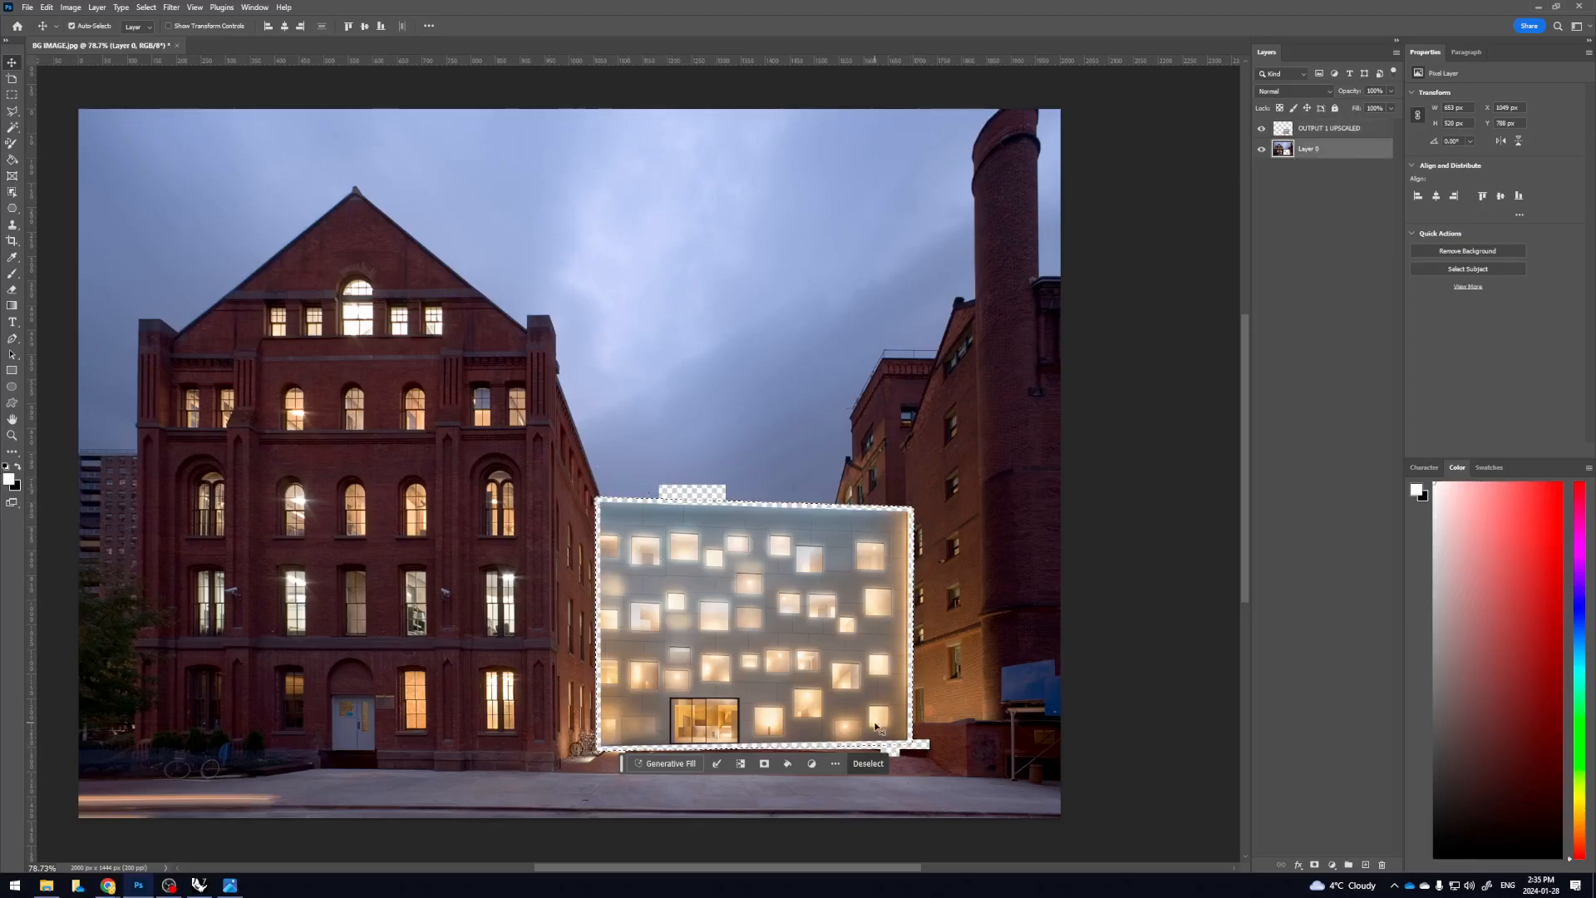
Check the enlarged cutout in Layer 0 by hiding and reshowing both layers, and clear the selection
click(1261, 128)
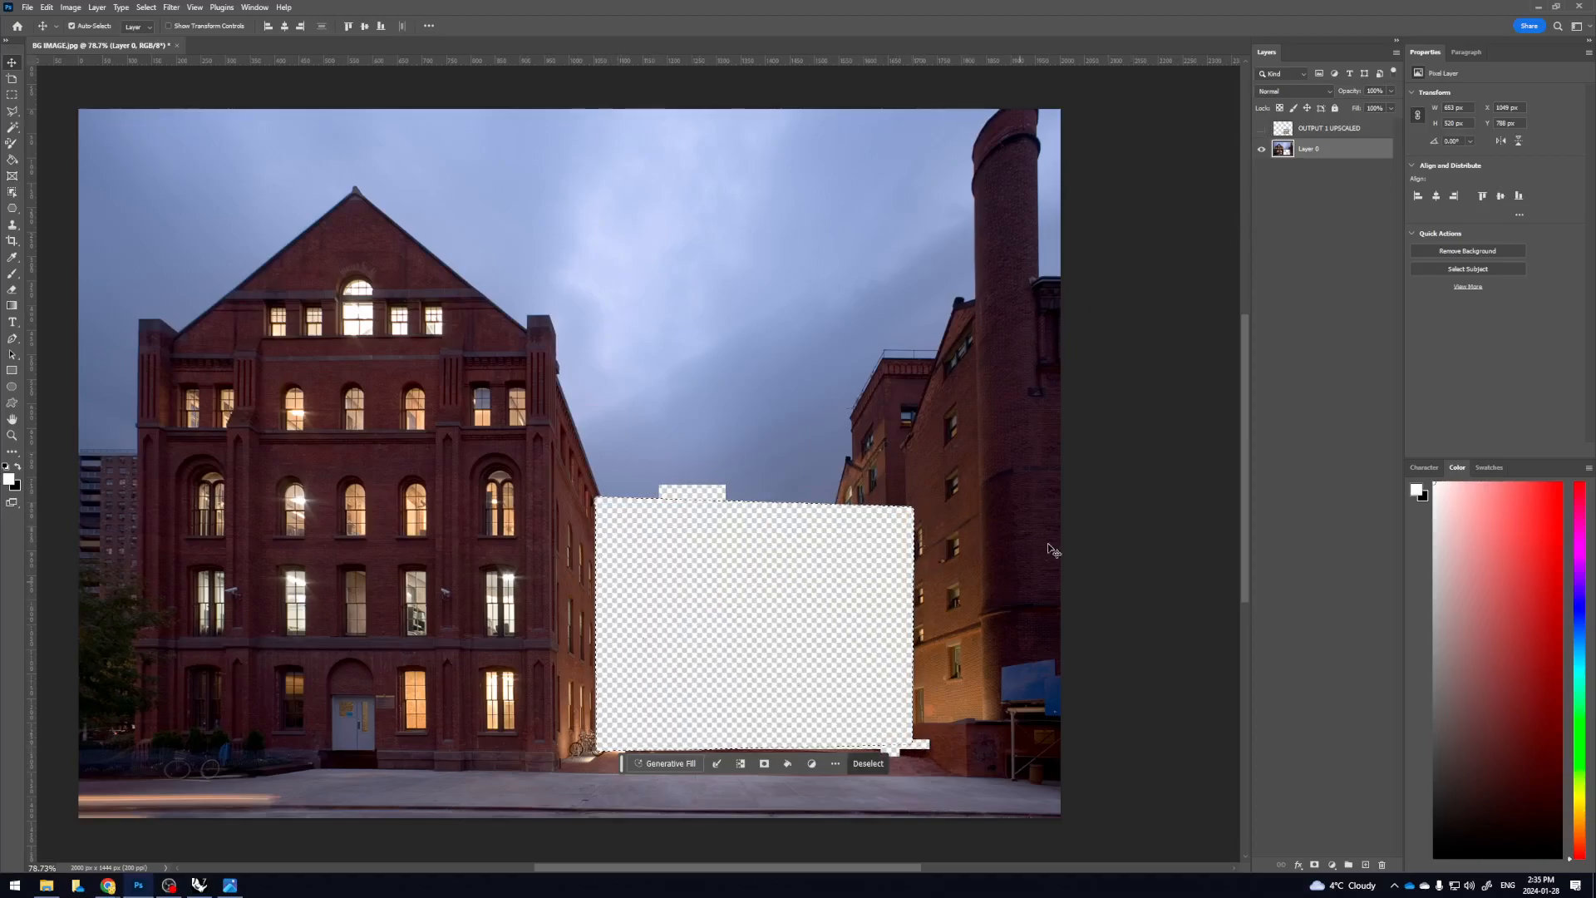
click(1262, 150)
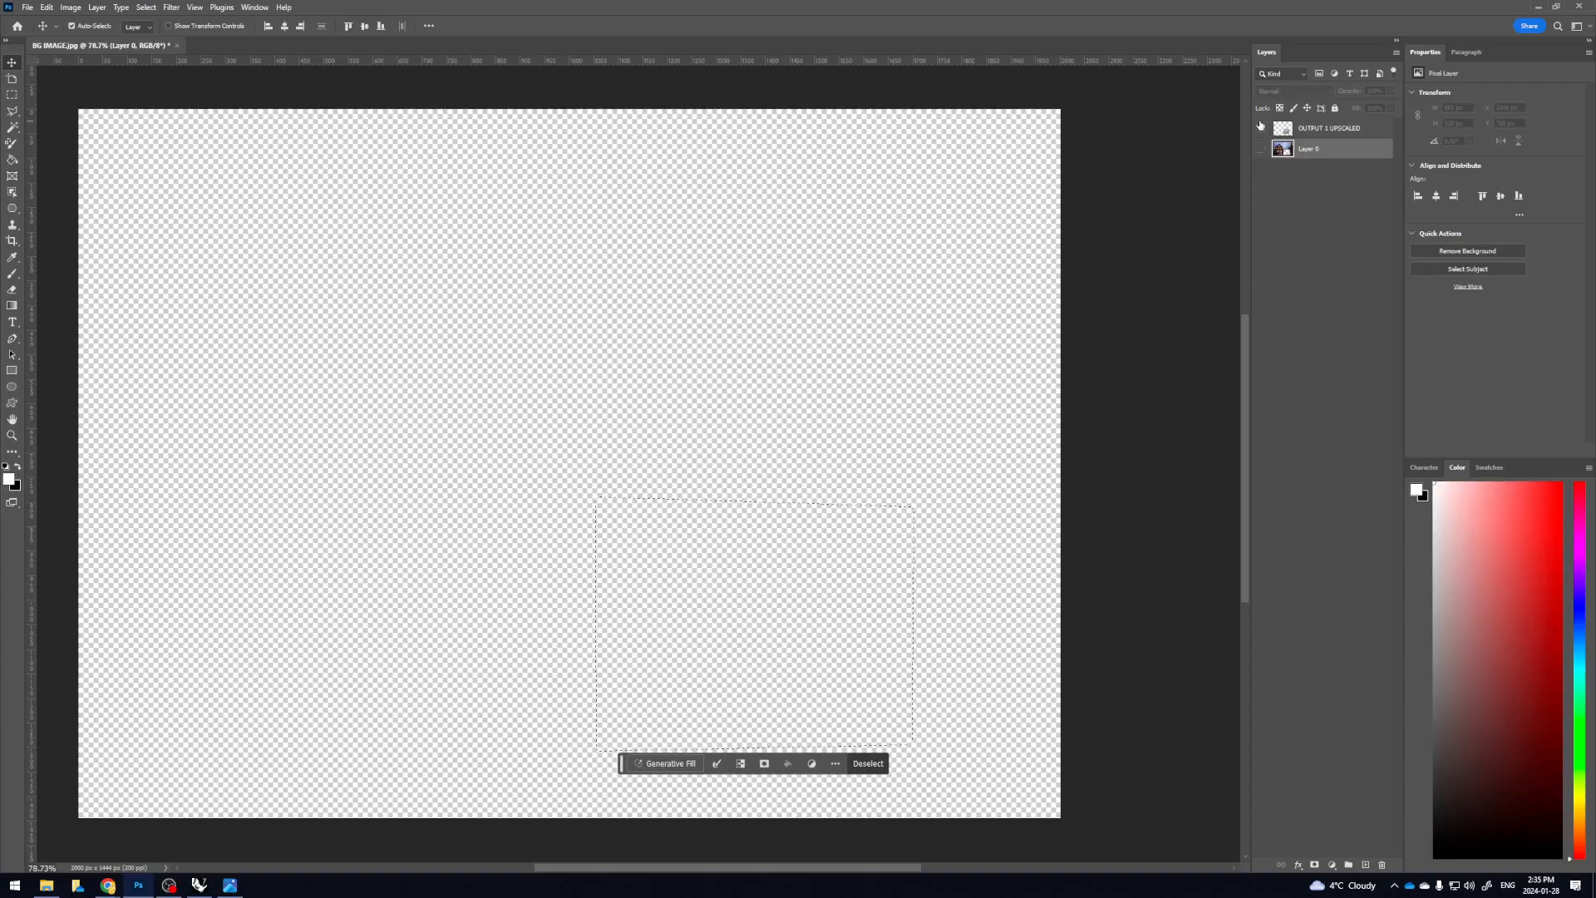
click(1261, 150)
click(1261, 129)
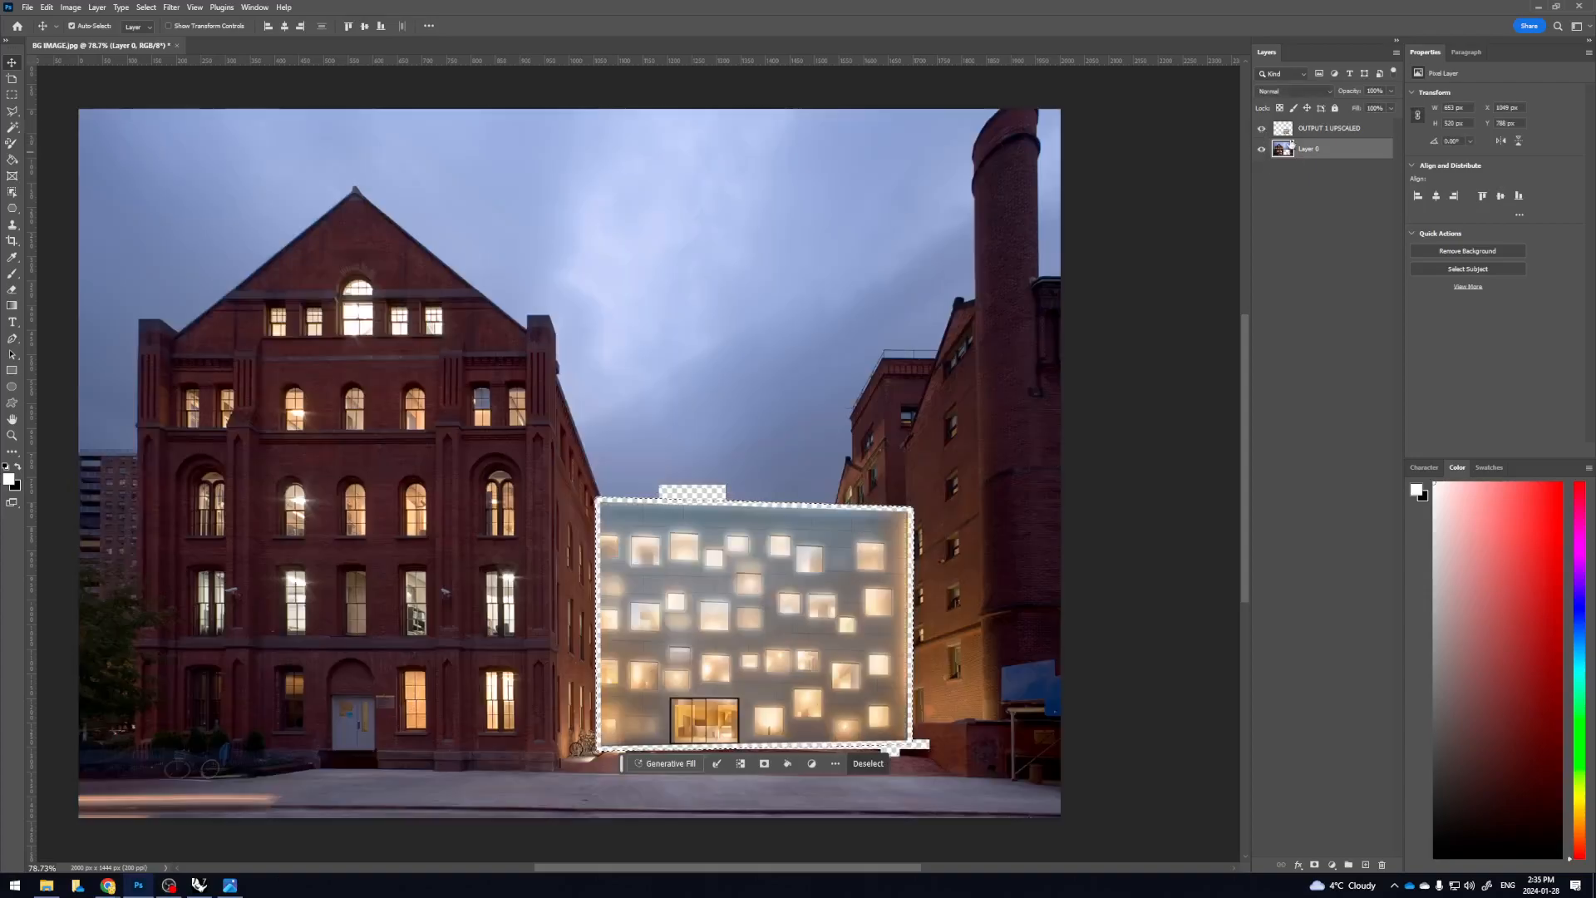
key(ctrl+d)
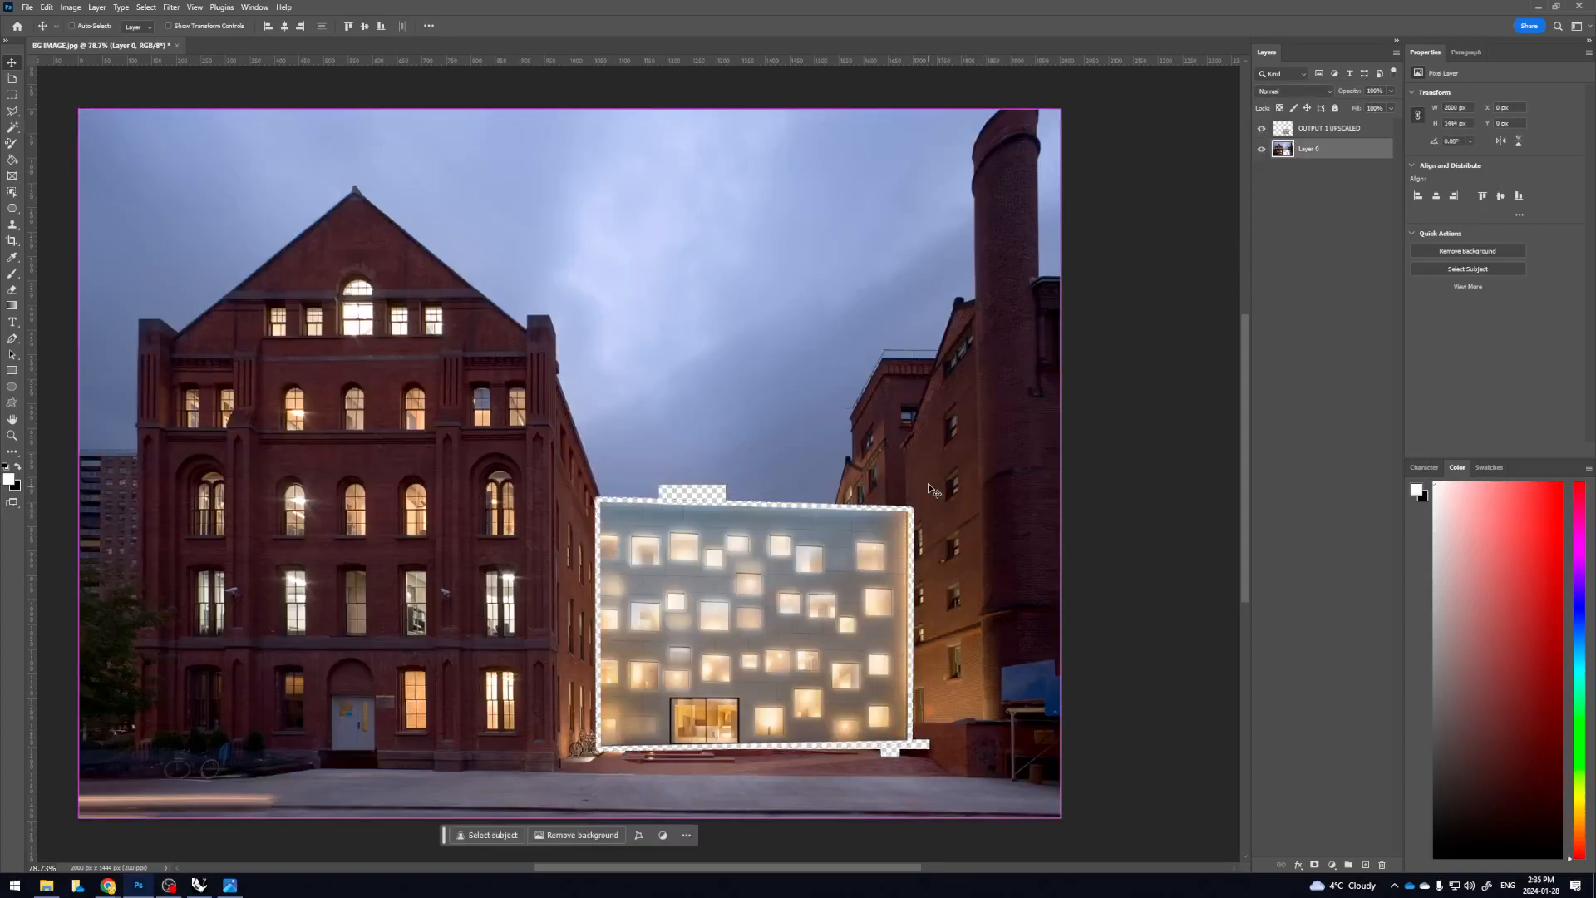
Load the facade's outline as a selection and fill it with white on Layer 0, in Normal mode at 100% opacity
ctrl+click(1285, 133)
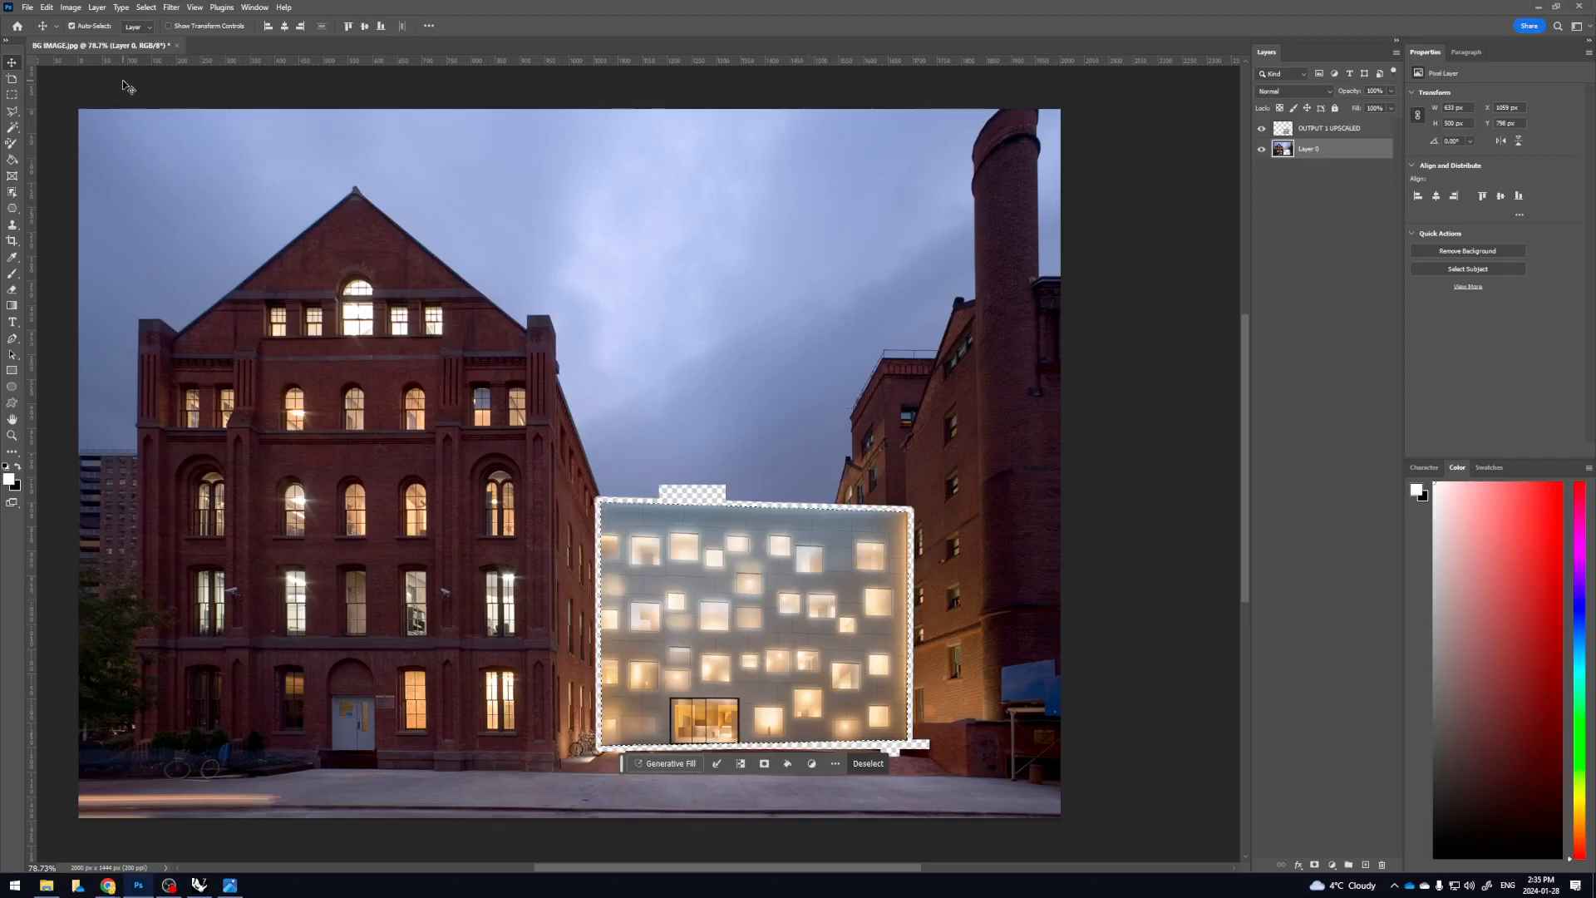
click(47, 6)
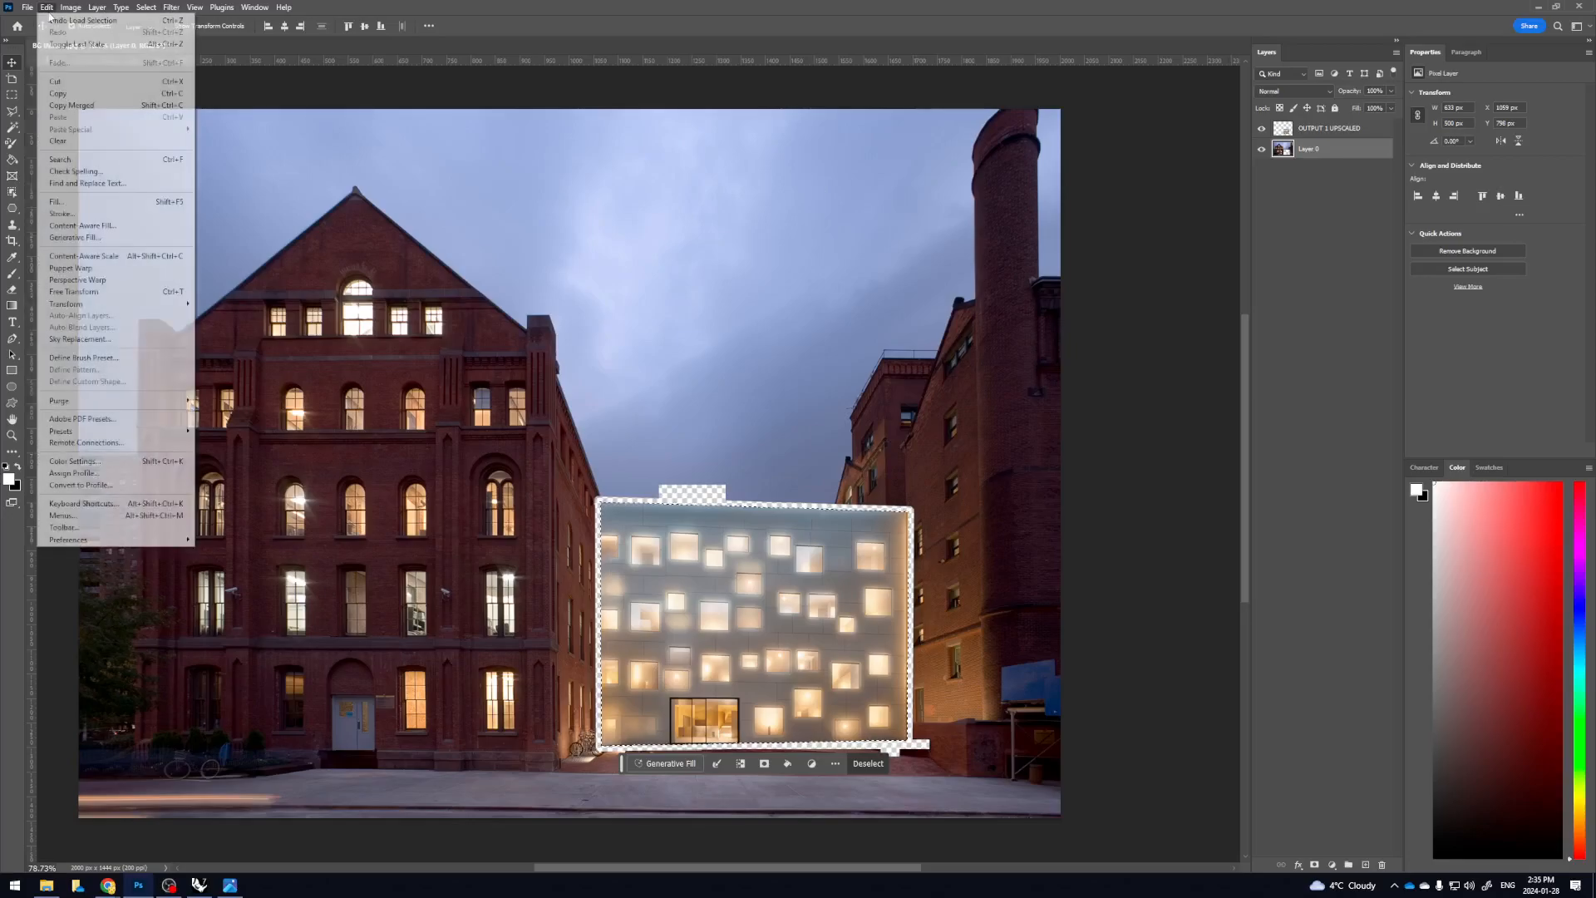
click(79, 203)
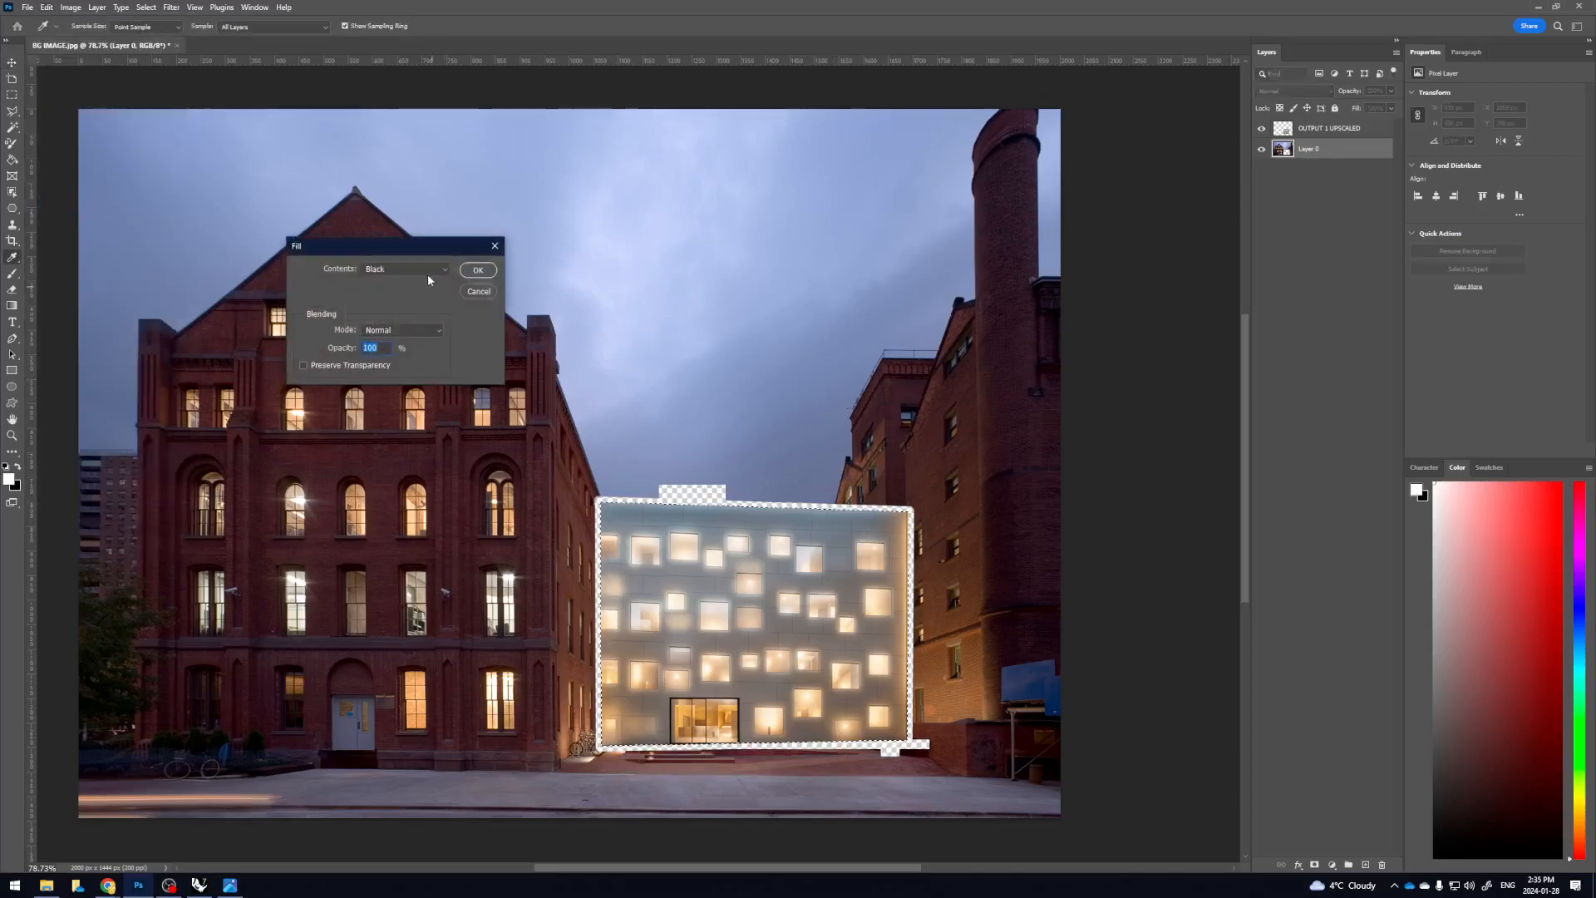
click(429, 269)
click(405, 388)
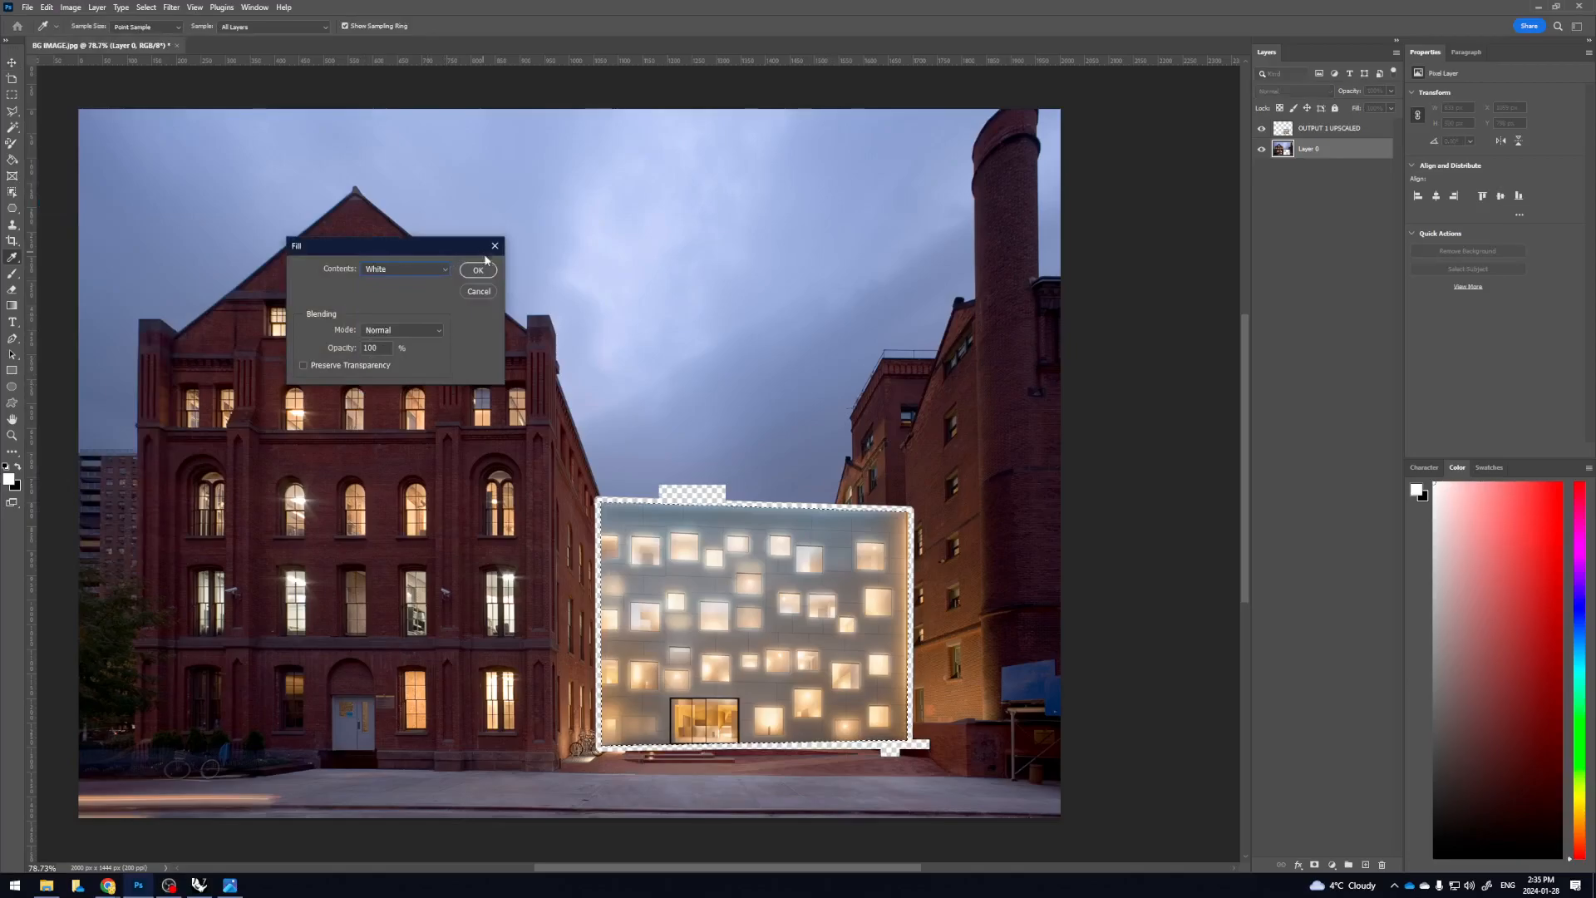
click(478, 269)
key(v)
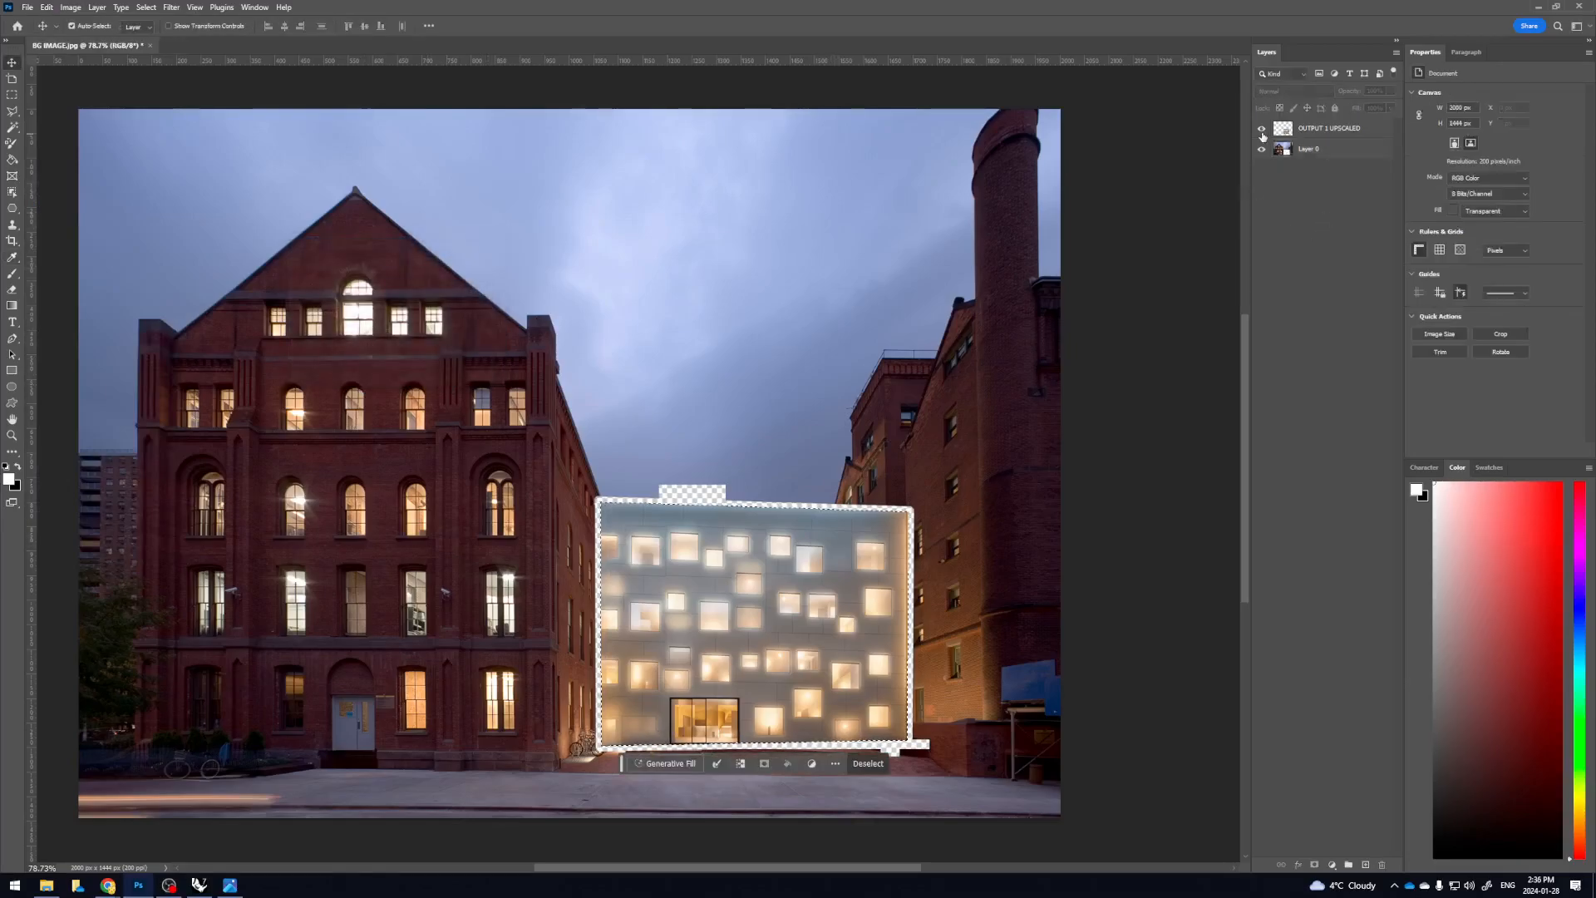
Hide OUTPUT 1 UPSCALED to expose the white fill, clear the facade selection and make Layer 0 active
click(1262, 131)
key(ctrl+d)
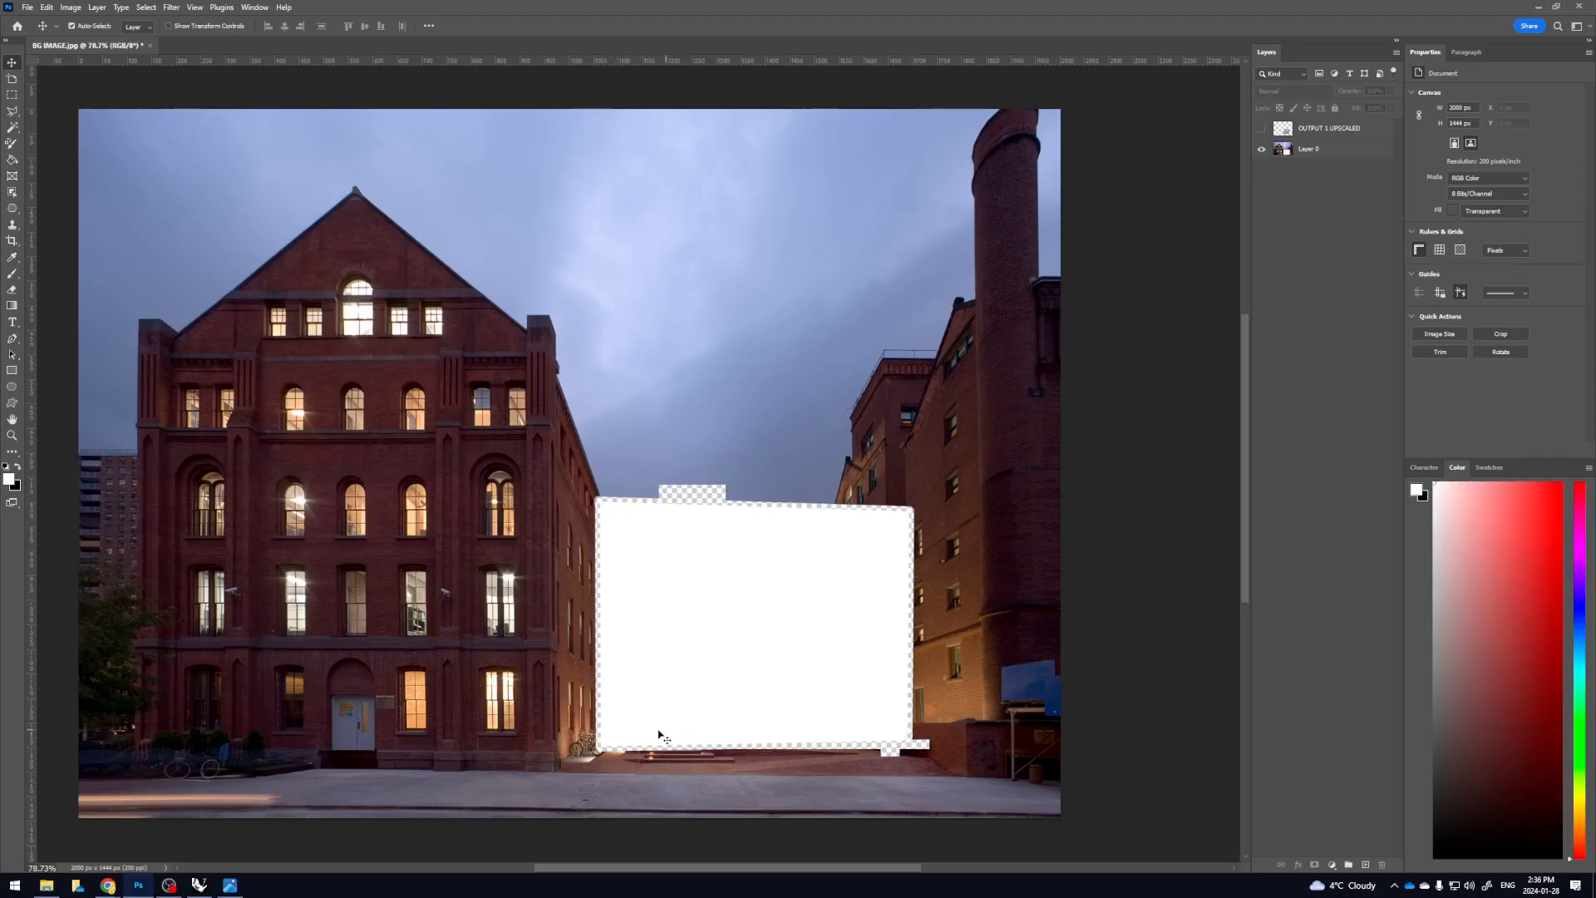
ctrl+click(1283, 133)
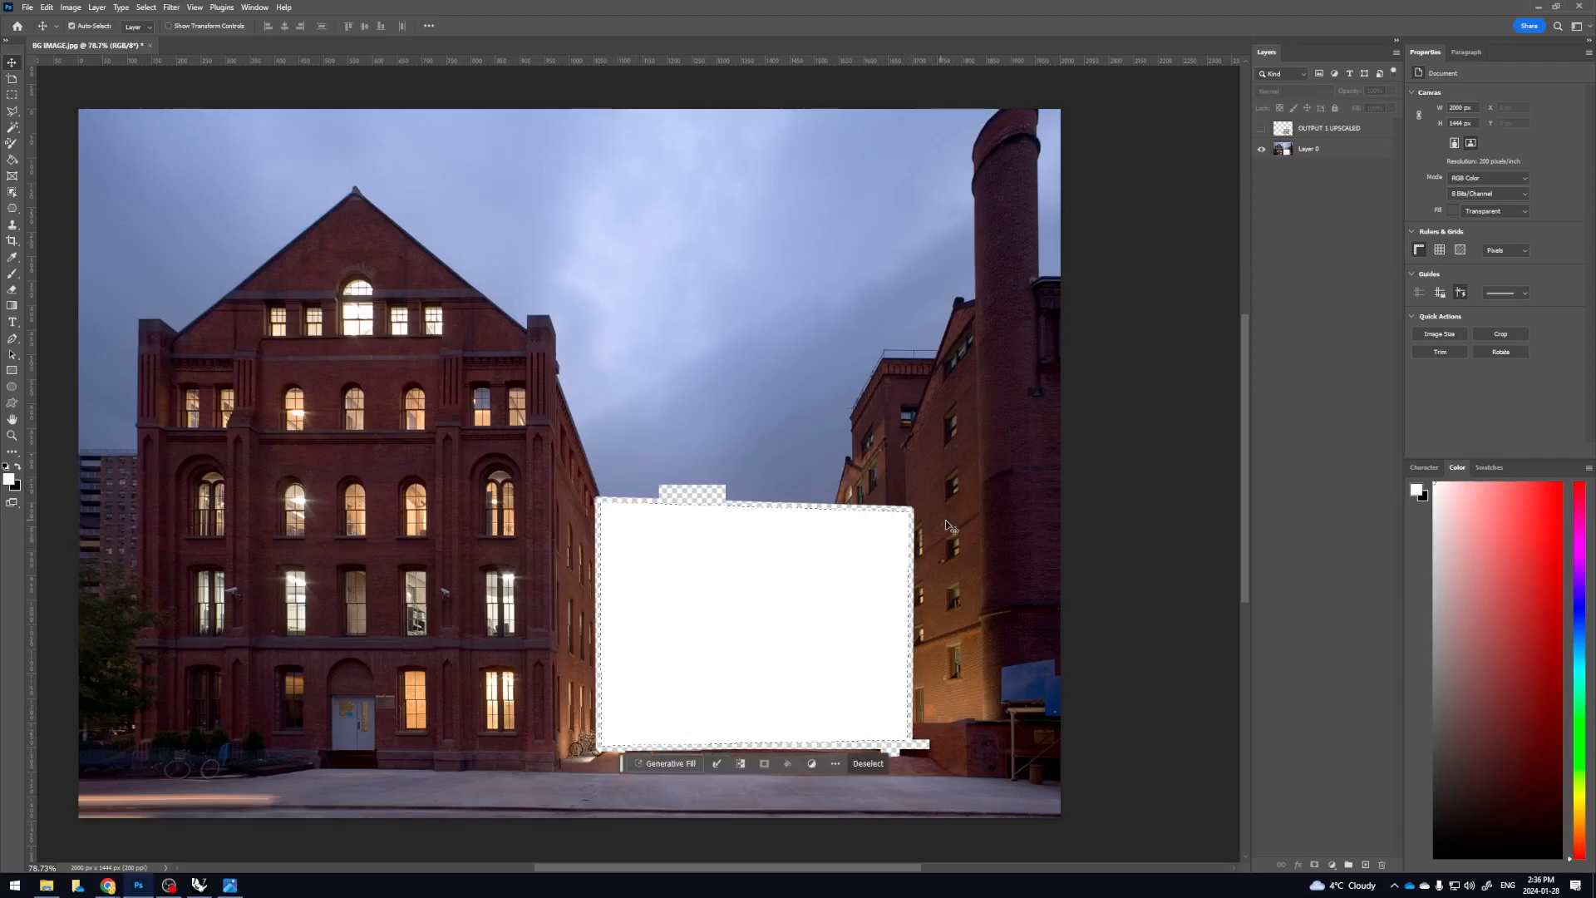
key(ctrl+d)
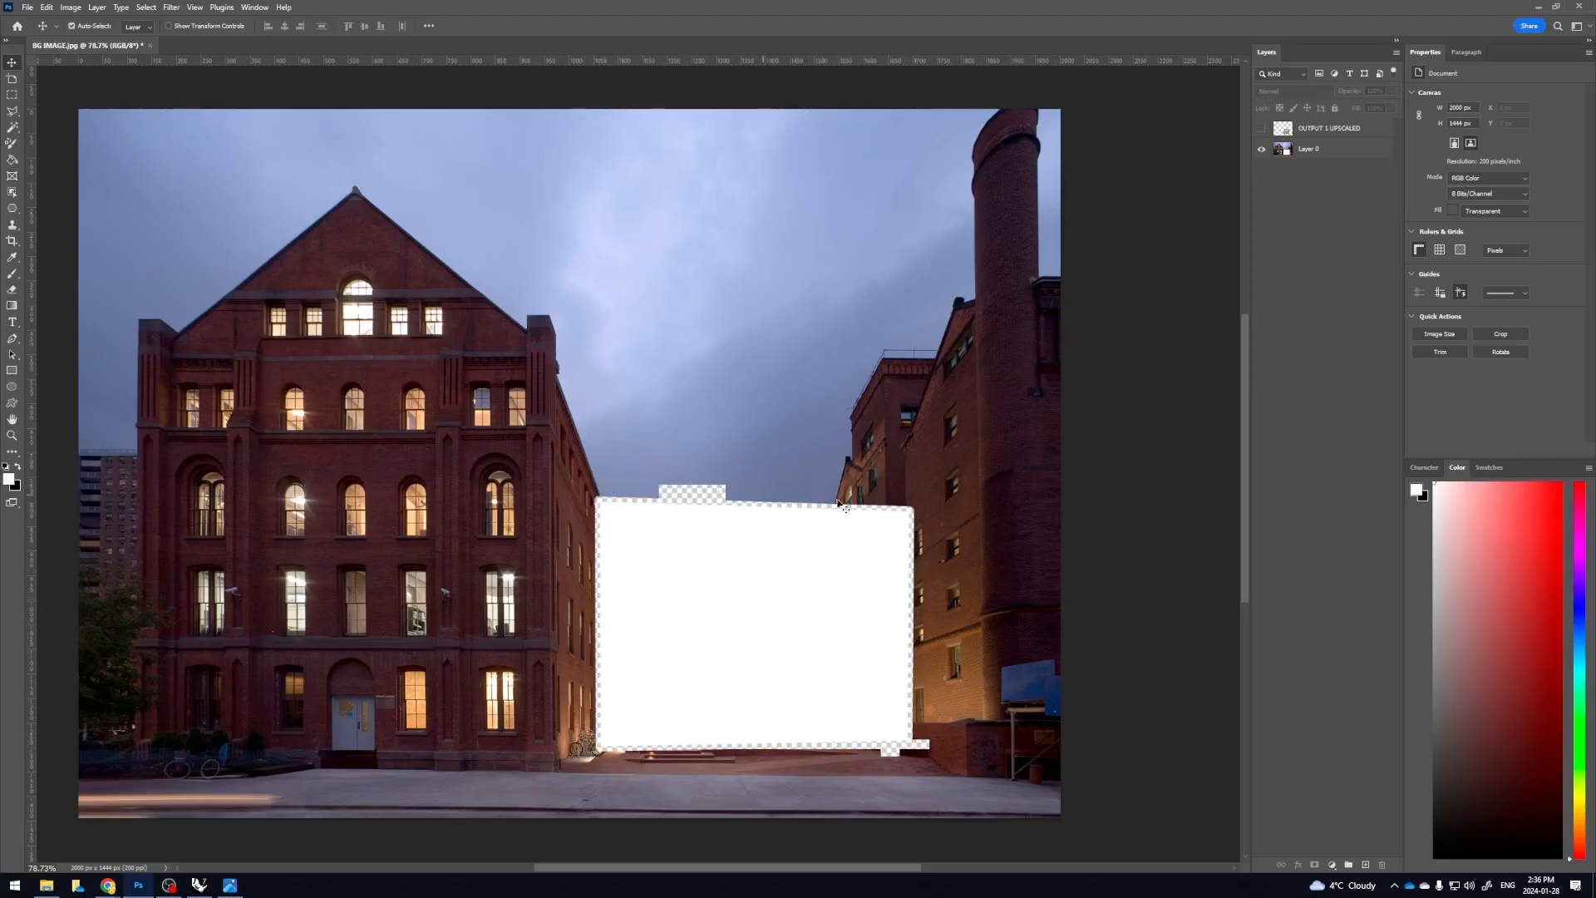
click(1302, 151)
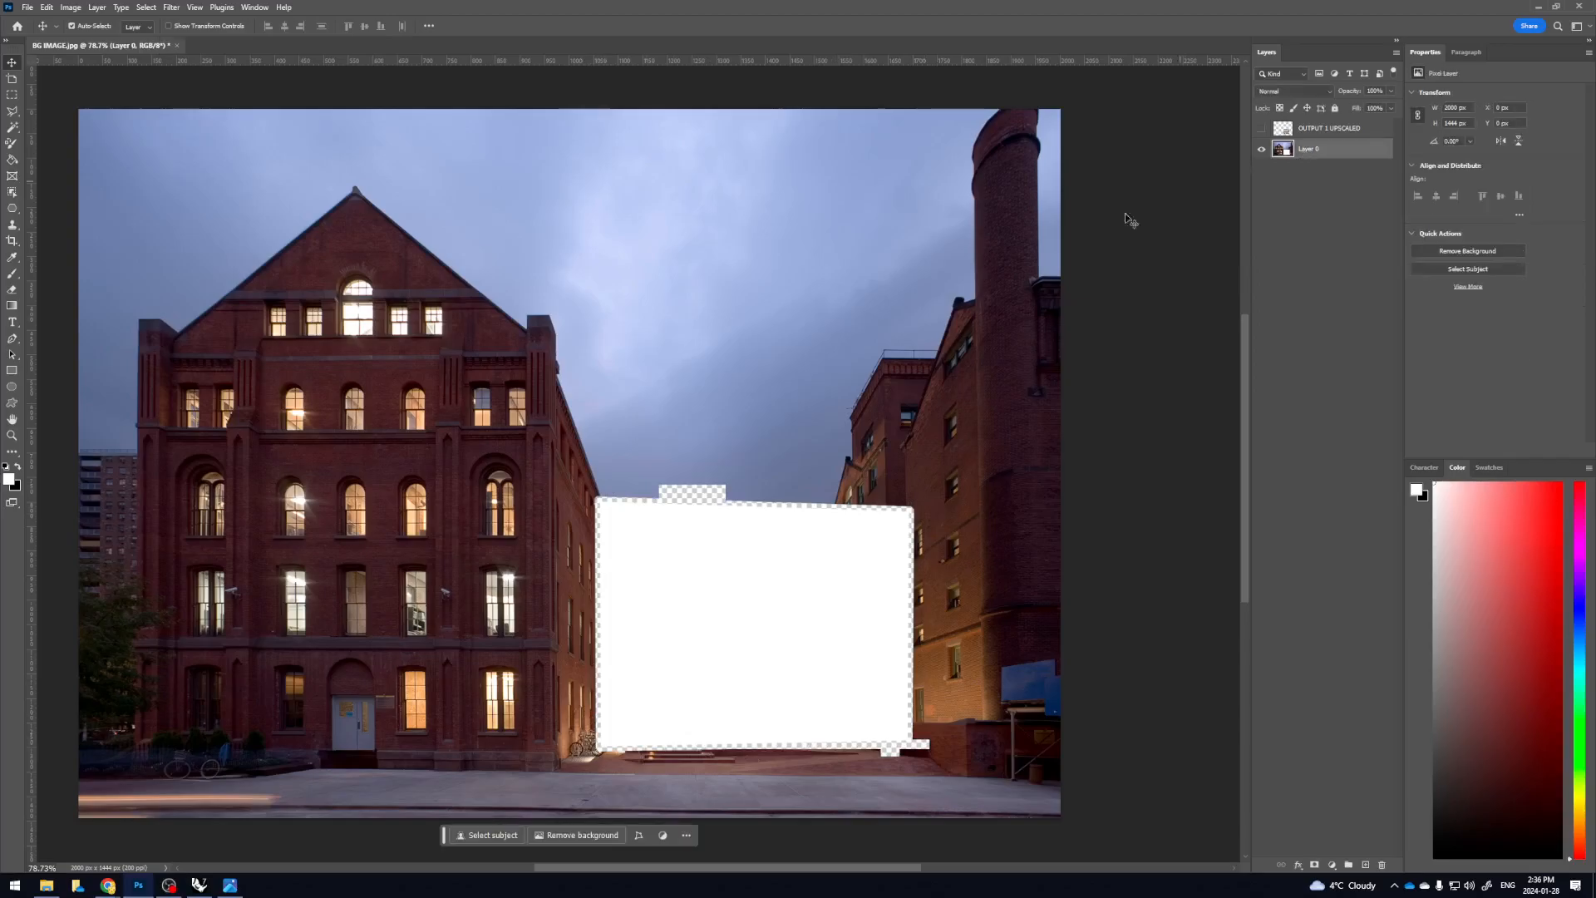
Select the transparent gap around the white fill on Layer 0 with the Magic Wand and show OUTPUT 1 UPSCALED again
click(13, 128)
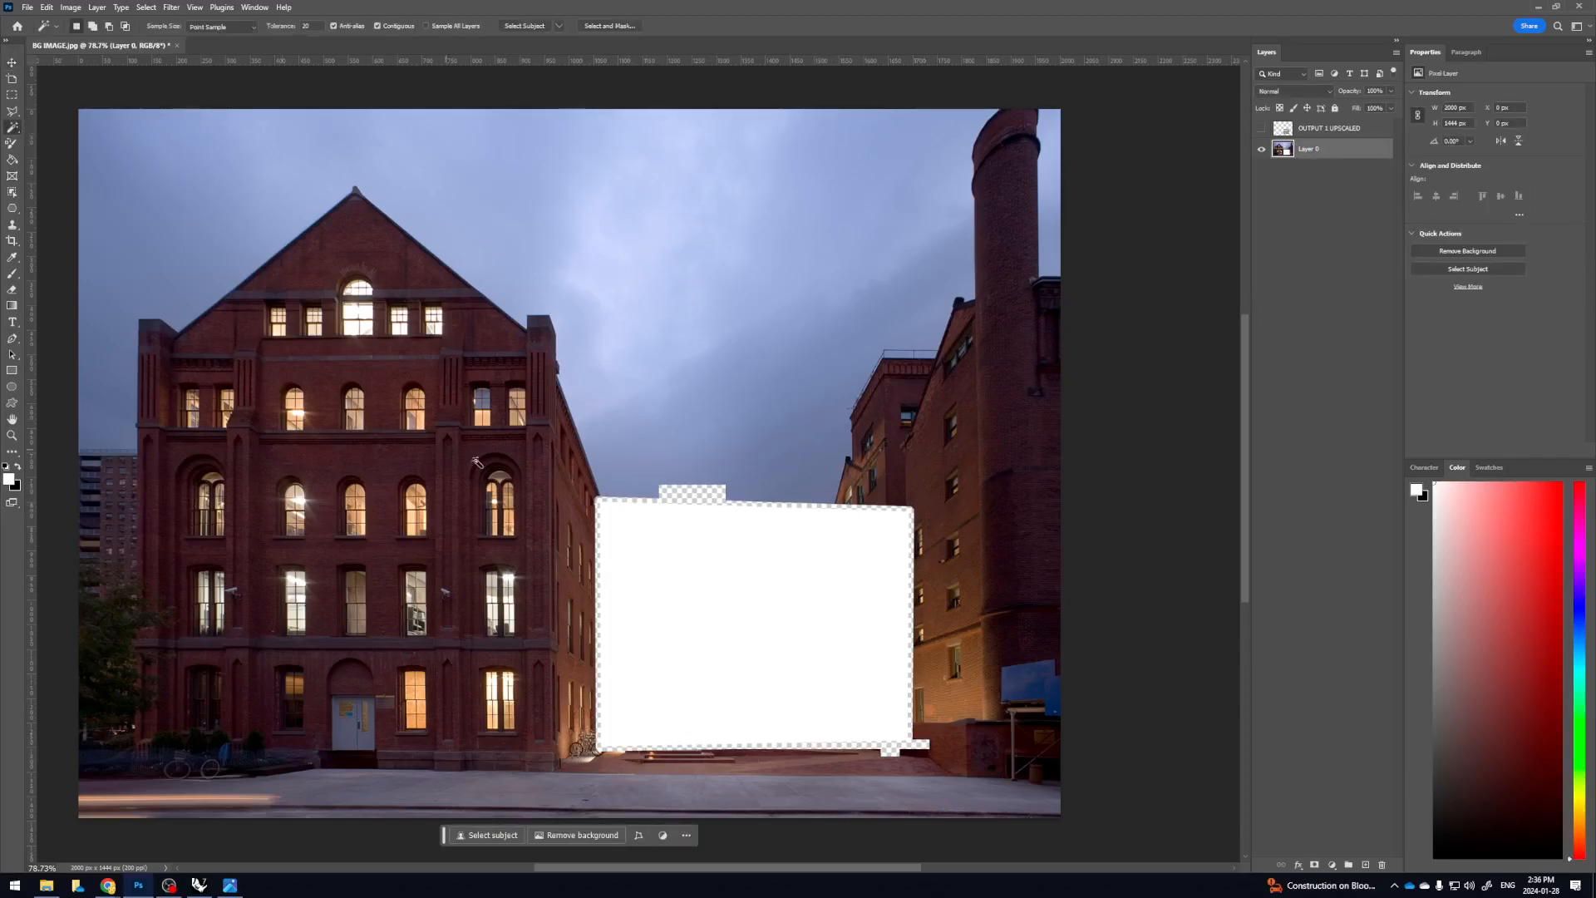
click(686, 497)
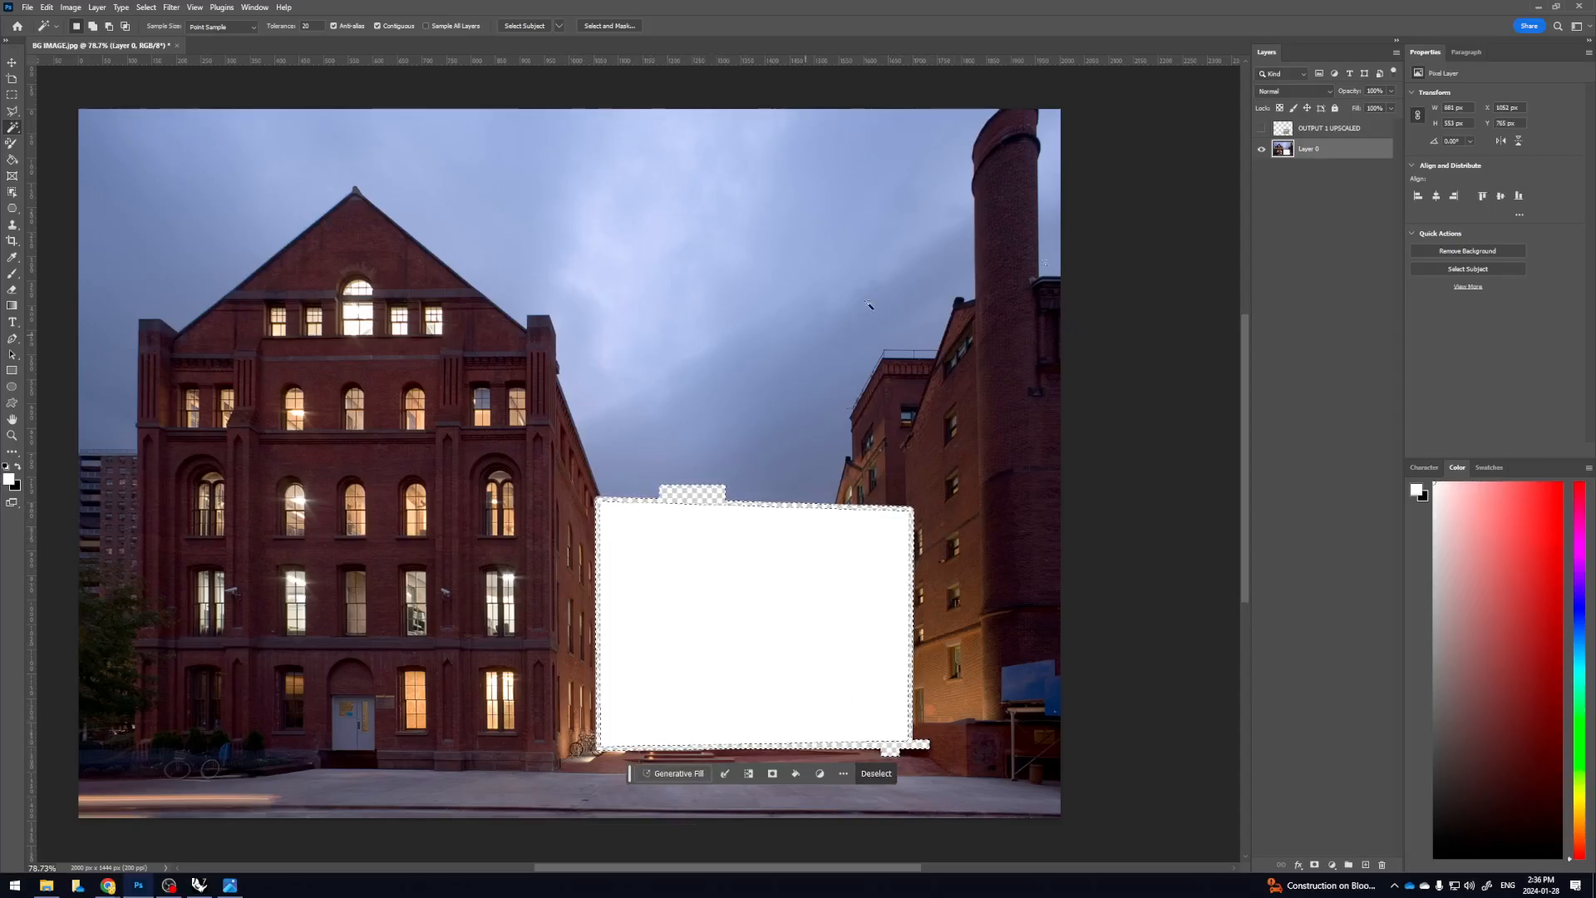
click(1261, 128)
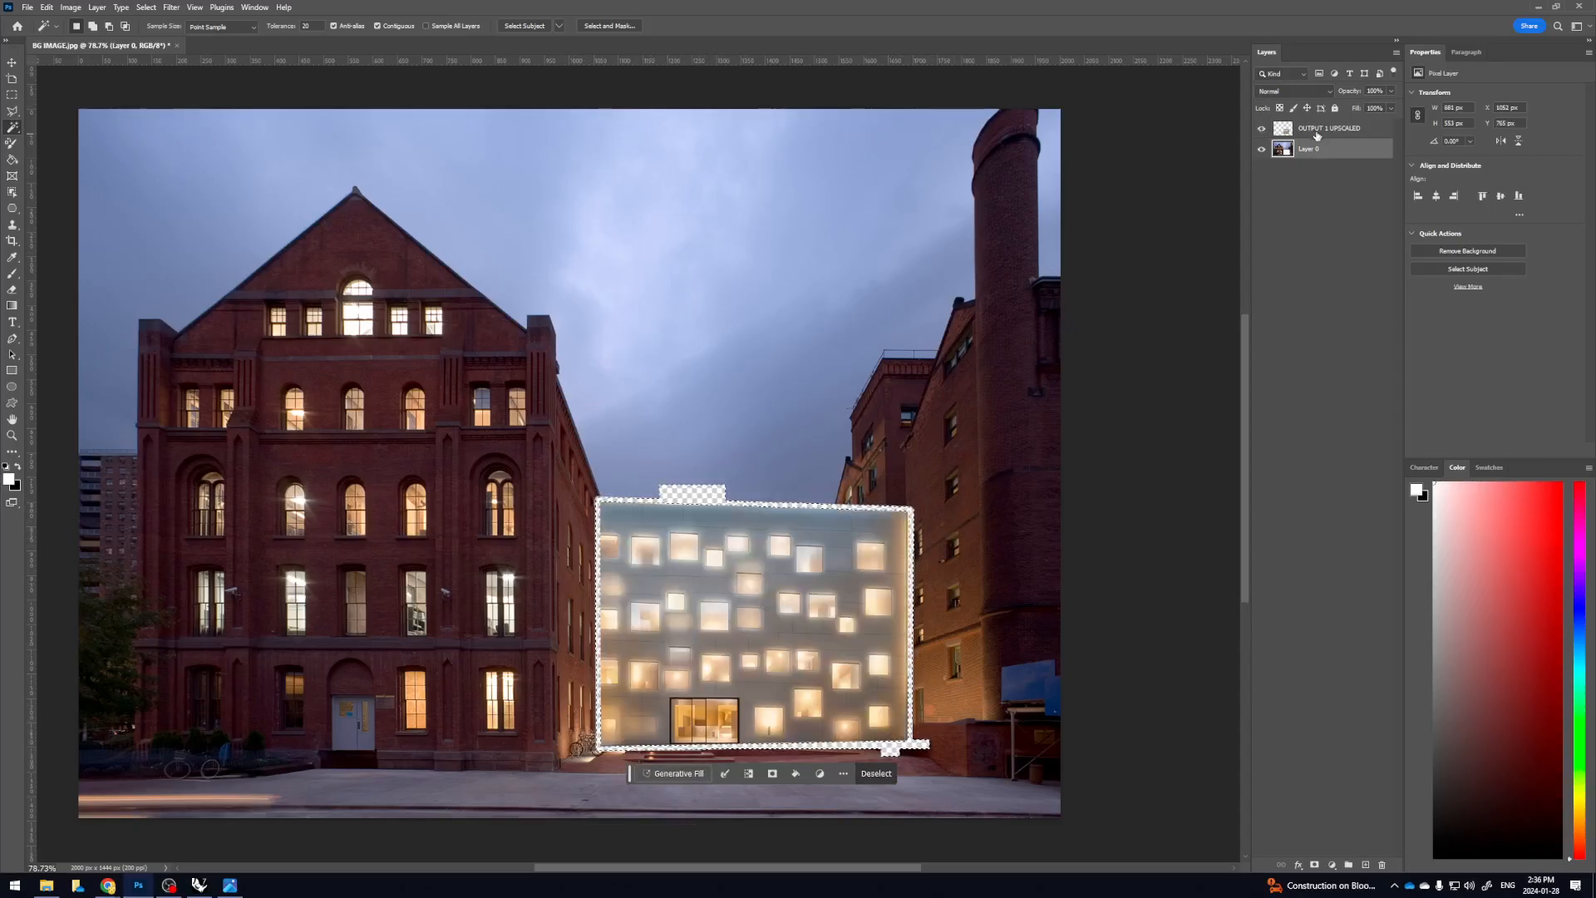
Add a new layer above OUTPUT 1 UPSCALED and run Generative Fill on the selected gap with a blank prompt
click(1322, 131)
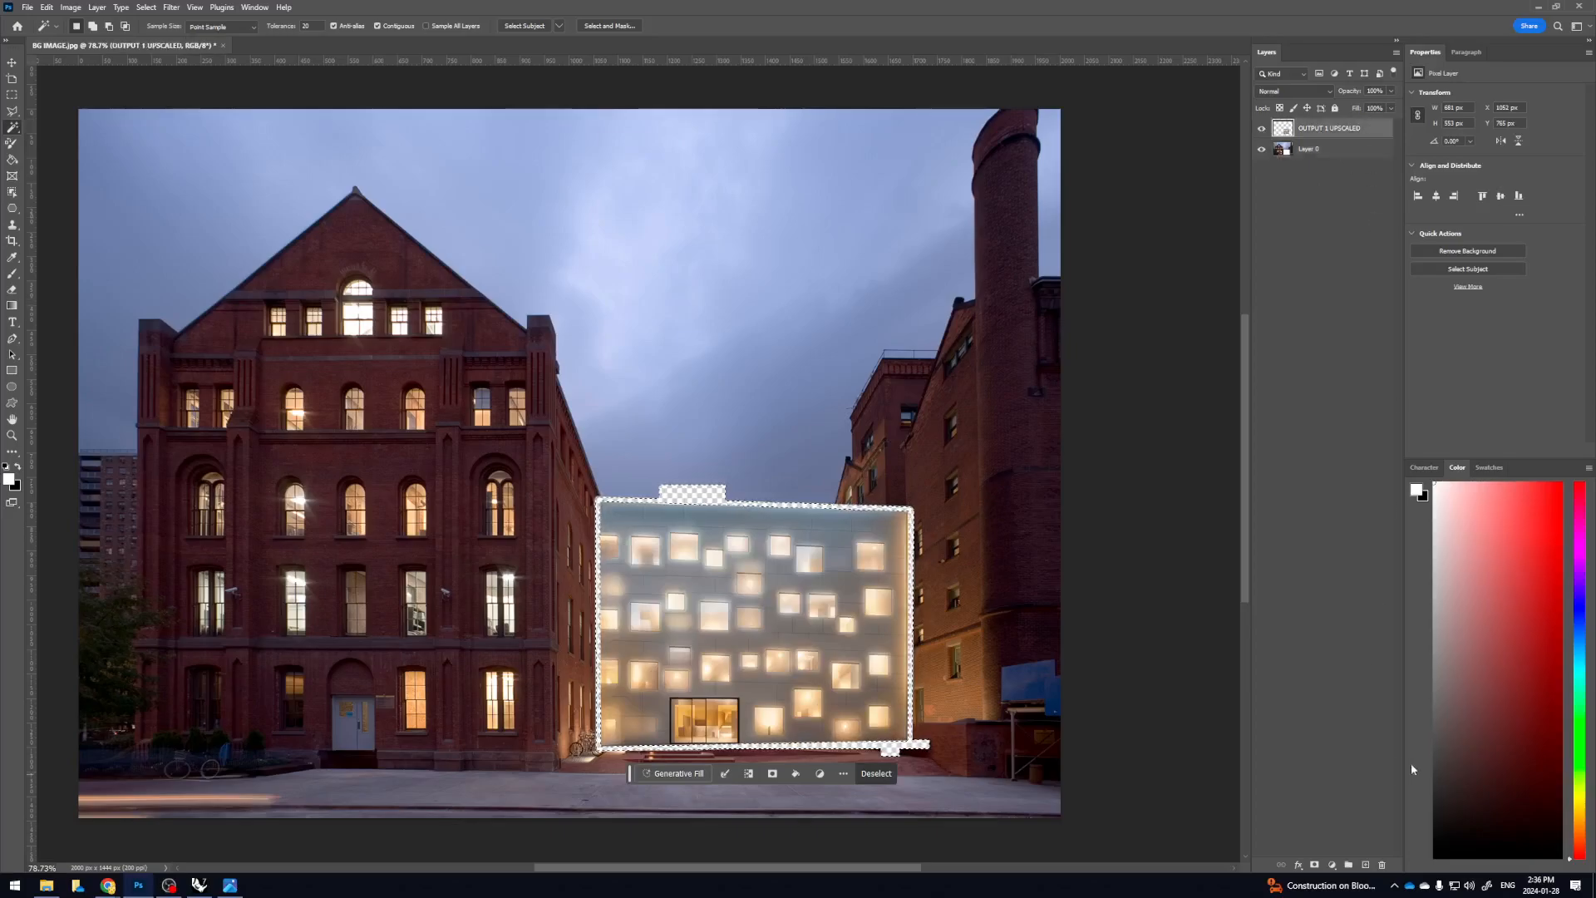
click(1365, 865)
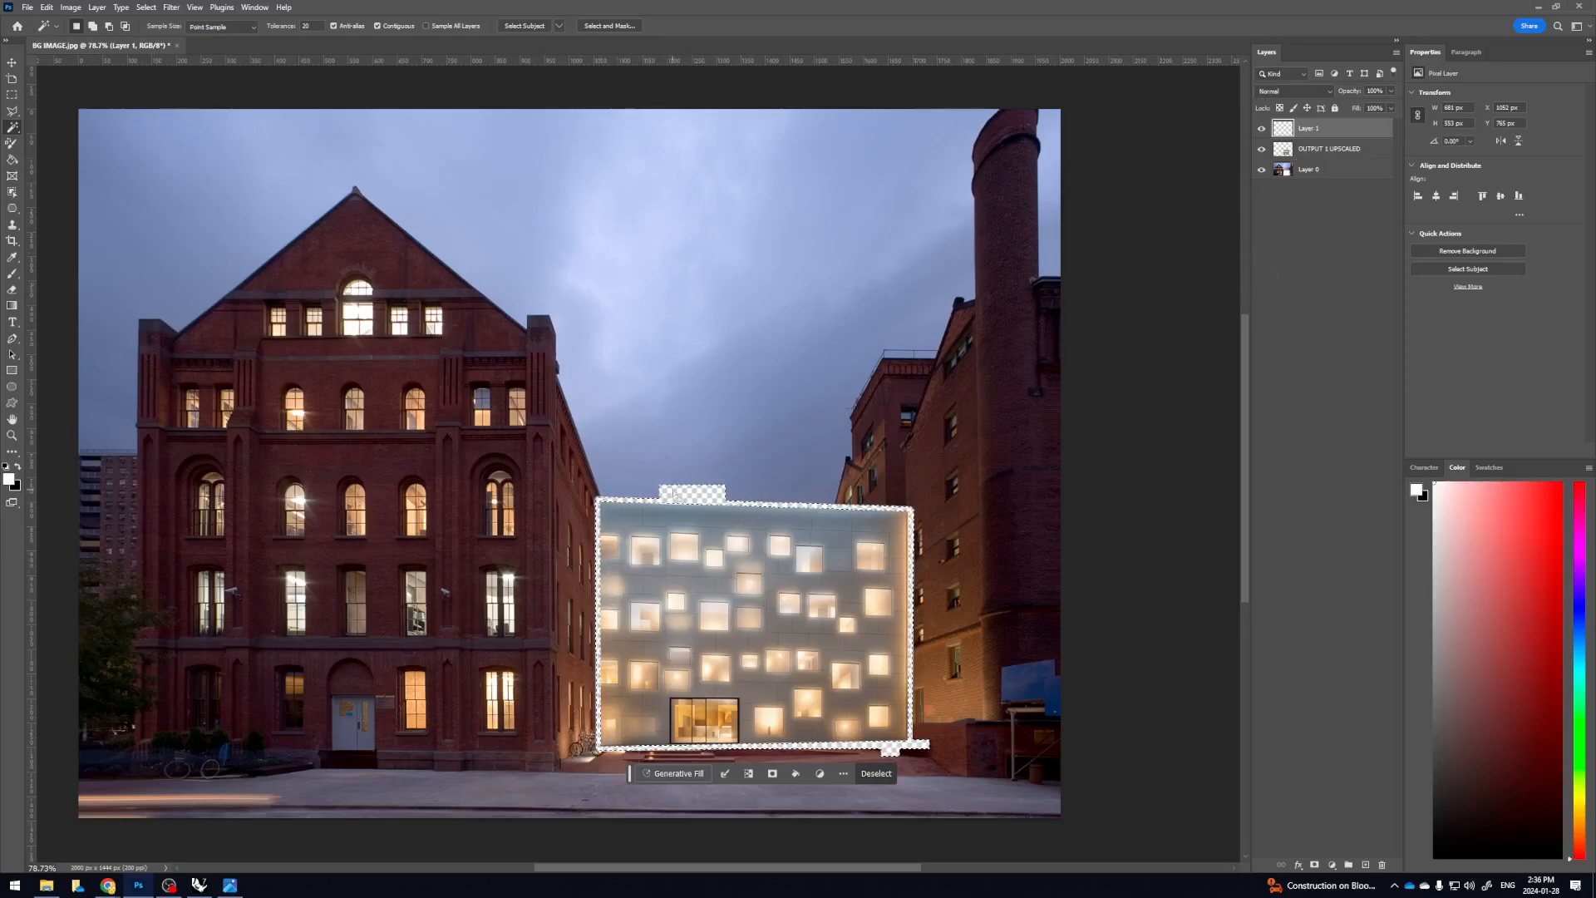
click(661, 775)
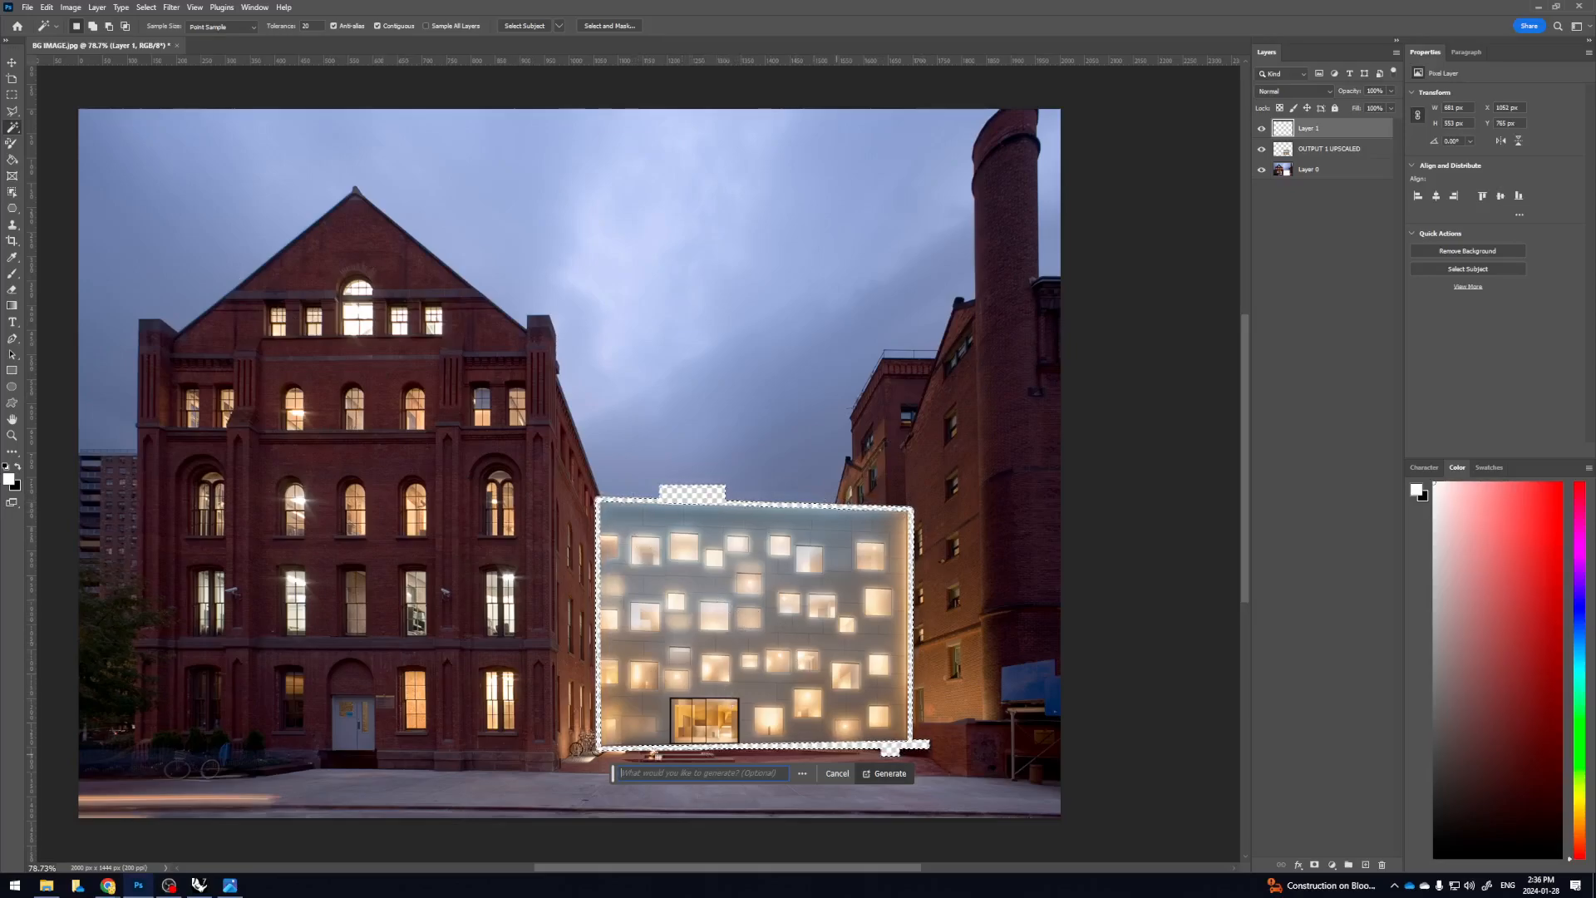
click(887, 773)
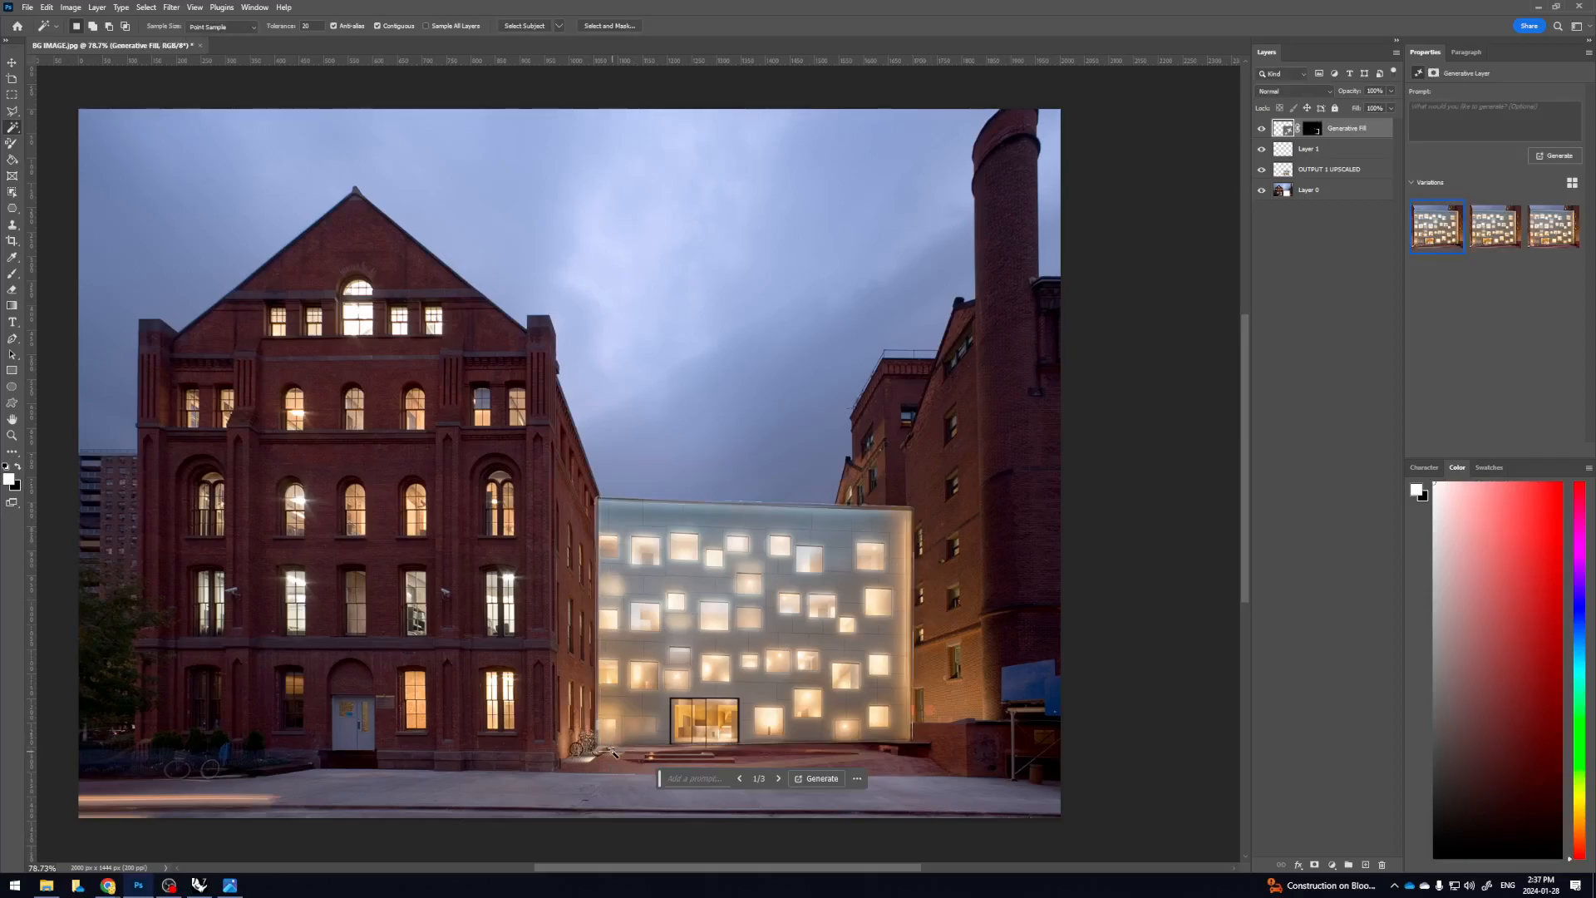
Examine the generated seam along the ground, side and roof edges of the glowing facade
key(v)
drag(724, 598, 749, 598)
drag(653, 557, 677, 245)
scroll(452, 664, up, 6)
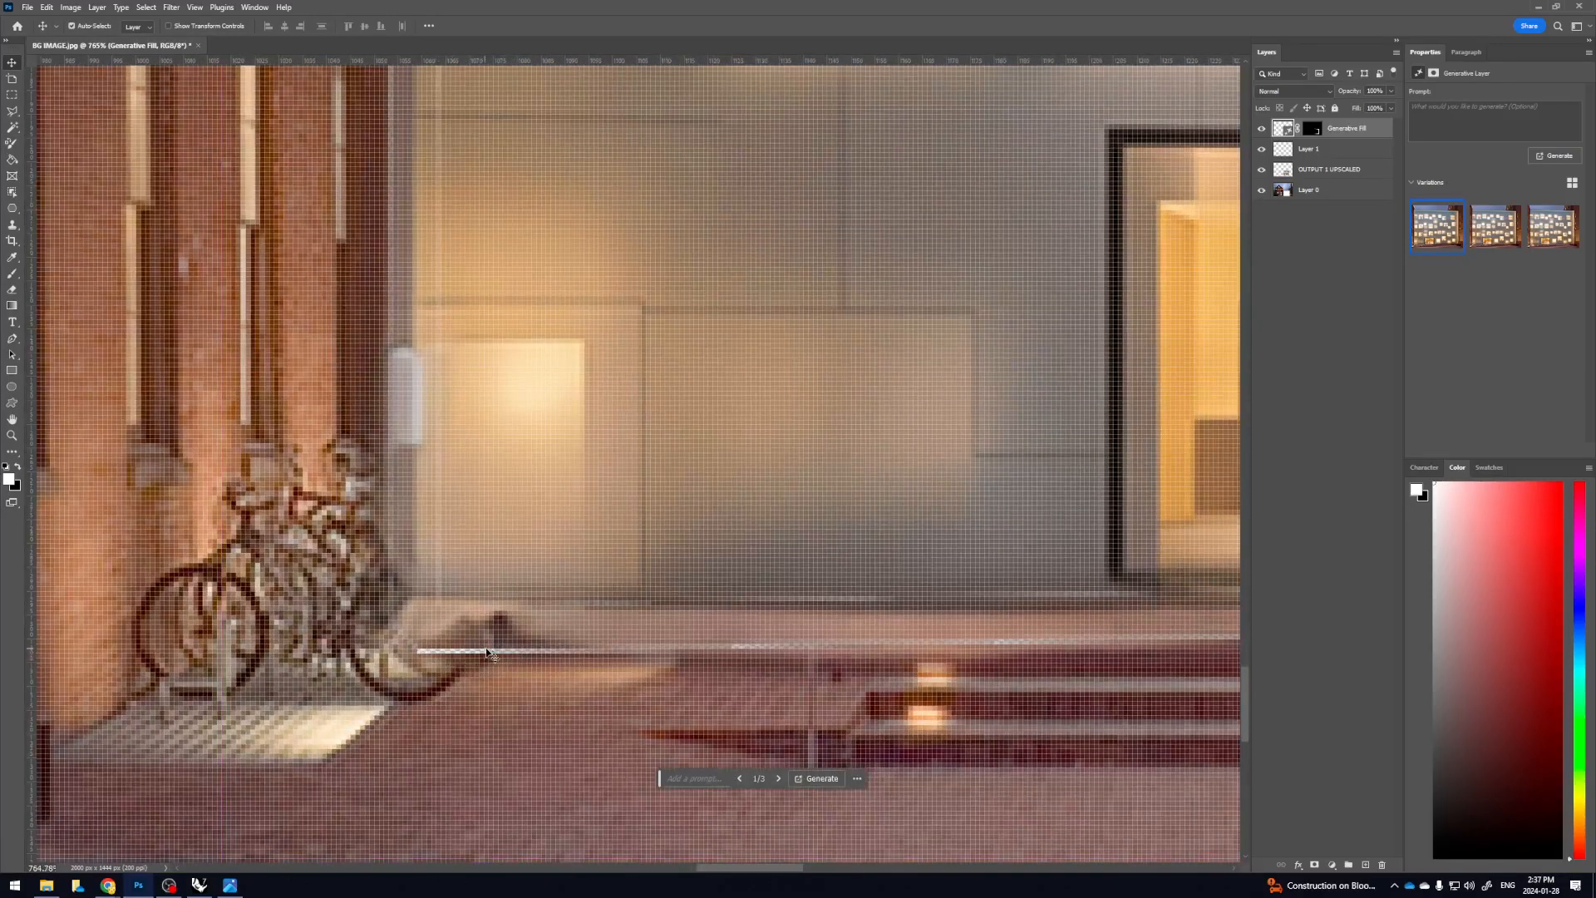
drag(539, 656, 501, 660)
drag(635, 655, 601, 656)
drag(803, 651, 552, 667)
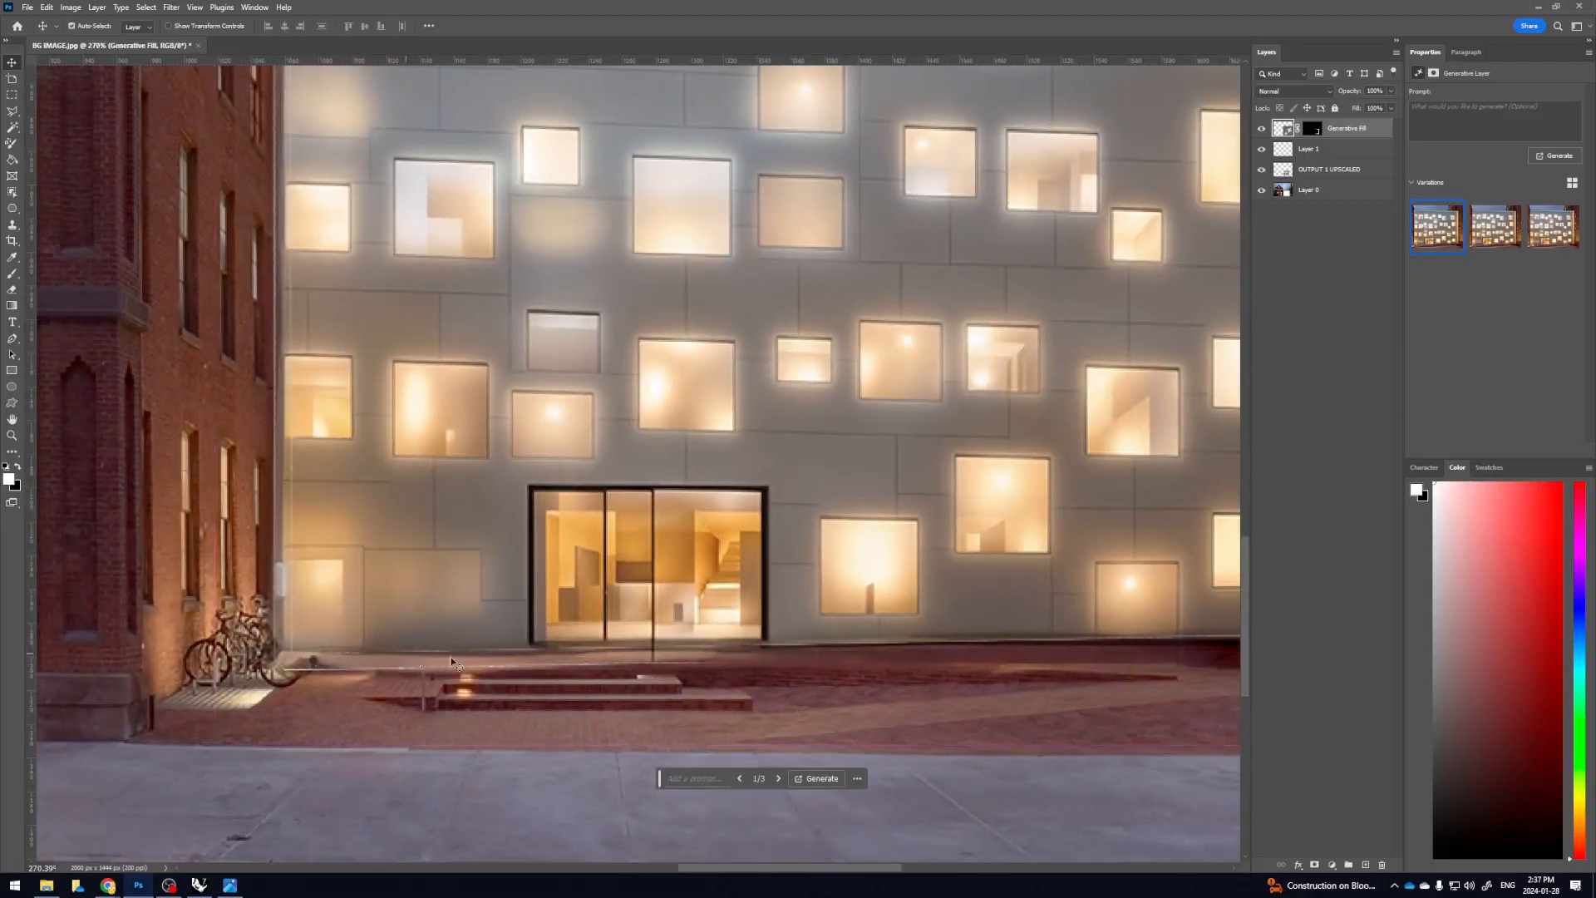
drag(798, 691, 449, 699)
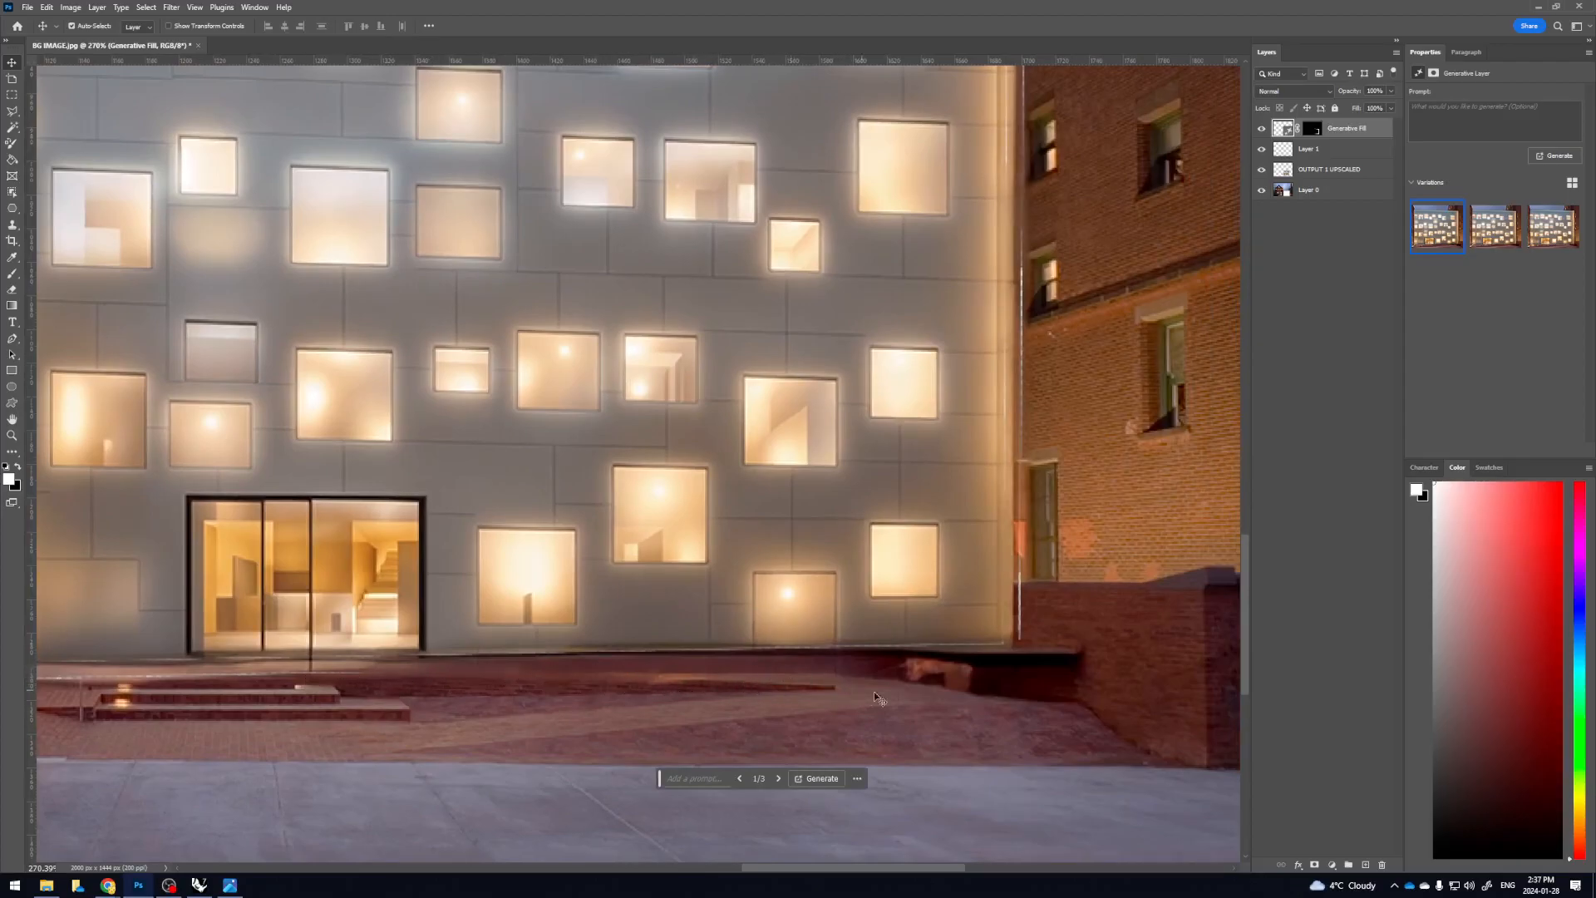
drag(862, 695, 421, 766)
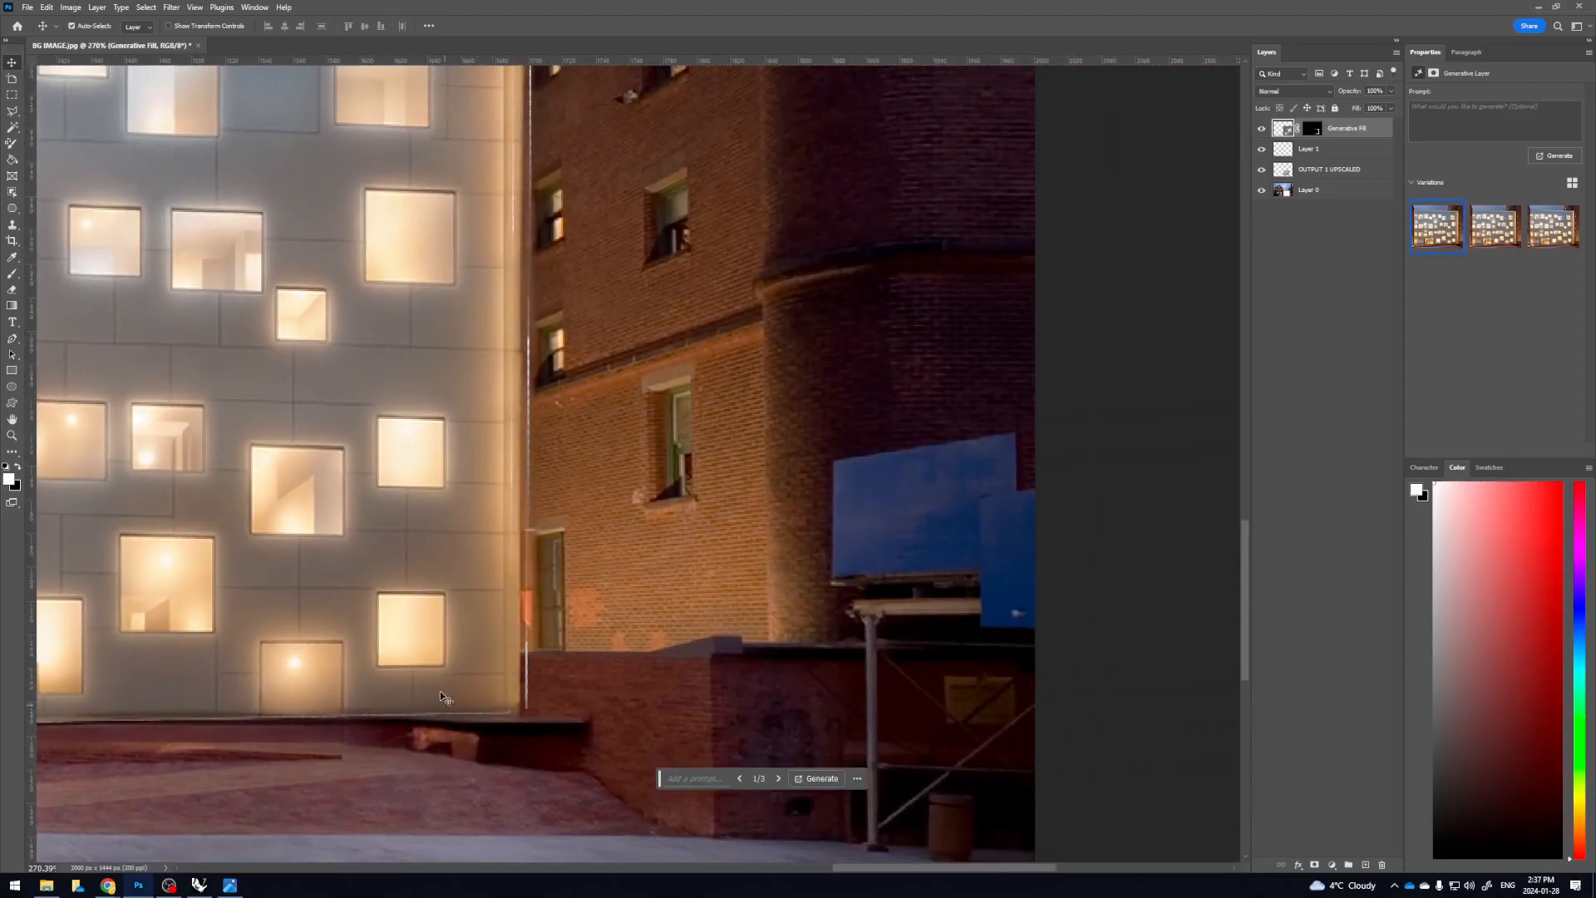
drag(611, 720, 579, 709)
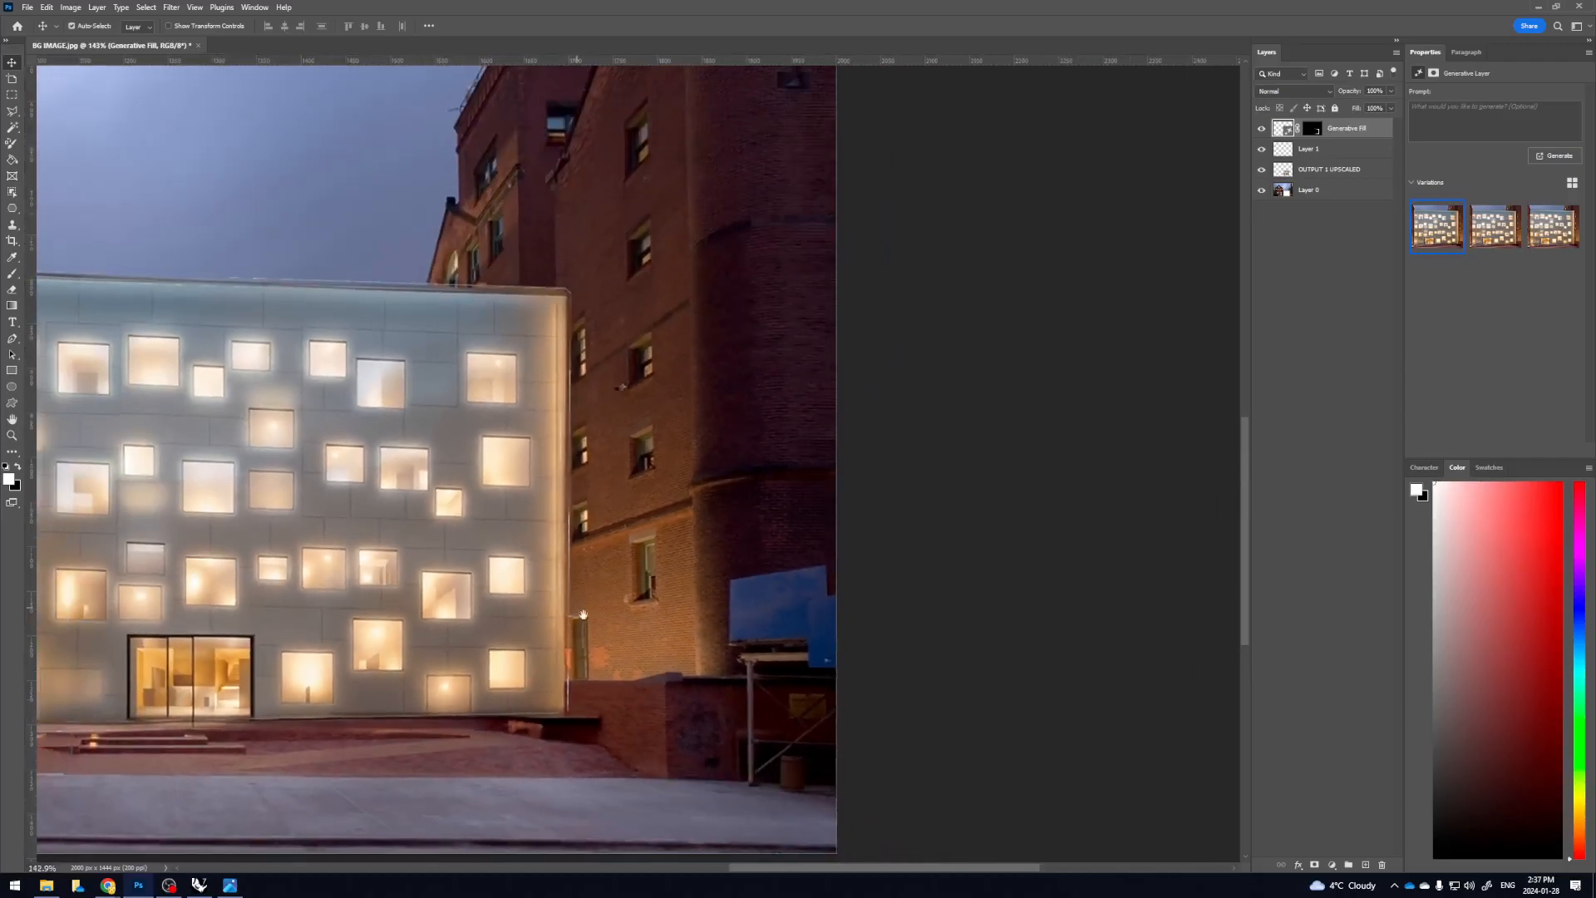
drag(578, 608, 611, 651)
drag(583, 389, 644, 393)
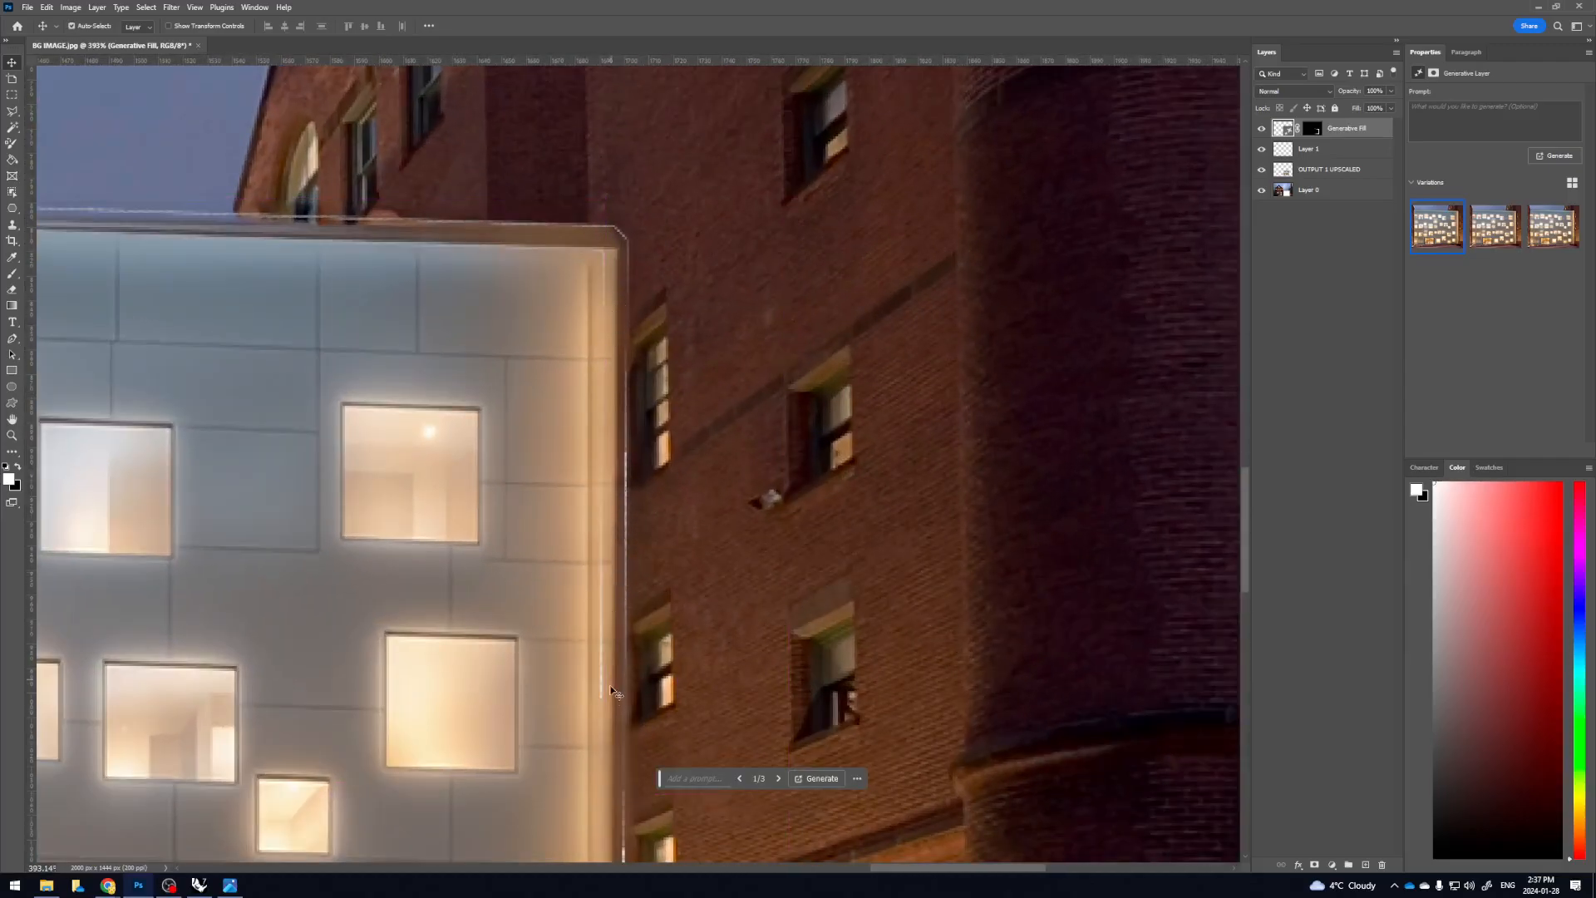
drag(620, 687, 586, 680)
drag(466, 637, 1076, 485)
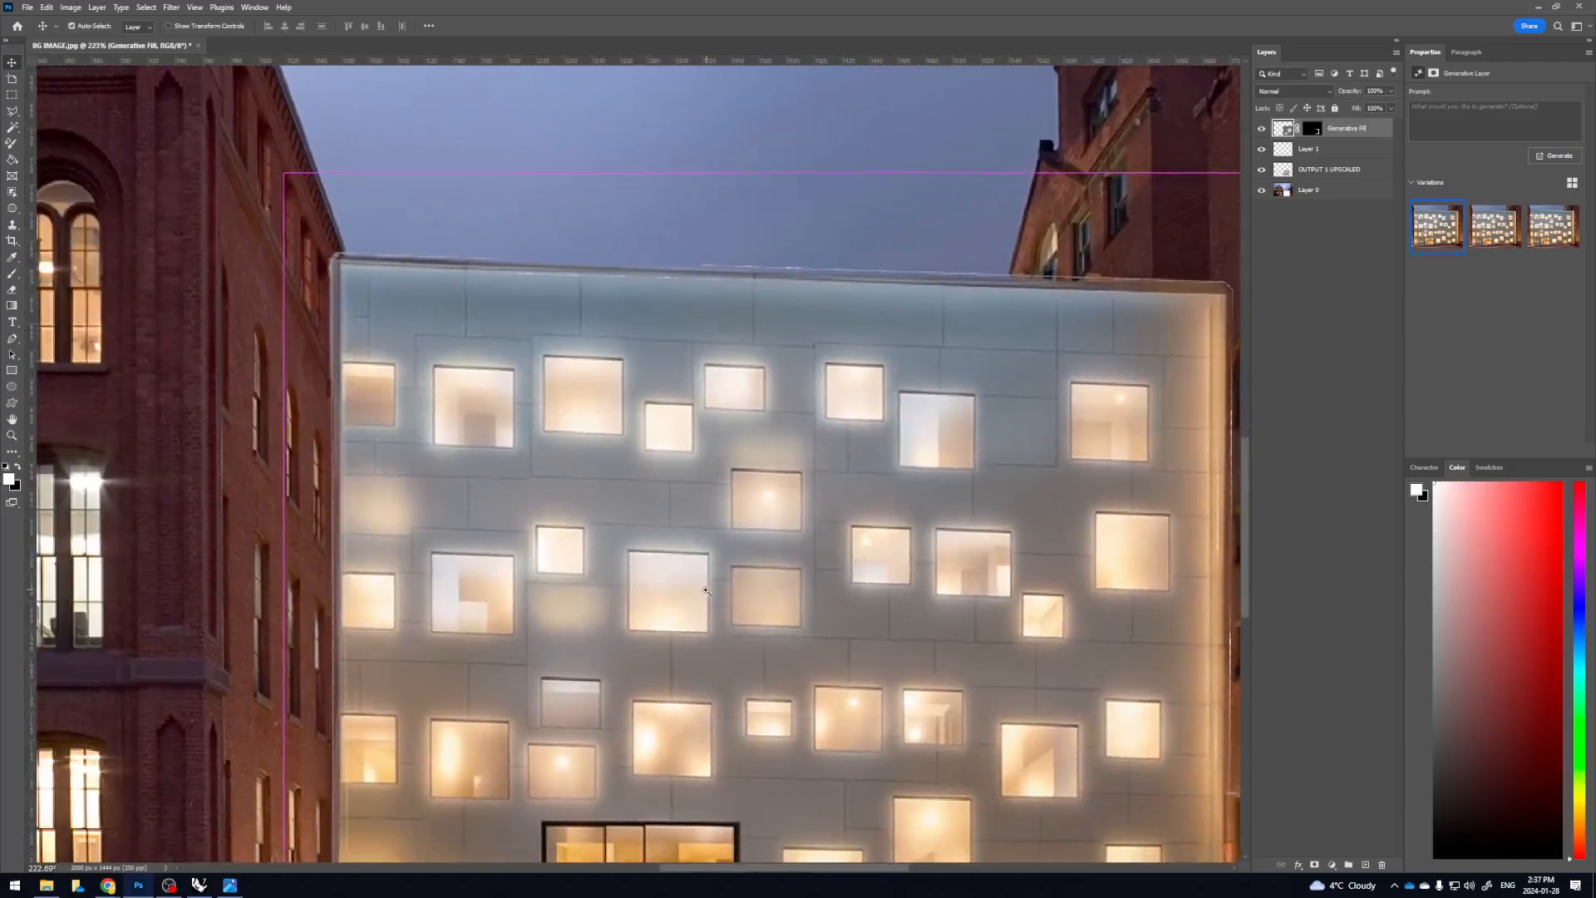
drag(728, 569, 700, 586)
drag(782, 624, 663, 493)
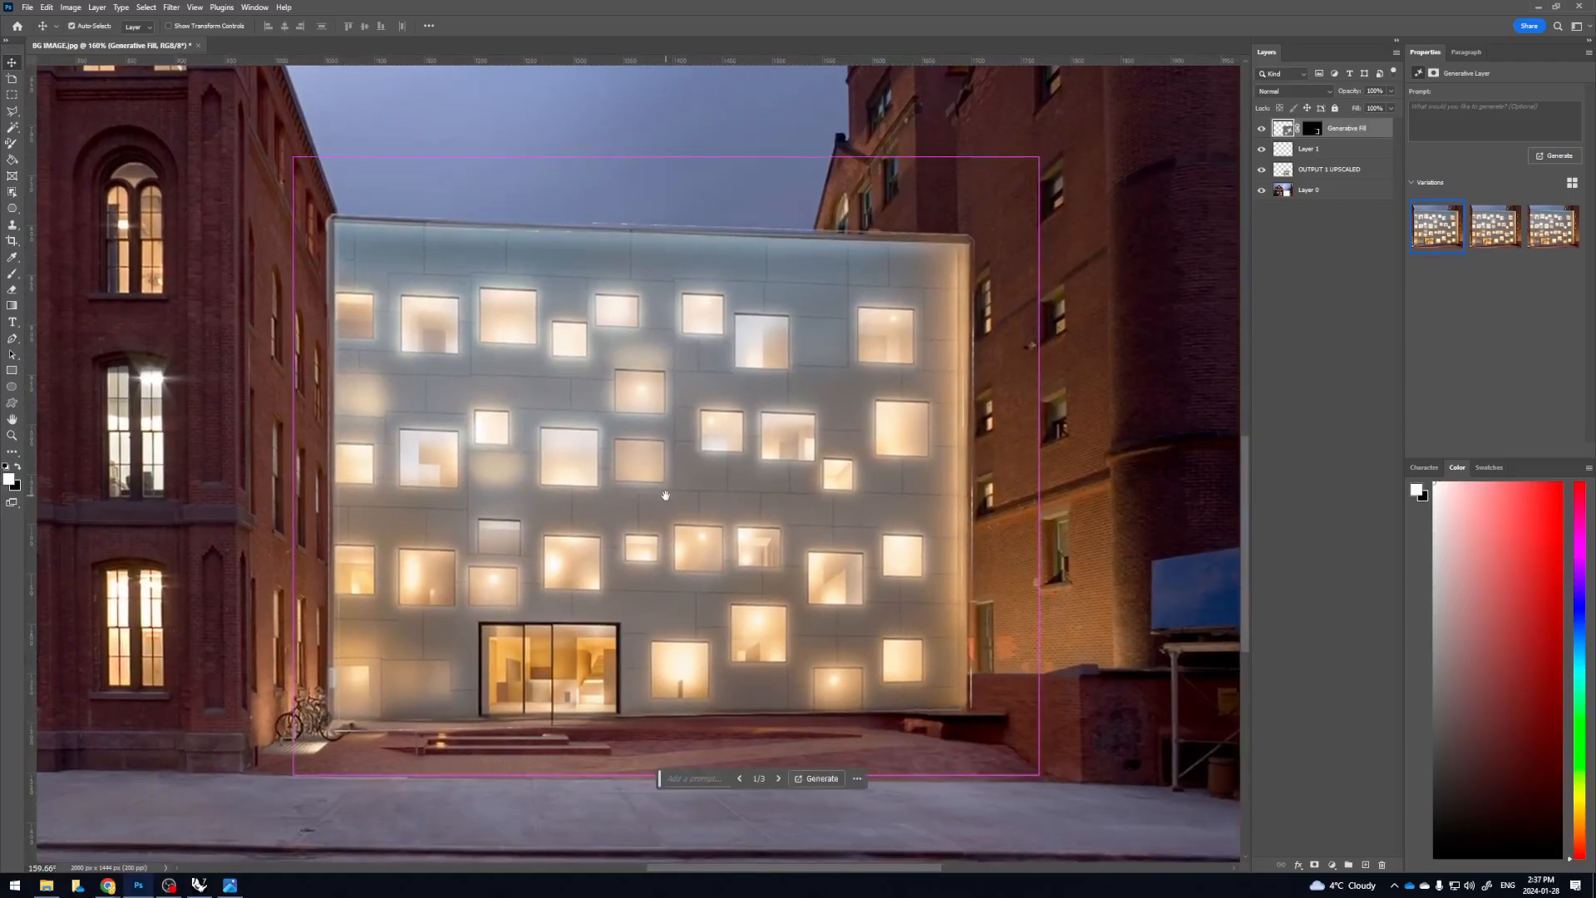
Compare the generated variations of the facade's border and choose the third one
click(780, 779)
click(780, 779)
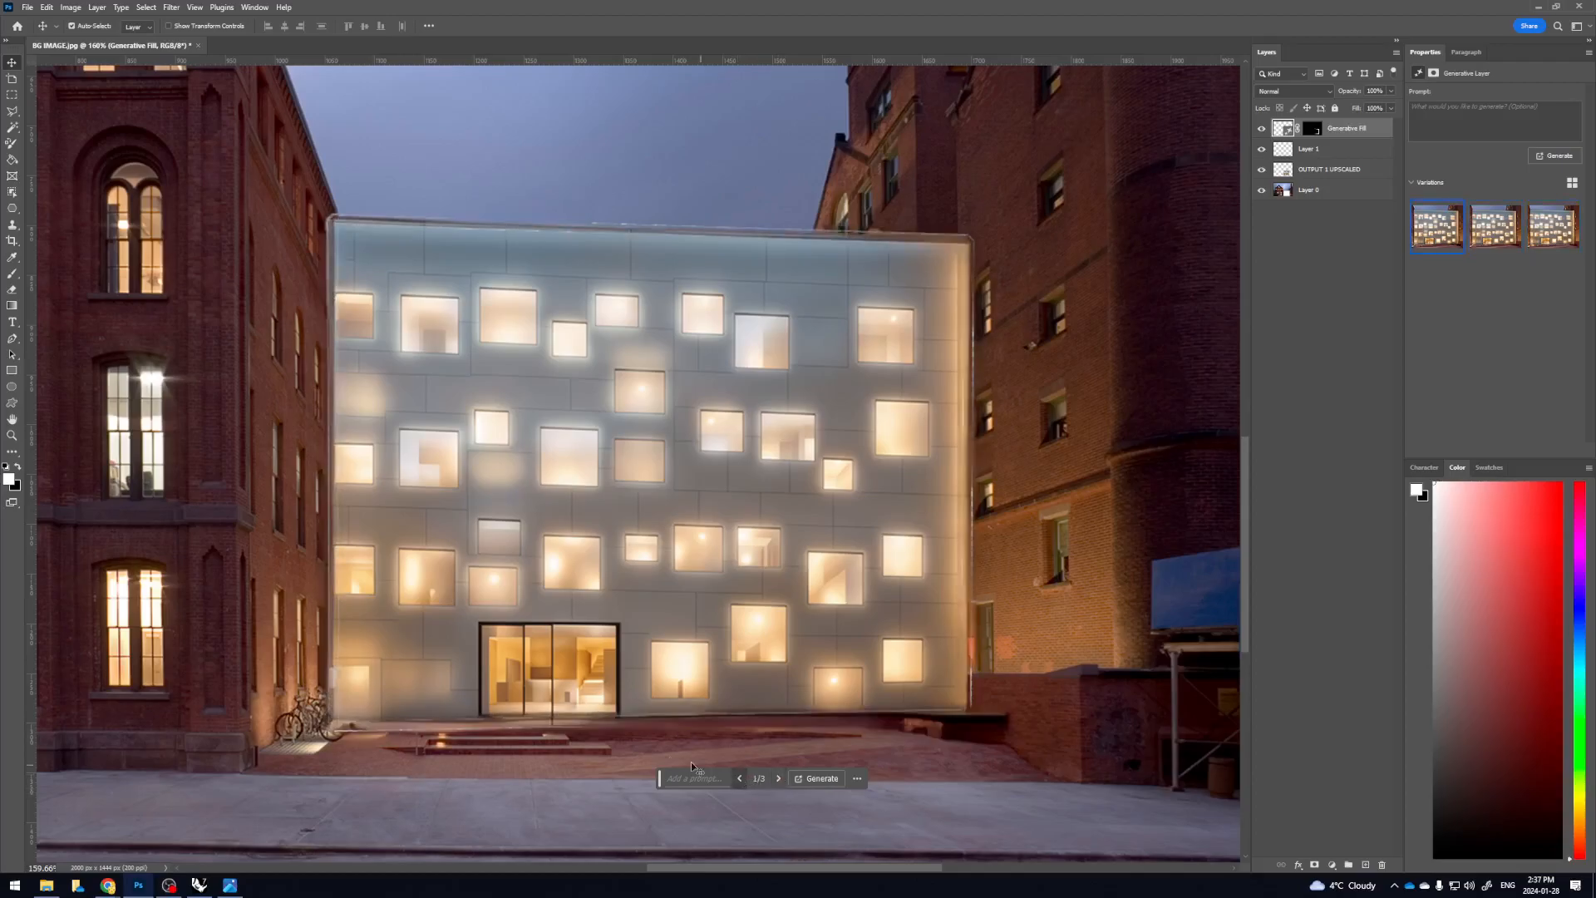
click(778, 779)
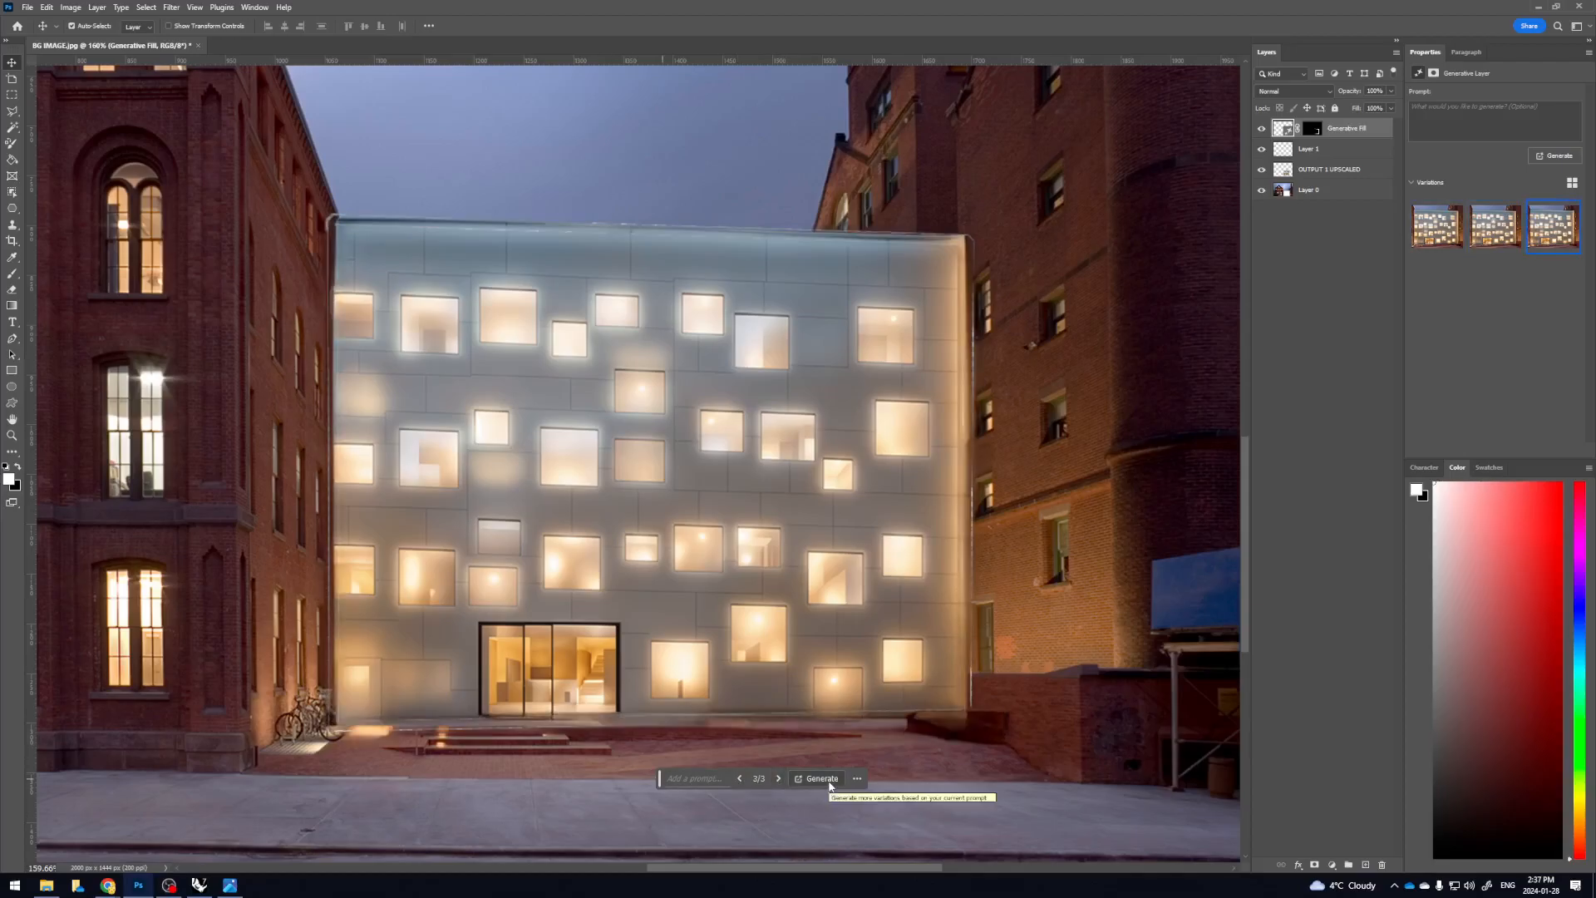
Hide the Generative Fill layer and reselect the transparent gap around the facade on Layer 0 with the Magic Wand
click(1260, 129)
click(1293, 152)
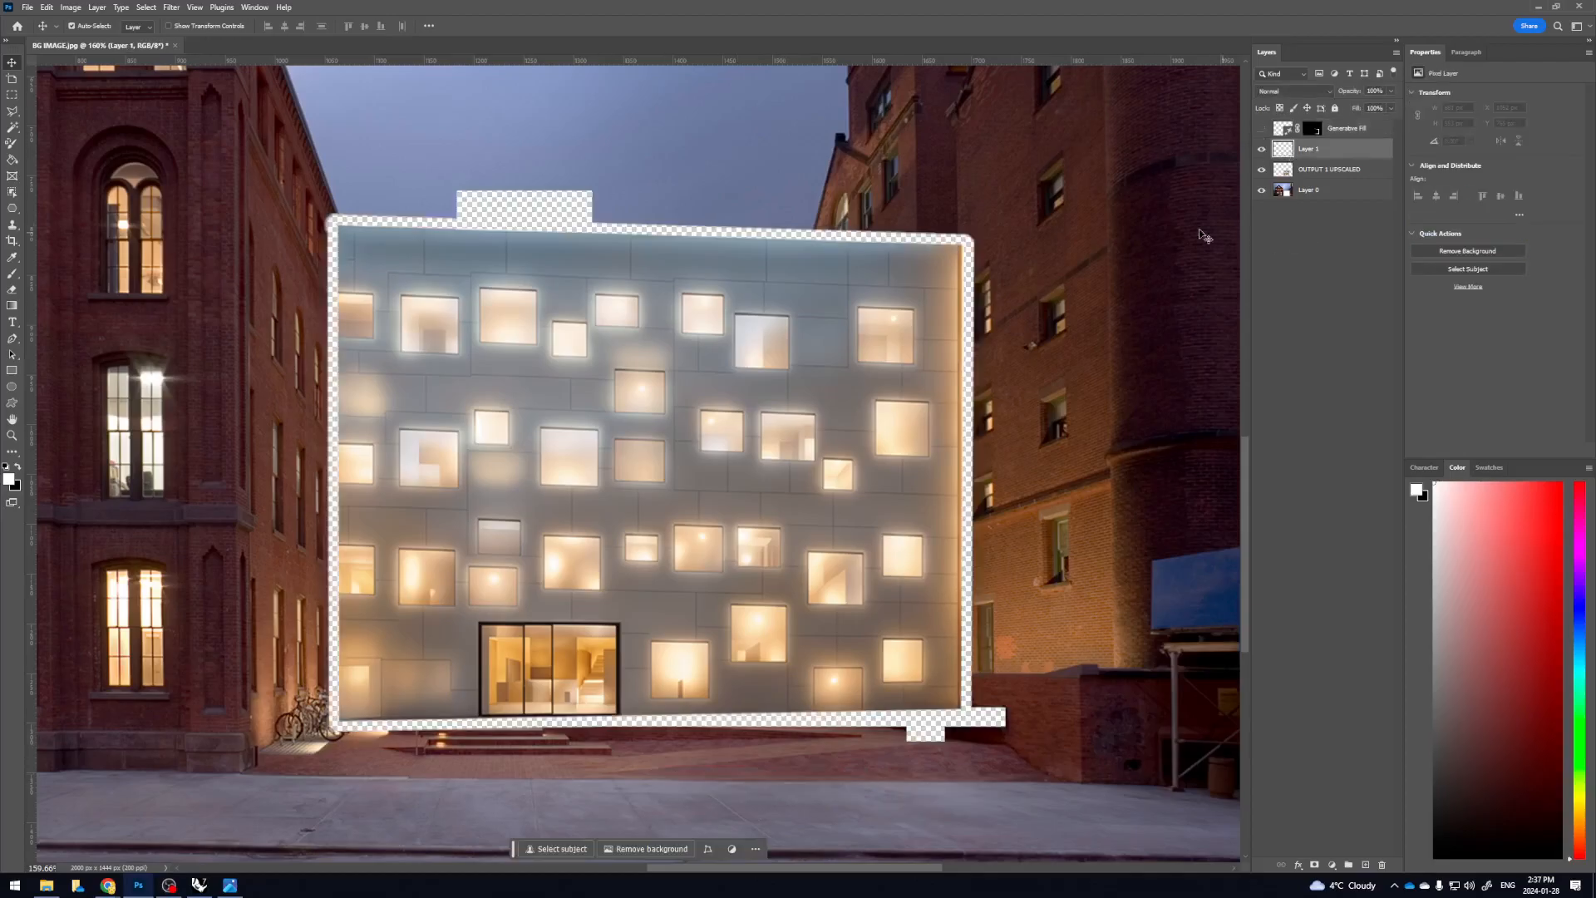
click(1282, 192)
key(w)
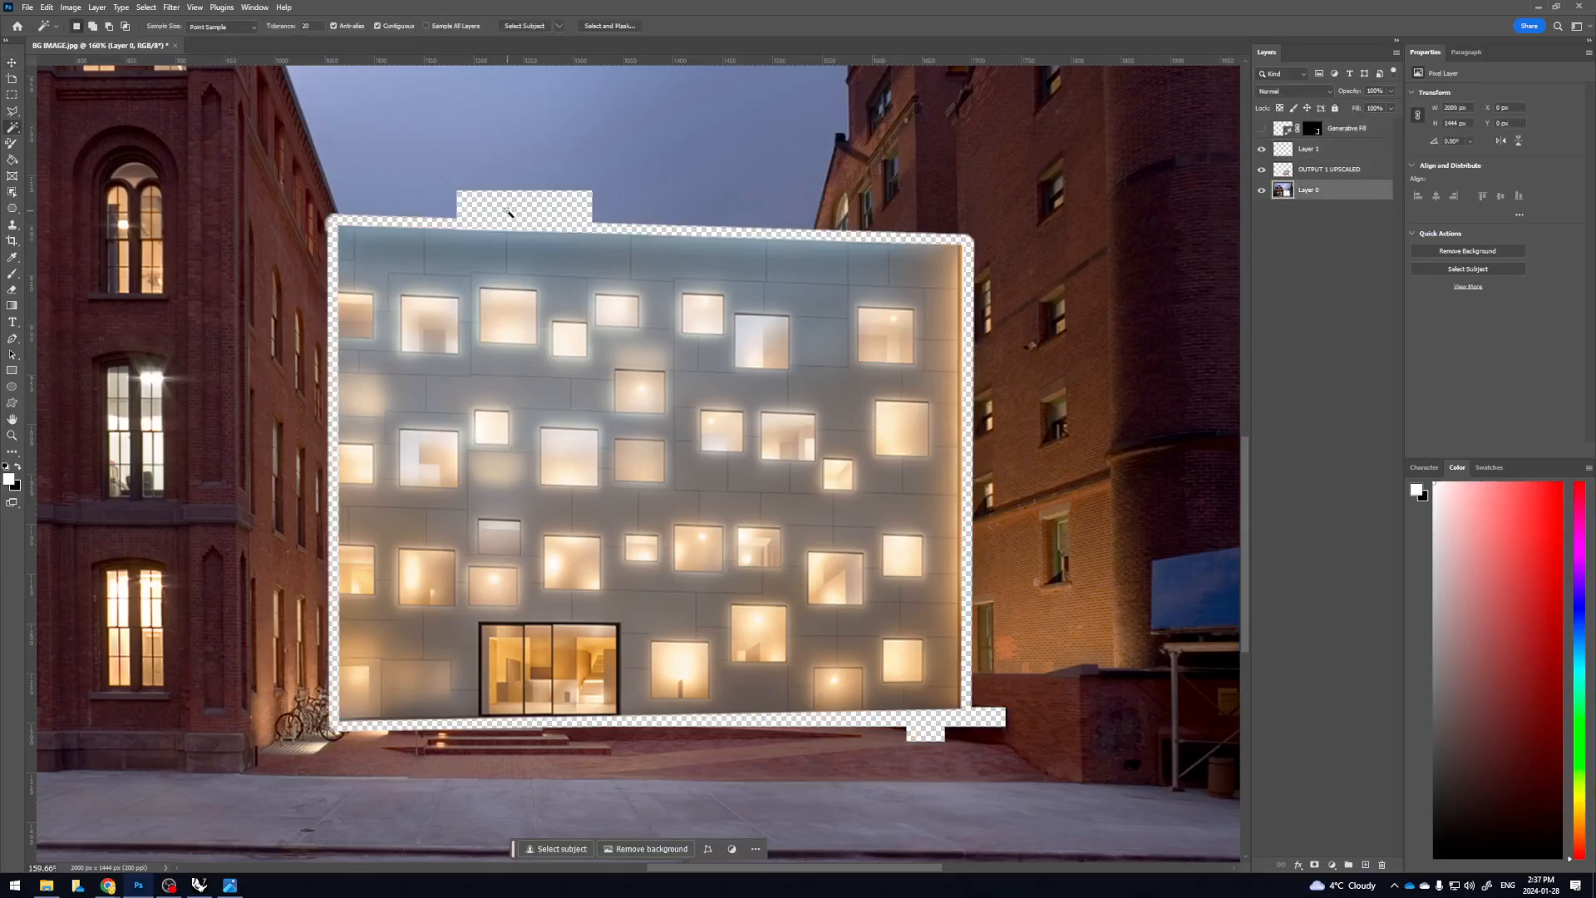
click(509, 213)
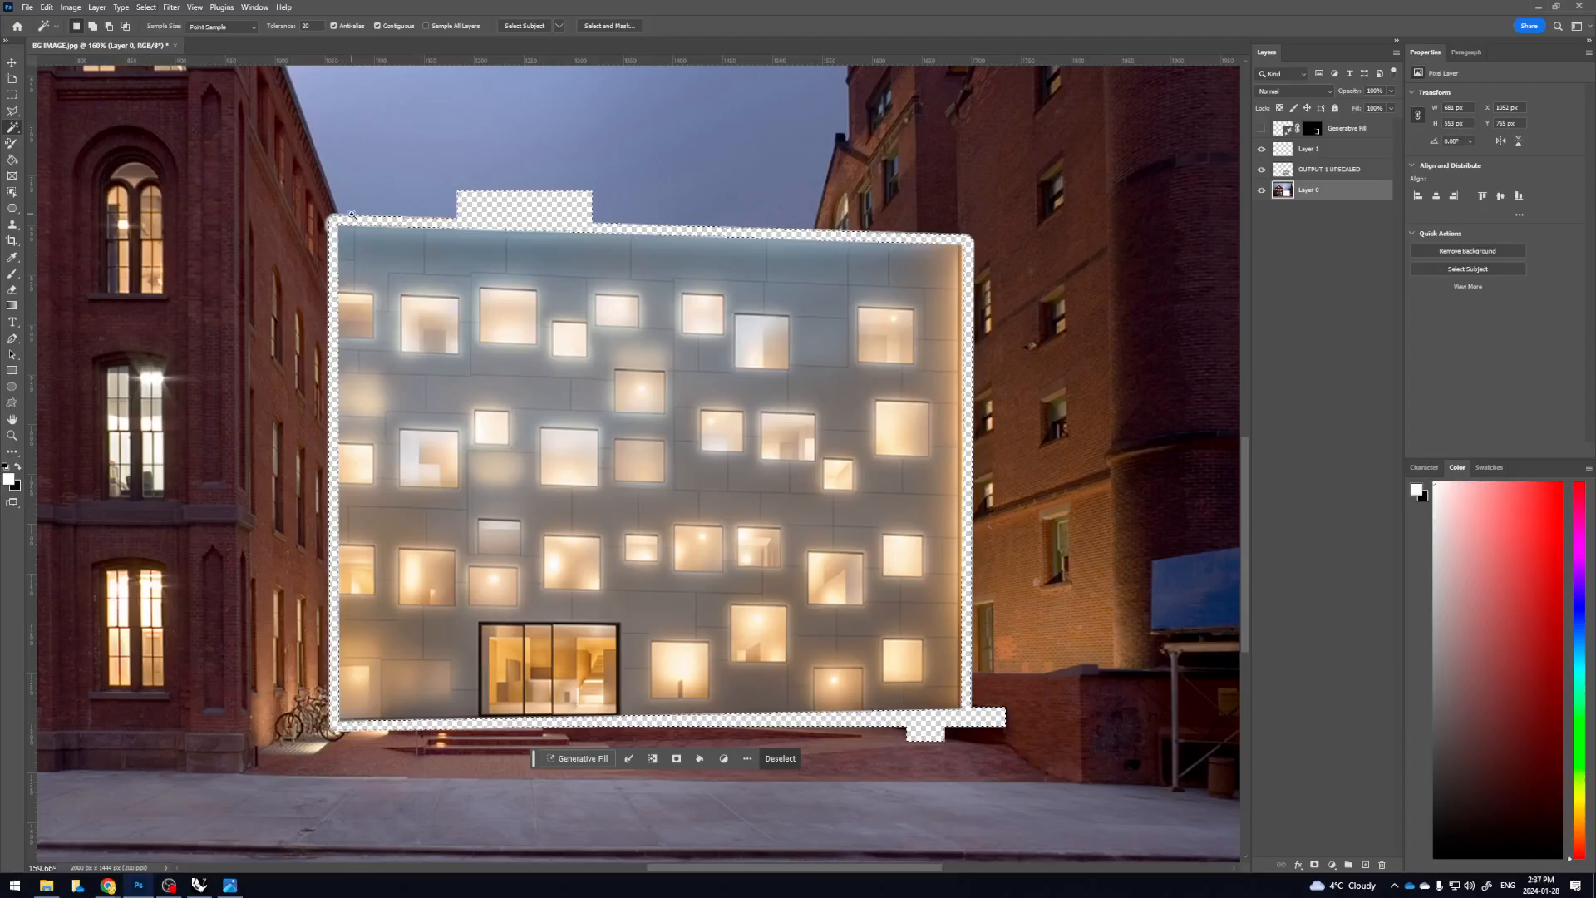
Expand the selection around the facade by 5 pixels
scroll(351, 214, up, 10)
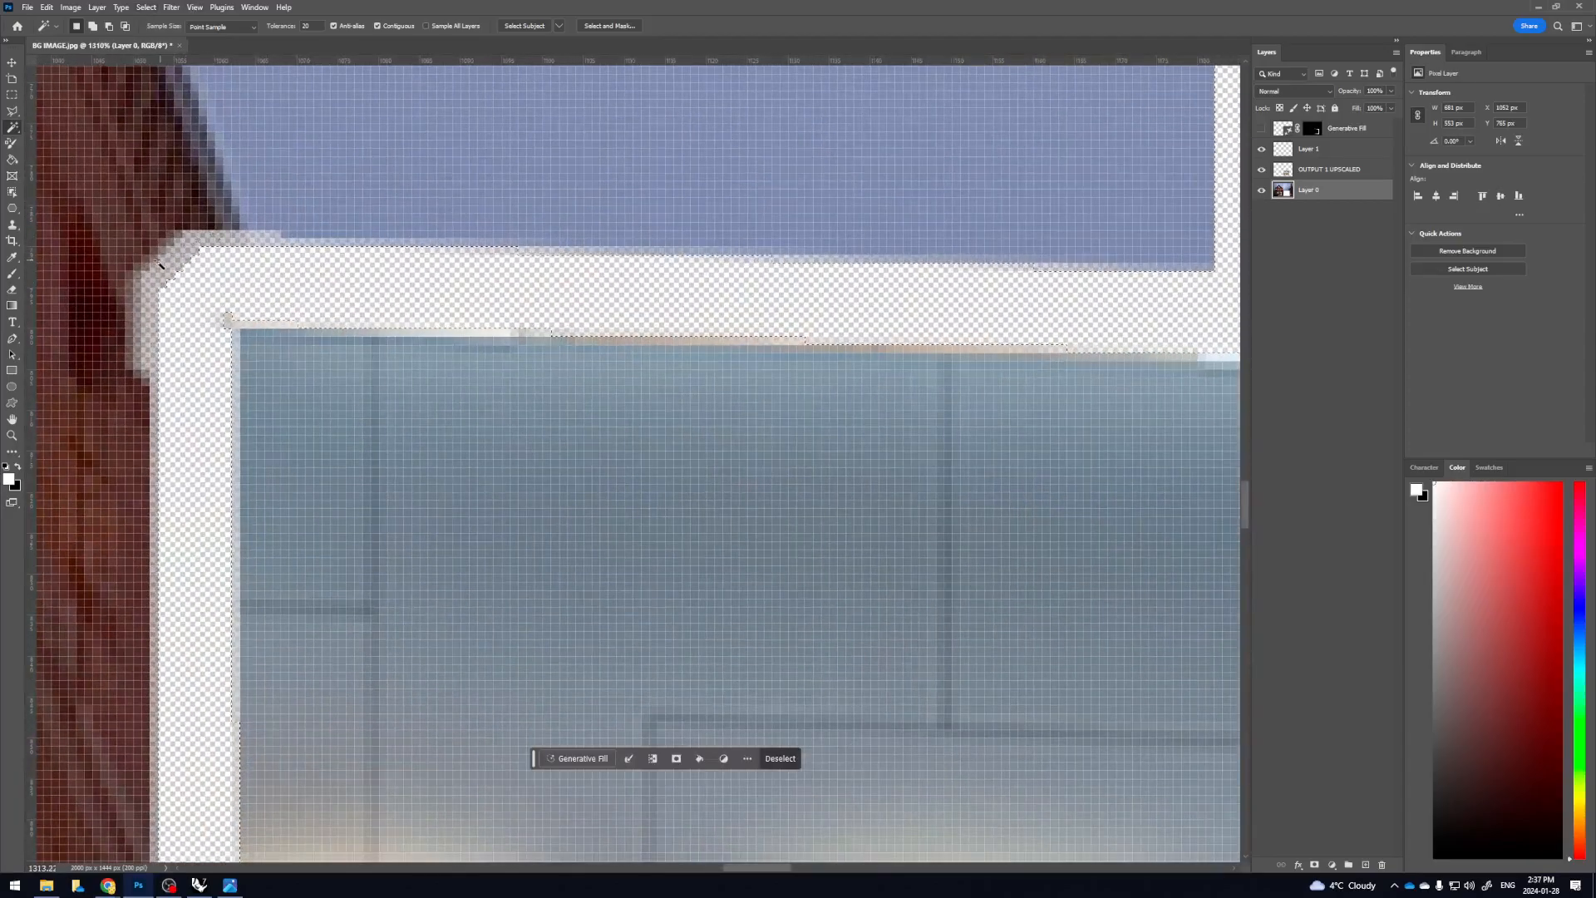
scroll(449, 285, down, 4)
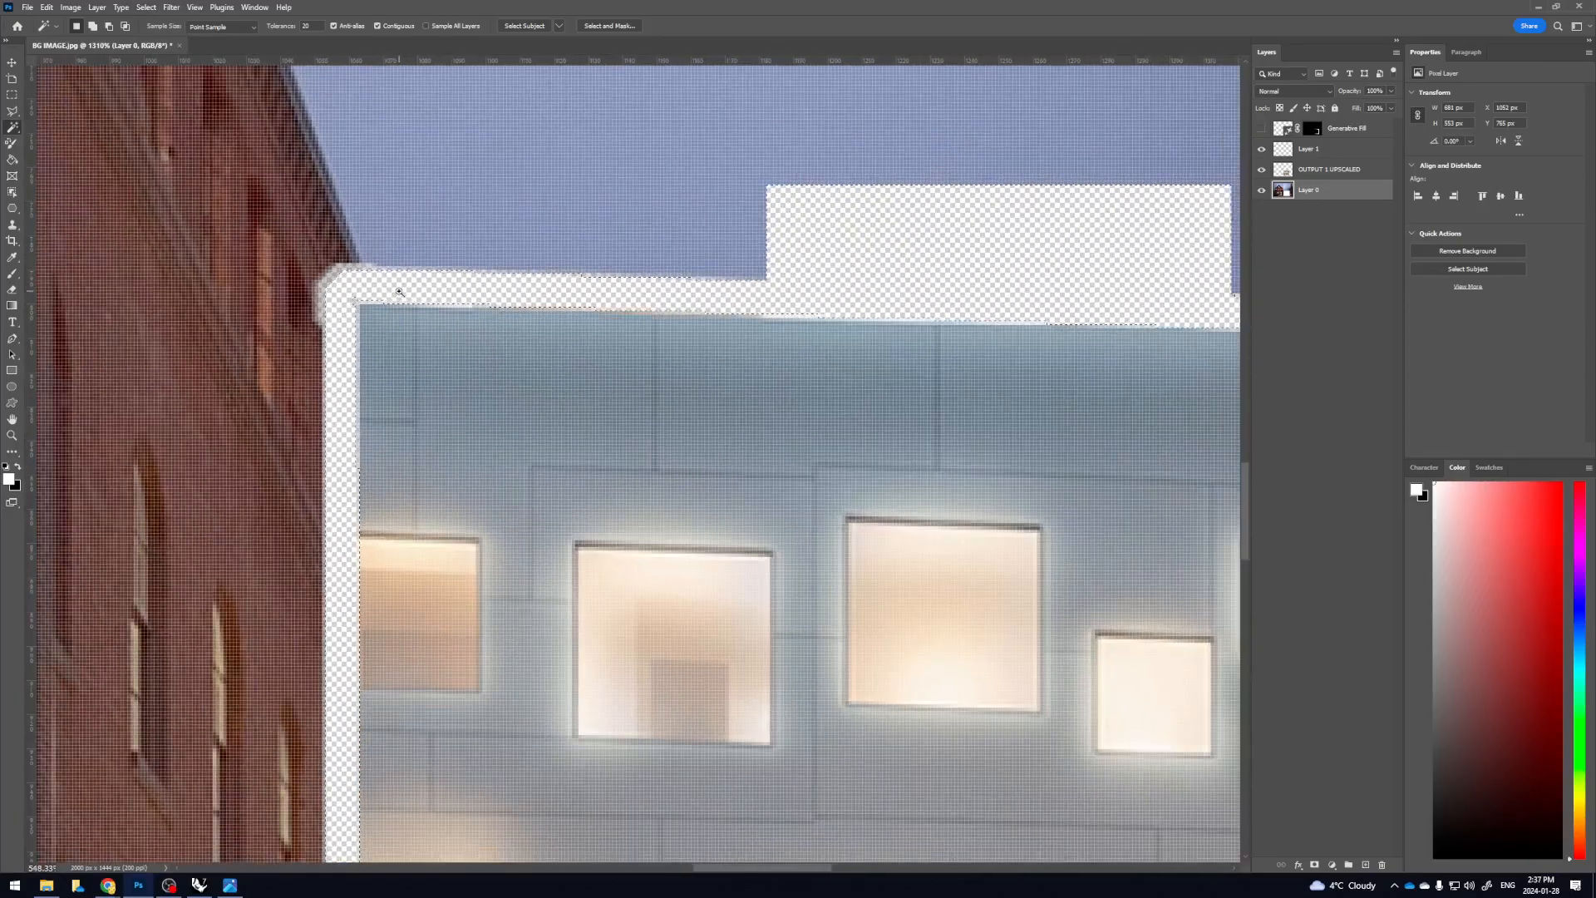
click(146, 7)
mouse_move(237, 196)
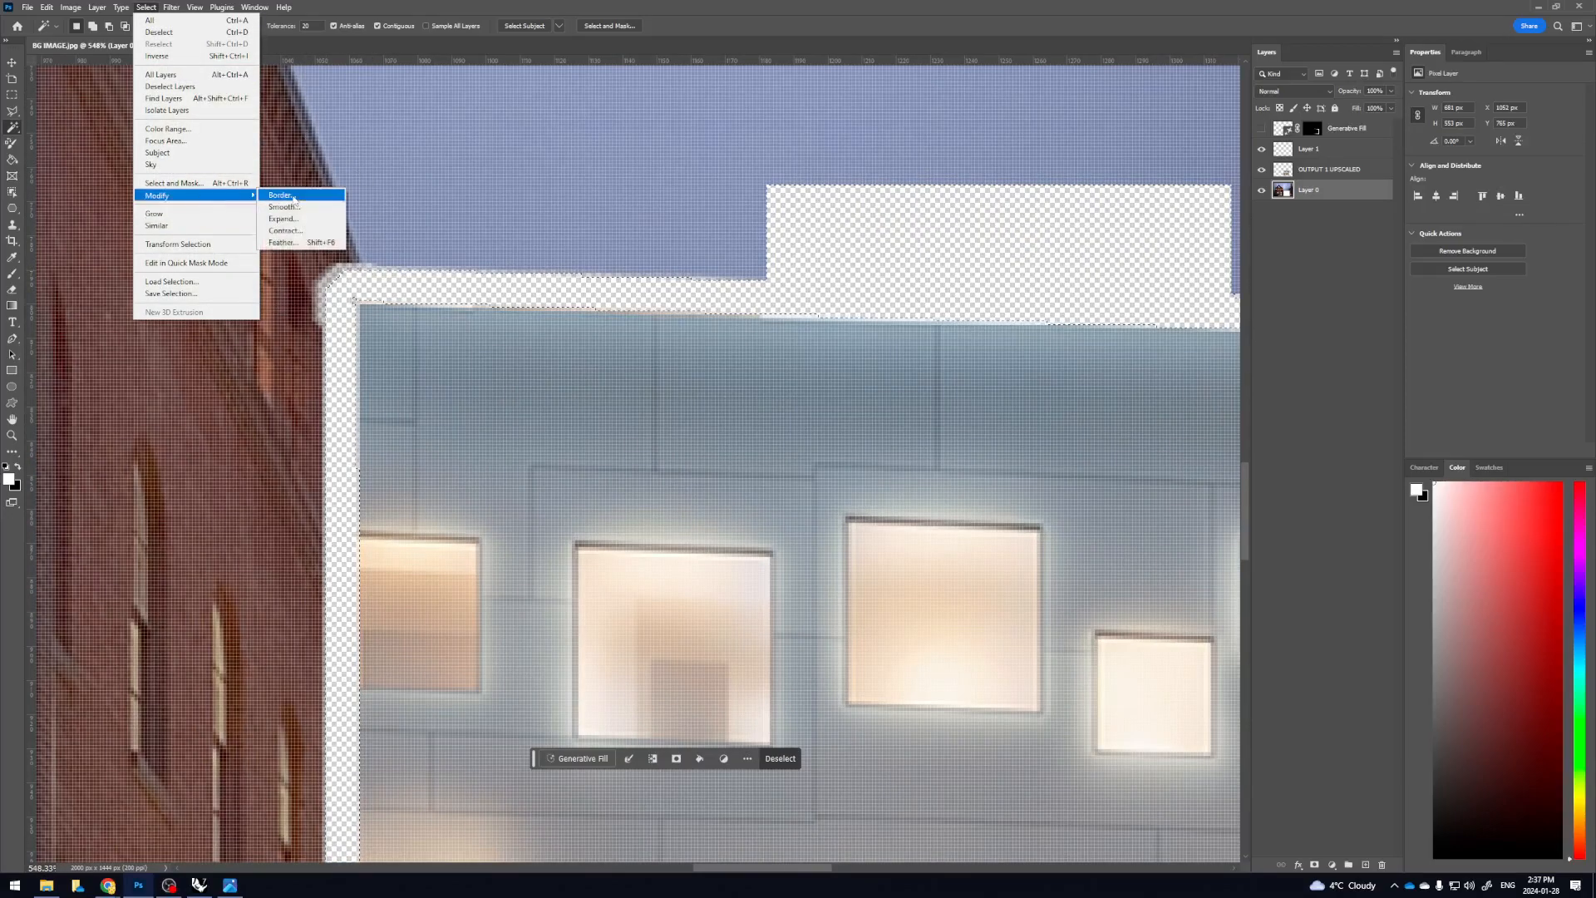
click(283, 219)
text(5)
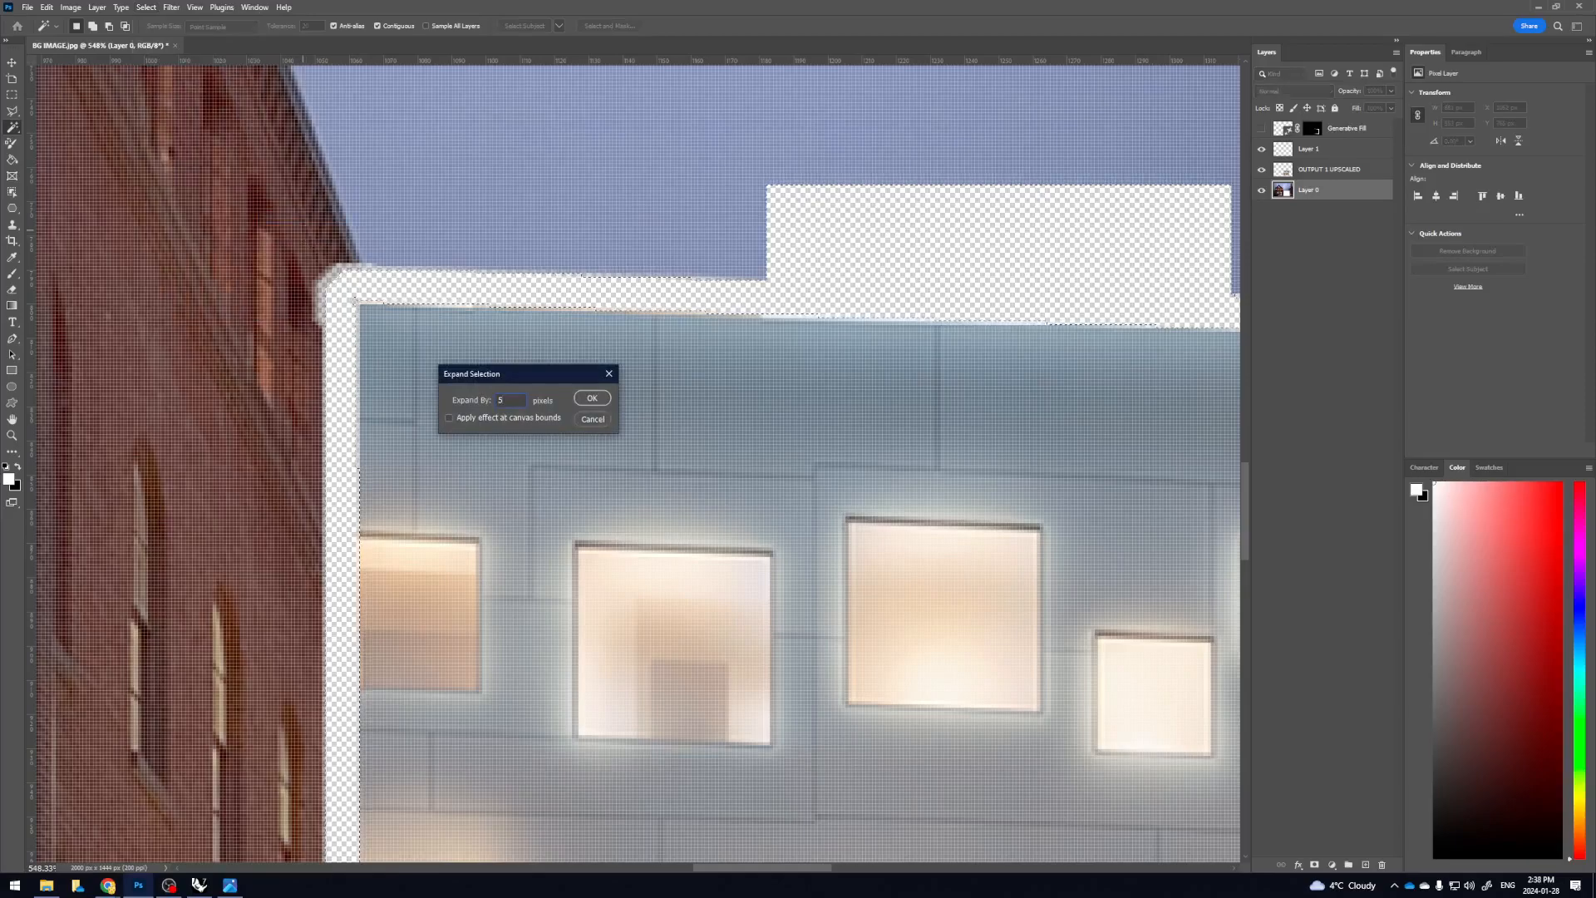
click(592, 398)
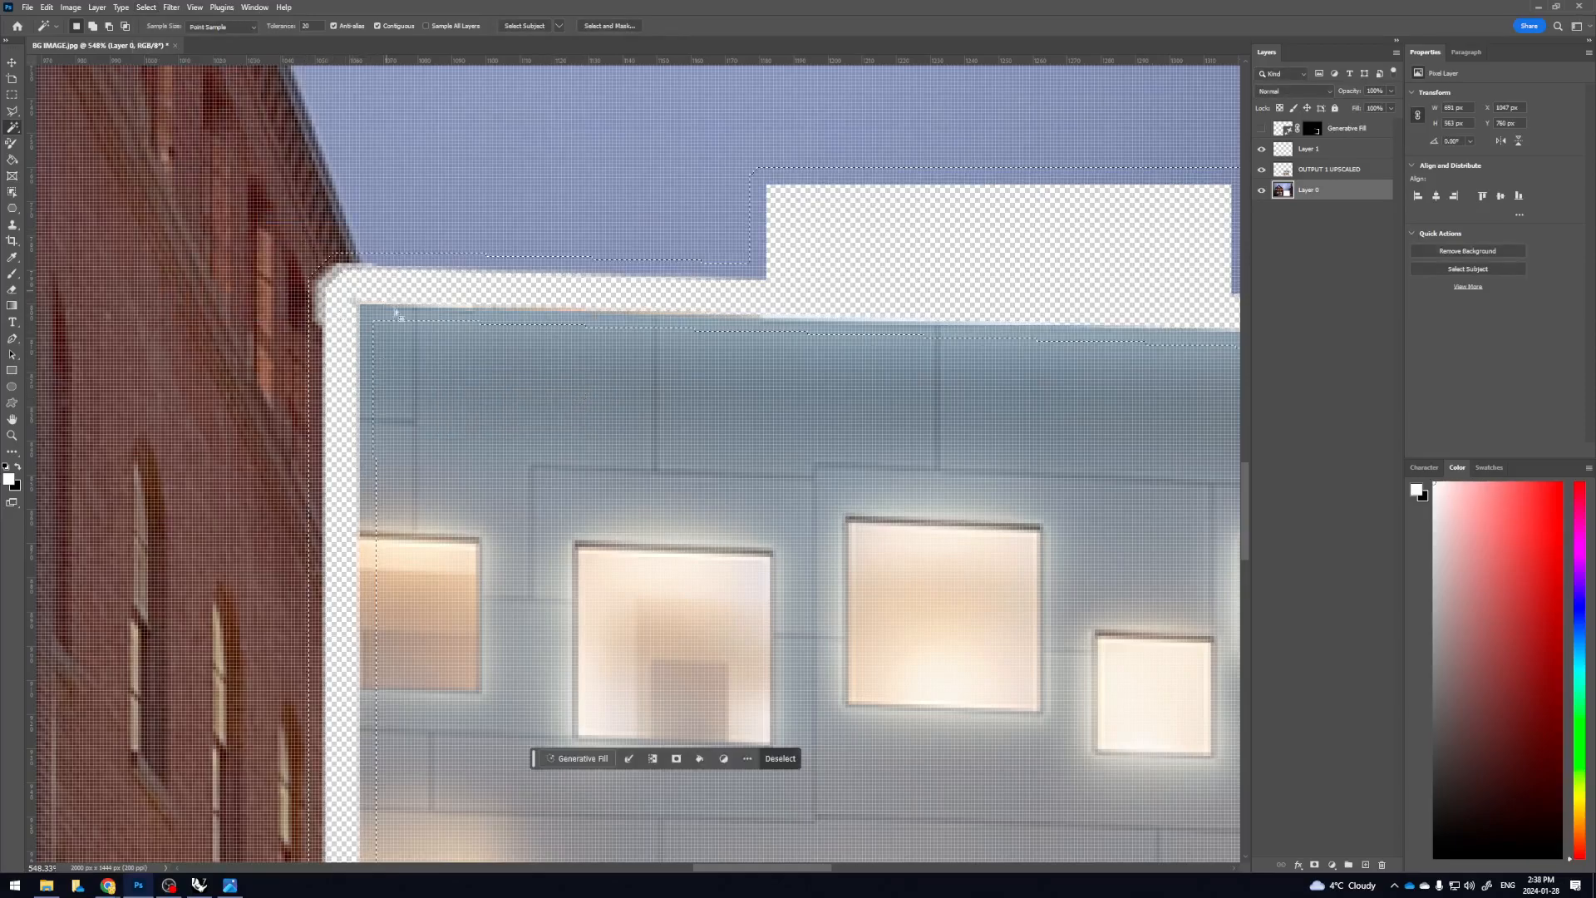
Make Layer 1 active and run Generative Fill on the expanded border selection with a blank prompt
drag(490, 399, 465, 423)
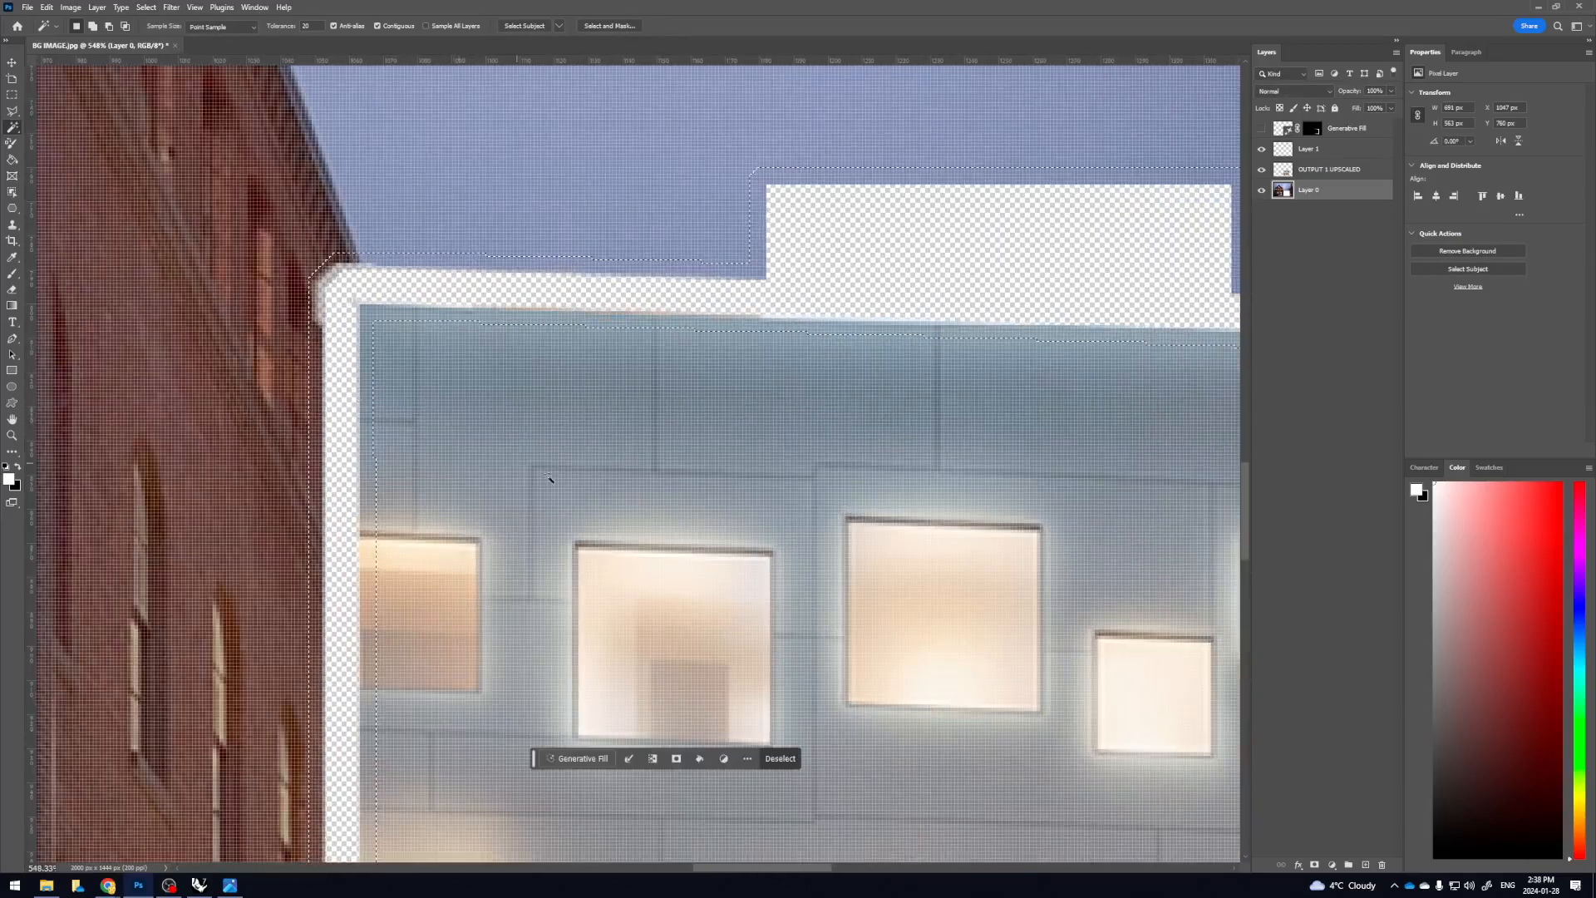
drag(665, 500, 595, 511)
drag(715, 598, 797, 517)
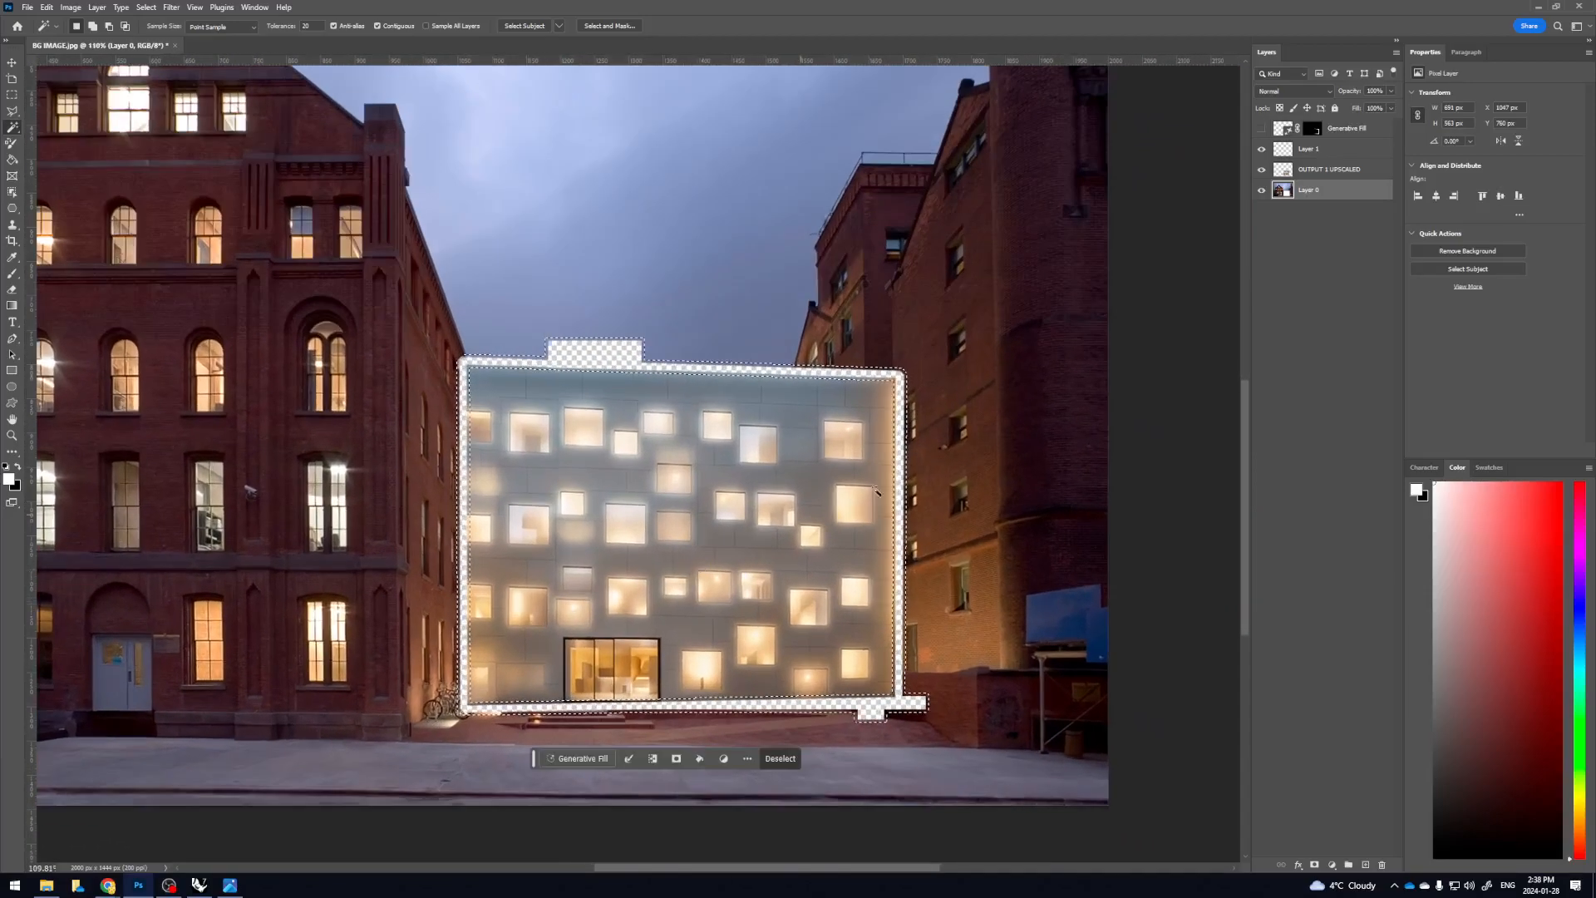
click(1313, 151)
click(574, 759)
click(819, 758)
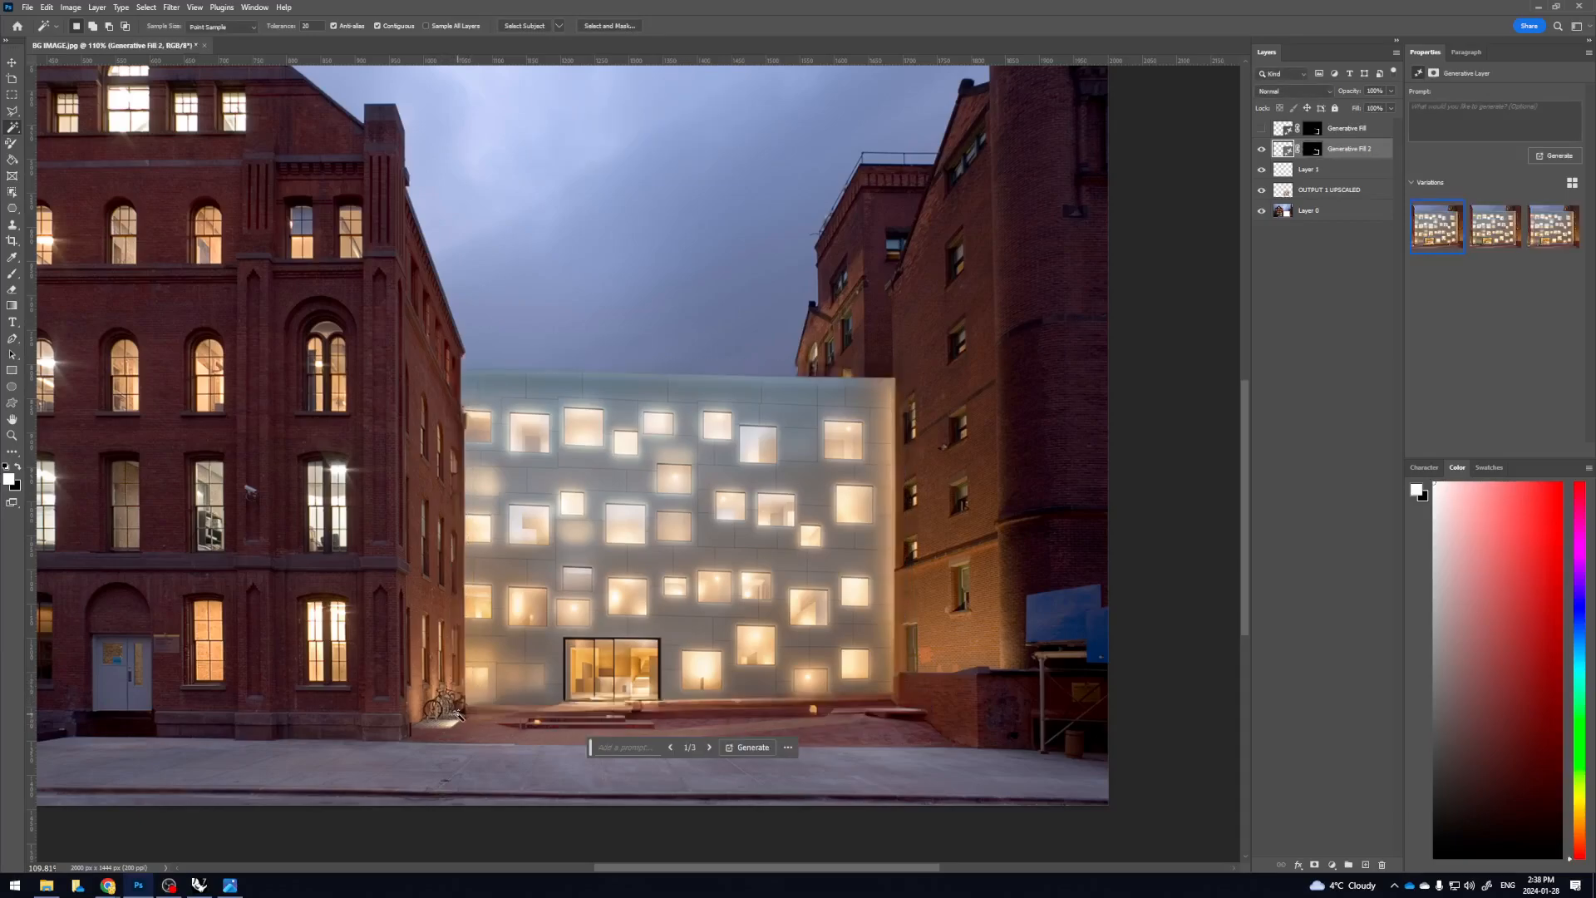
Try to regenerate a rectangular area around the bicycles beside the brick building using Generative Fill with the prompt "bicycles parked"
click(13, 62)
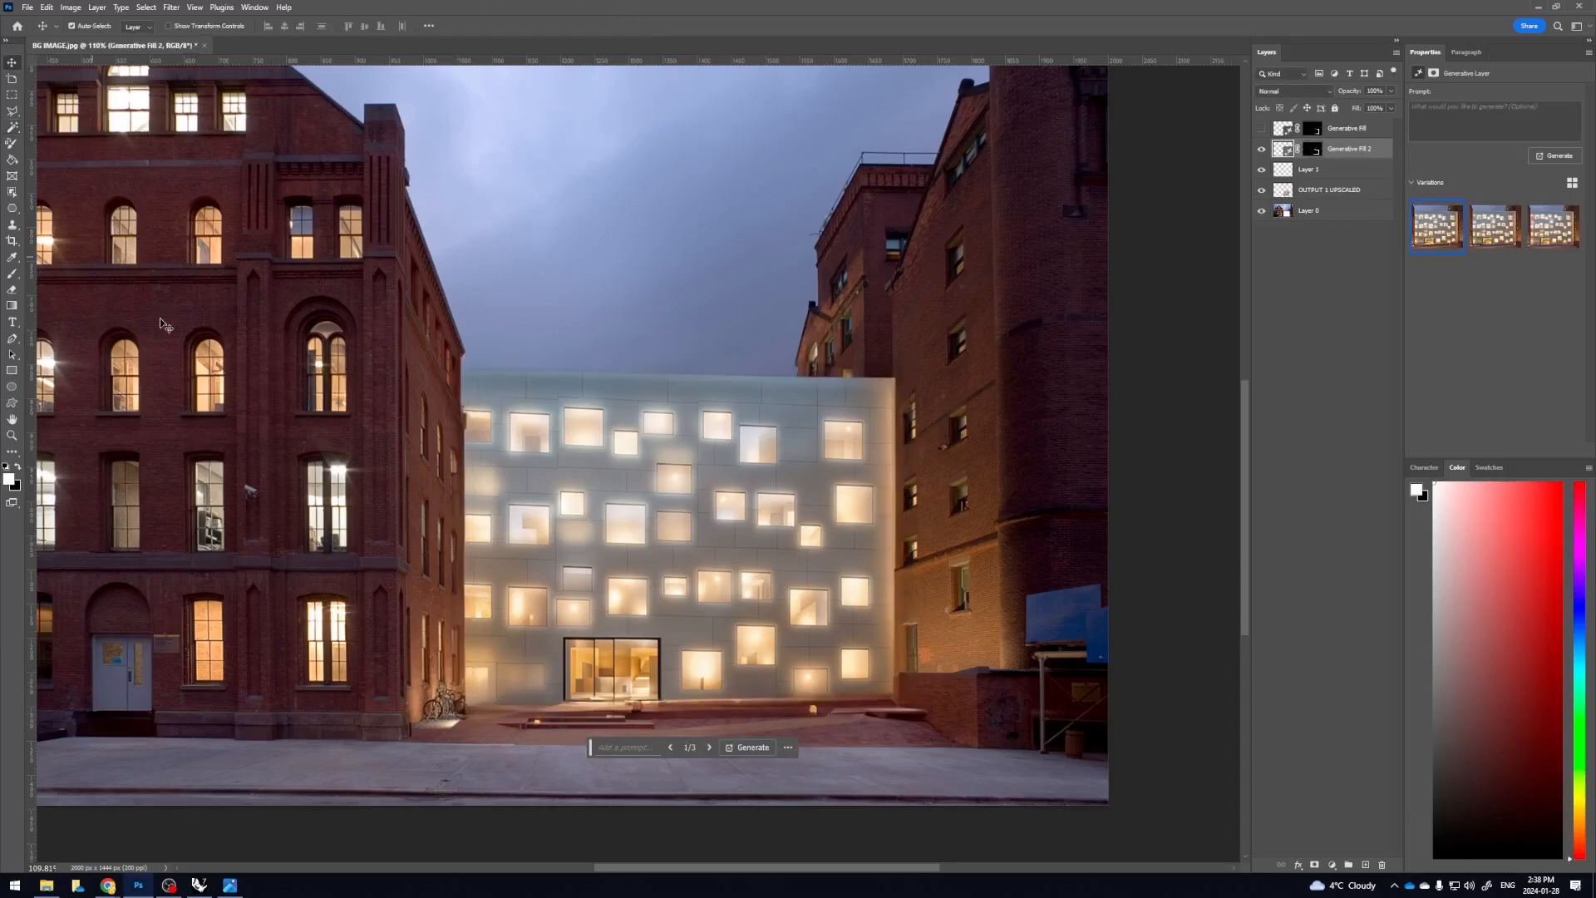
scroll(478, 719, up, 2)
scroll(490, 715, up, 5)
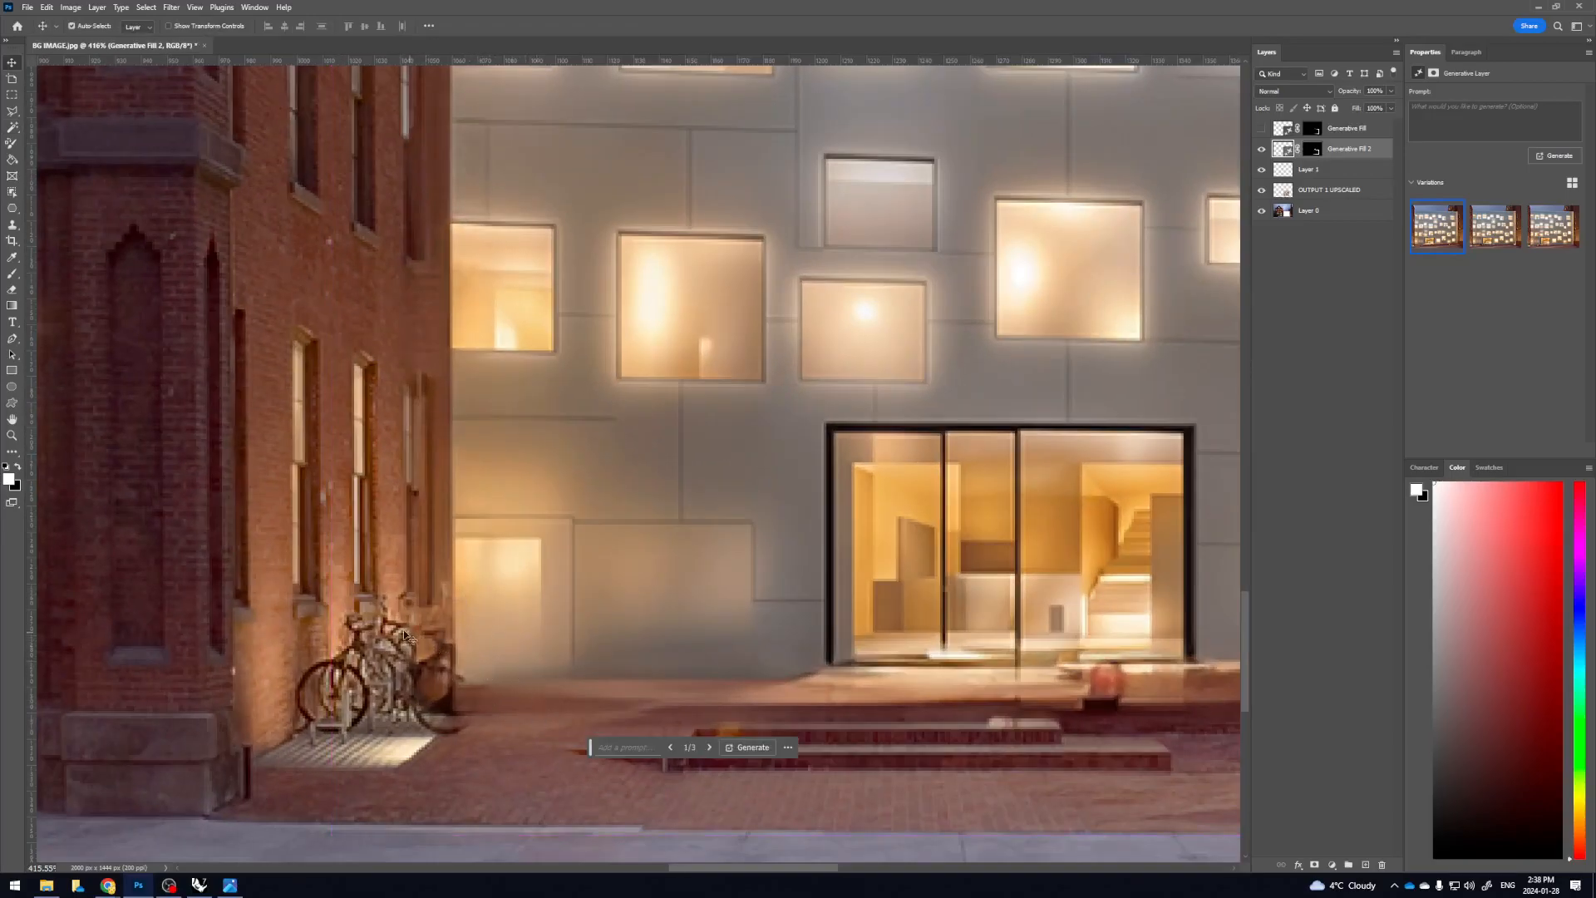
click(11, 94)
drag(272, 533, 565, 764)
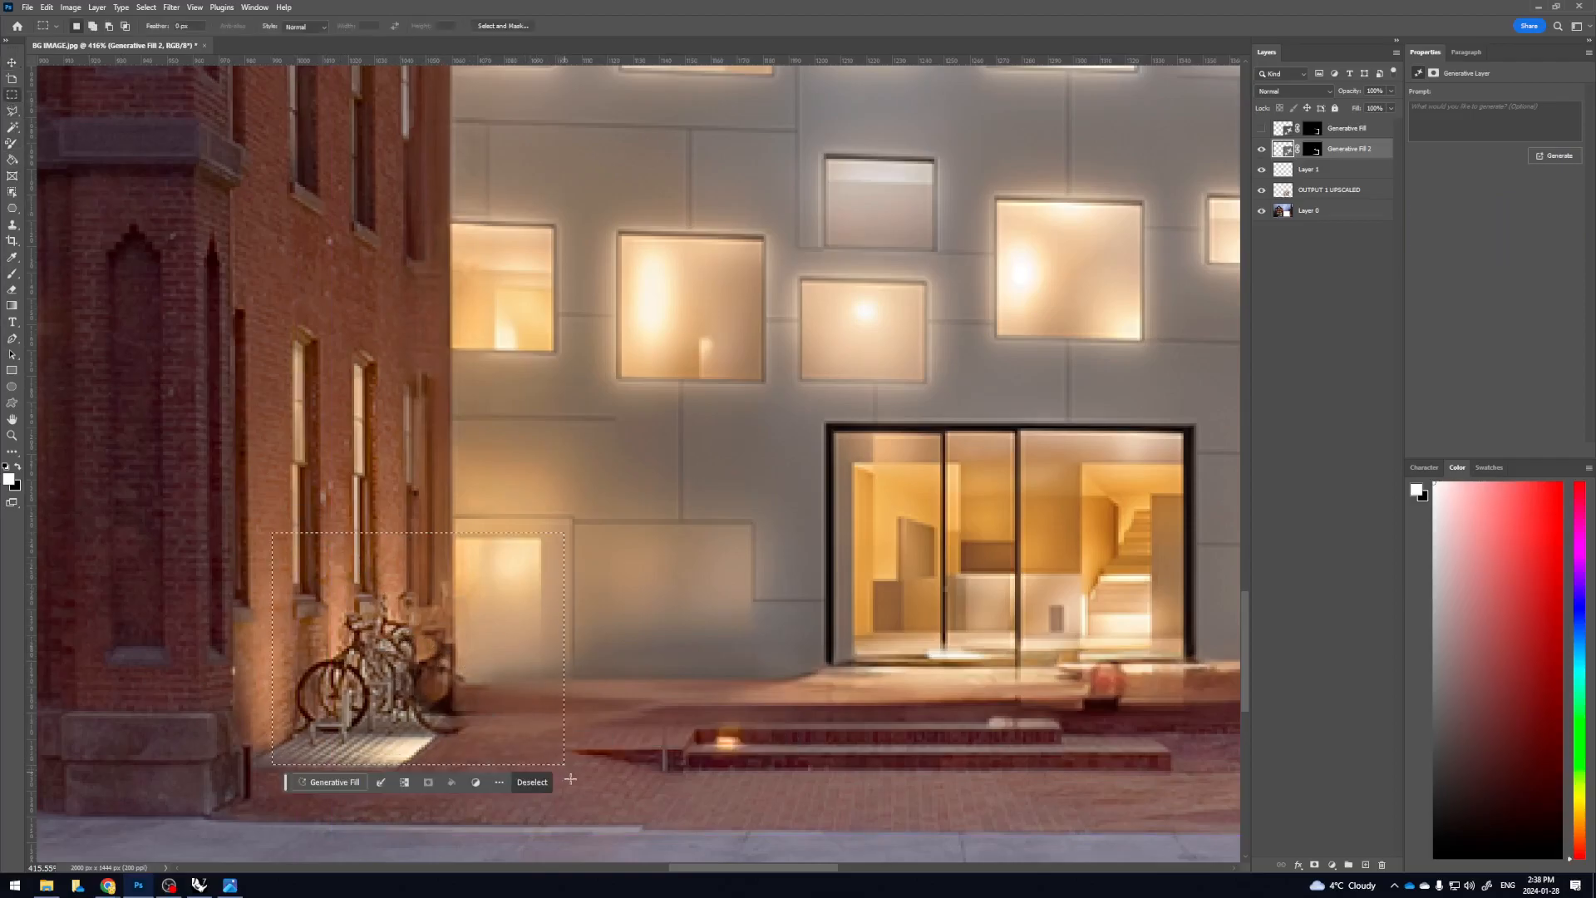
click(330, 782)
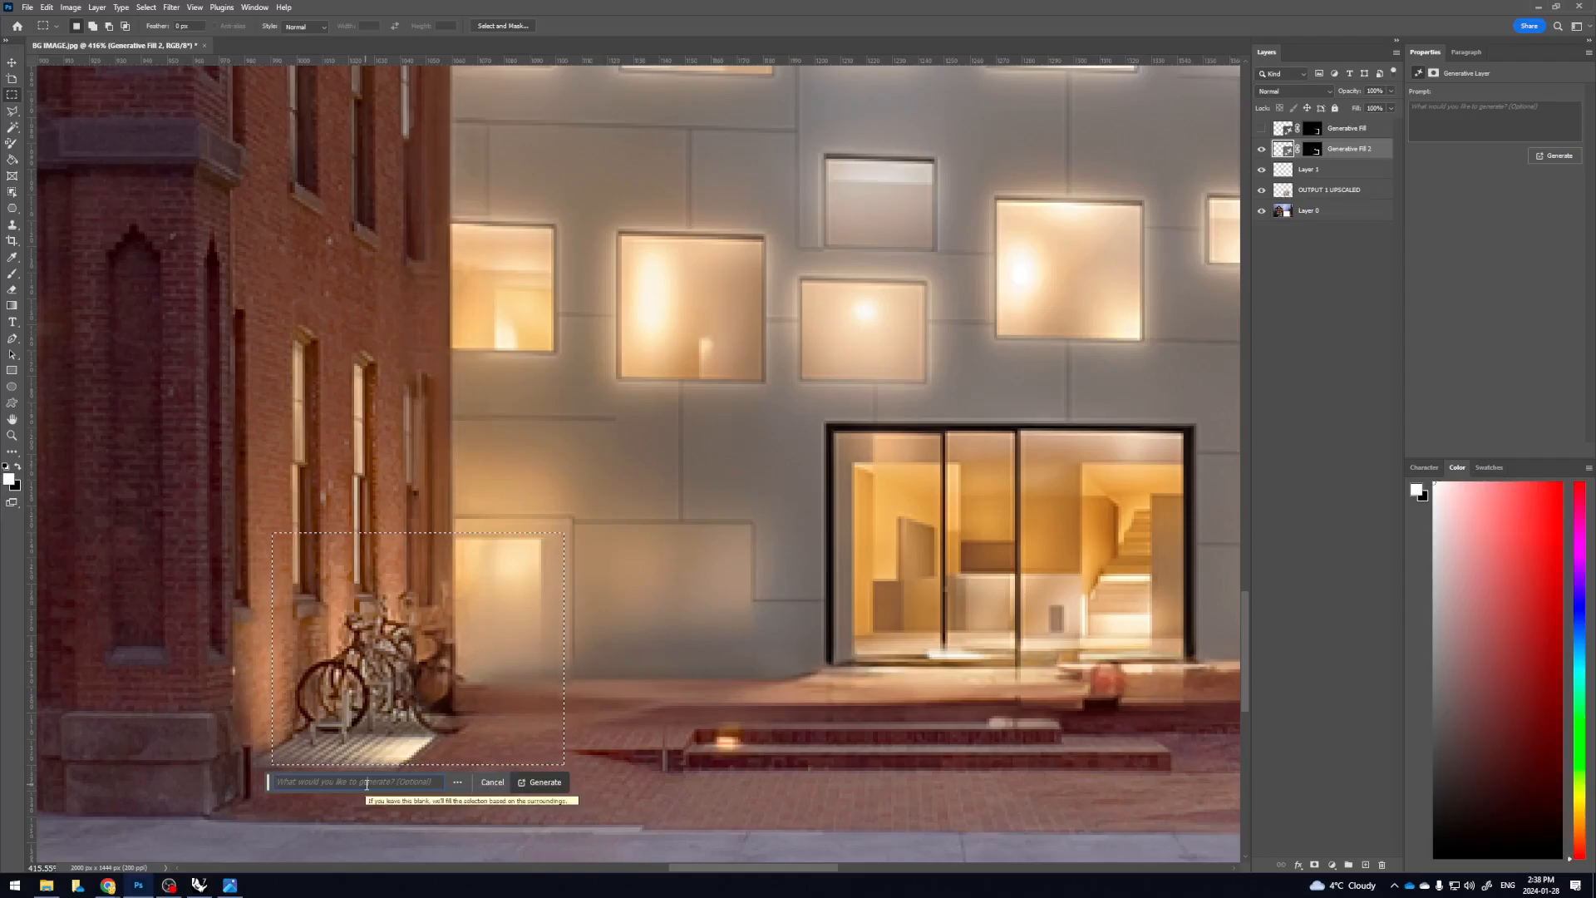
text(bicycles parked)
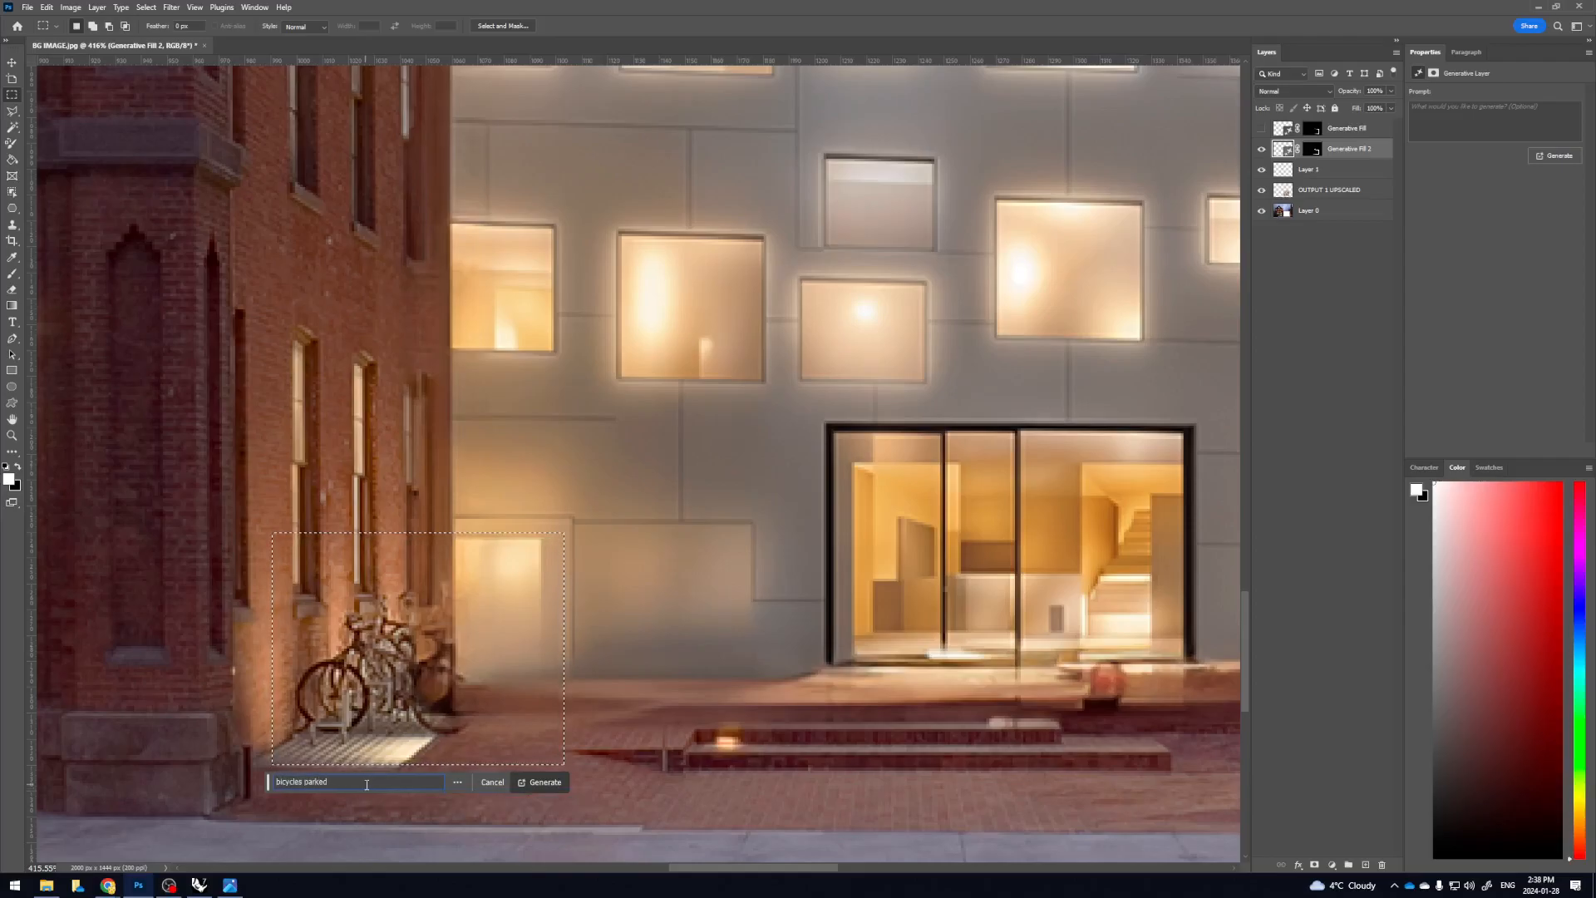
key(Return)
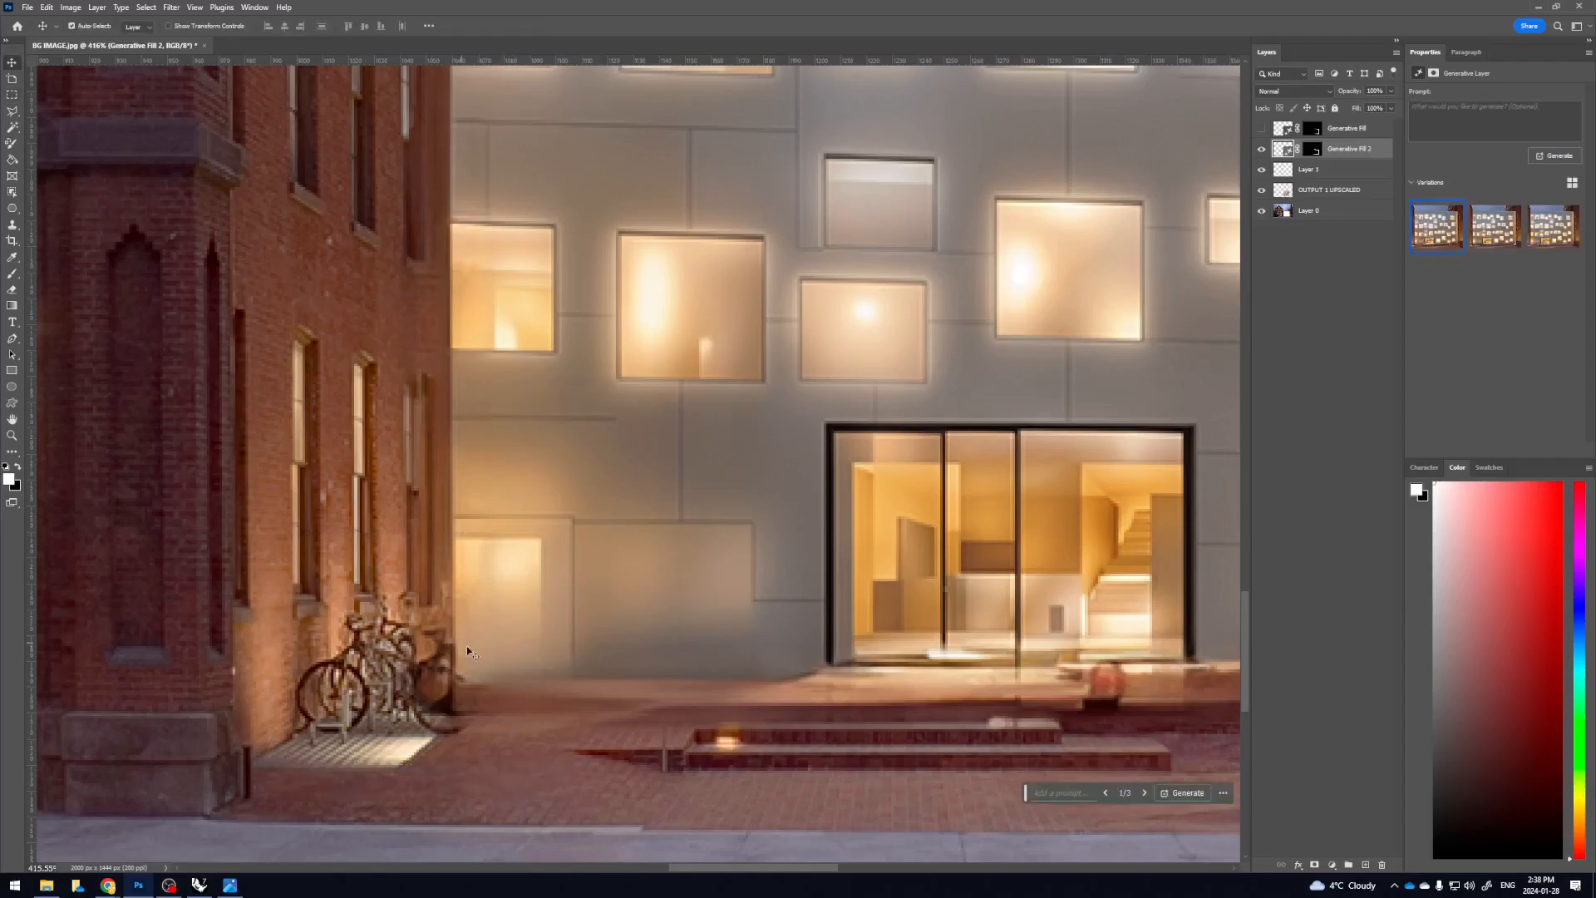
scroll(460, 645, down, 3)
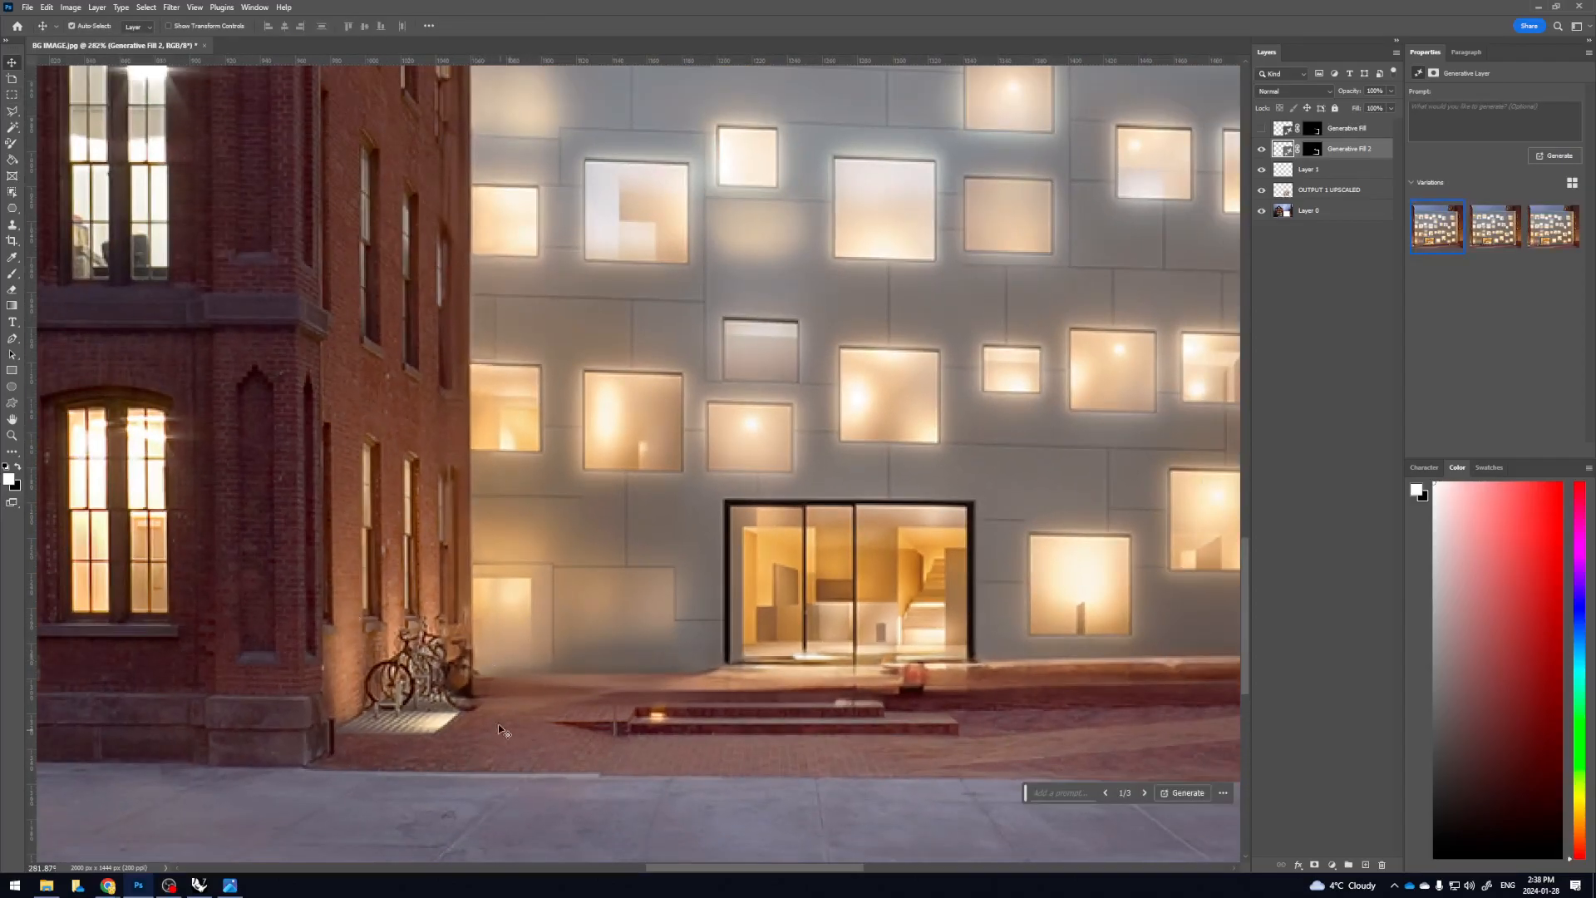
Inspect the facade's blended base and edges, then compare the three variations of the Generative Fill 2 layer and keep the first
scroll(510, 666, right, 3)
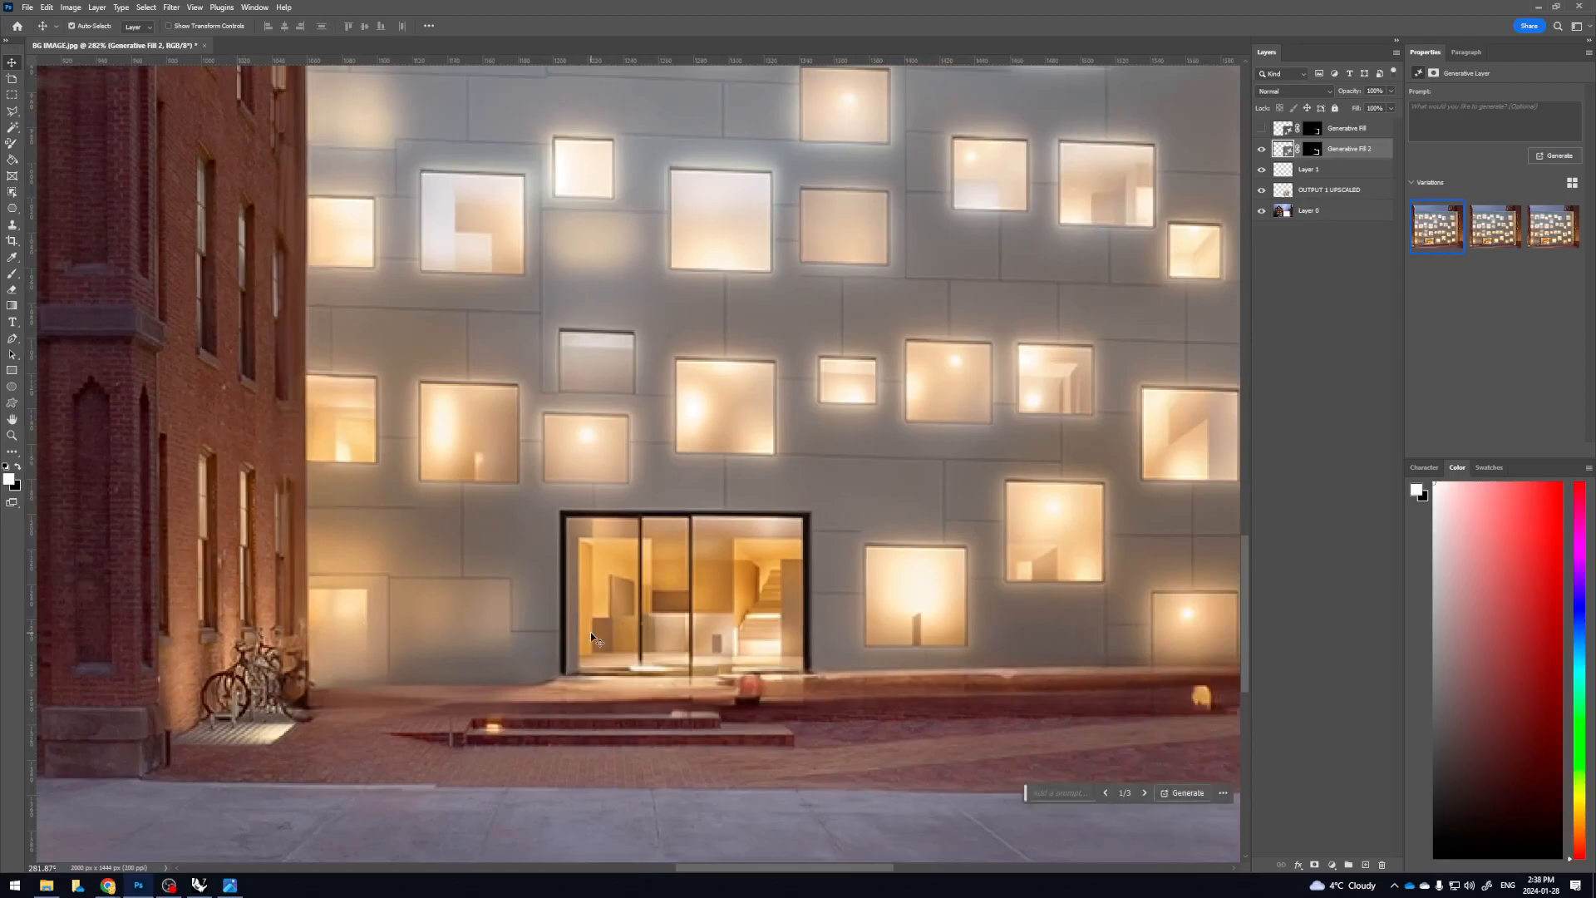
drag(692, 648, 655, 646)
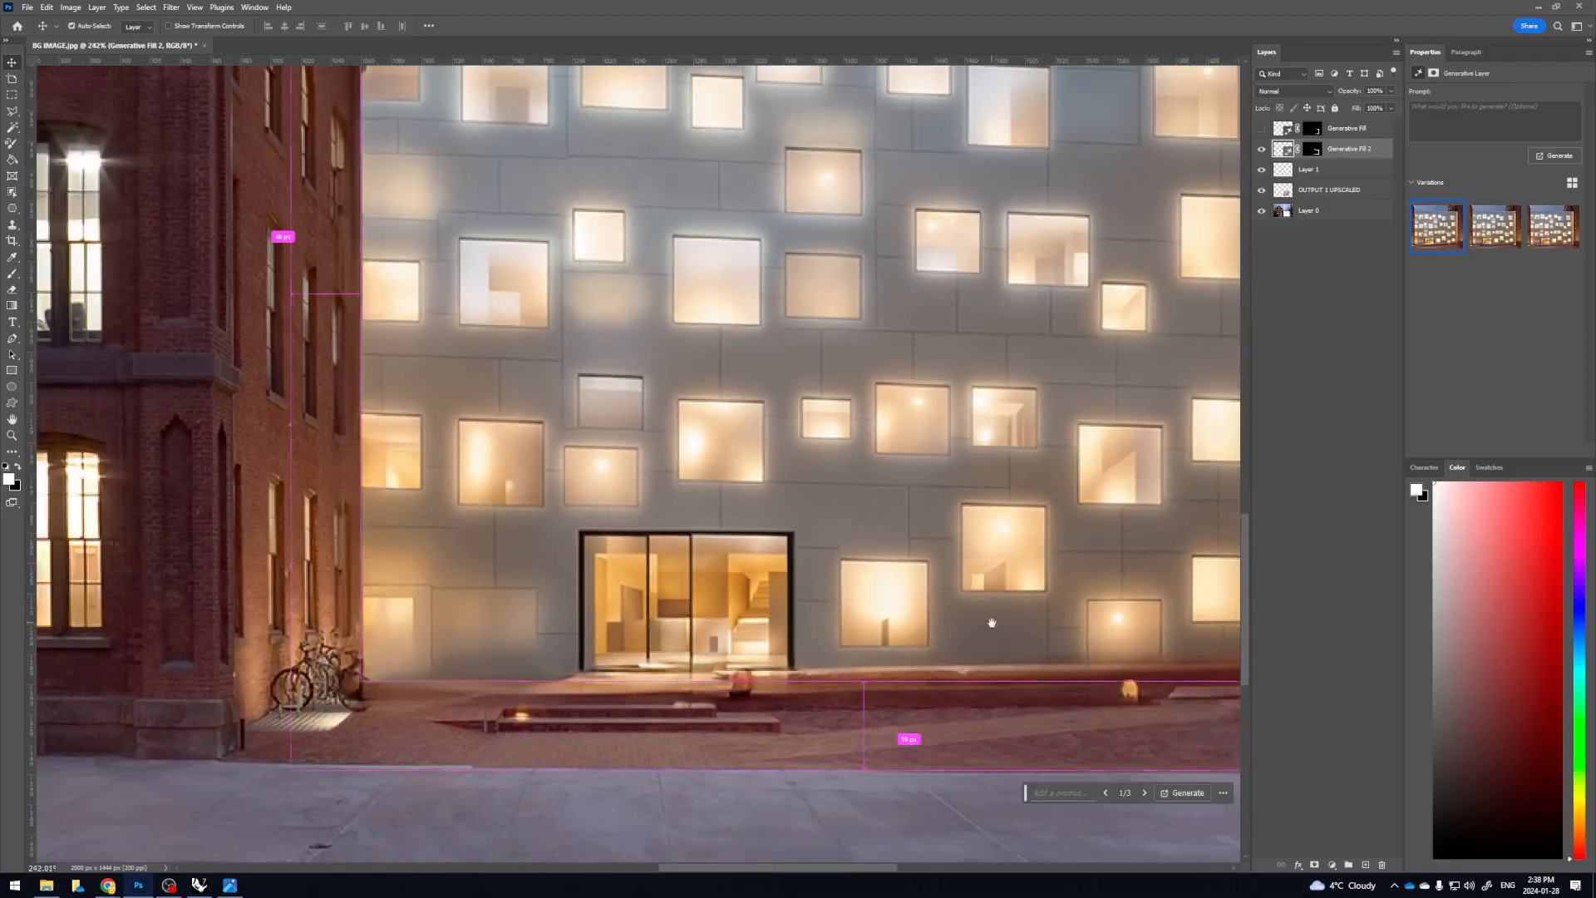
scroll(992, 622, right, 5)
scroll(640, 684, up, 3)
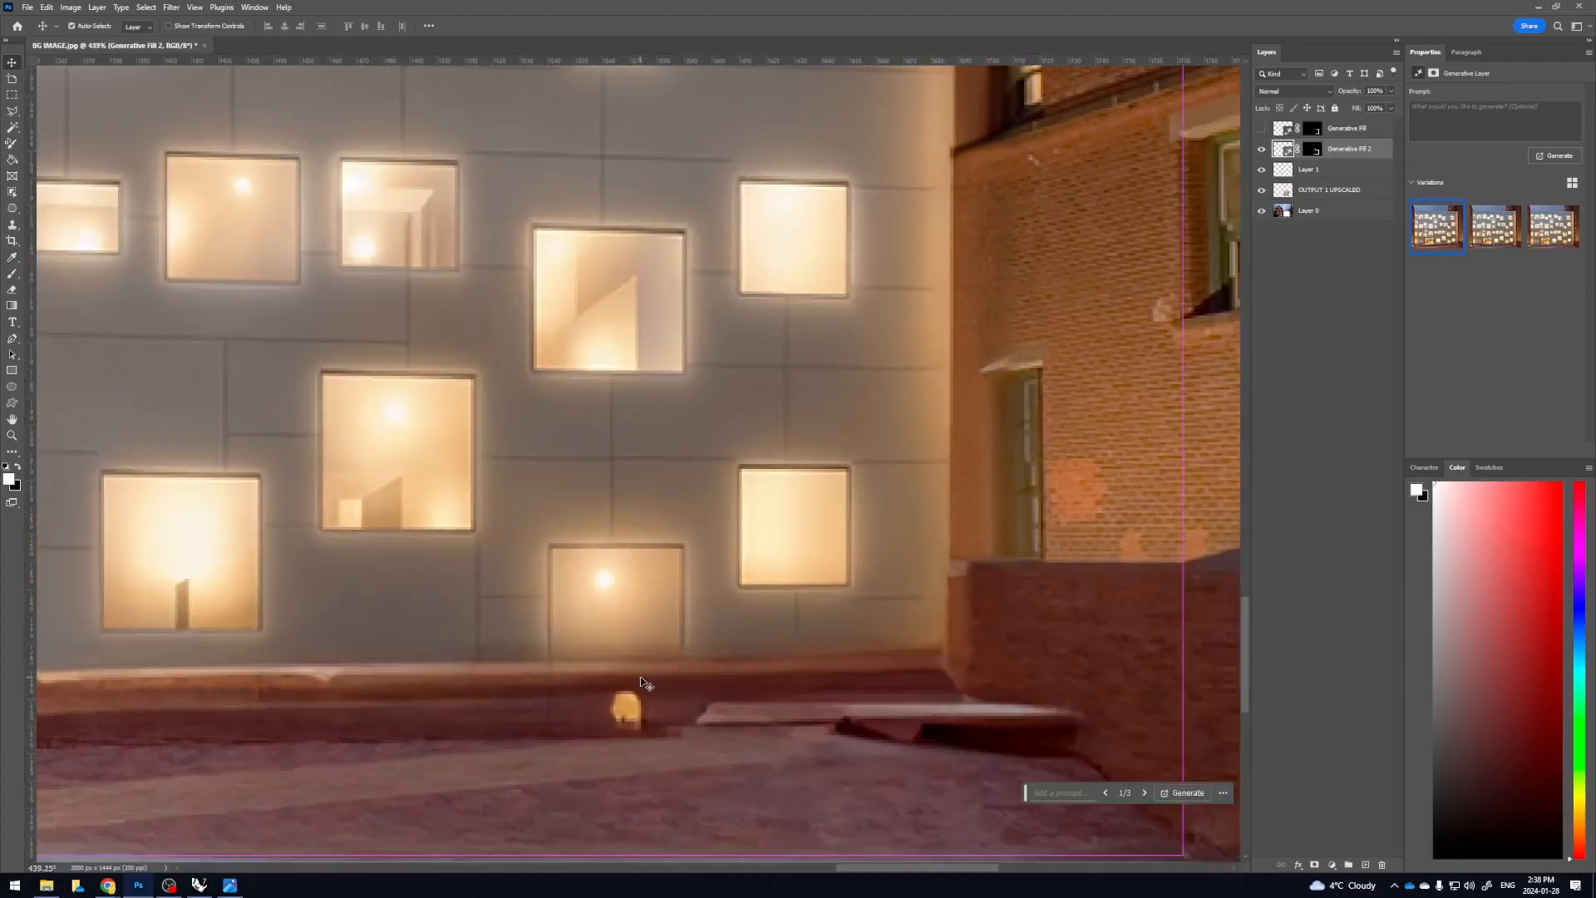
scroll(828, 744, down, 6)
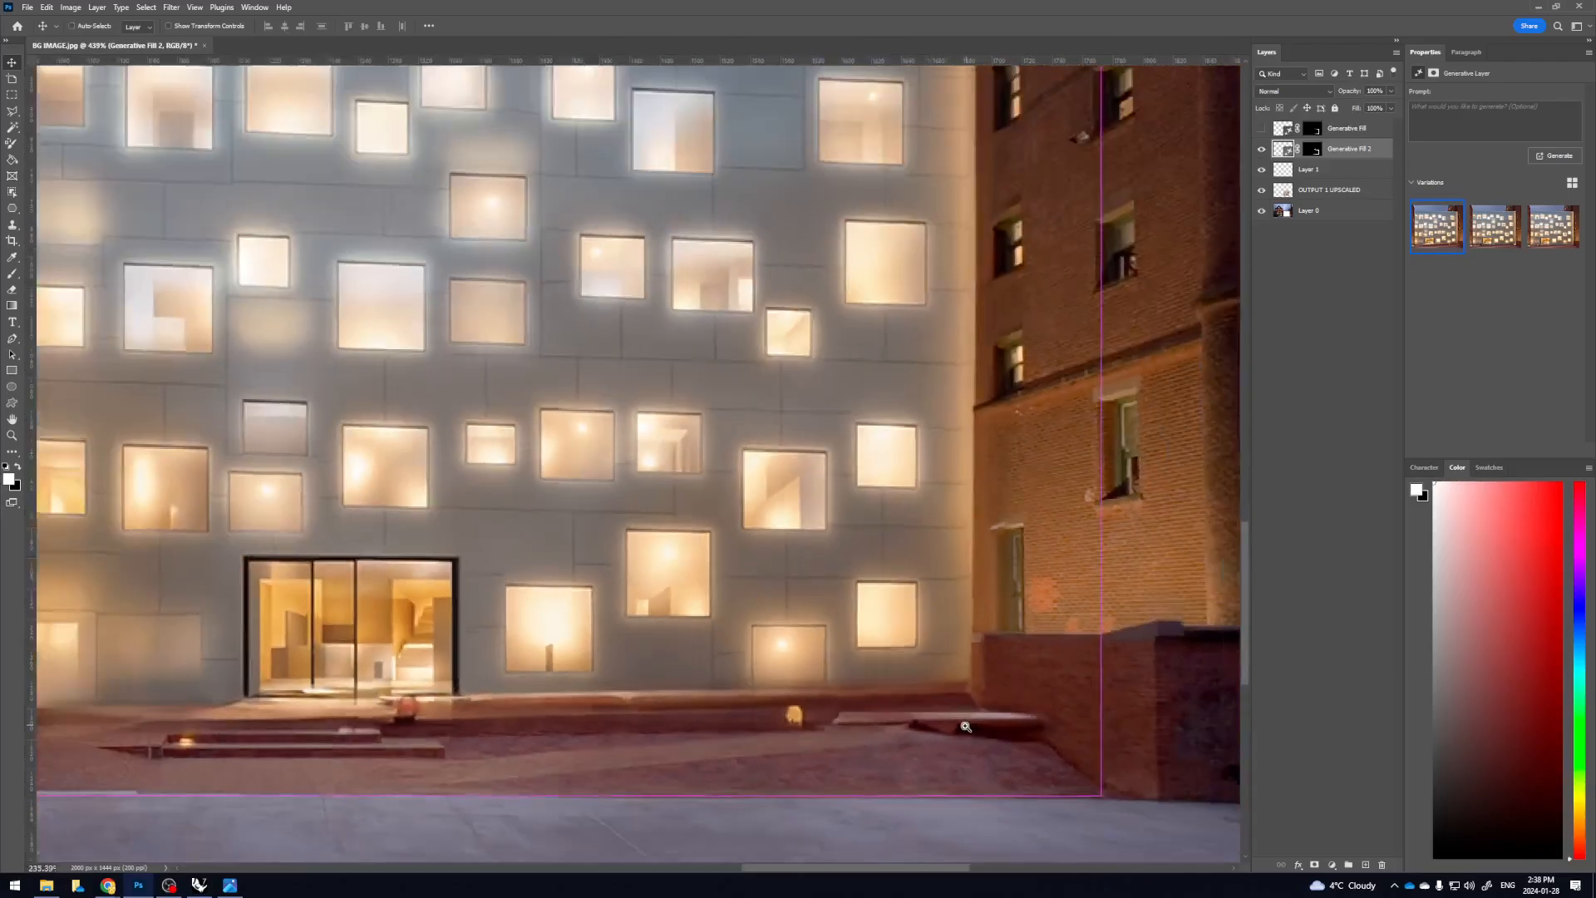
scroll(962, 722, up, 2)
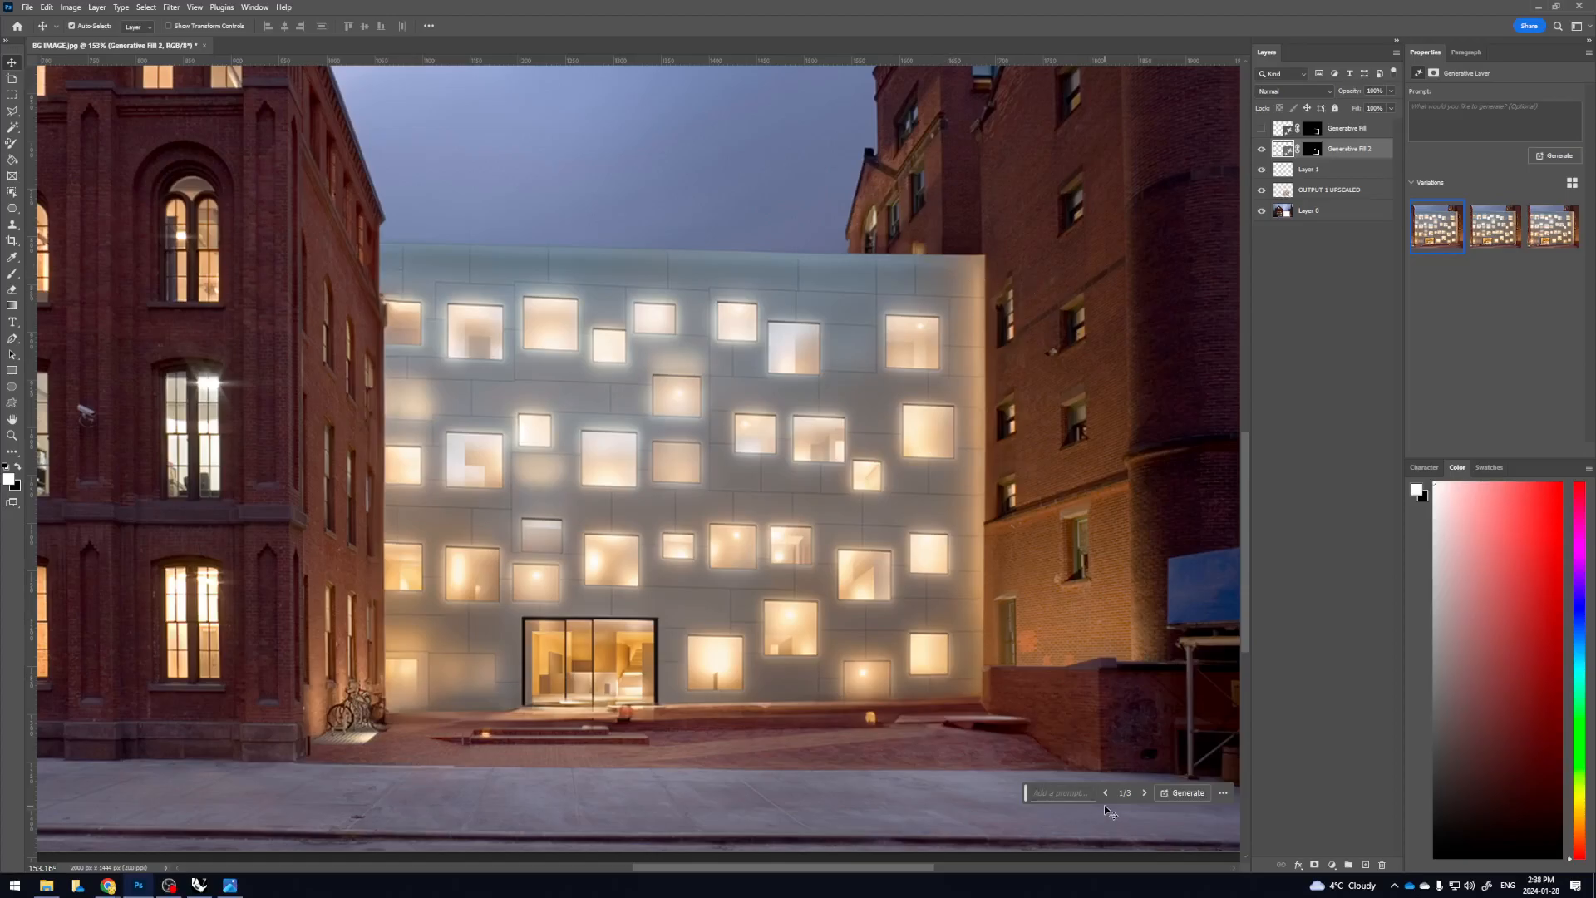
click(1145, 792)
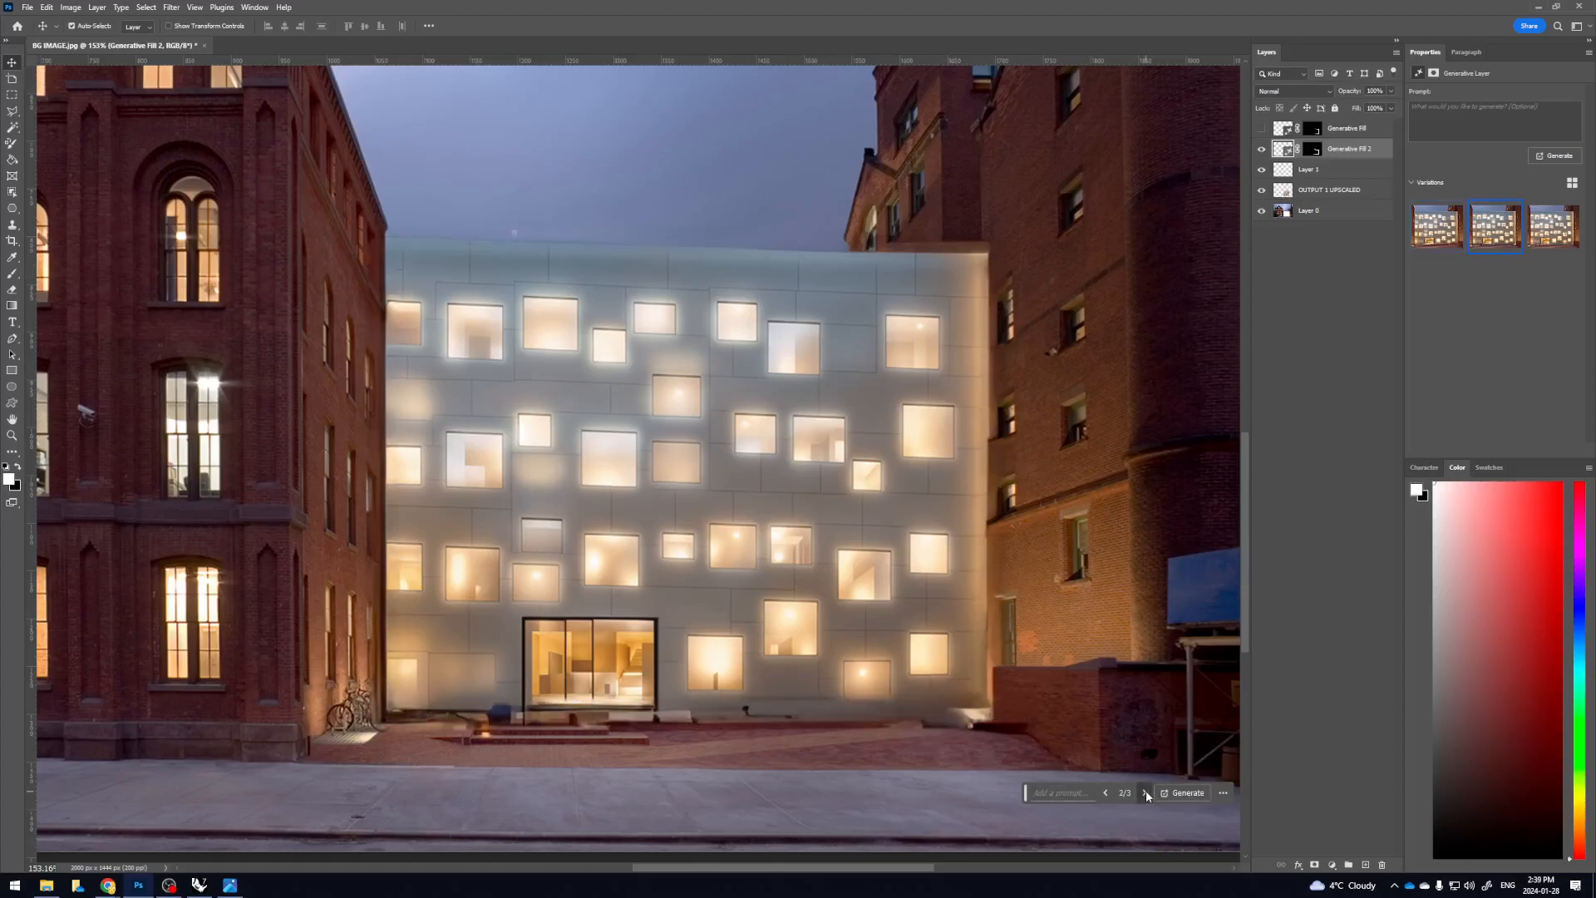
click(1145, 793)
click(1104, 793)
click(1101, 794)
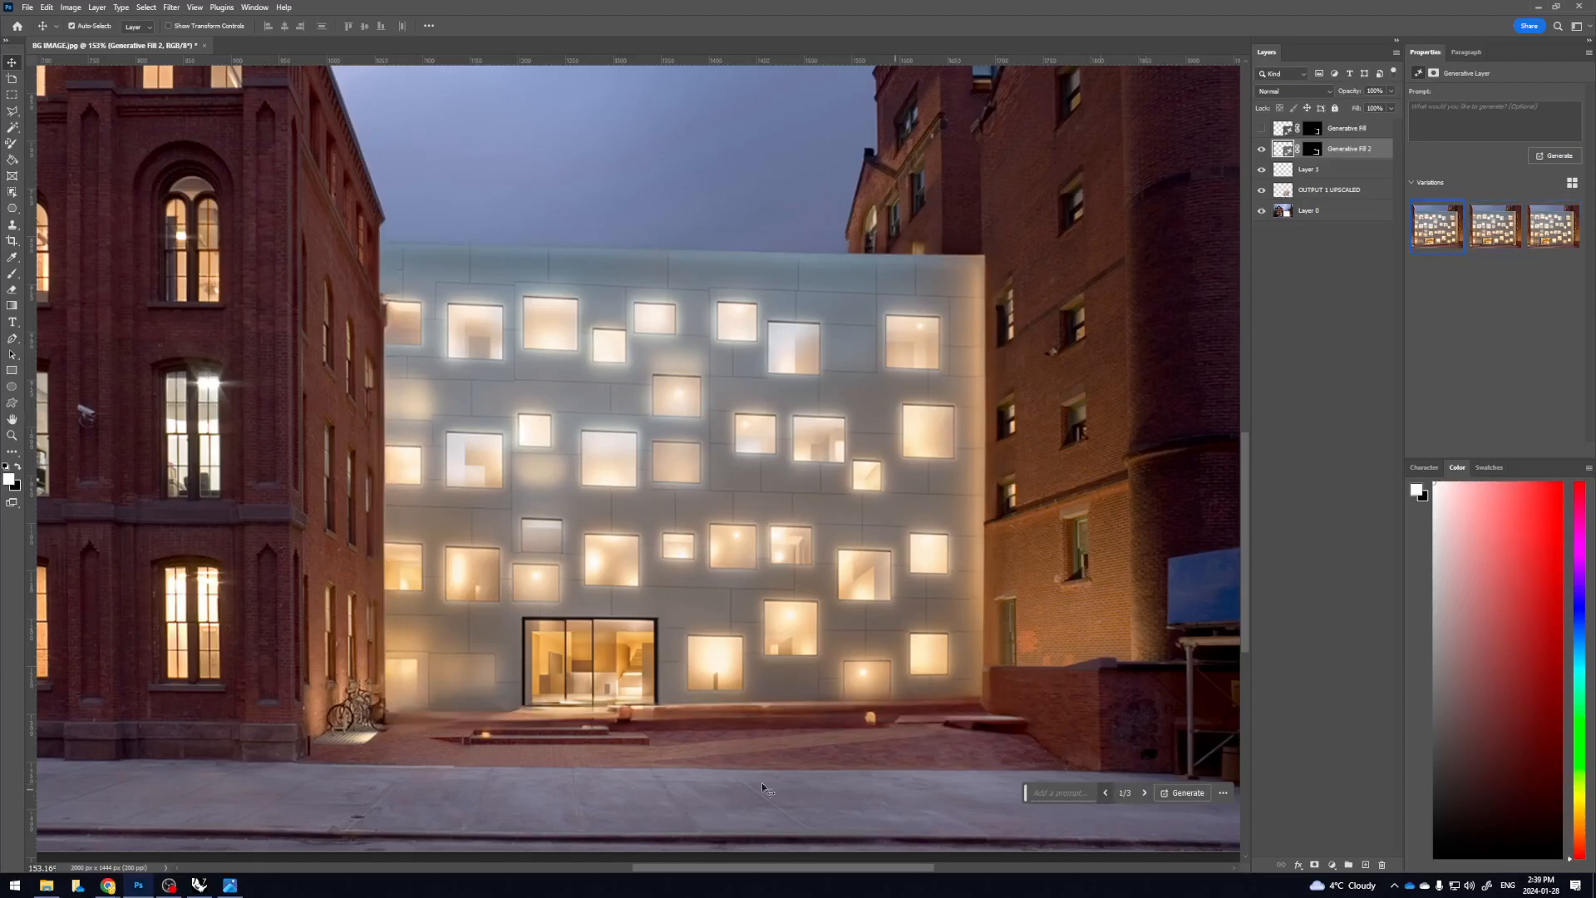
Deselect the Generative Fill 2 layer and examine the whole composite with the facade between the brick buildings
scroll(929, 713, down, 10)
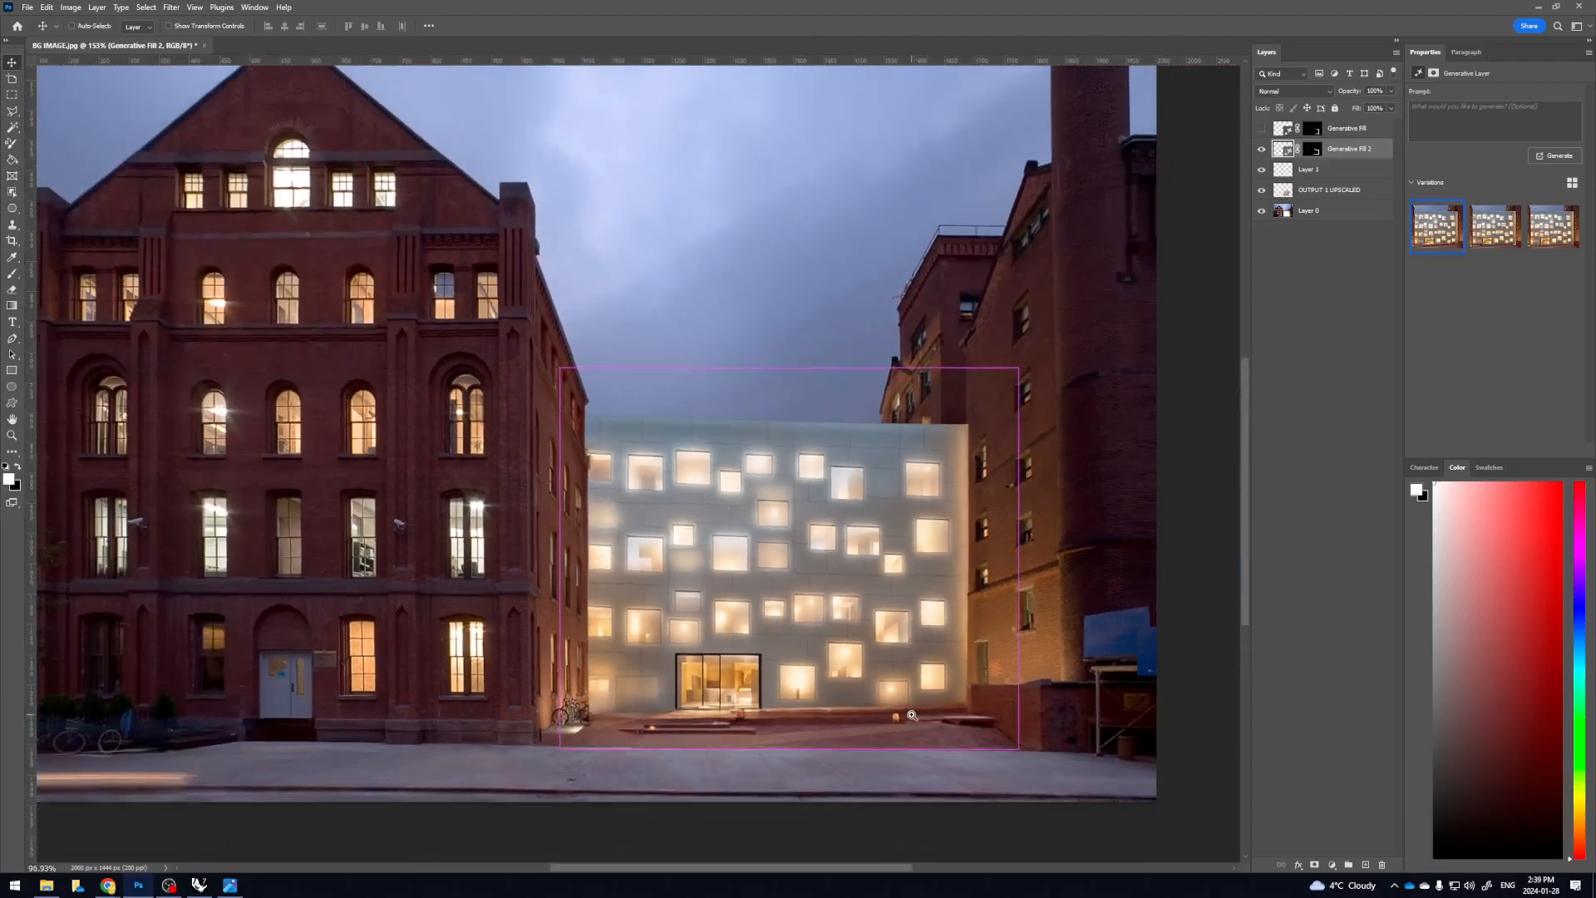
click(1176, 683)
drag(1142, 696, 1097, 698)
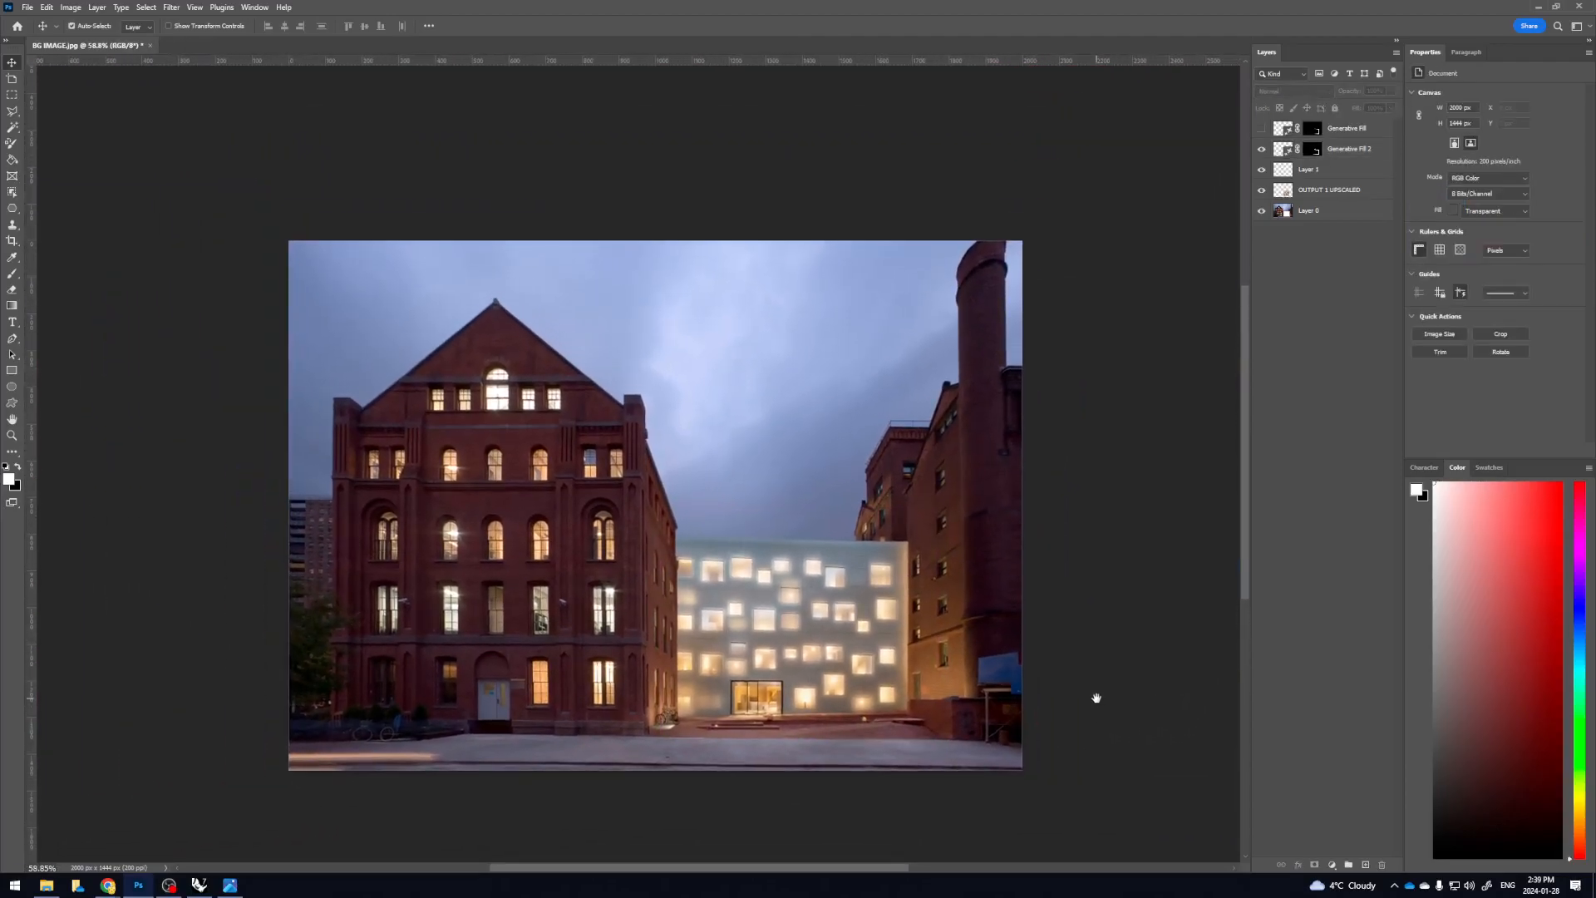
ctrl+click(1100, 701)
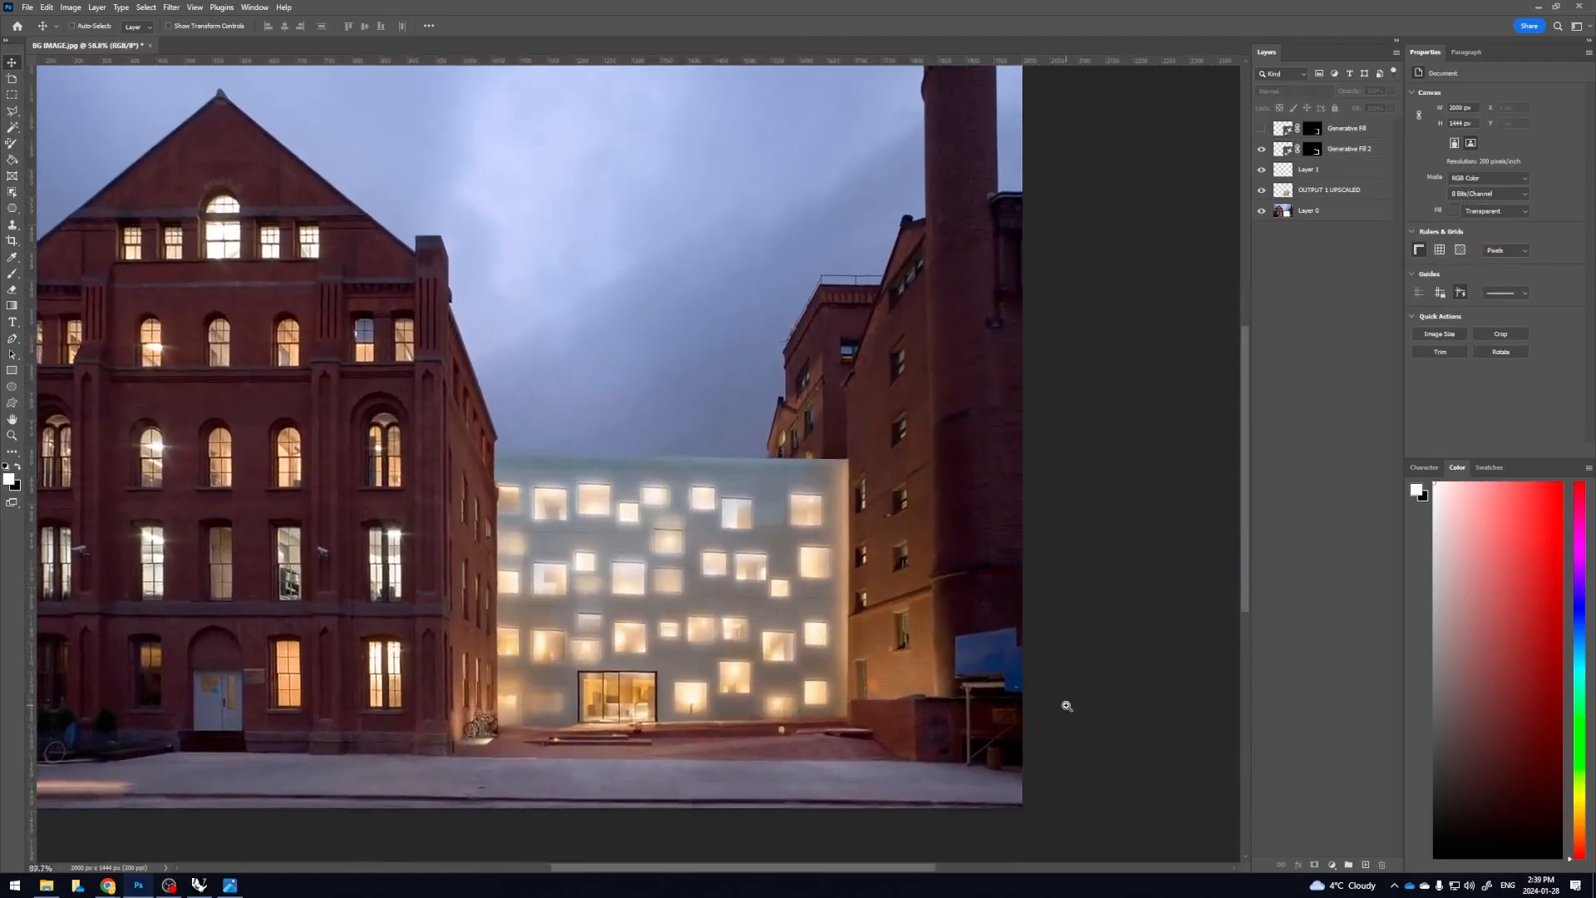
drag(1072, 711, 1094, 710)
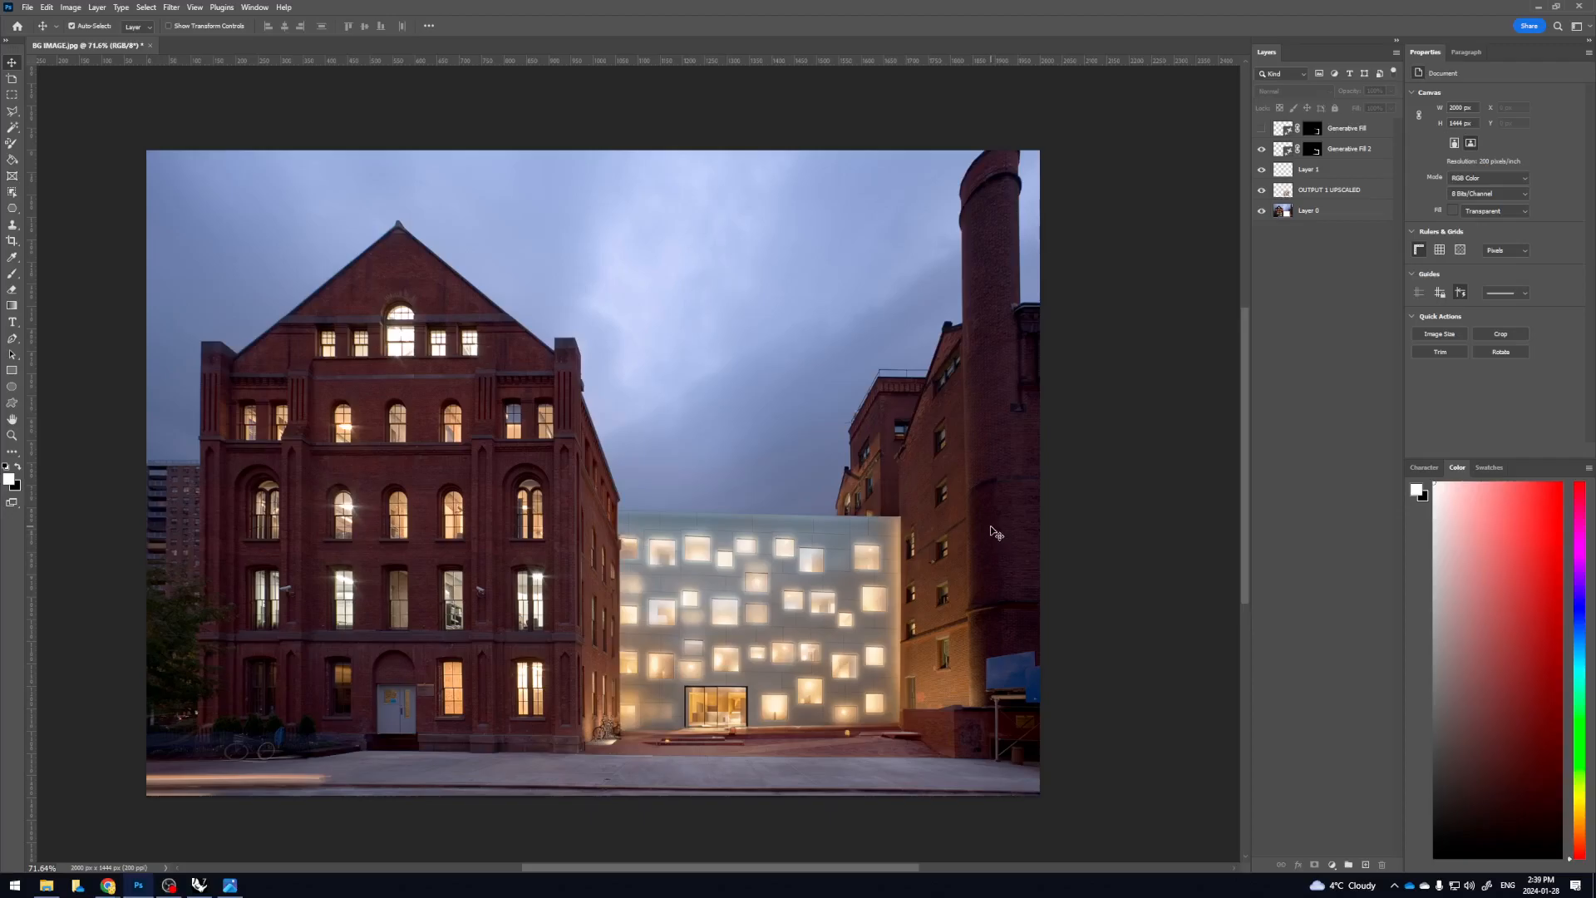
click(170, 890)
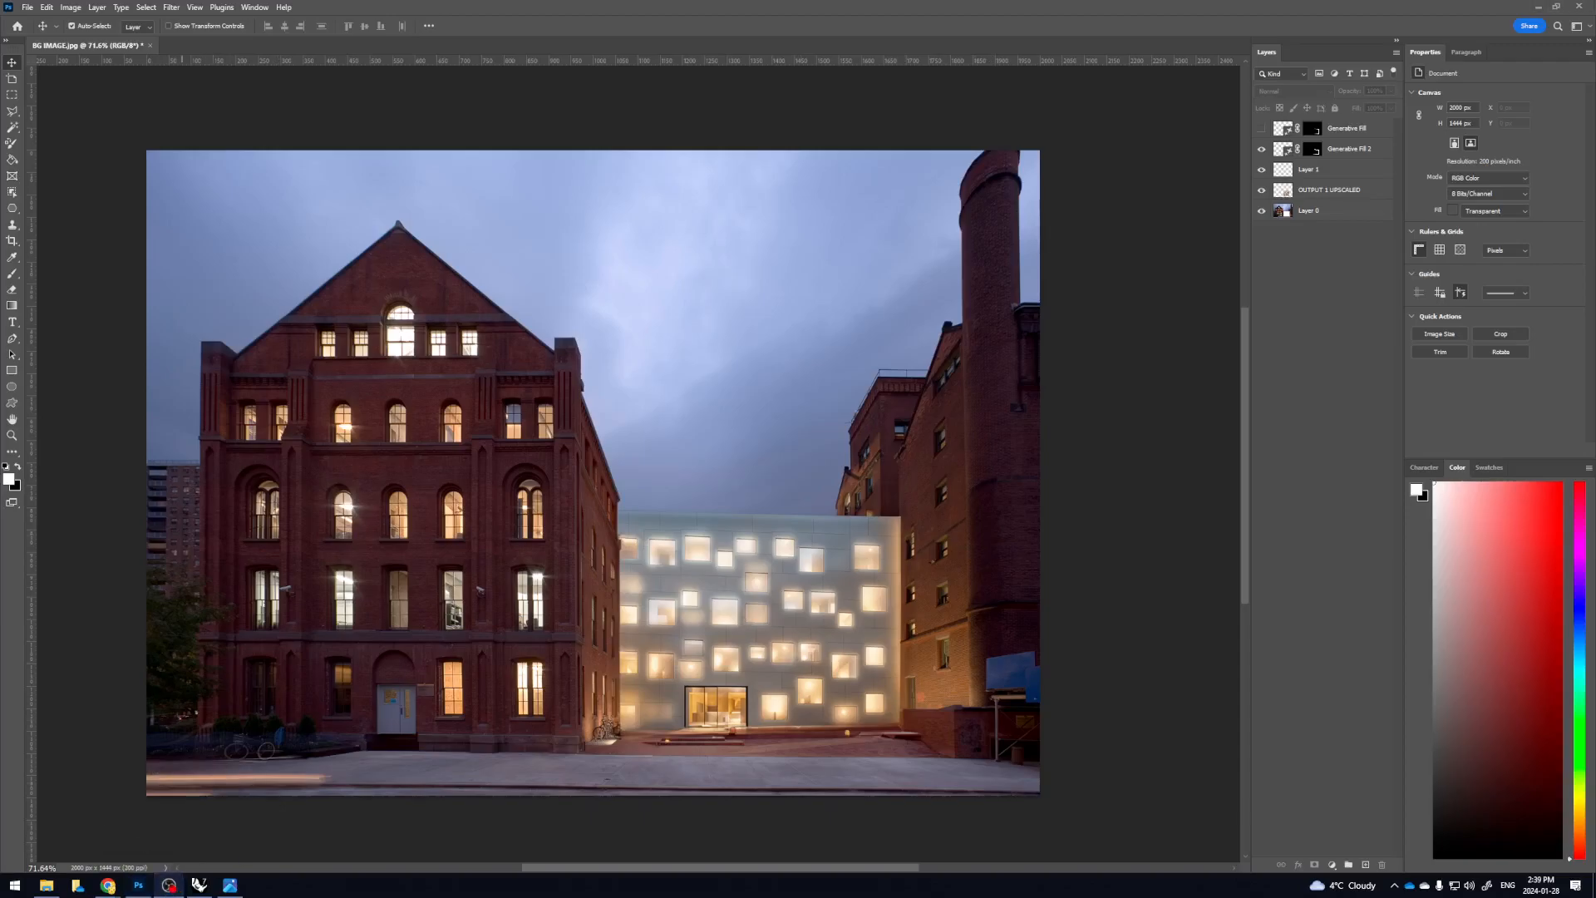